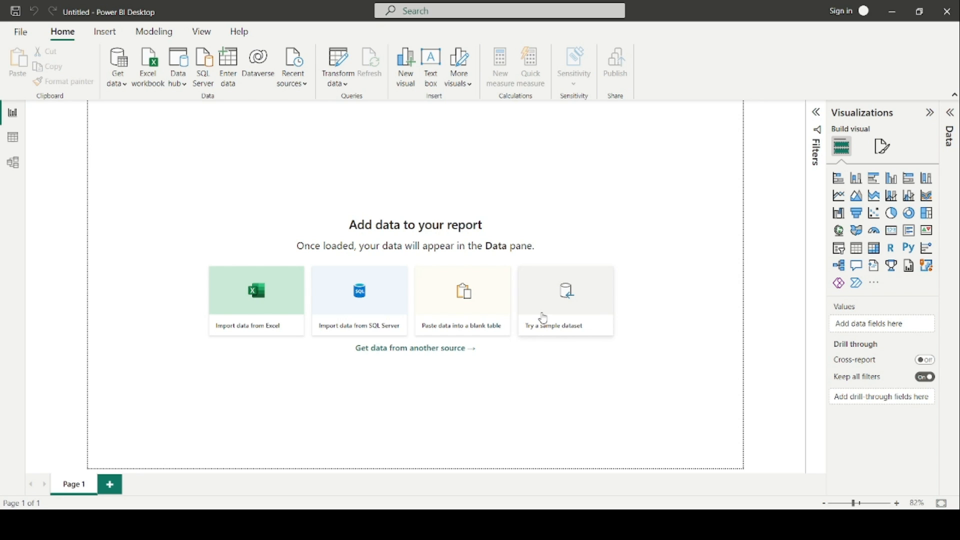
# - Check the Objectives note and import Batsman_Data.csv as a text/CSV source into a maximized Power Query Editor for transformation
pyautogui.click(601, 524)
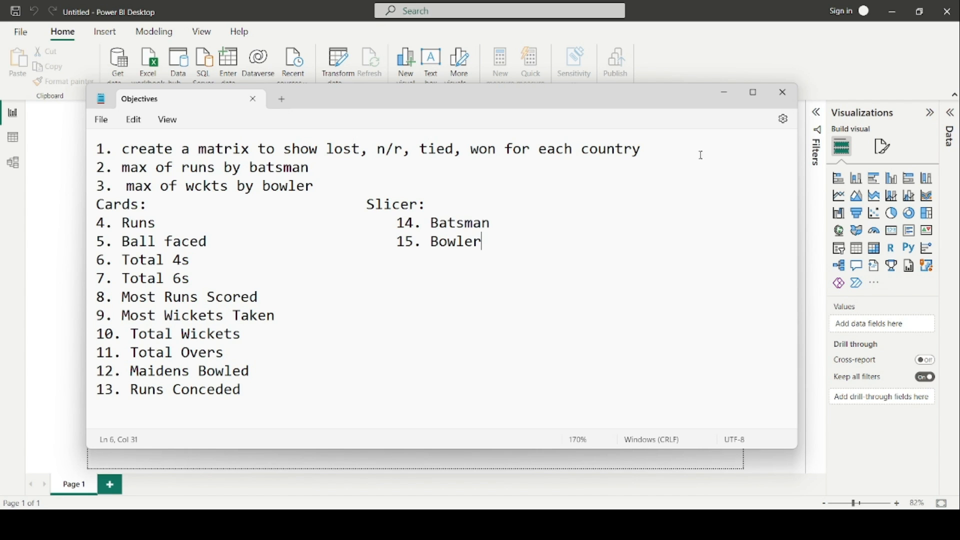
pyautogui.click(726, 93)
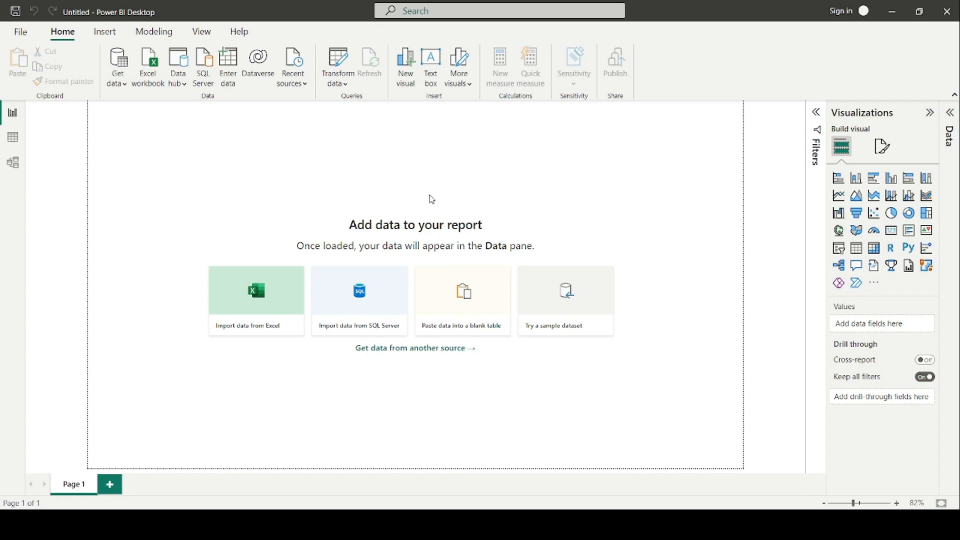
pyautogui.click(126, 84)
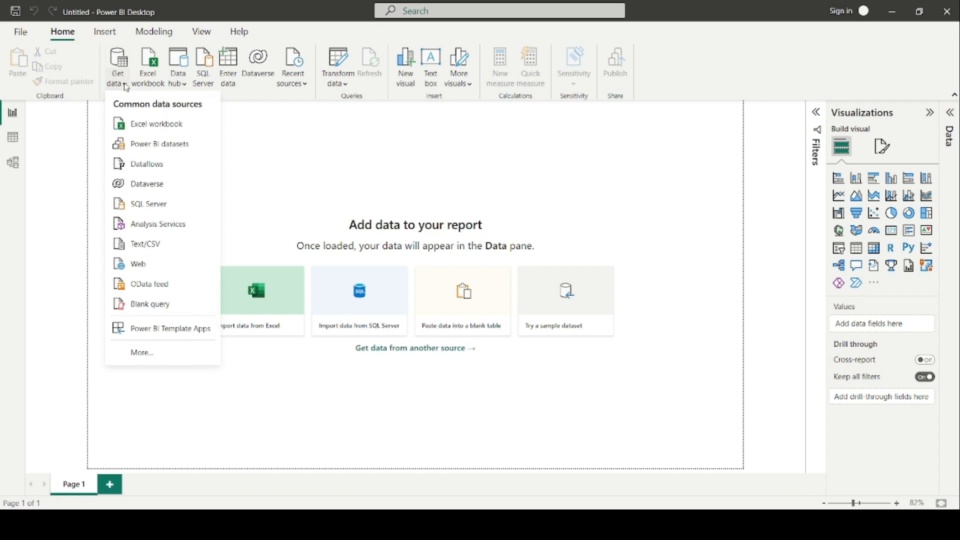
pyautogui.click(150, 244)
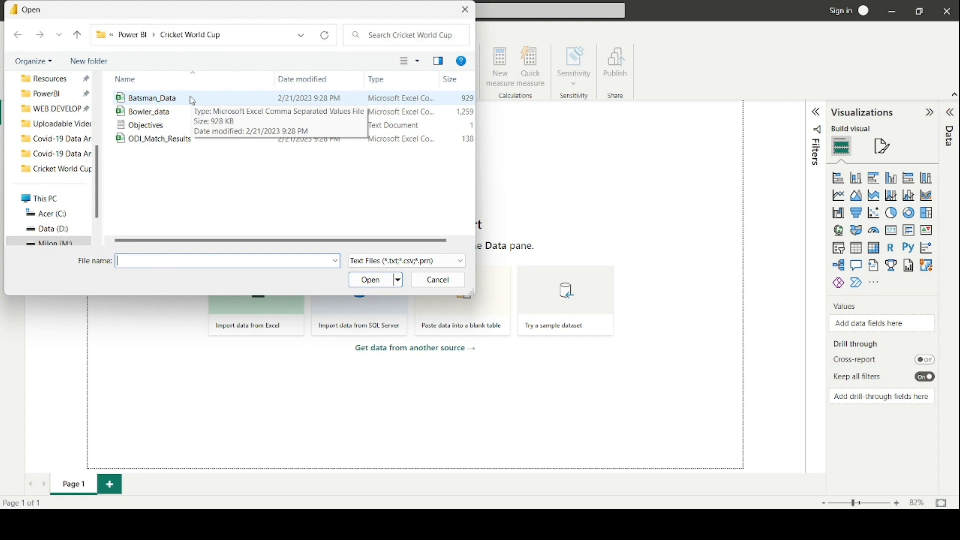
pyautogui.click(194, 100)
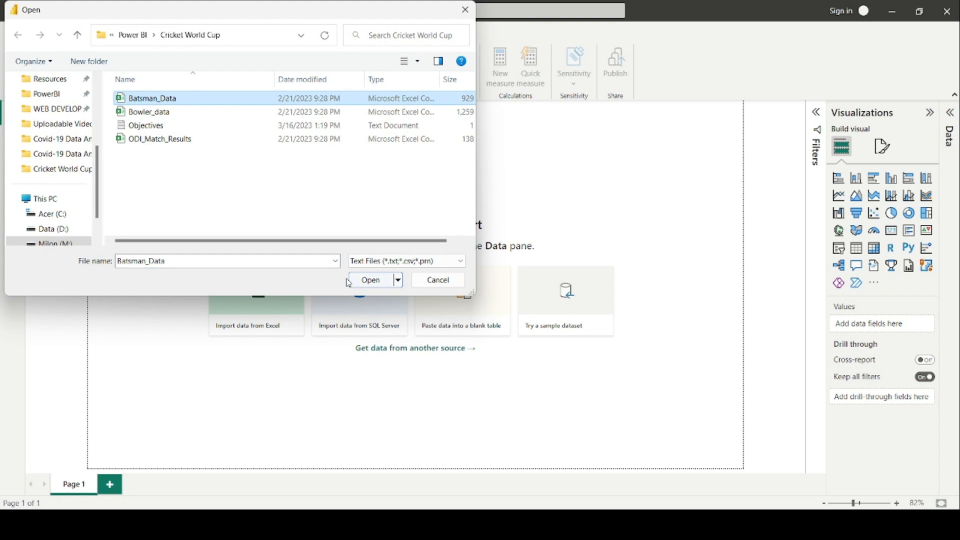
pyautogui.click(366, 281)
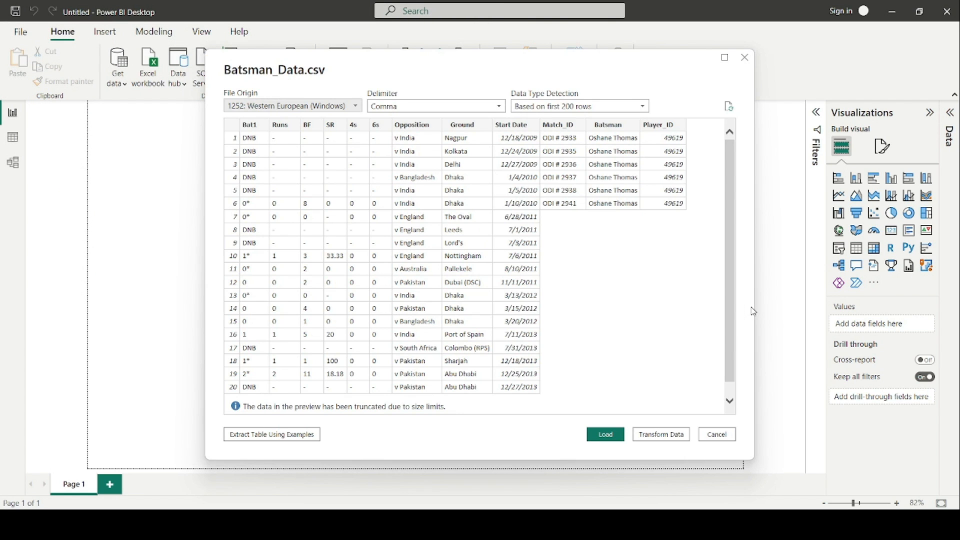
pyautogui.click(662, 435)
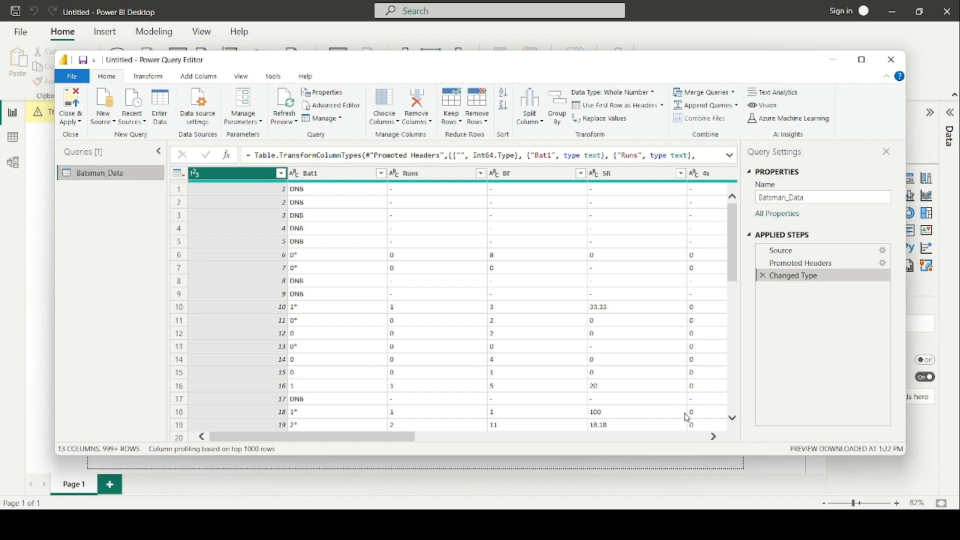
pyautogui.click(862, 59)
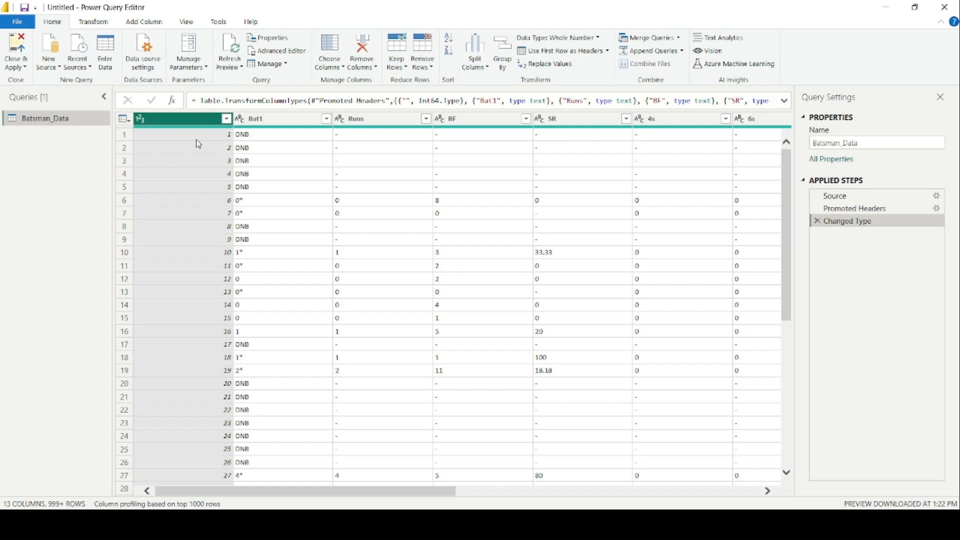
# - Remove the unnamed row-number column and the Bat1 column from the Batsman_Data query
pyautogui.scroll(-7, 181, 161)
pyautogui.scroll(7, 181, 161)
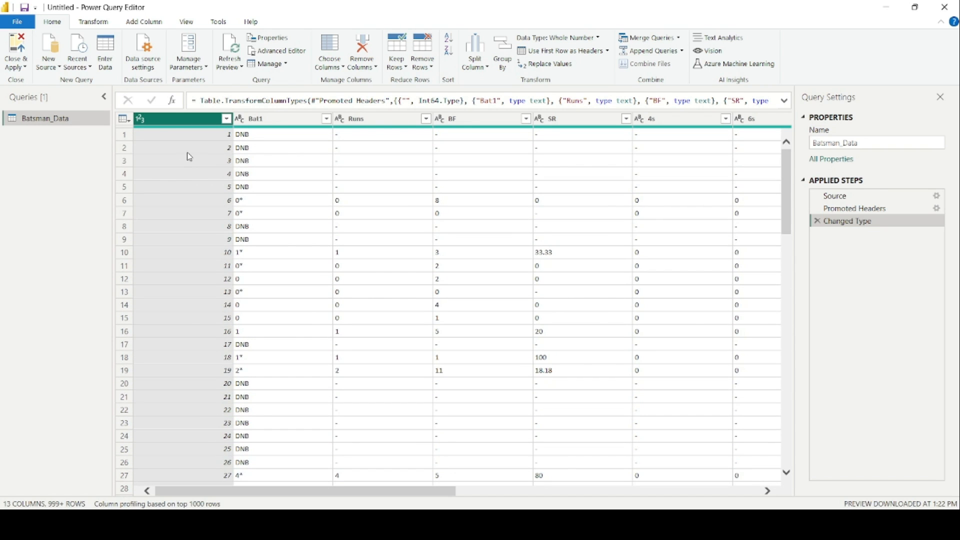
pyautogui.click(174, 121)
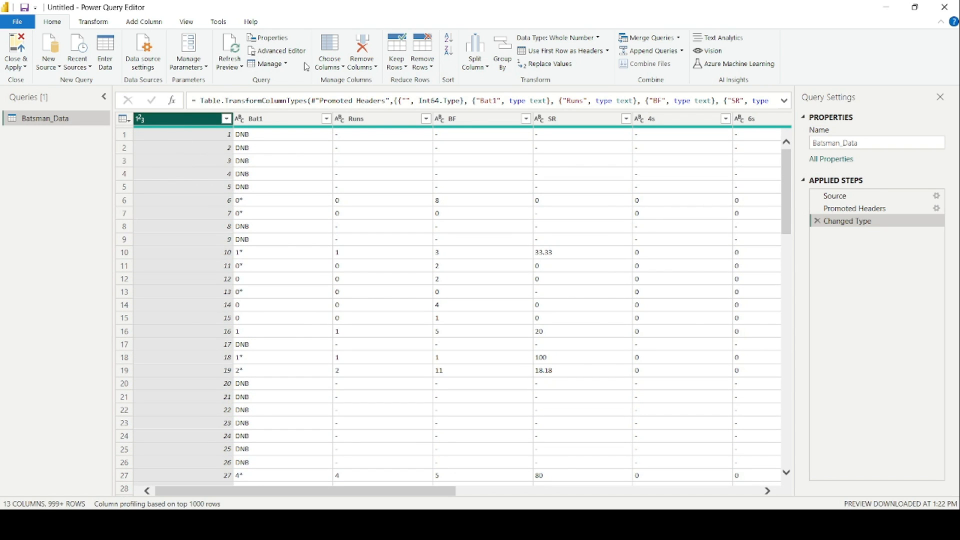
pyautogui.click(363, 53)
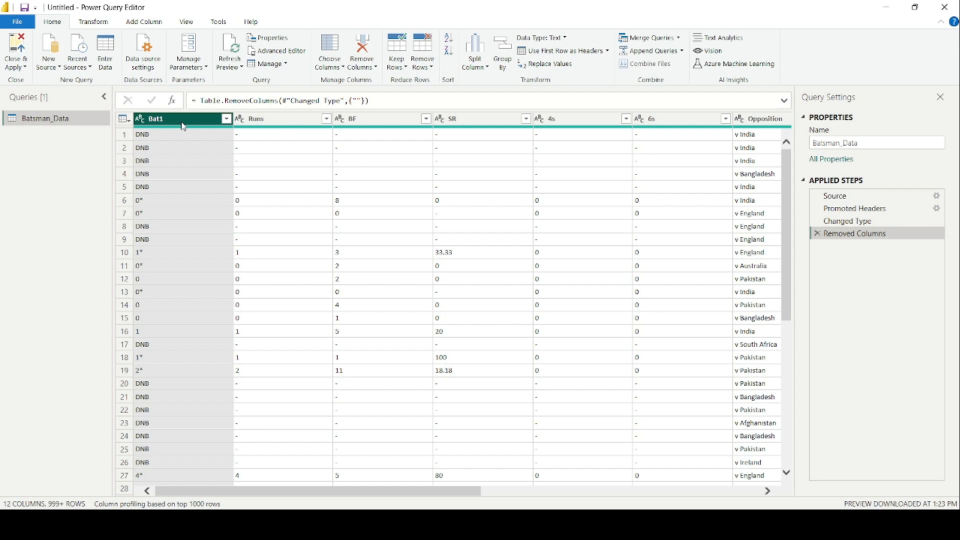
pyautogui.click(363, 50)
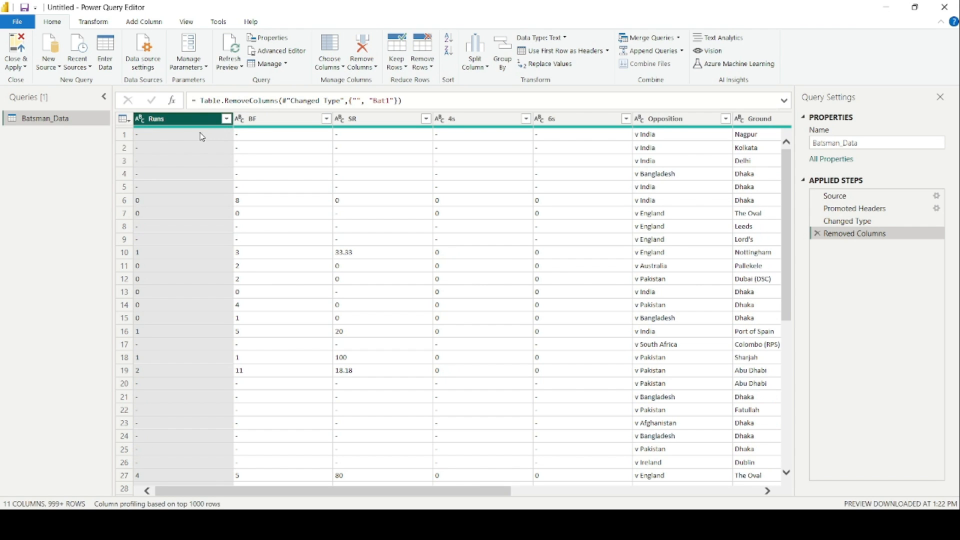
# - Replace every "-" with 0 in the Runs column
pyautogui.click(254, 120)
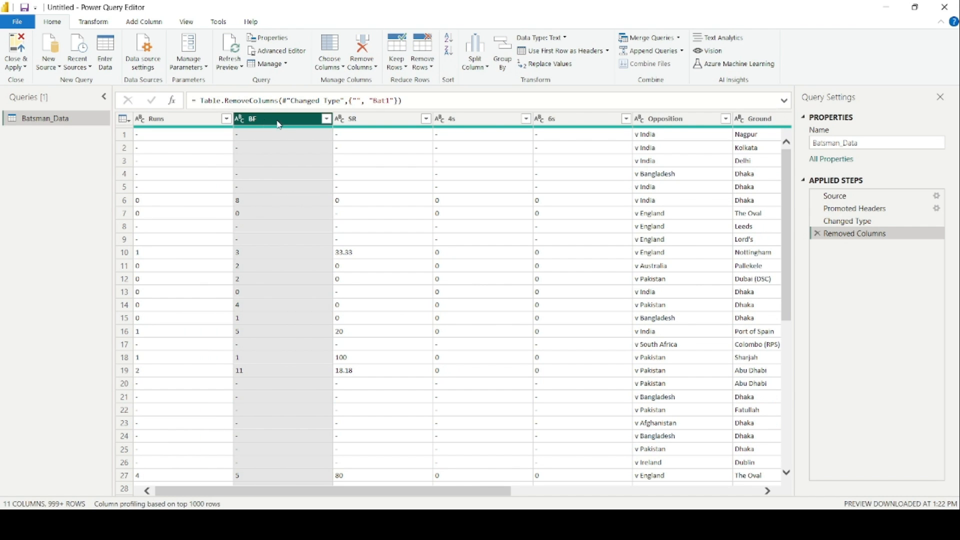
pyautogui.click(158, 123)
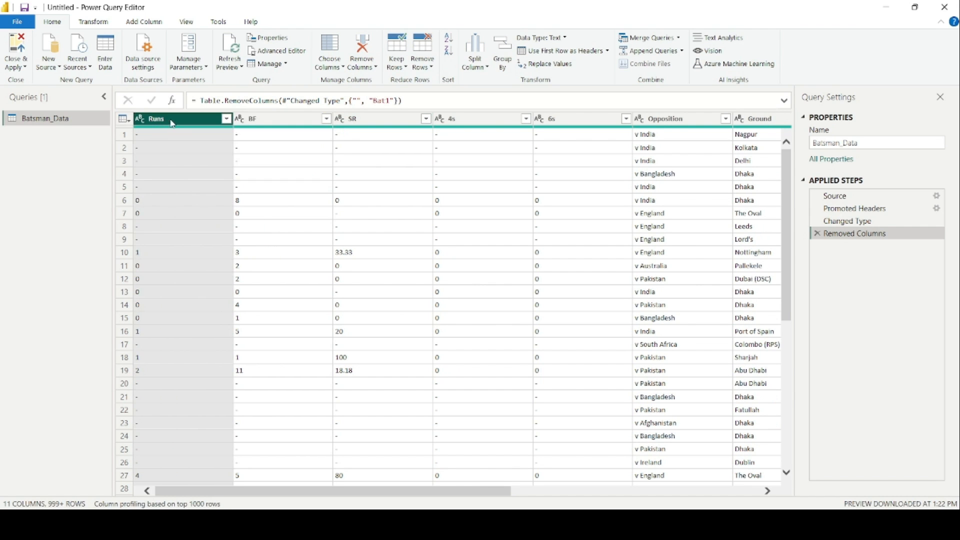
pyautogui.click(263, 122)
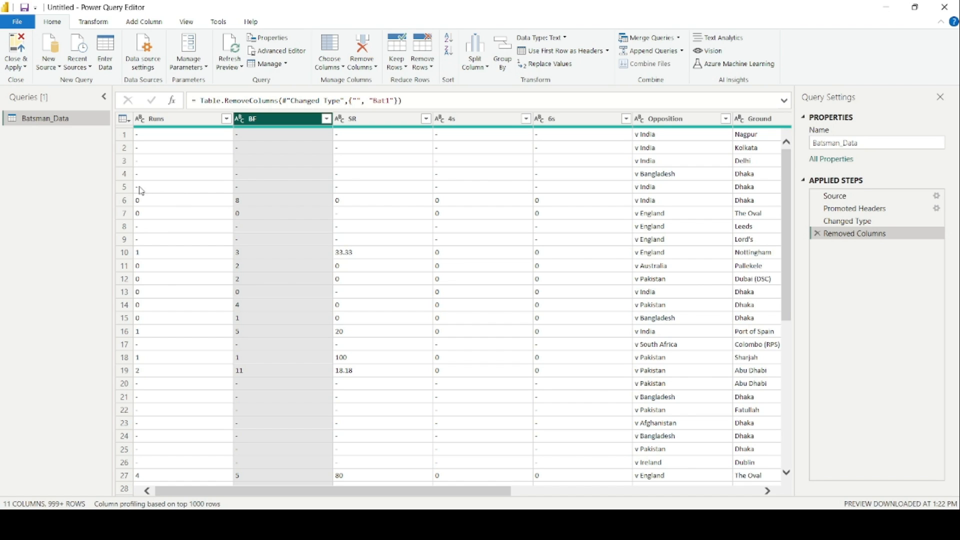
pyautogui.click(186, 175)
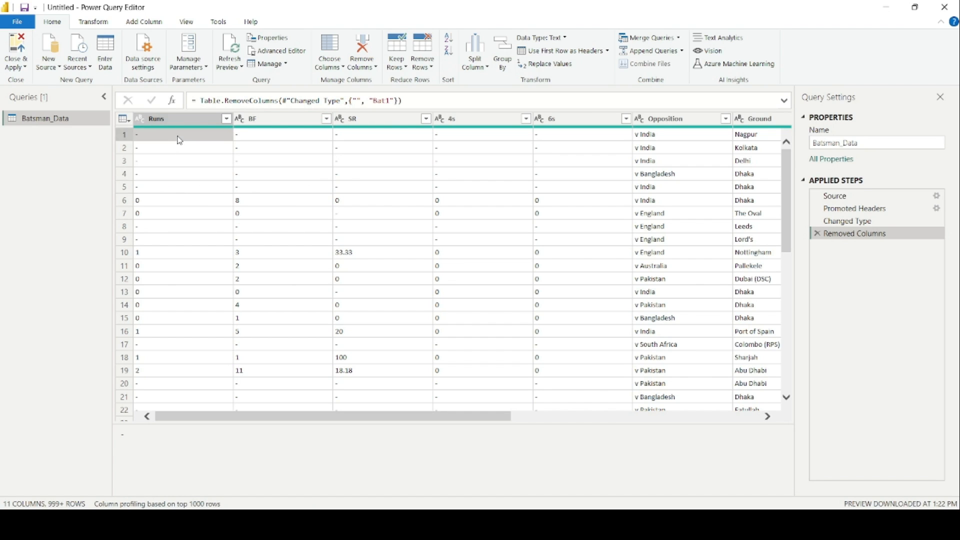
pyautogui.click(167, 119)
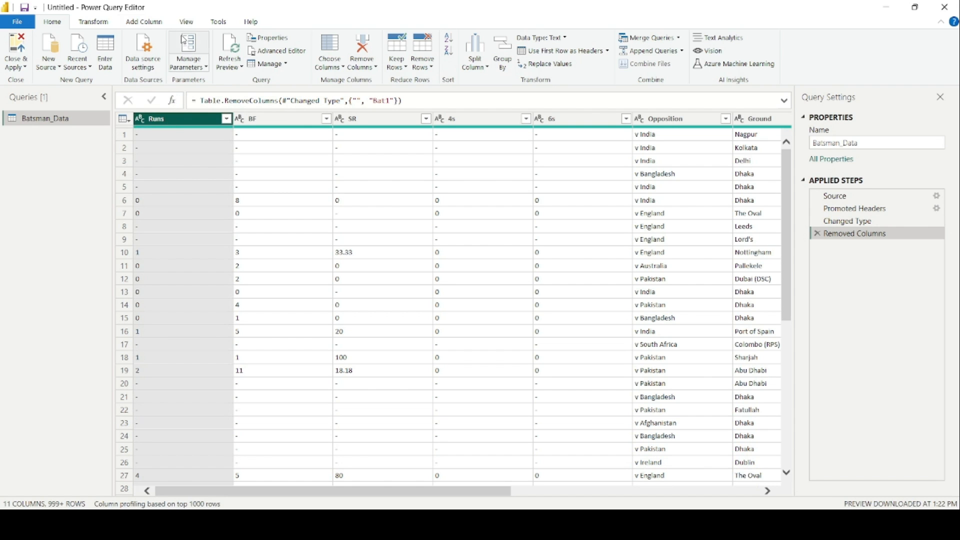
pyautogui.click(94, 22)
pyautogui.click(230, 40)
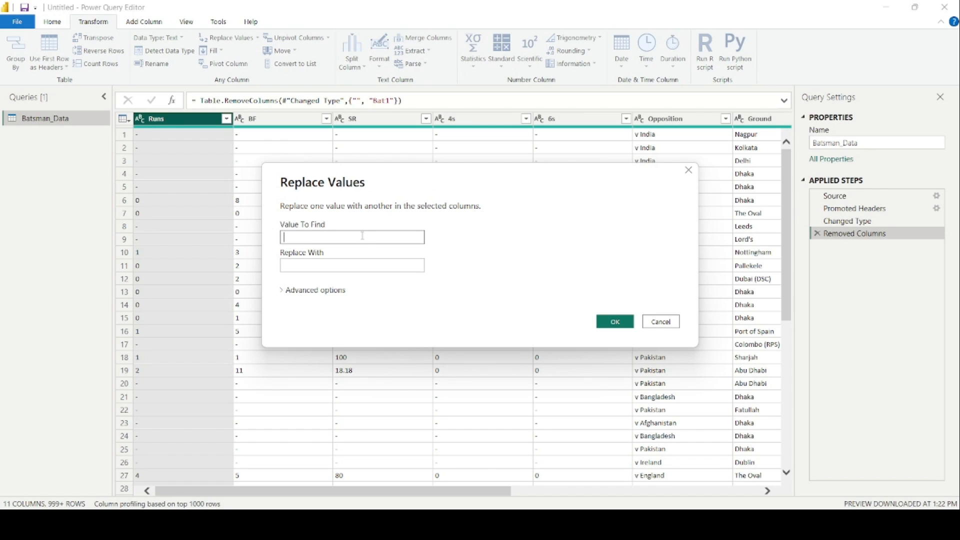
pyautogui.click(345, 264)
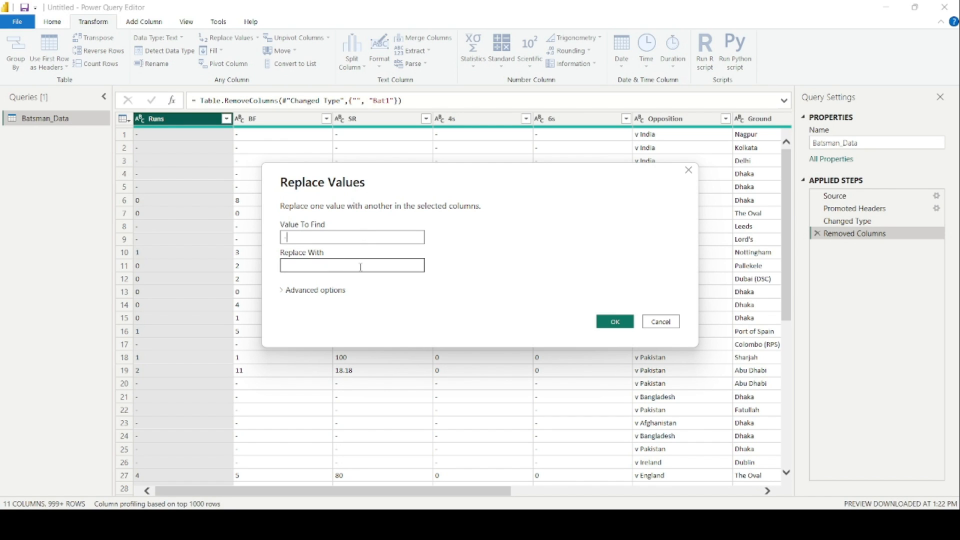
pyautogui.write('0')
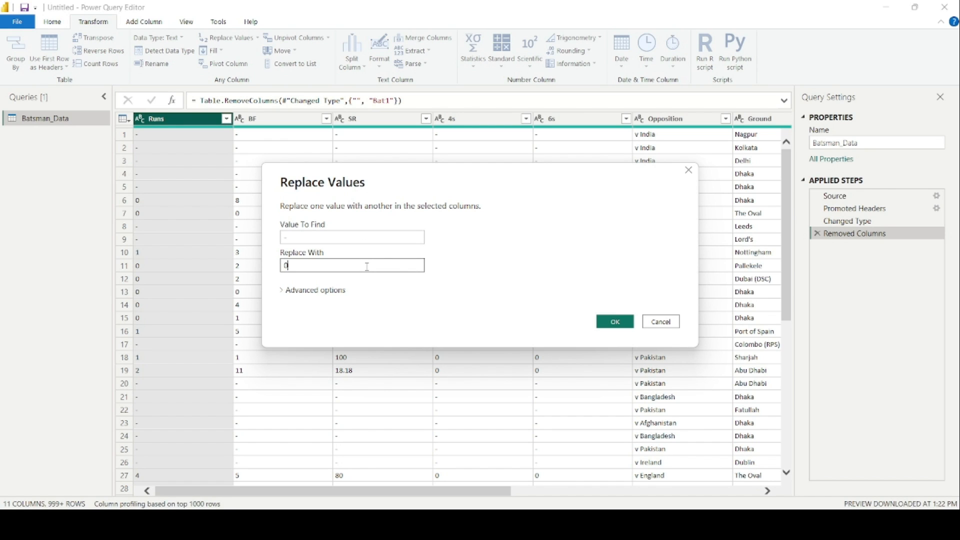
pyautogui.click(627, 324)
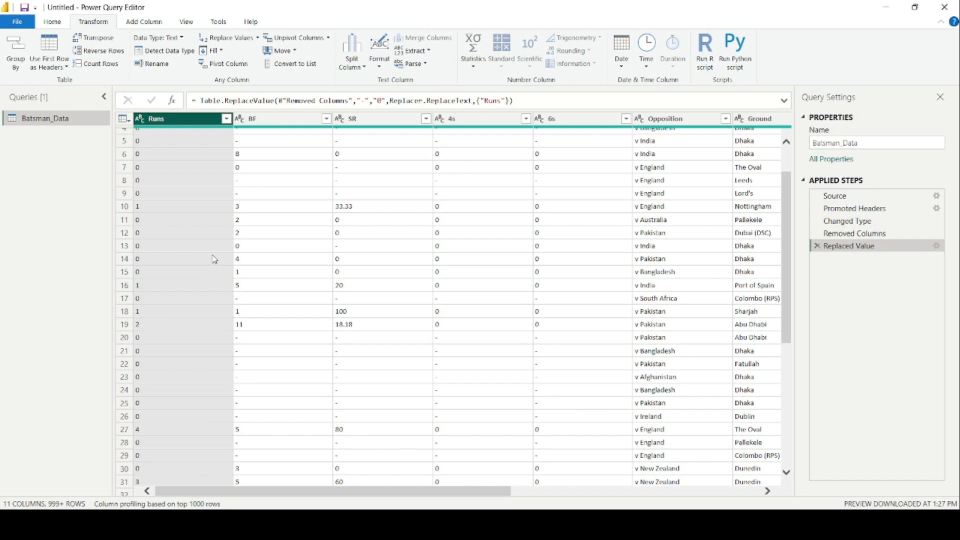
pyautogui.scroll(2, 214, 259)
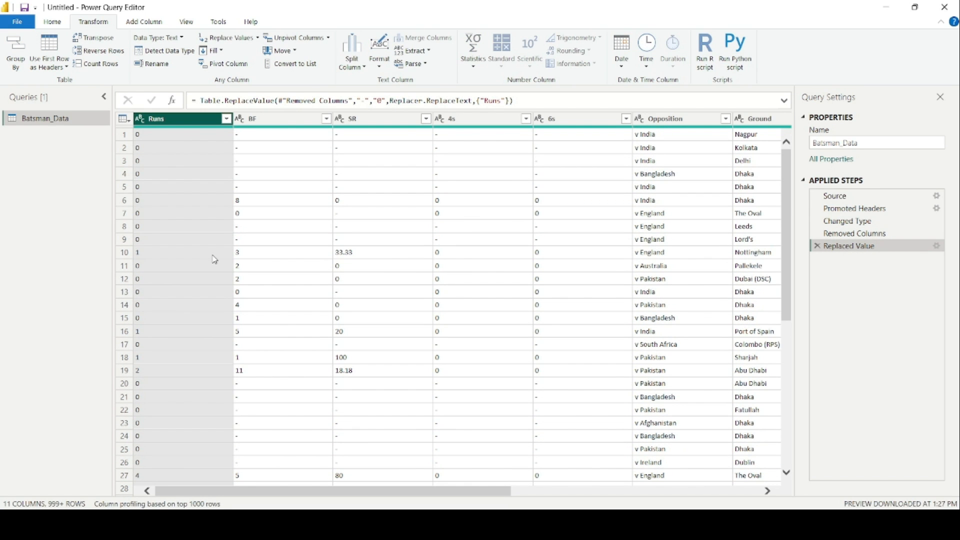
# - Replace every "-" with 0 in the BF column
pyautogui.click(266, 139)
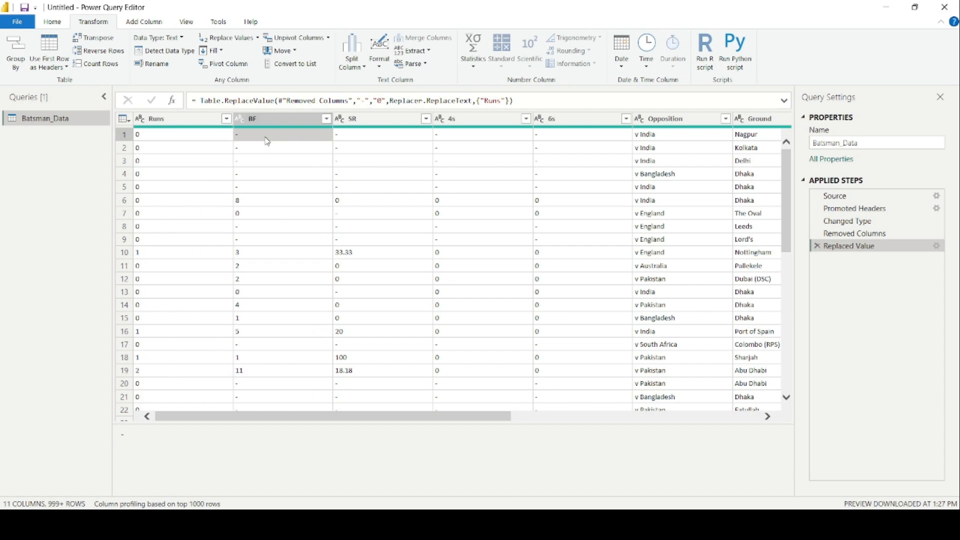
pyautogui.click(273, 119)
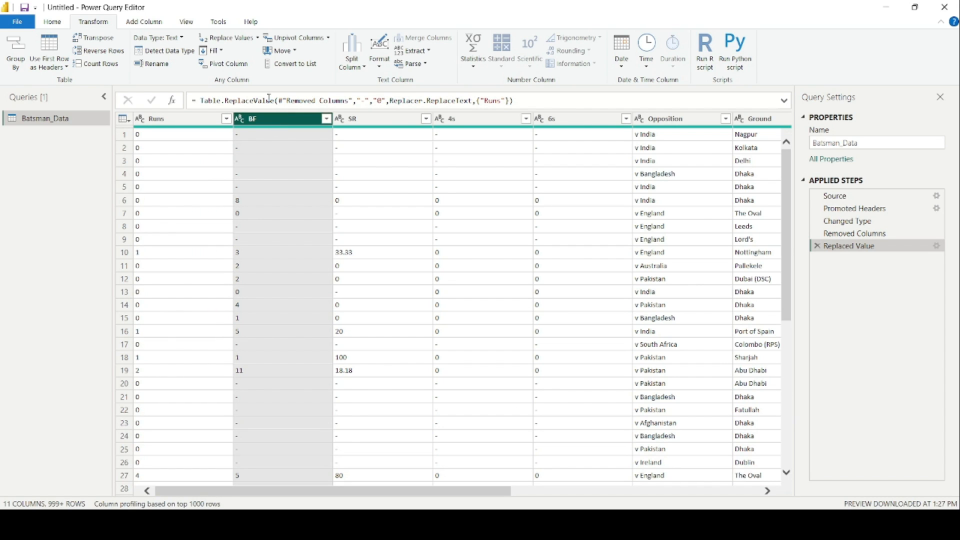
pyautogui.click(236, 41)
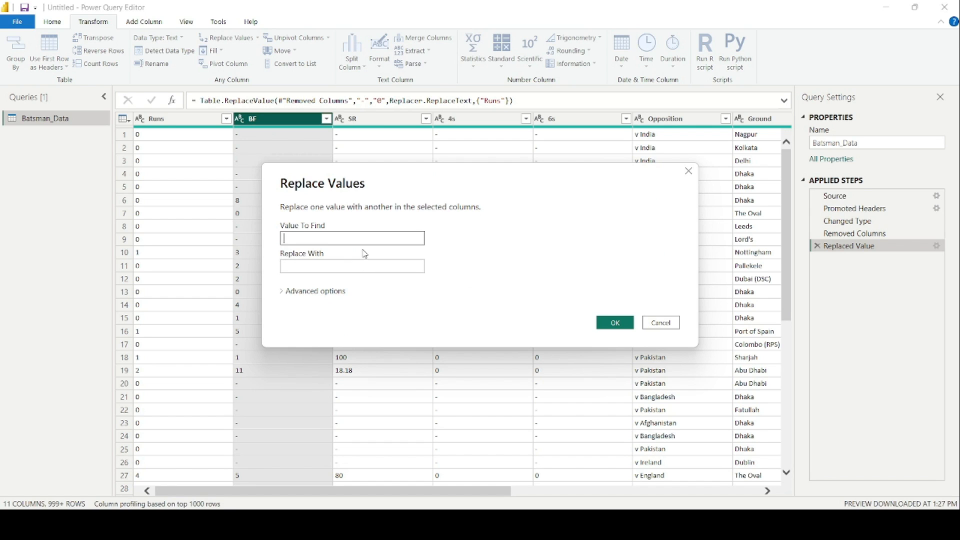
pyautogui.write('-')
pyautogui.click(356, 265)
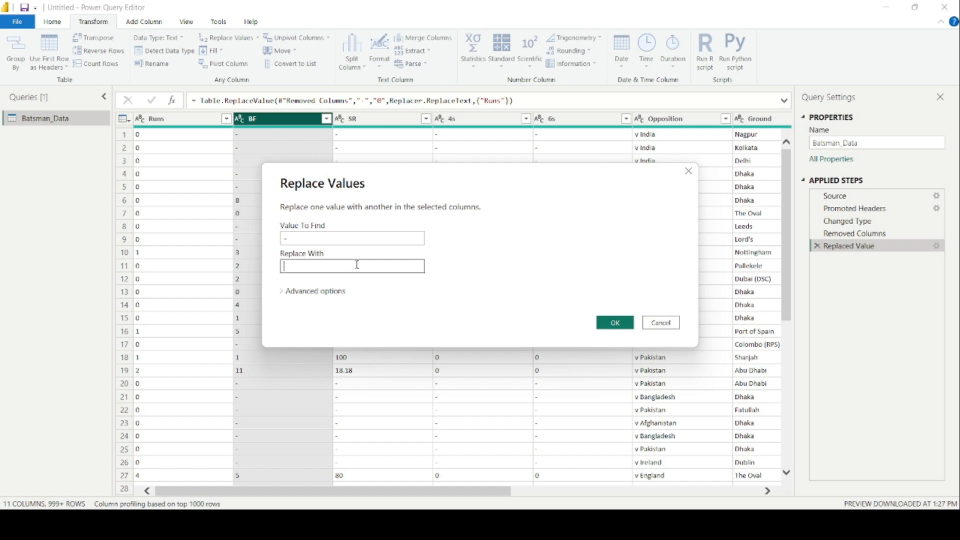
pyautogui.write('0')
pyautogui.press('Return')
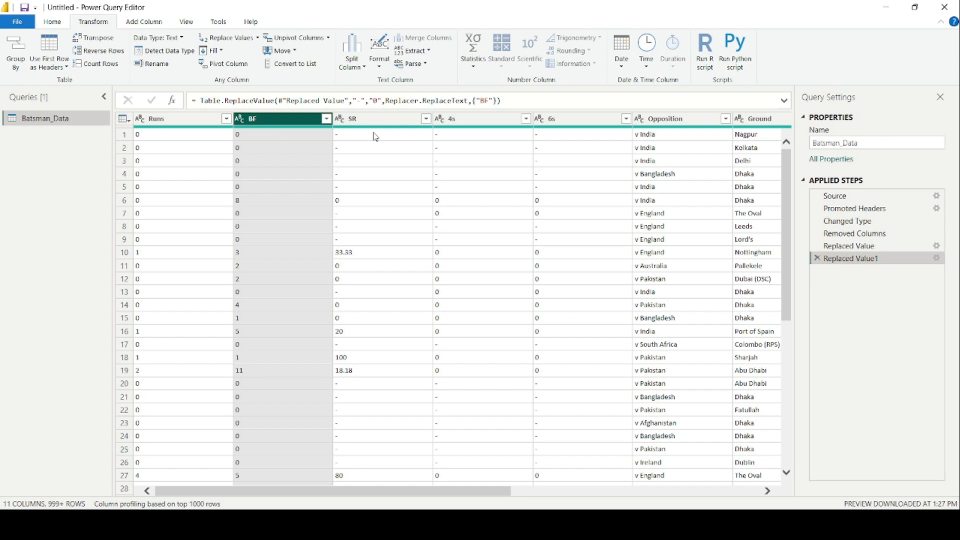
# - Remove the SR column from the Batsman_Data query
pyautogui.click(375, 120)
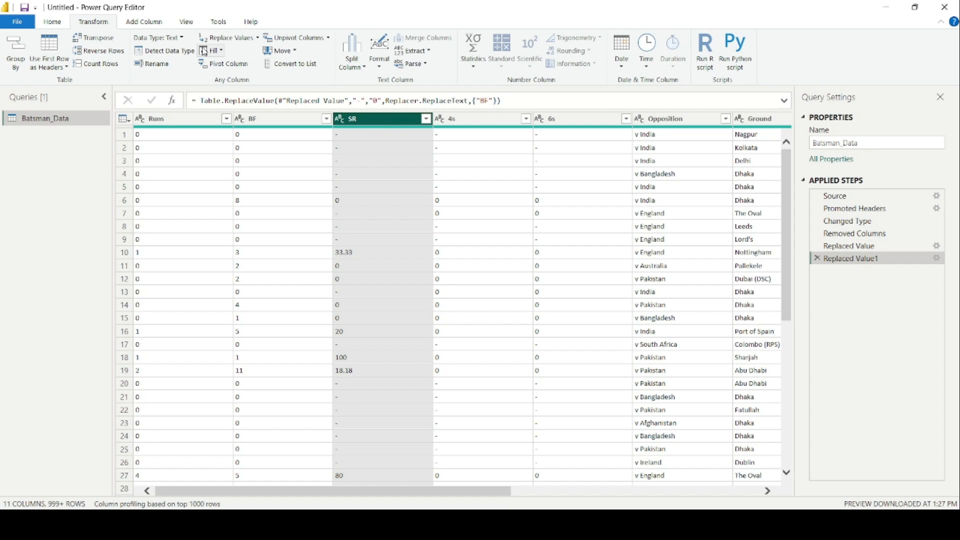
pyautogui.click(53, 22)
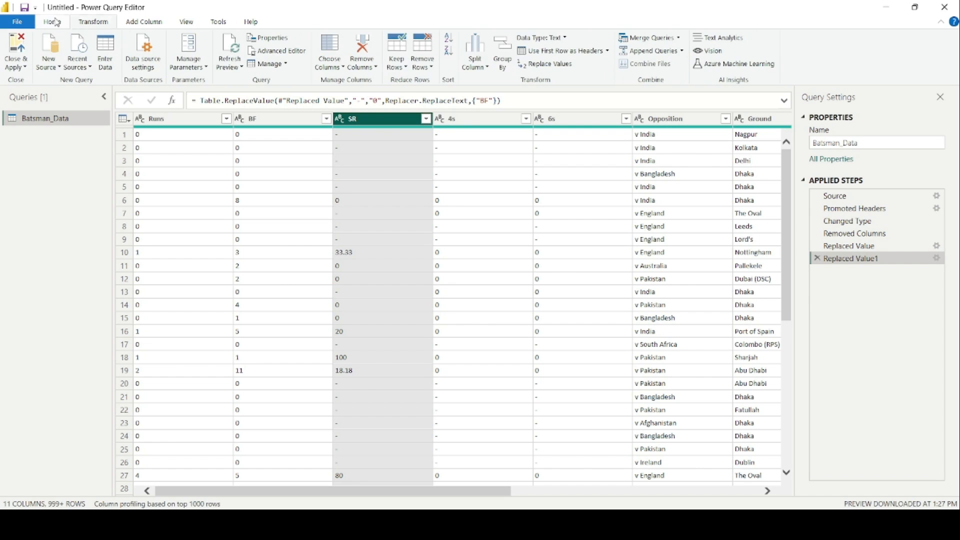
pyautogui.click(363, 50)
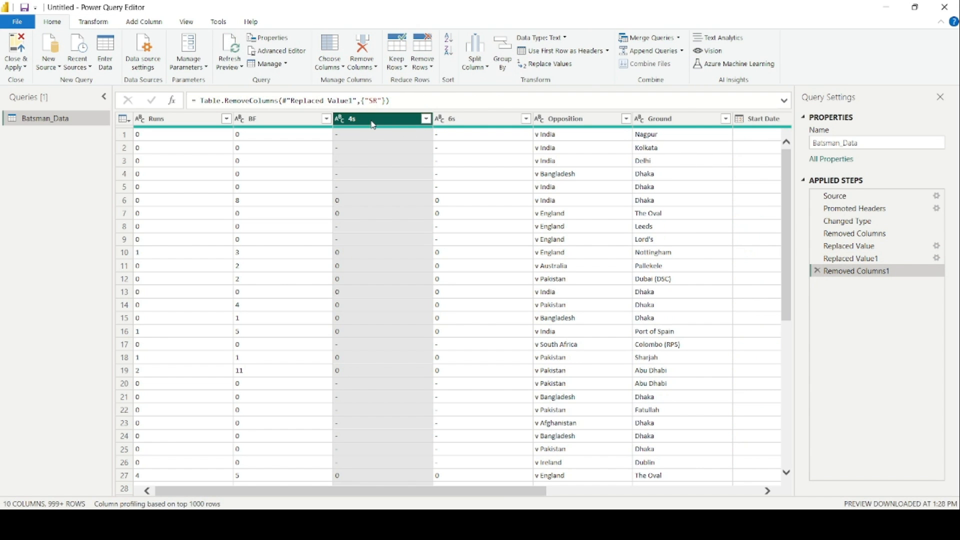
# - Replace every "-" with 0 in the 4s and 6s columns together
pyautogui.click(465, 120)
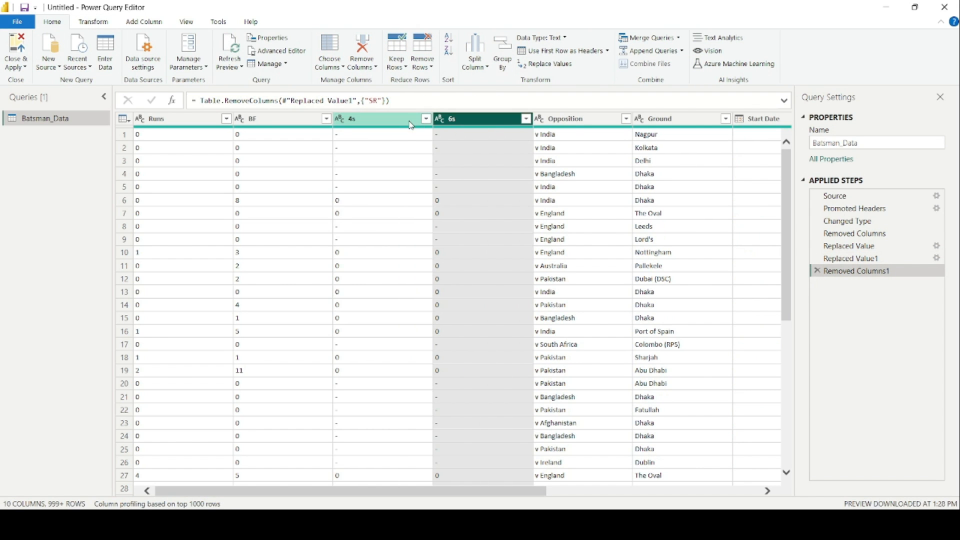
pyautogui.click(408, 122)
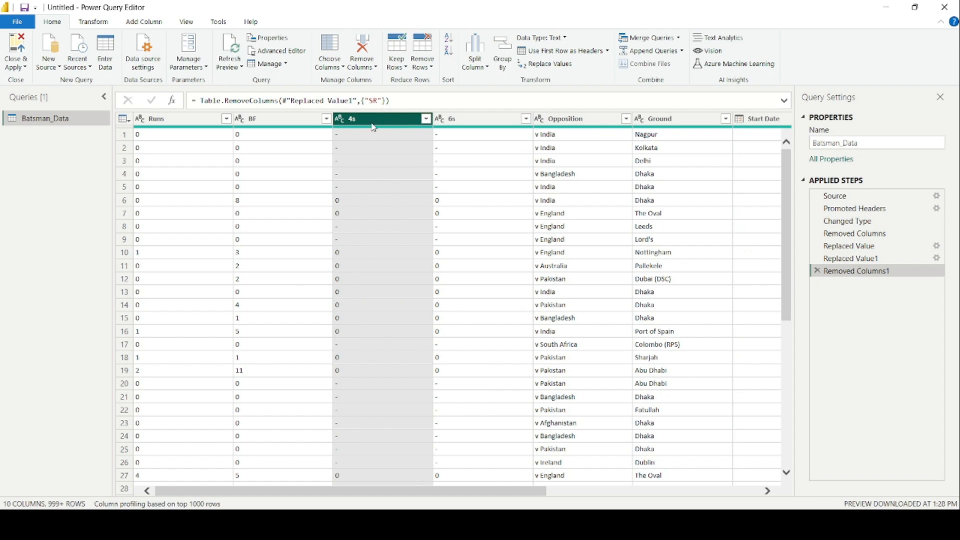
pyautogui.keyDown('ctrl'); pyautogui.click(458, 121); pyautogui.keyUp('ctrl')
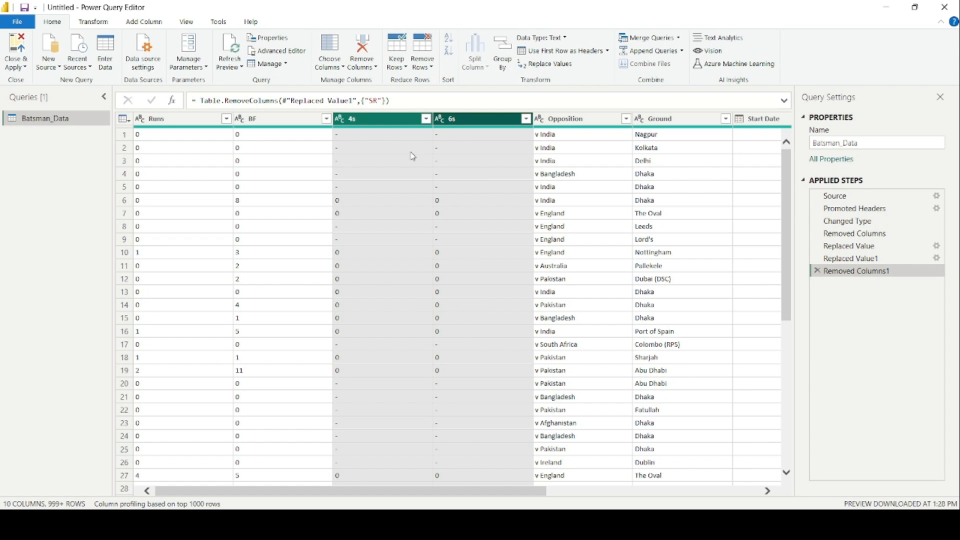
pyautogui.click(103, 23)
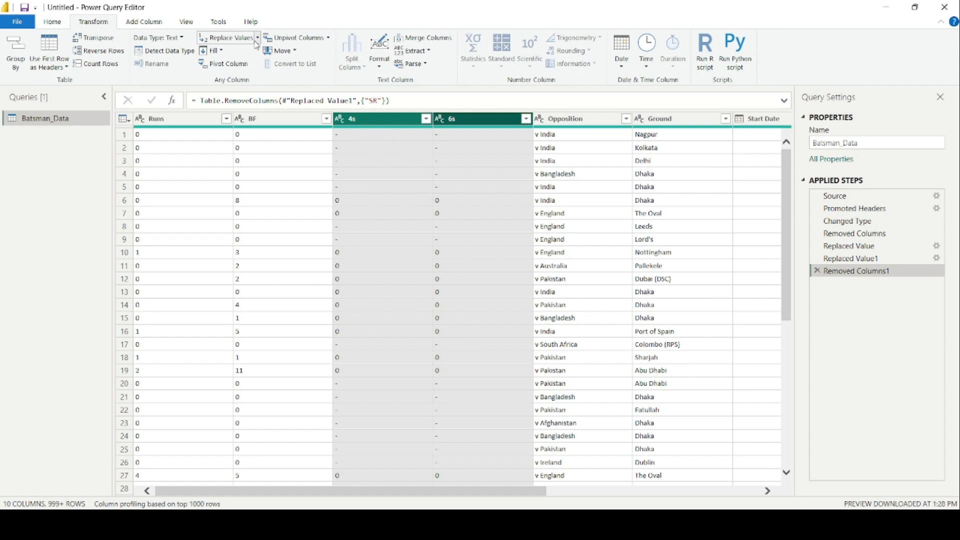
pyautogui.click(220, 38)
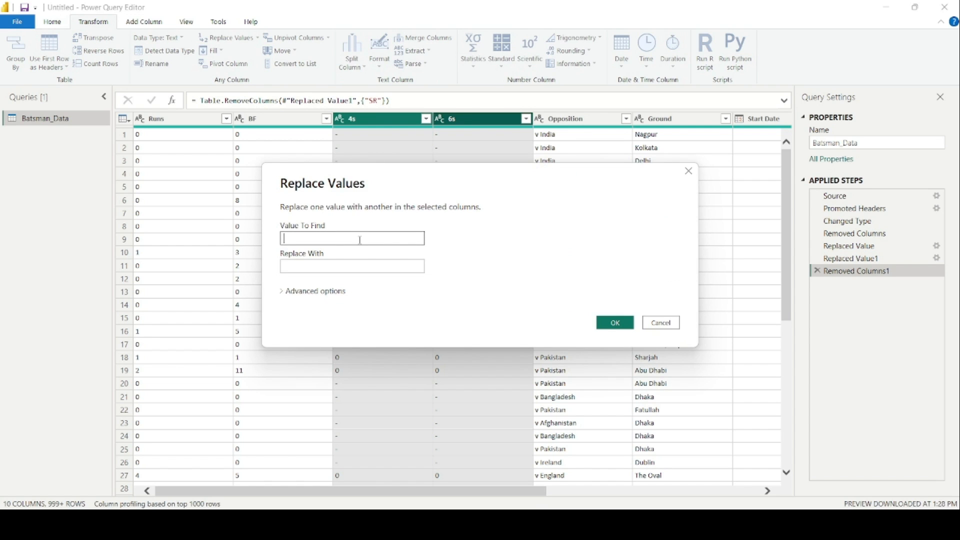
pyautogui.click(345, 267)
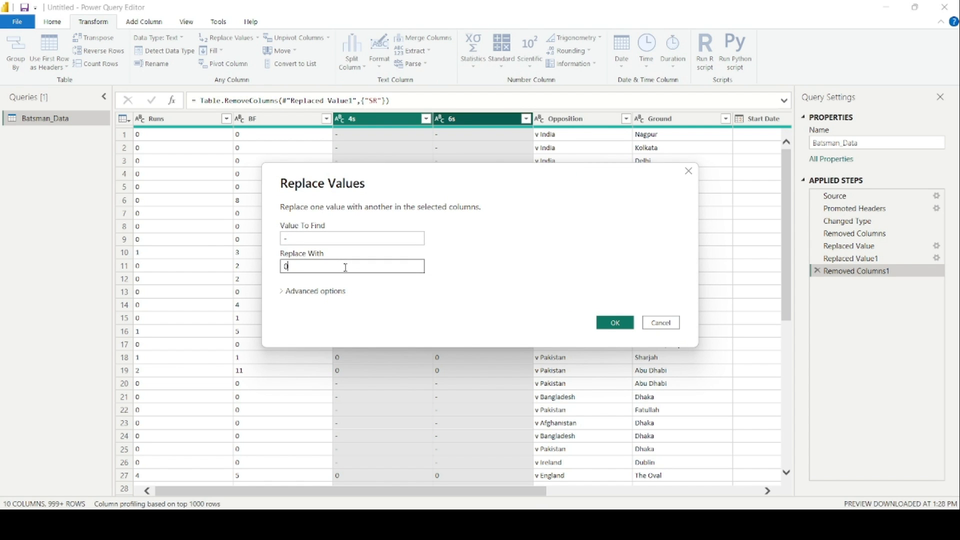
pyautogui.write('0')
pyautogui.press('Return')
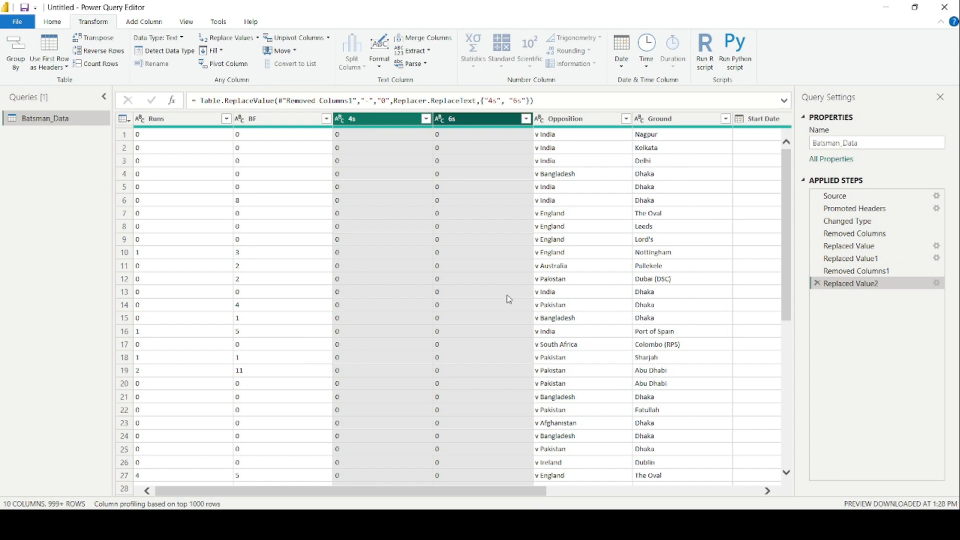
# - Strip the "v " prefix from the Opposition column by replacing it with nothing
pyautogui.moveTo(357, 499); pyautogui.dragTo(473, 499)
pyautogui.click(392, 120)
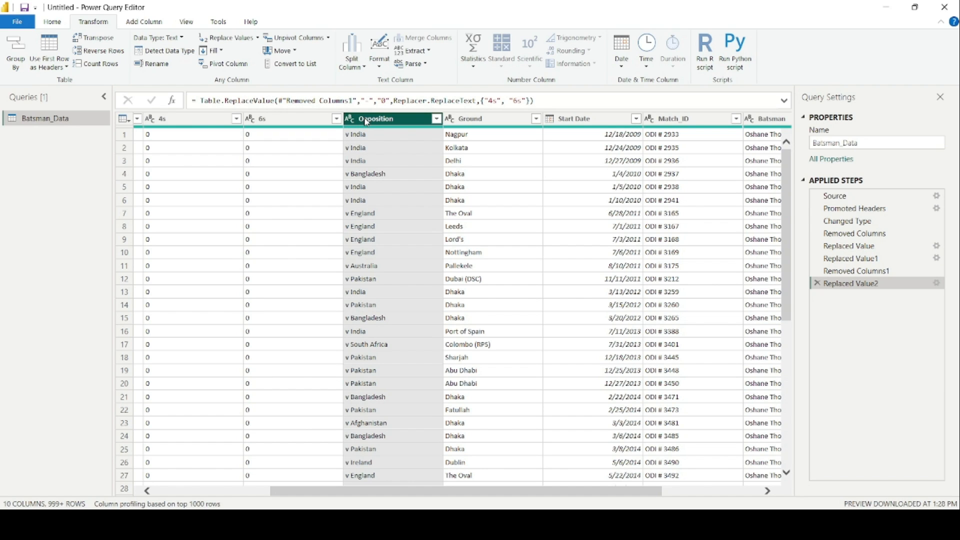
pyautogui.click(228, 38)
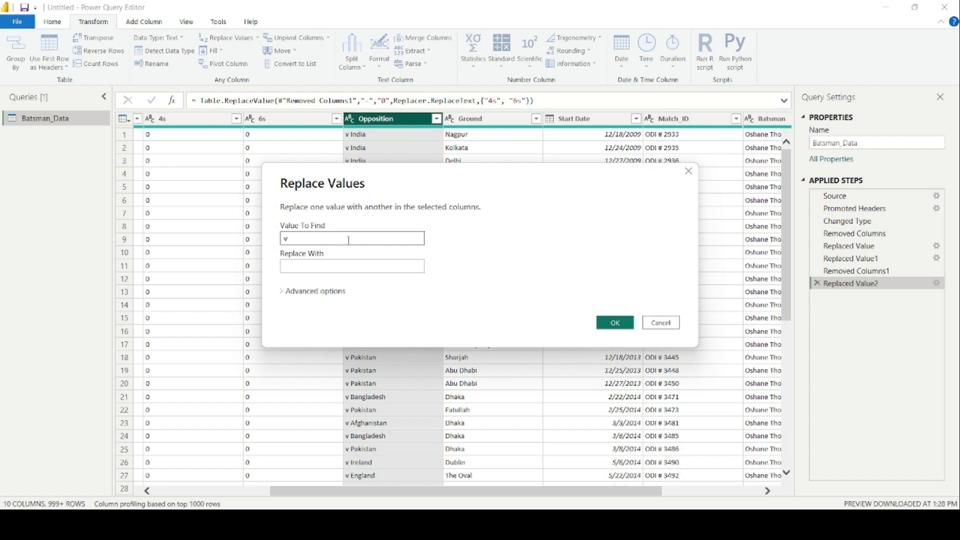
pyautogui.click(631, 324)
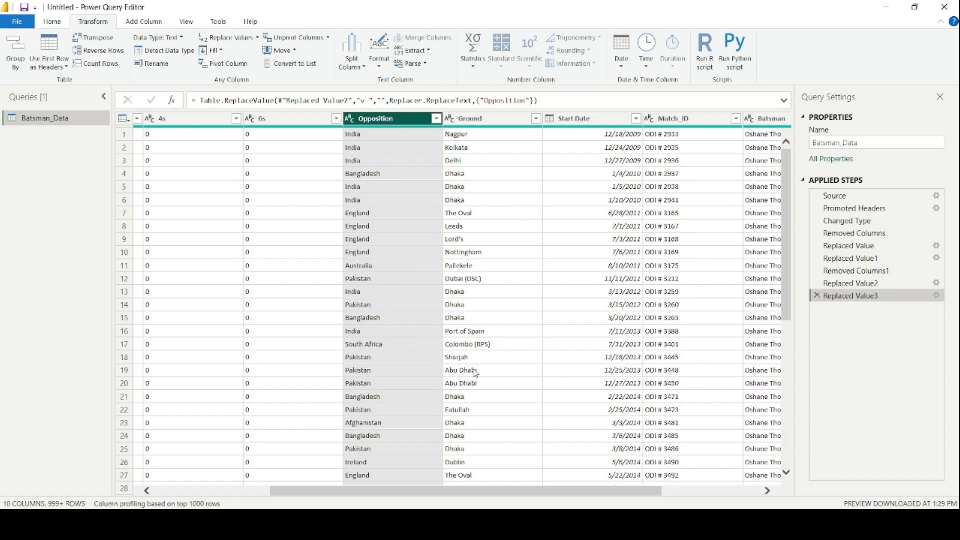
# - Remove the Ground, Start Date, Match_ID and Player_ID columns from the Batsman_Data query
pyautogui.moveTo(484, 492); pyautogui.dragTo(535, 492)
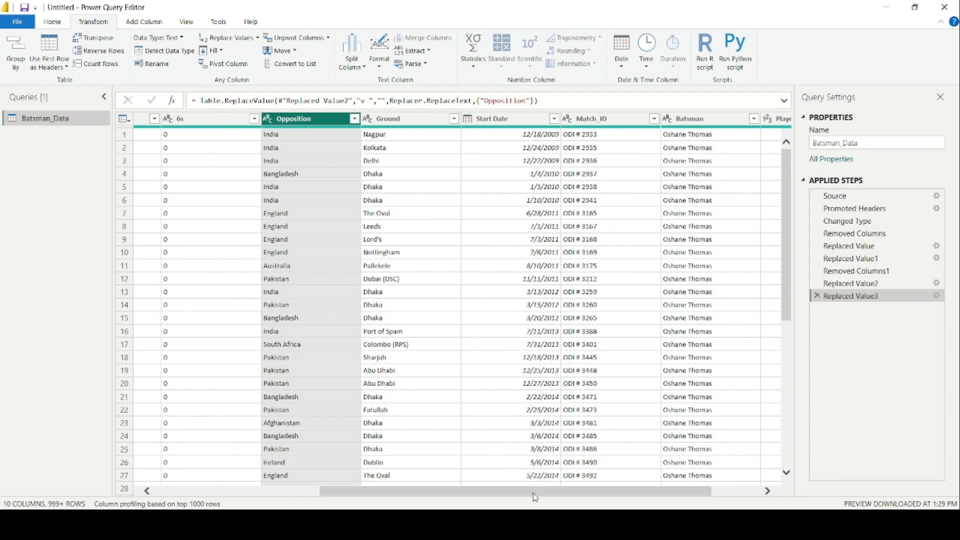
pyautogui.click(399, 123)
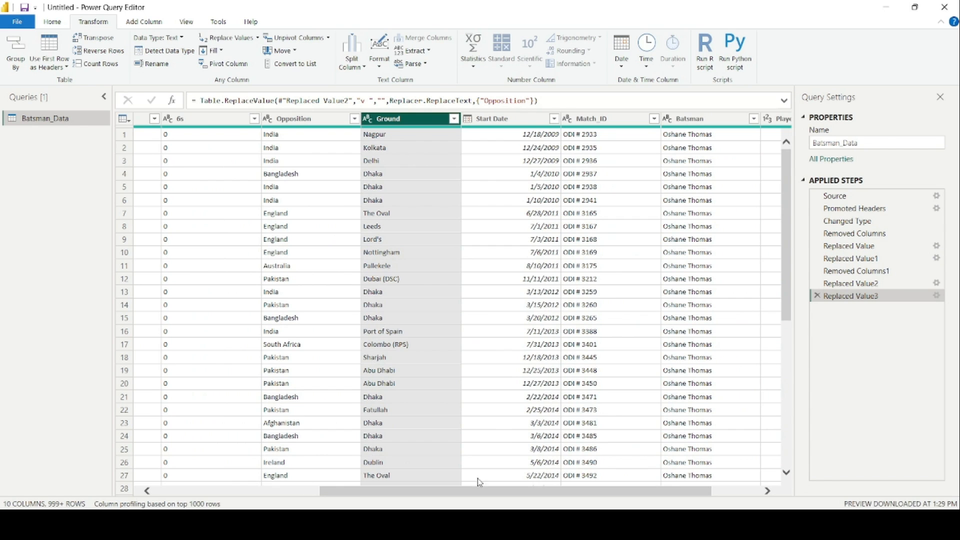
pyautogui.moveTo(474, 497); pyautogui.dragTo(525, 496)
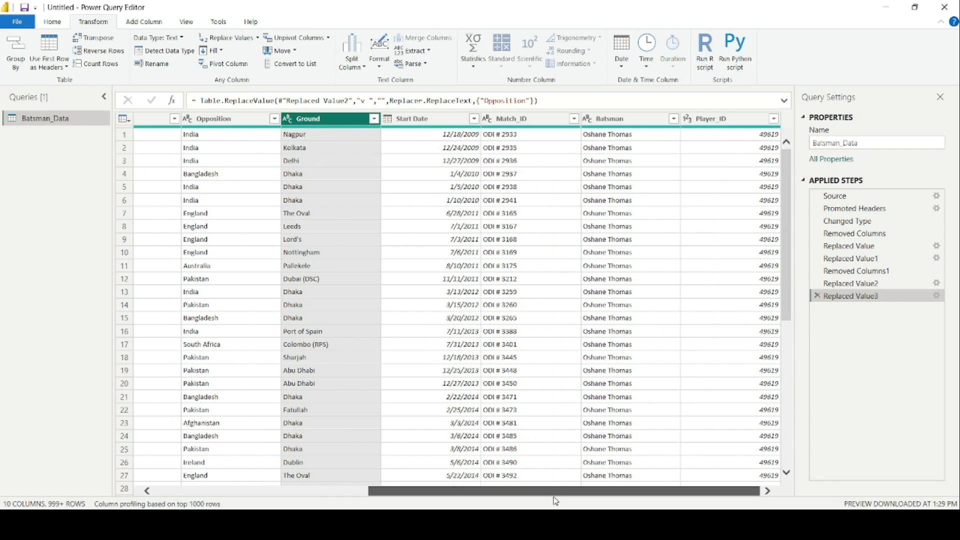
pyautogui.click(506, 123)
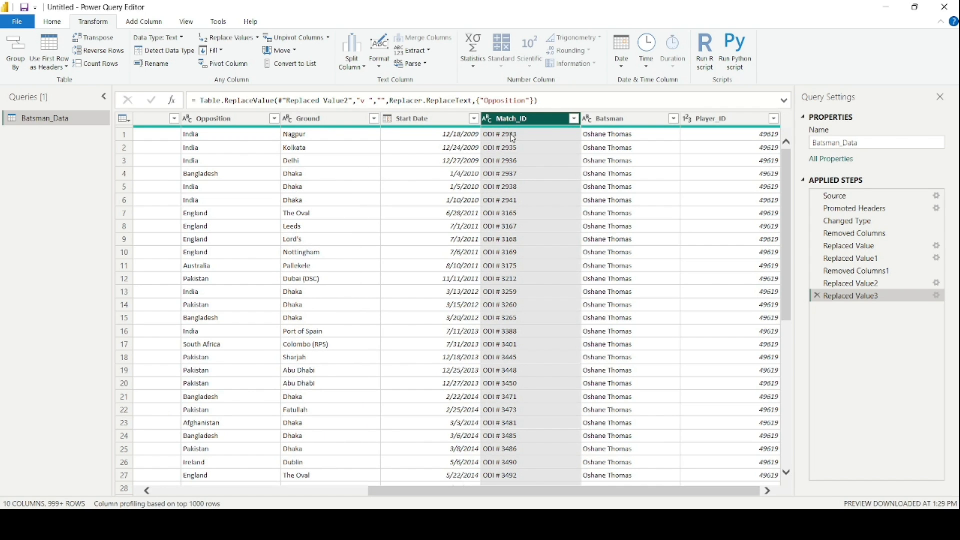
pyautogui.click(710, 120)
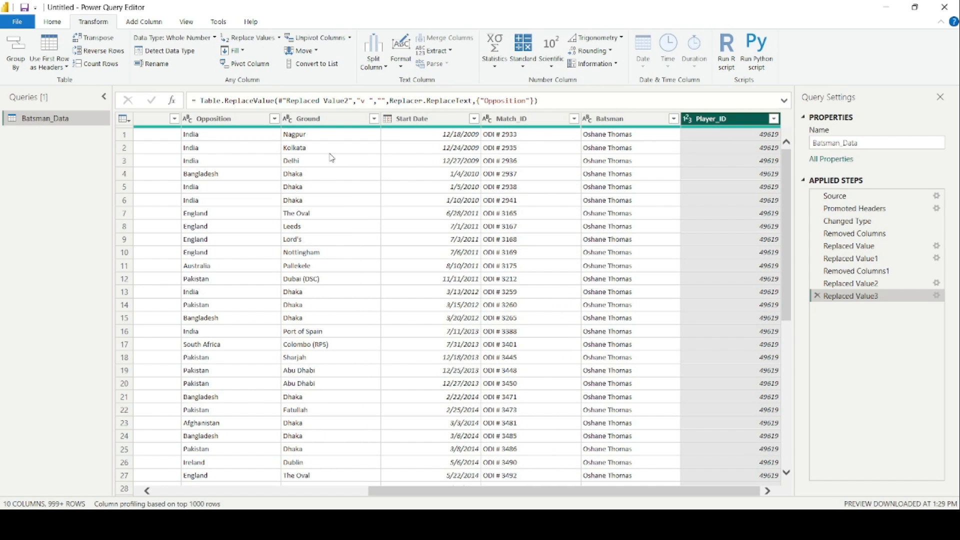
pyautogui.click(419, 122)
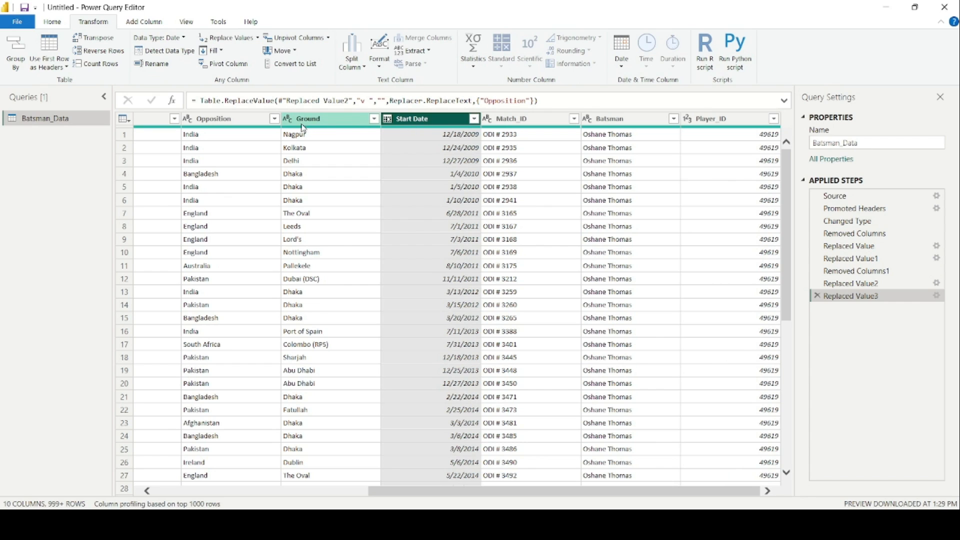
pyautogui.keyDown('ctrl'); pyautogui.click(336, 118); pyautogui.keyUp('ctrl')
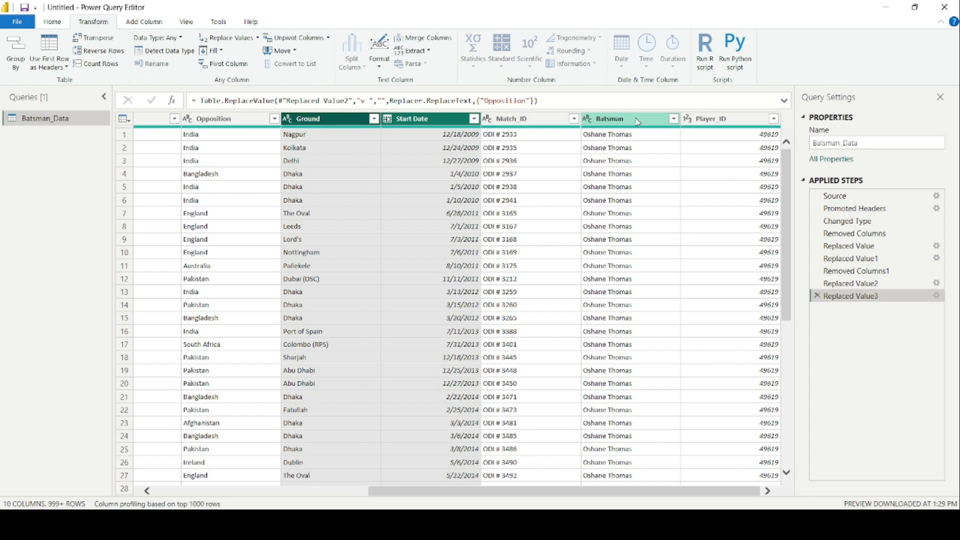
pyautogui.keyDown('ctrl'); pyautogui.click(515, 123); pyautogui.keyUp('ctrl')
pyautogui.keyDown('ctrl'); pyautogui.click(731, 122); pyautogui.keyUp('ctrl')
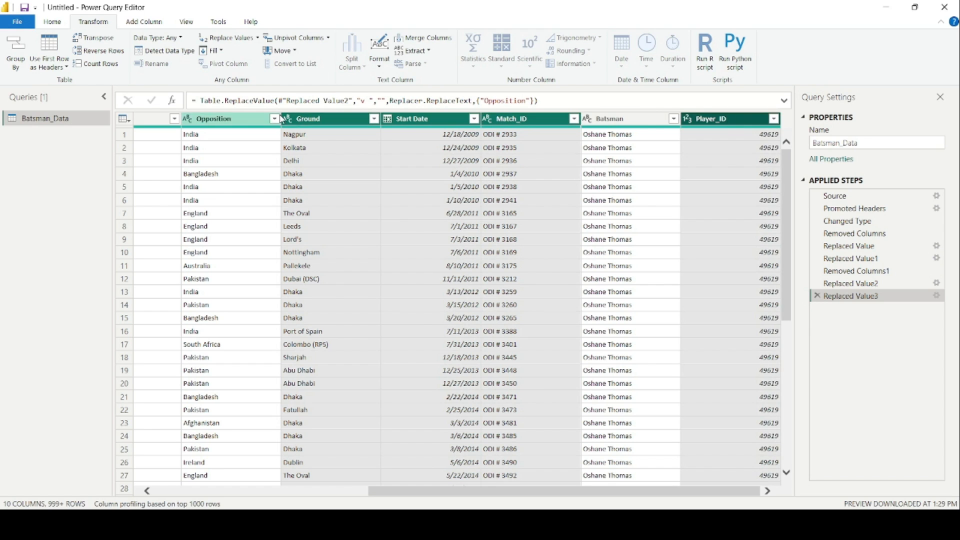
pyautogui.click(64, 23)
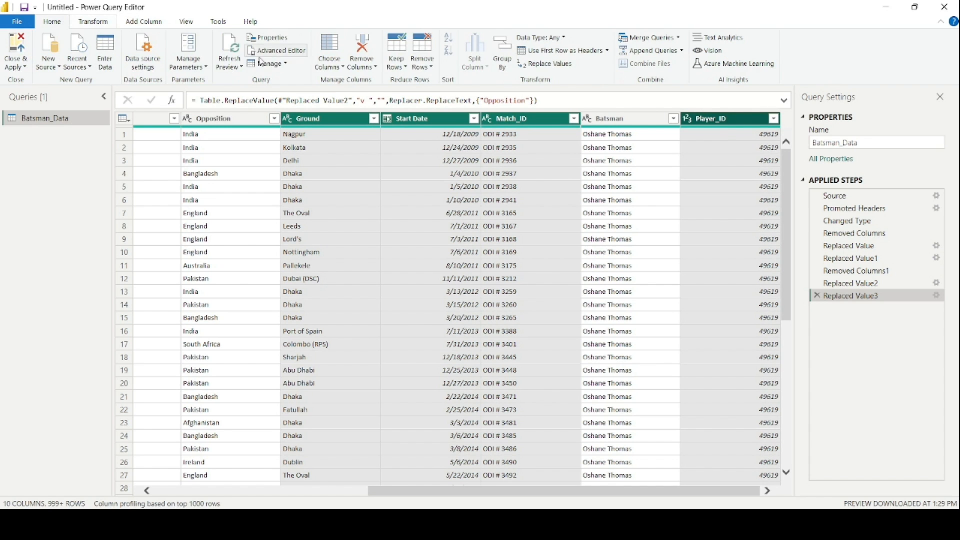
pyautogui.click(361, 55)
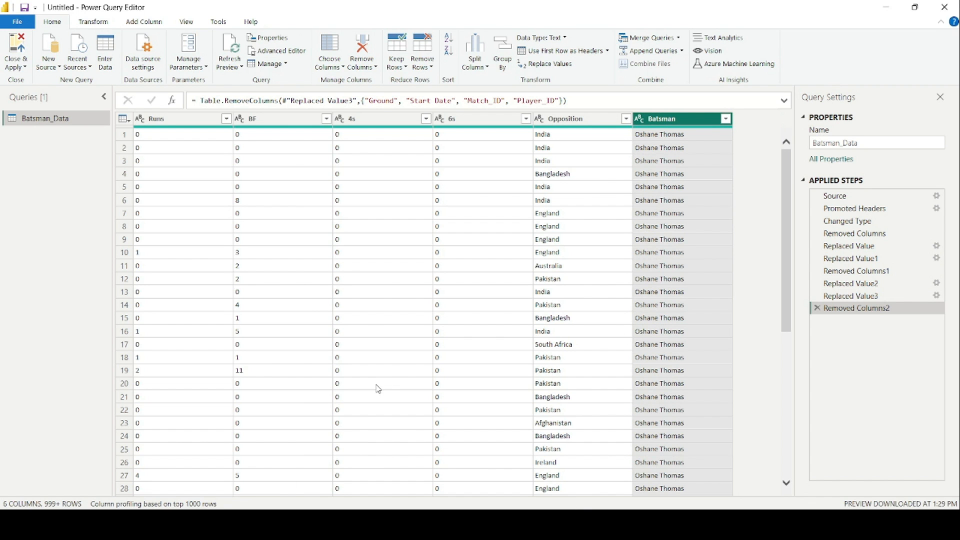
# - Examine the distinct values in the Runs, BF, 4s, 6s, Opposition and Batsman columns for leftover invalid entries
pyautogui.moveTo(786, 242); pyautogui.dragTo(779, 114)
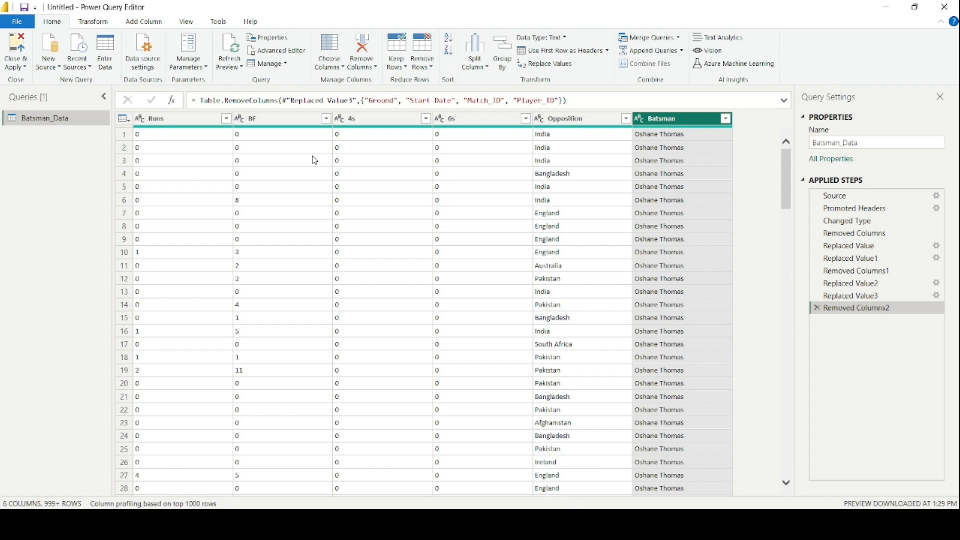
pyautogui.click(226, 118)
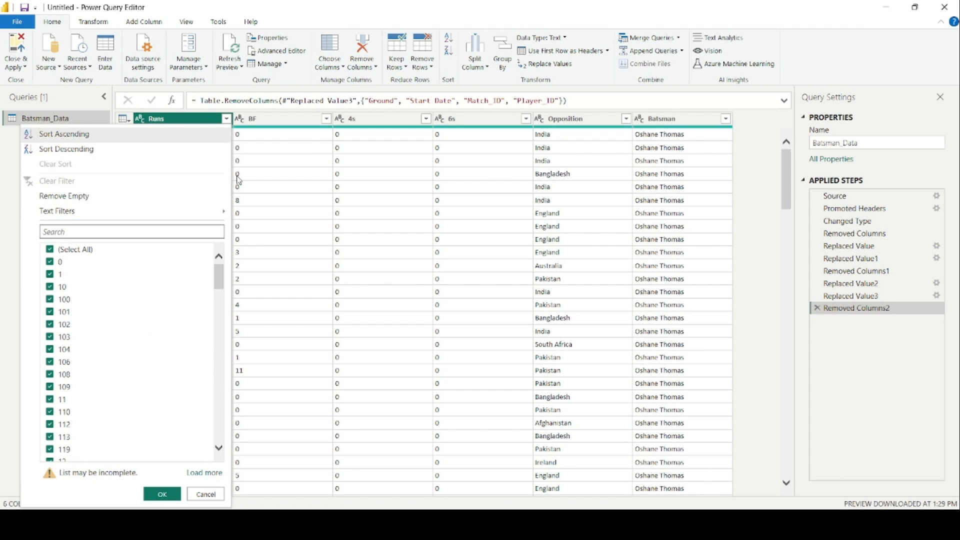
pyautogui.click(326, 119)
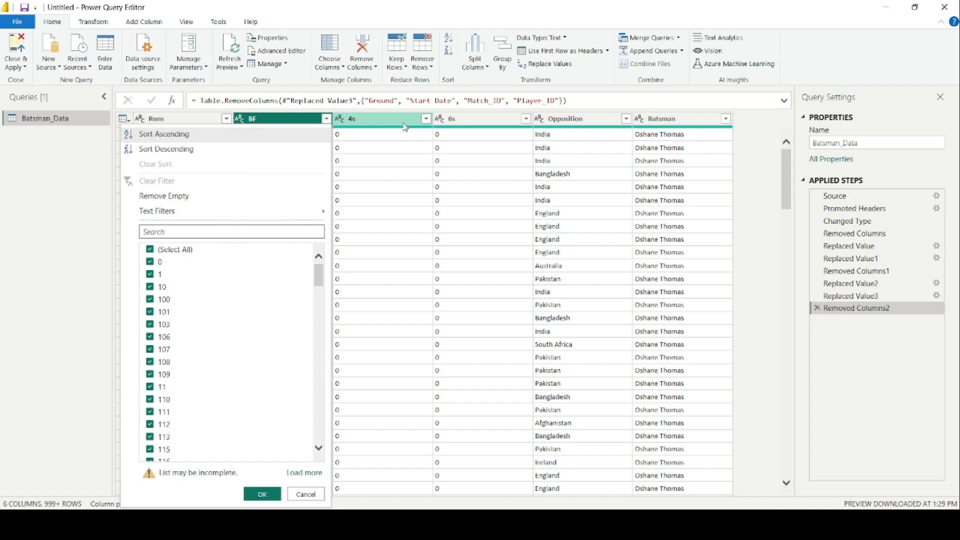
pyautogui.click(426, 118)
pyautogui.click(526, 118)
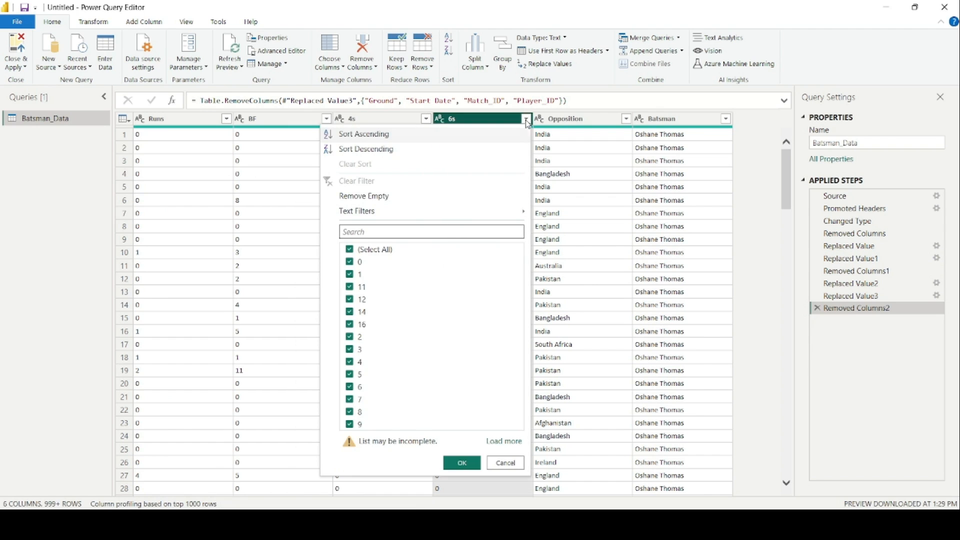
pyautogui.click(626, 119)
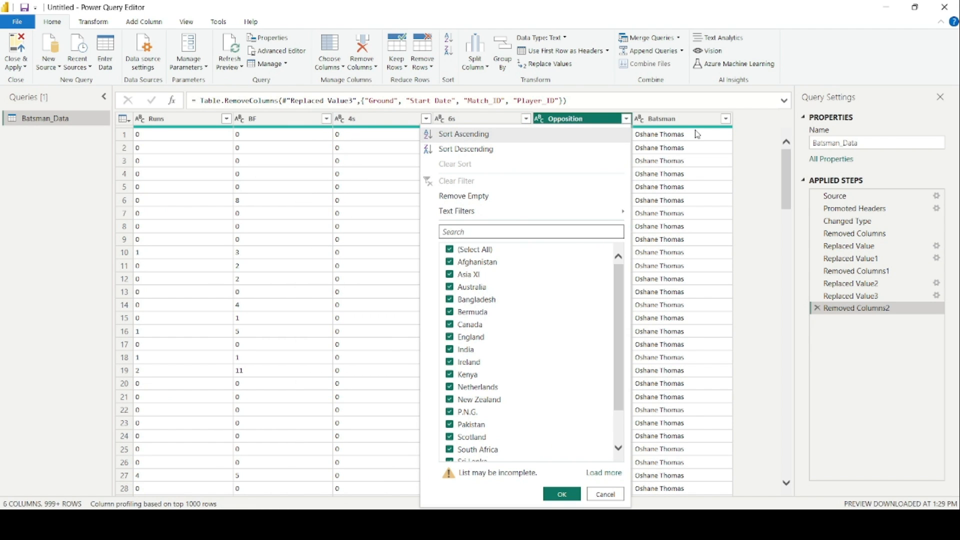
pyautogui.click(726, 119)
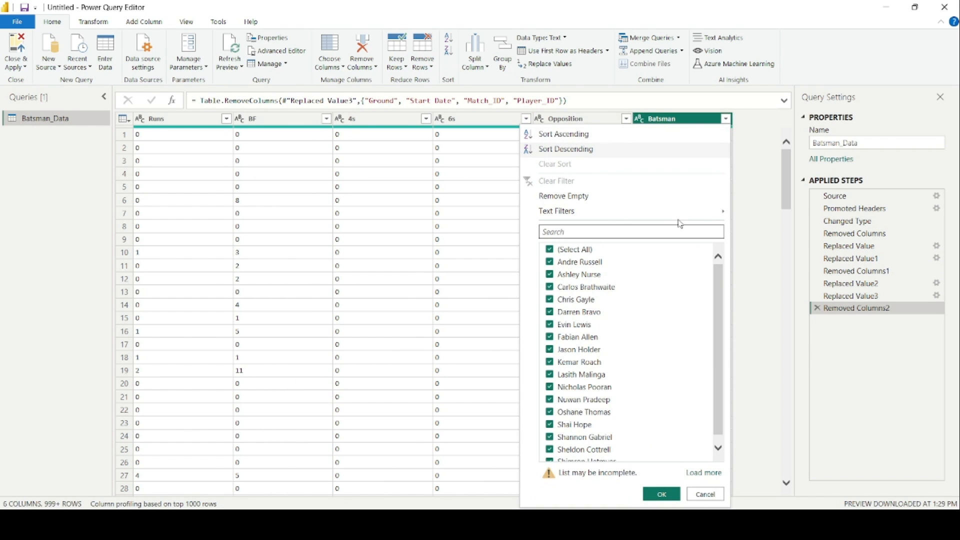
pyautogui.scroll(-1, 612, 353)
pyautogui.scroll(1, 615, 347)
pyautogui.click(775, 250)
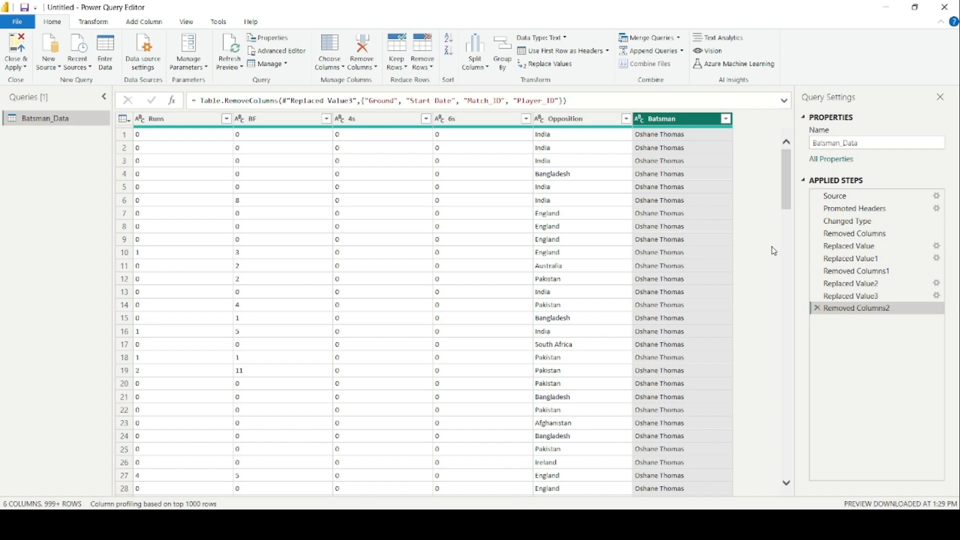
# - Apply the pending Batsman_Data query changes and return from Power Query Editor to the Power BI Desktop report
pyautogui.doubleClick(860, 144)
pyautogui.click(866, 144)
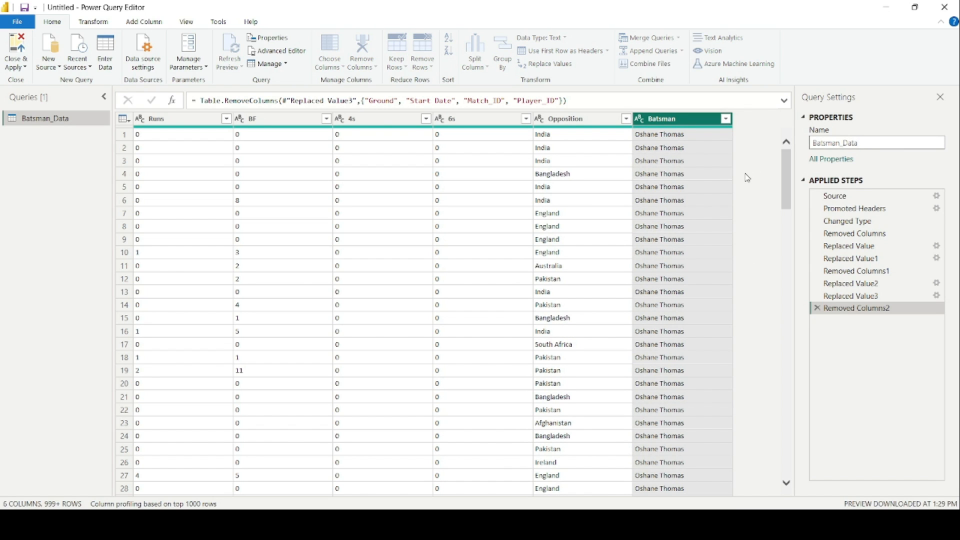
pyautogui.click(781, 227)
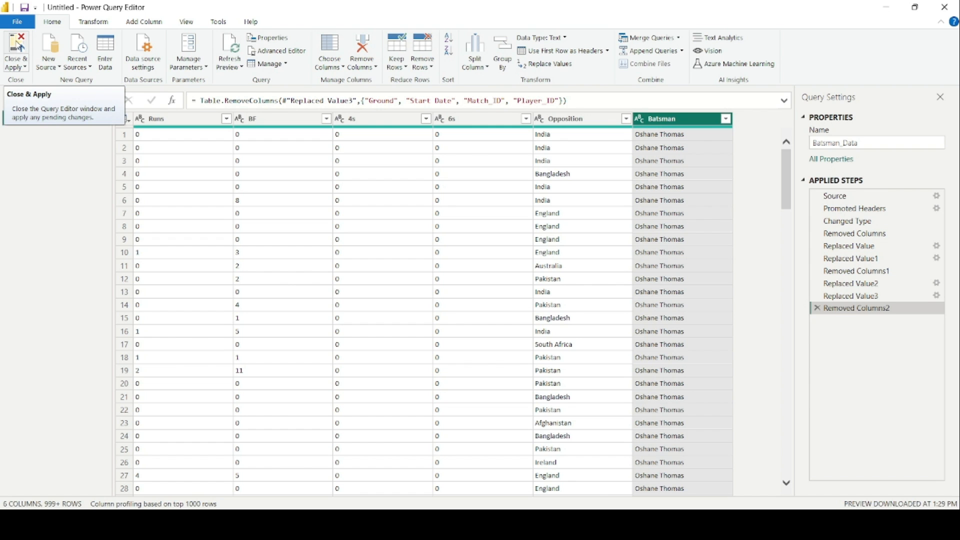
pyautogui.click(17, 47)
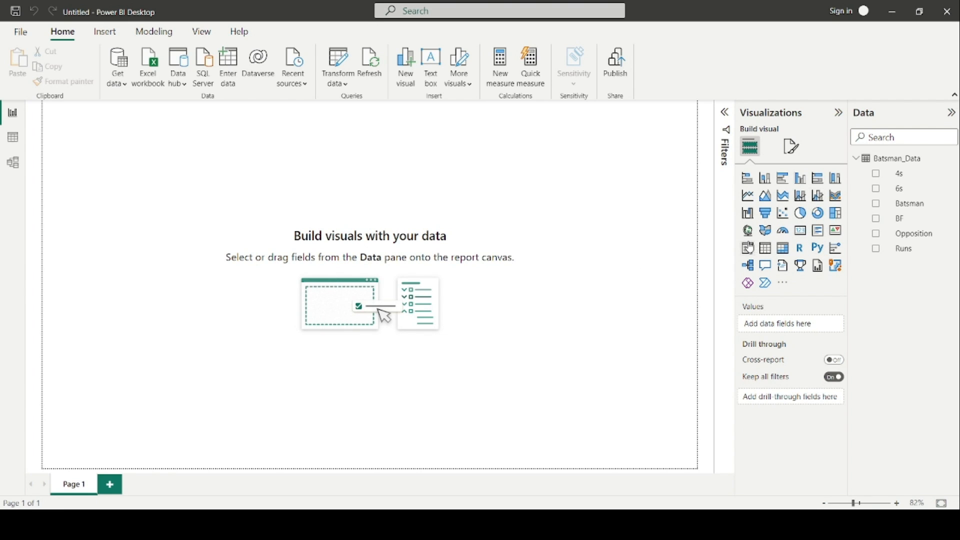
# - Add a slicer on the Batsman field and move it from the page's upper-left corner inward onto the canvas
pyautogui.click(749, 248)
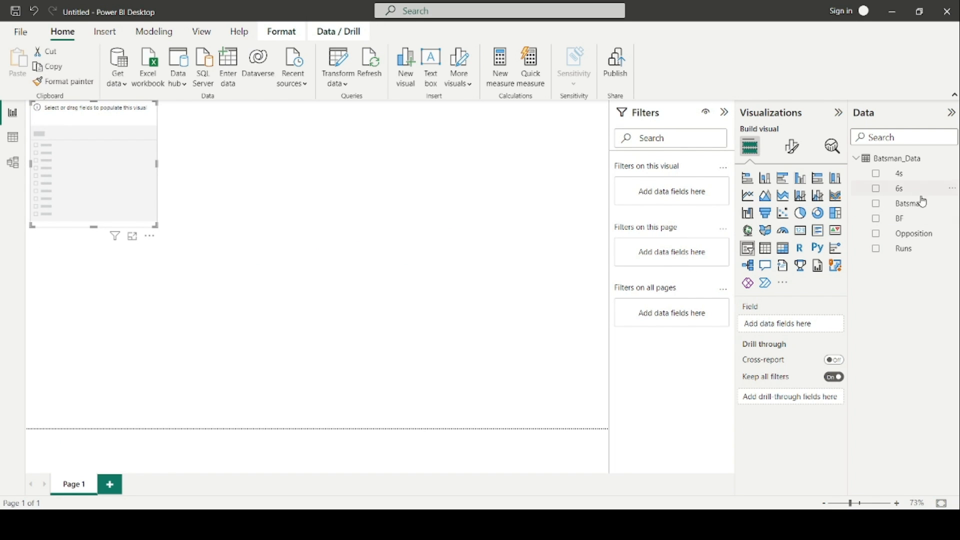
pyautogui.moveTo(903, 210); pyautogui.dragTo(799, 329)
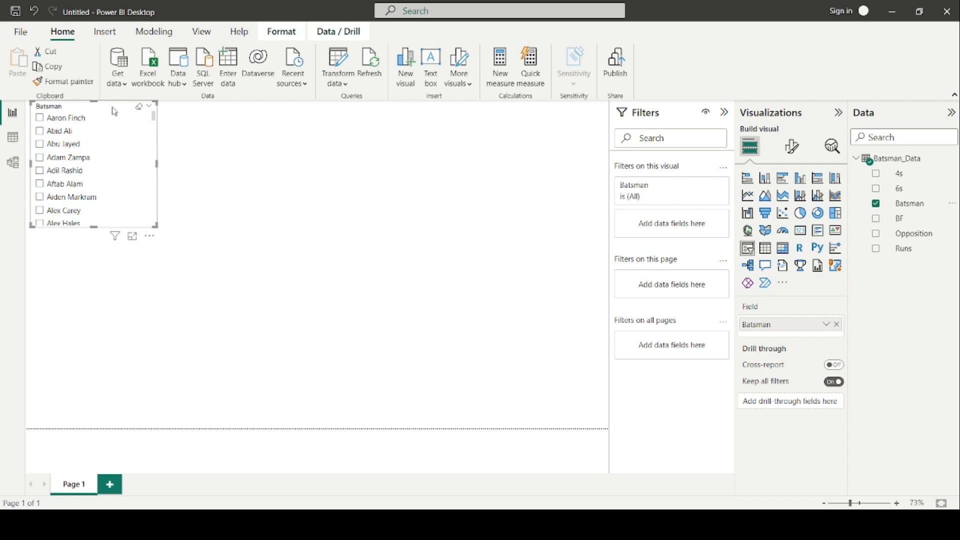
pyautogui.moveTo(112, 108); pyautogui.dragTo(241, 167)
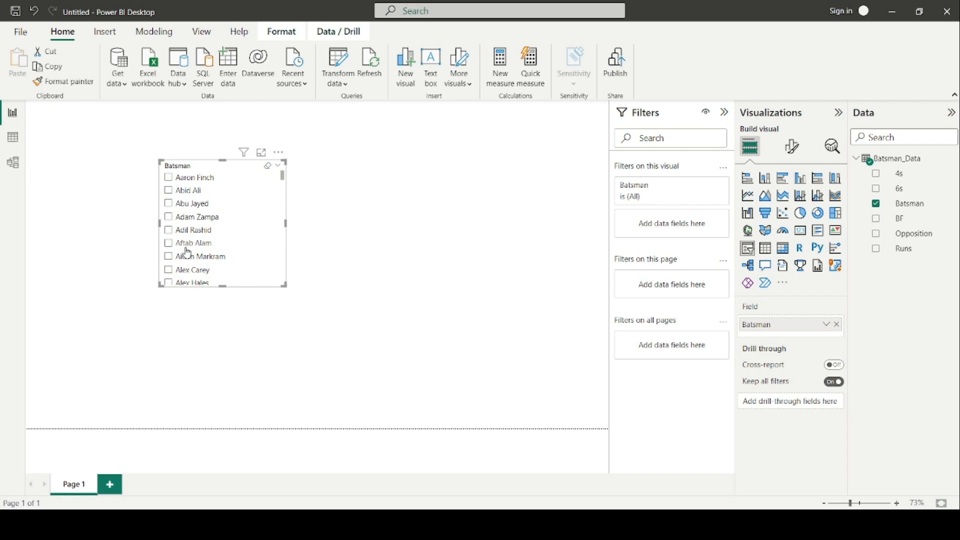
pyautogui.click(279, 153)
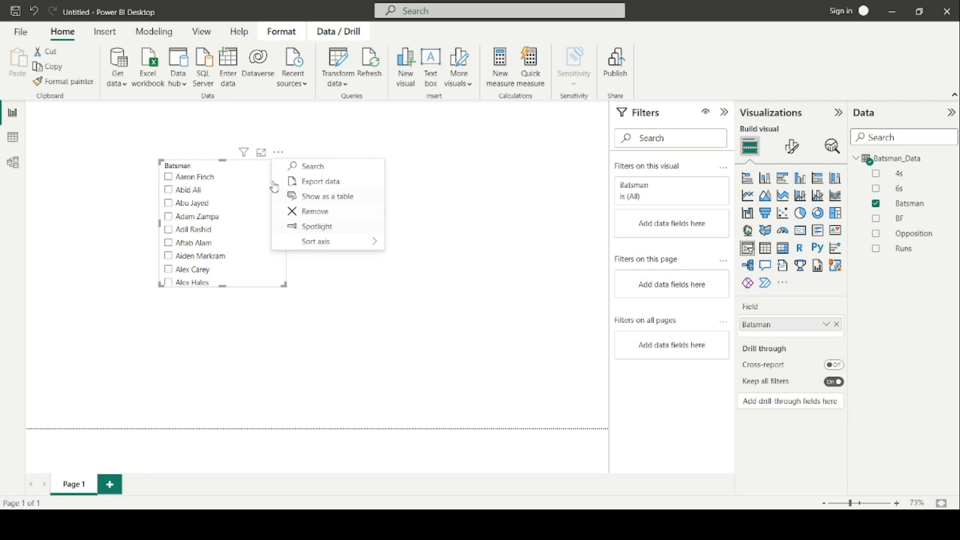
pyautogui.click(235, 168)
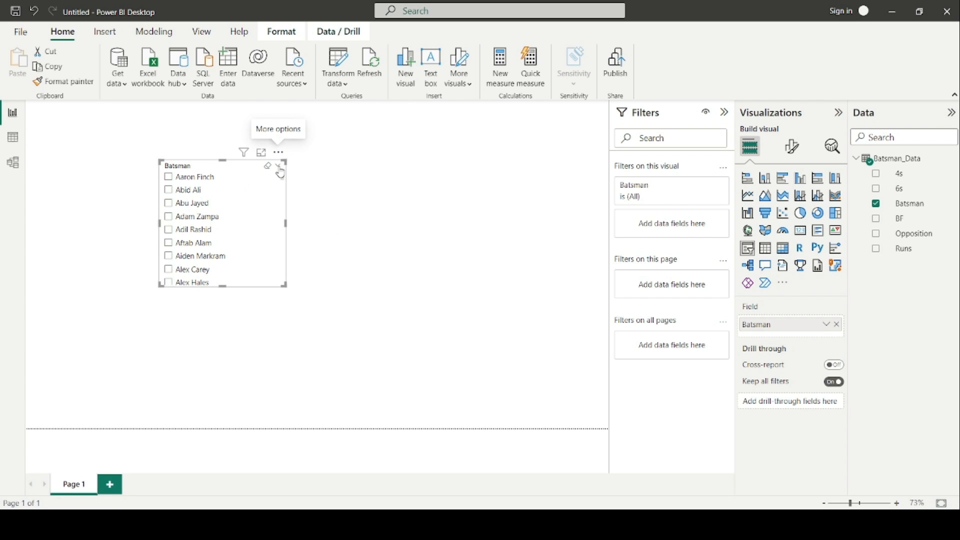
# - Change the Batsman slicer's style to Dropdown and shrink its height to fit just the header and selection box
pyautogui.click(793, 147)
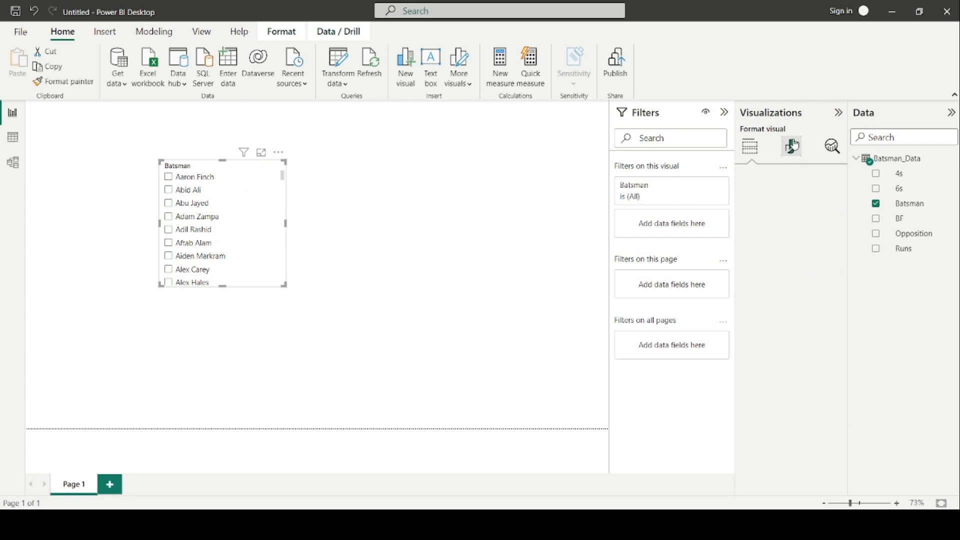
pyautogui.click(776, 233)
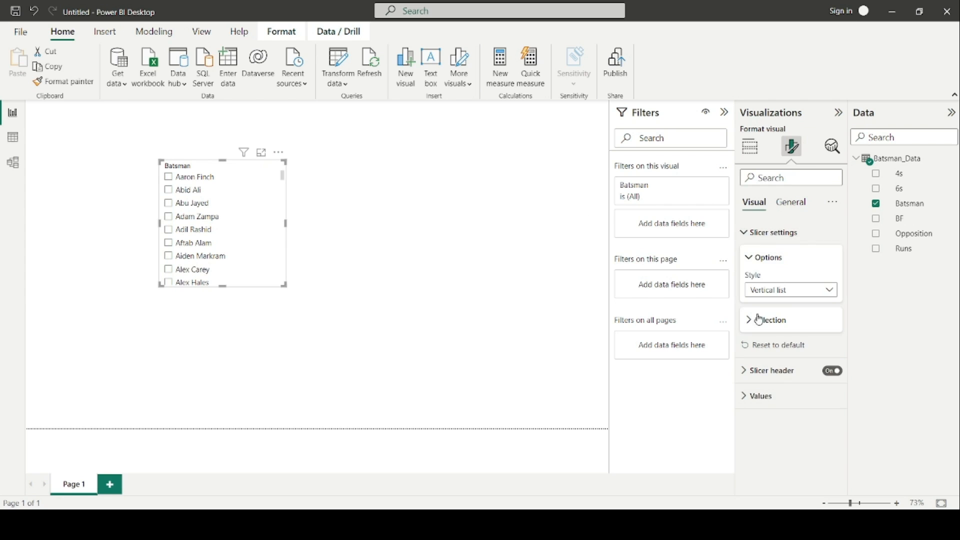
pyautogui.click(775, 293)
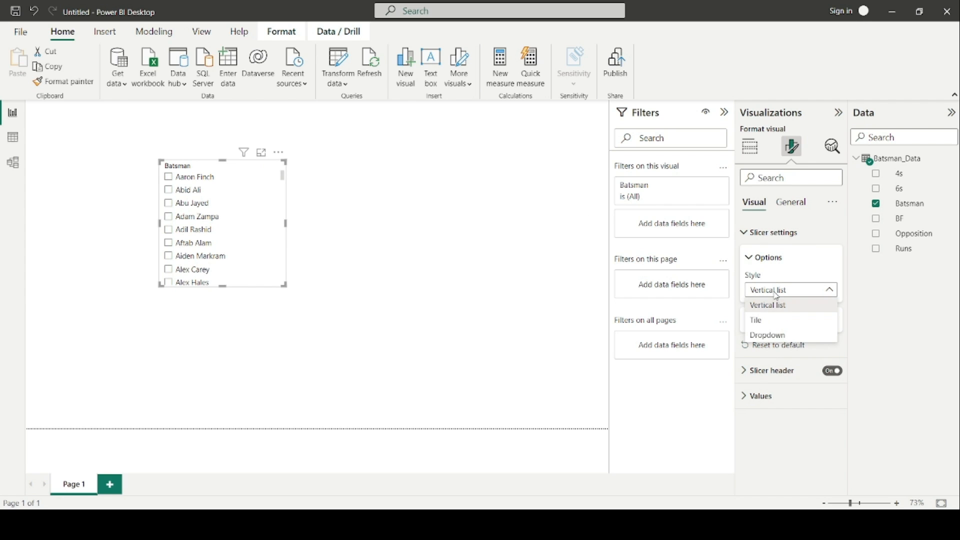
pyautogui.click(775, 340)
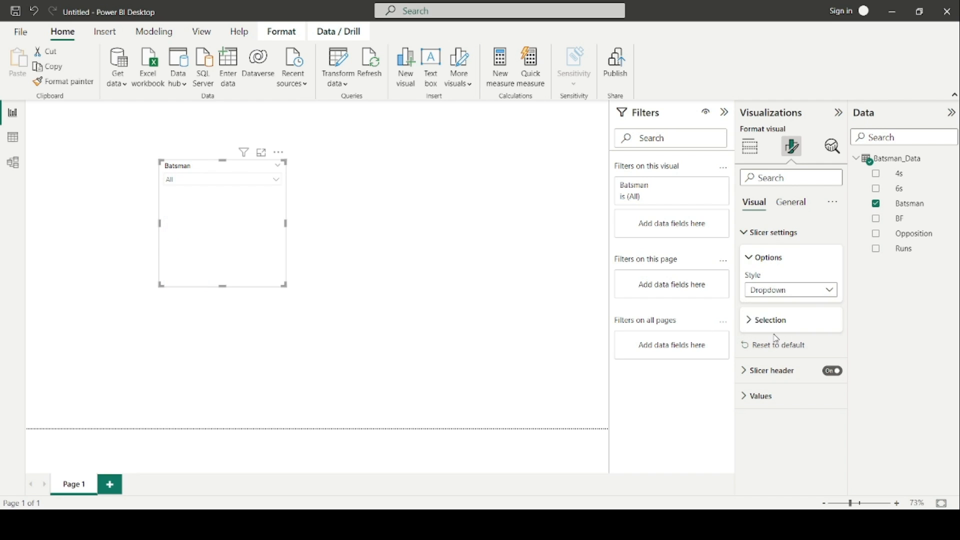
pyautogui.moveTo(284, 285); pyautogui.dragTo(286, 190)
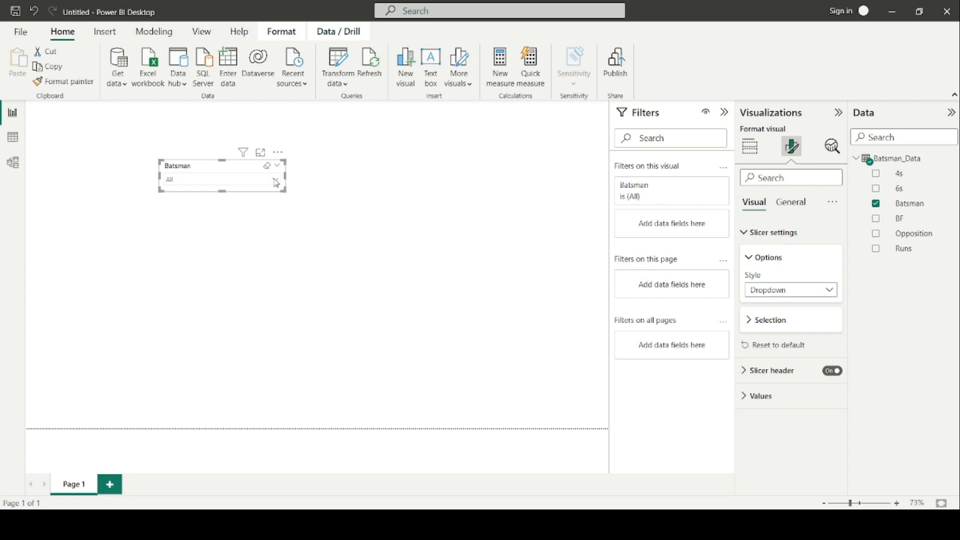
# - Look through the batsman names in the slicer's dropdown list and collapse it again
pyautogui.click(276, 182)
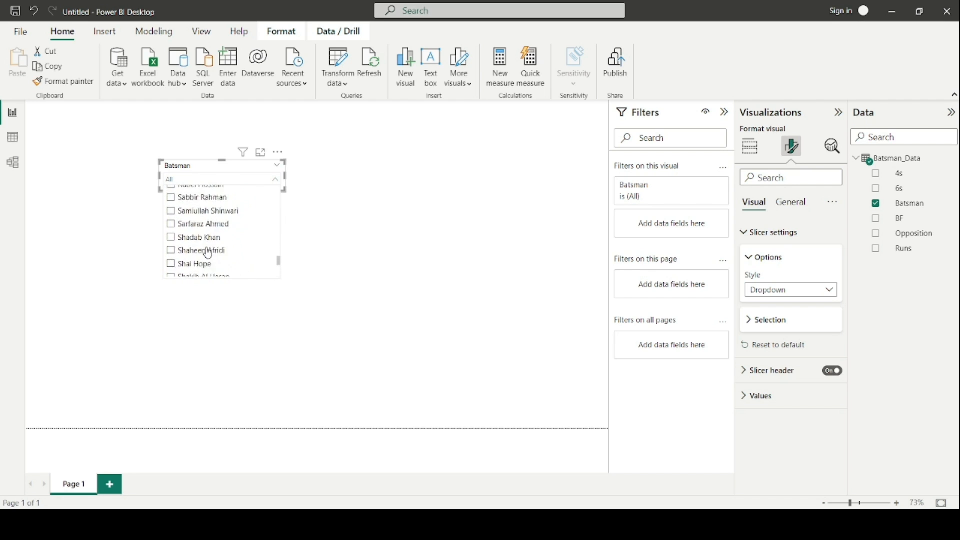
pyautogui.scroll(12, 209, 253)
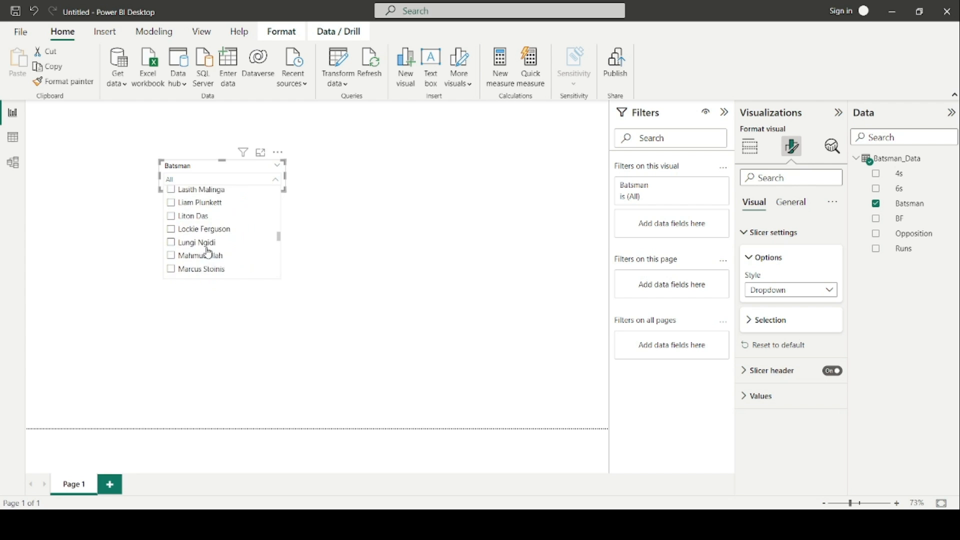
pyautogui.scroll(6, 209, 253)
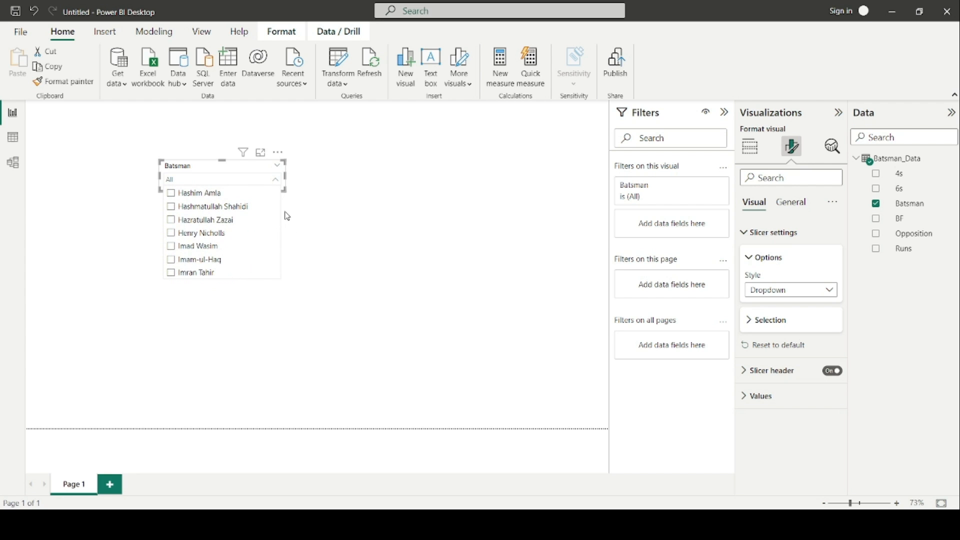
pyautogui.moveTo(280, 220); pyautogui.dragTo(278, 190)
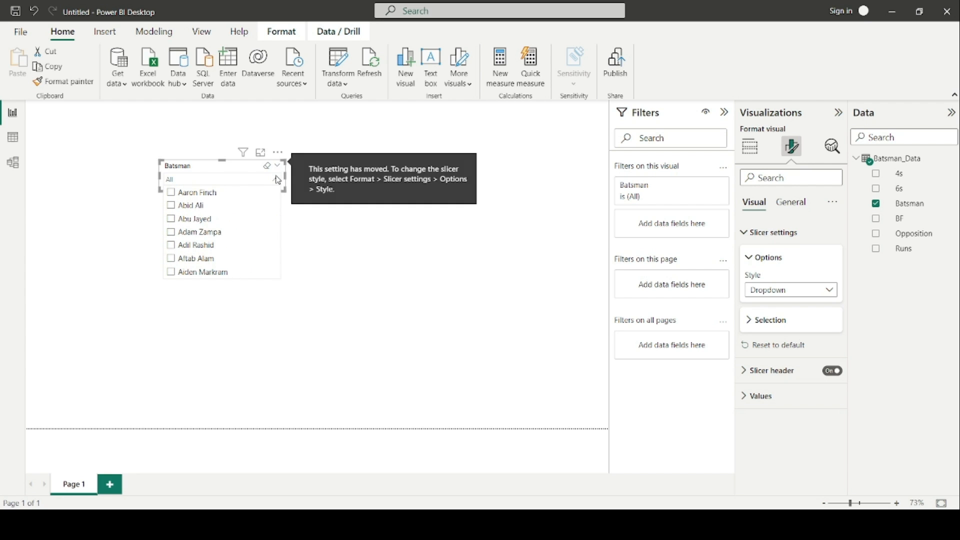
pyautogui.click(276, 180)
# - Move the Batsman slicer to the page's upper-left corner and deselect it
pyautogui.click(304, 206)
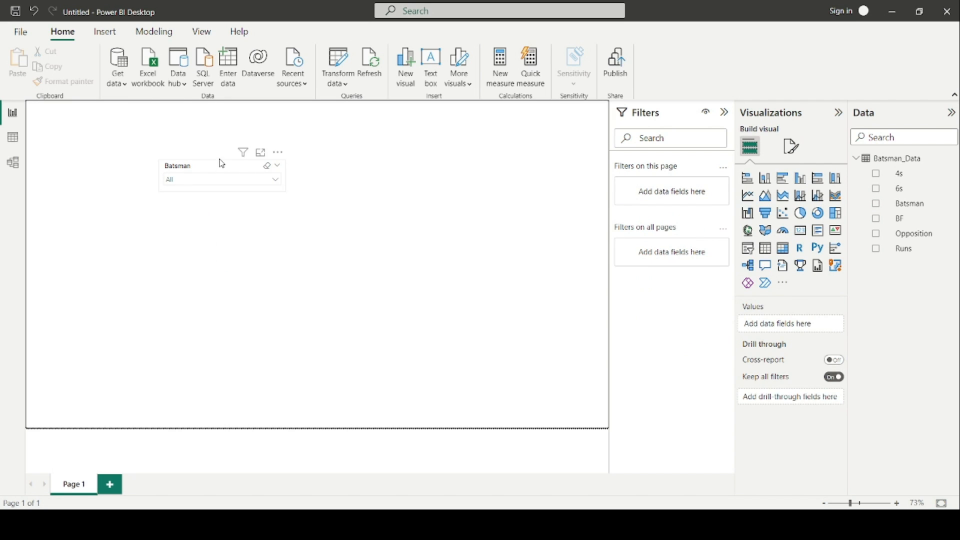
pyautogui.moveTo(222, 167); pyautogui.dragTo(99, 125)
pyautogui.click(427, 269)
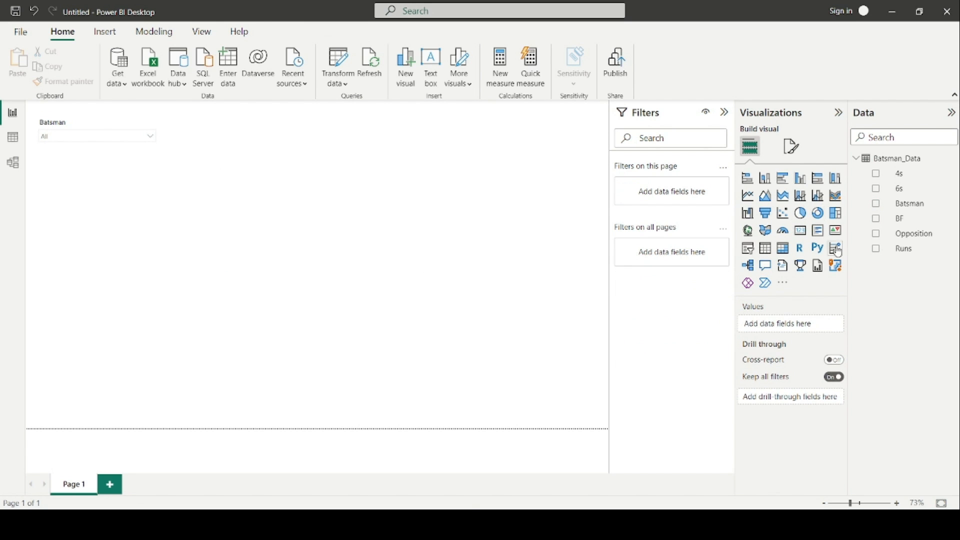
# - Add a card visual for the Runs field near the top middle of the page
pyautogui.click(805, 234)
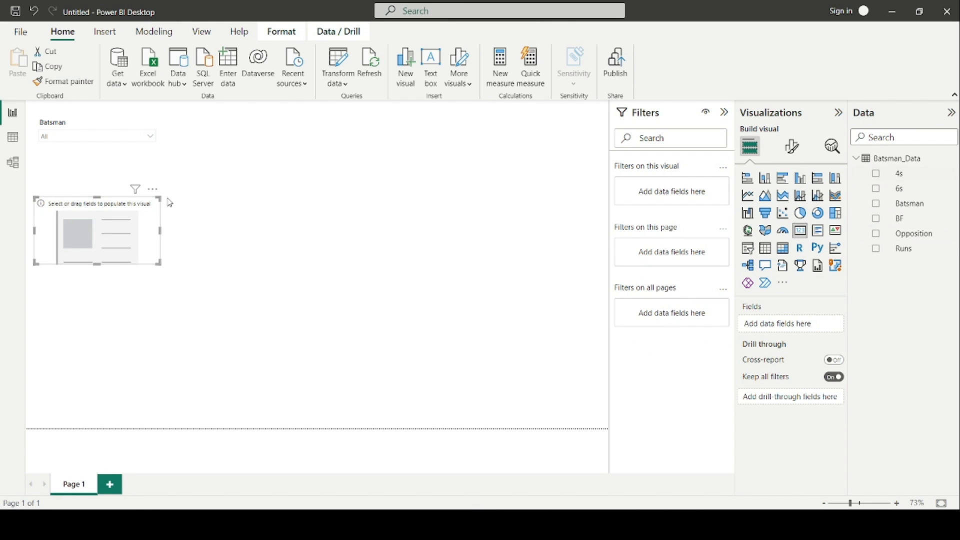
pyautogui.moveTo(129, 222); pyautogui.dragTo(383, 140)
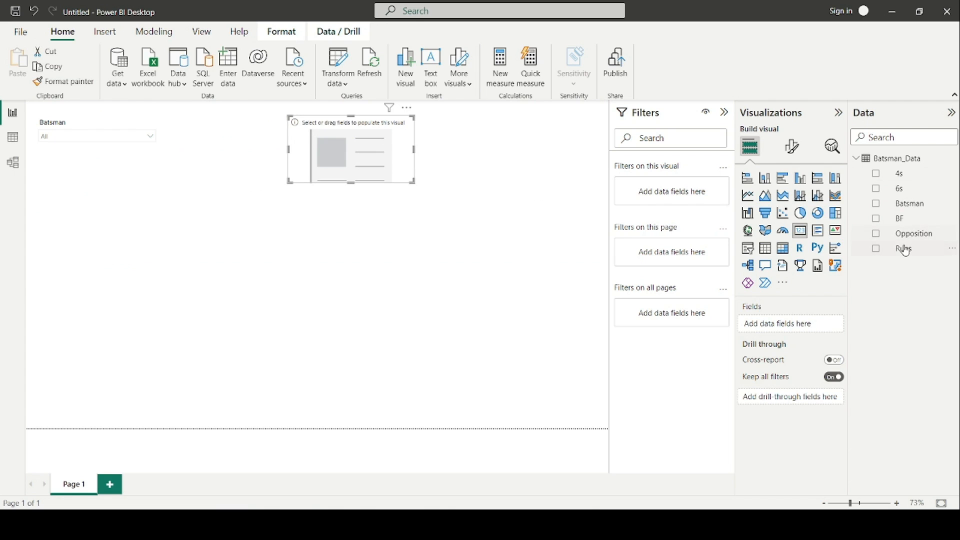
pyautogui.moveTo(906, 248); pyautogui.dragTo(792, 328)
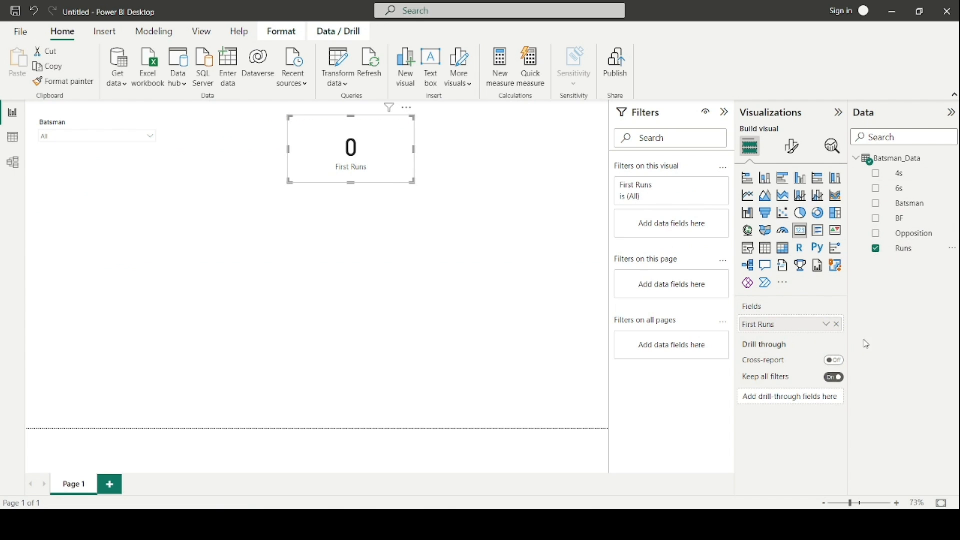
# - Try Count (Distinct) as the card's aggregation of Runs and settle on Count
pyautogui.click(827, 325)
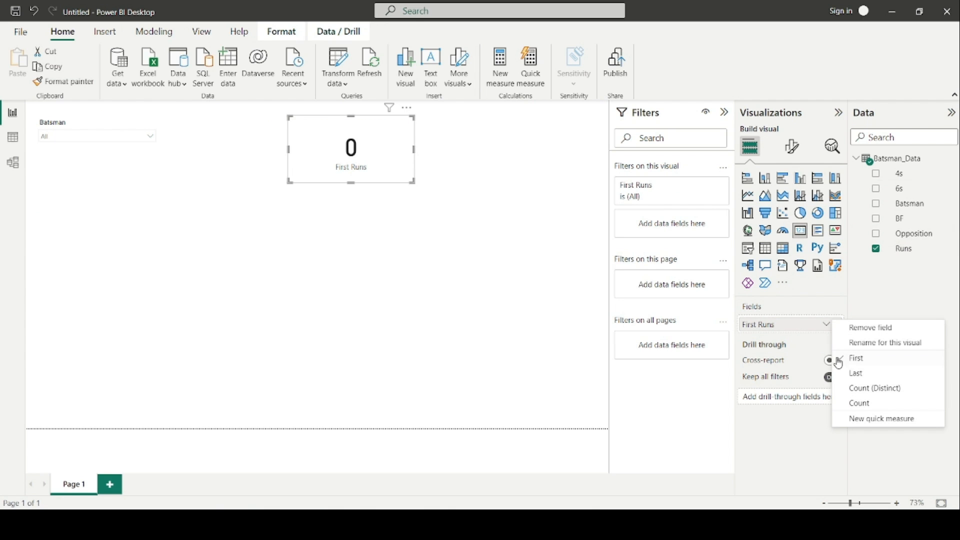
pyautogui.click(875, 389)
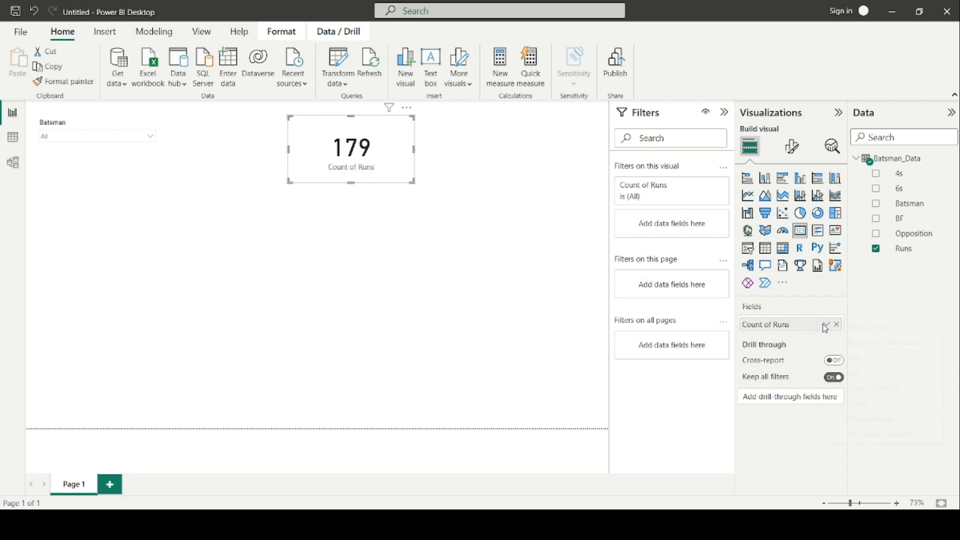
pyautogui.click(827, 325)
pyautogui.click(880, 404)
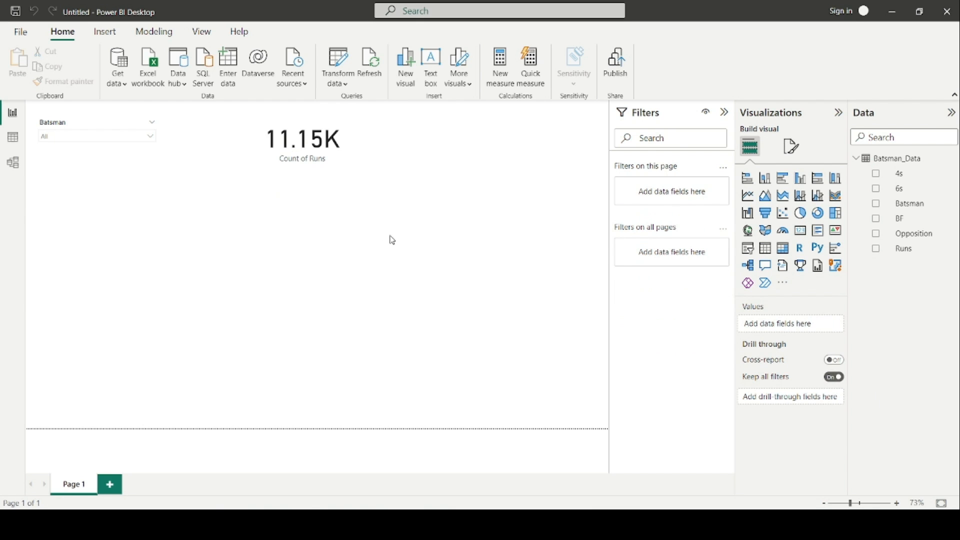
# - Examine the data types of the Runs, BF, 4s and 6s columns in the loaded Batsman_Data table
pyautogui.click(11, 140)
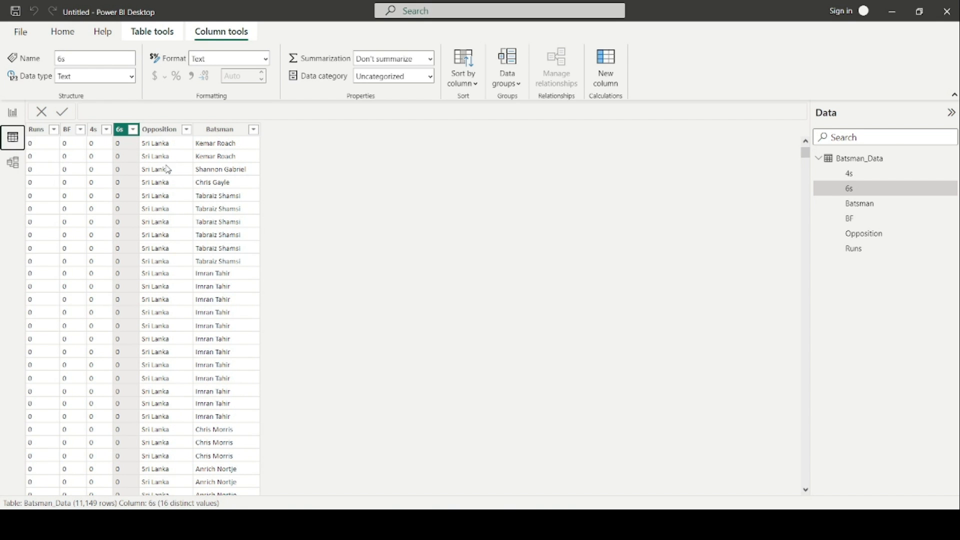
pyautogui.click(39, 131)
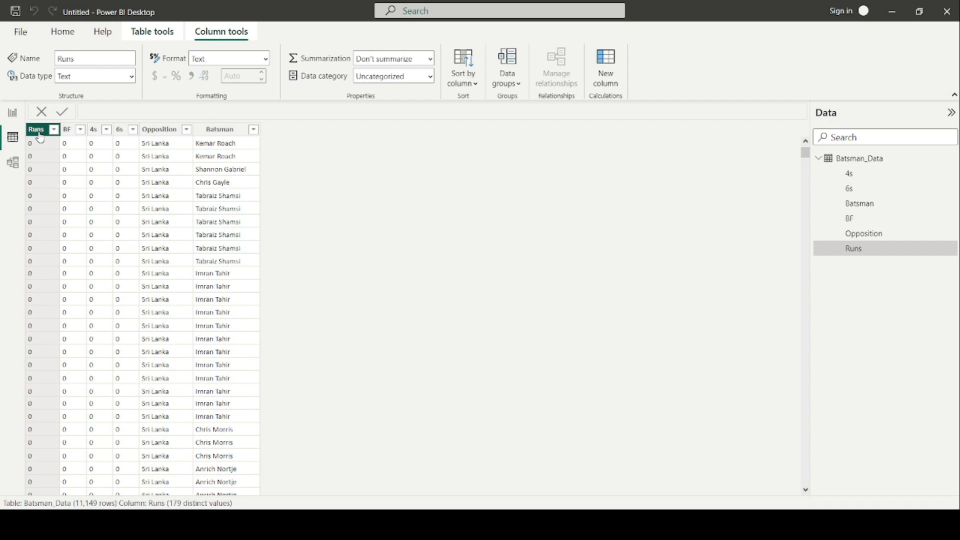
pyautogui.click(70, 130)
pyautogui.click(94, 130)
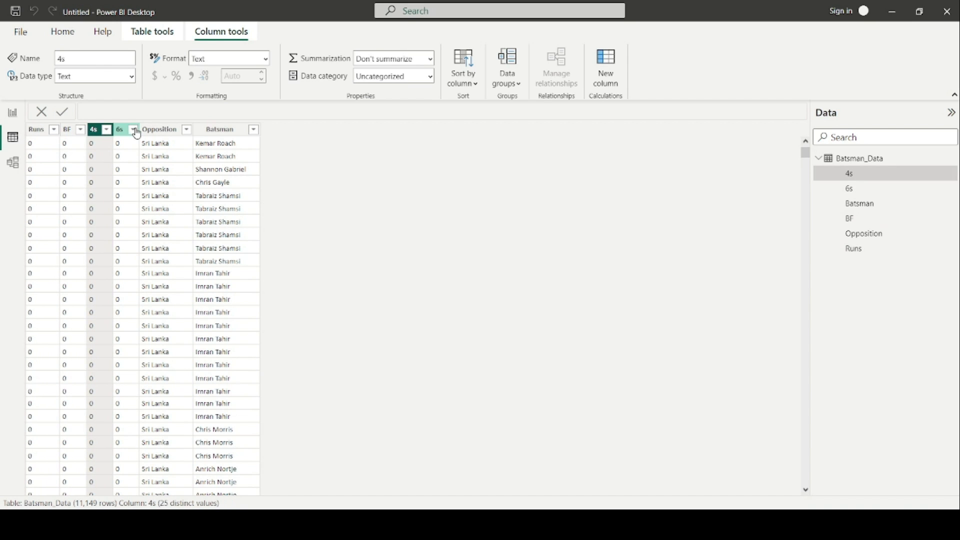
pyautogui.click(120, 130)
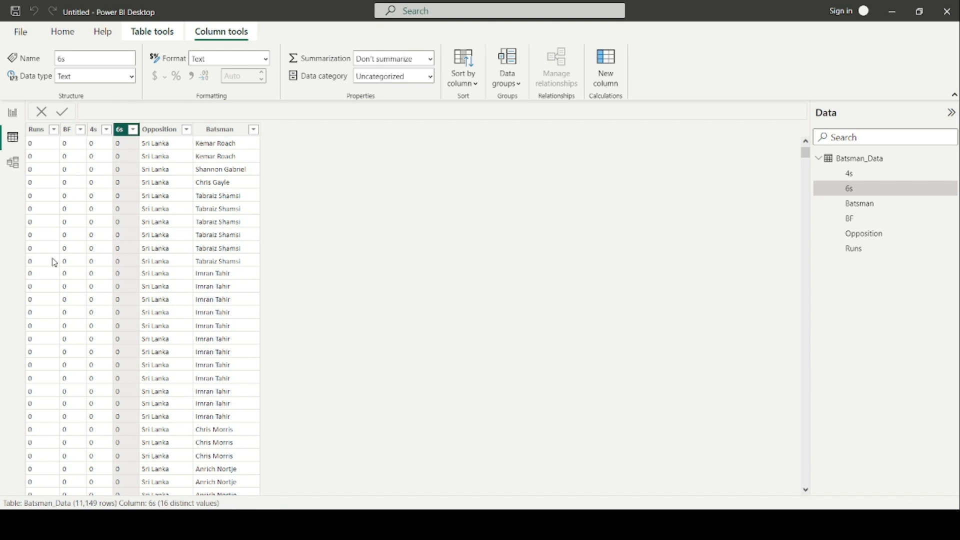
pyautogui.scroll(-8, 87, 252)
pyautogui.scroll(8, 86, 252)
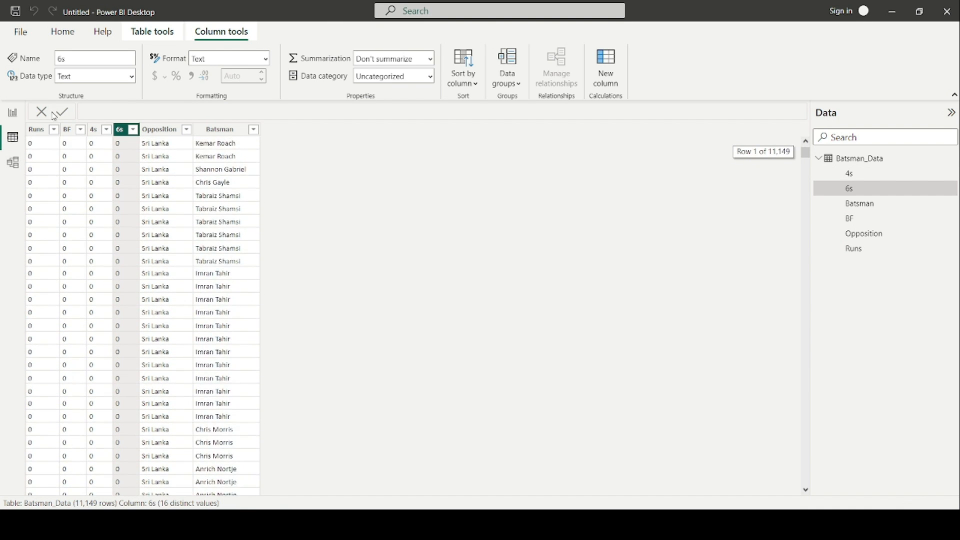
pyautogui.moveTo(21, 76); pyautogui.dragTo(48, 80)
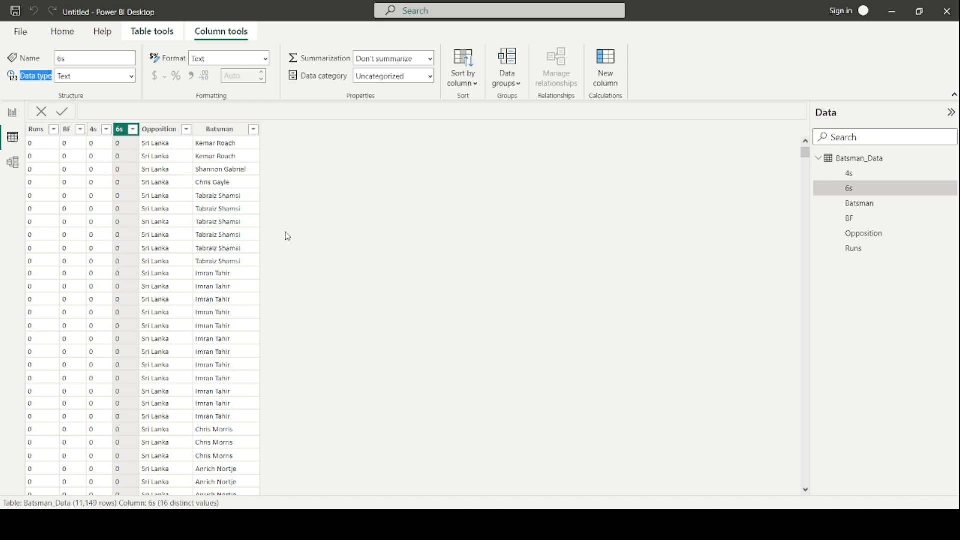
# - In Power Query Editor, change the data type of the Runs, BF, 4s and 6s columns to Whole Number
pyautogui.click(13, 112)
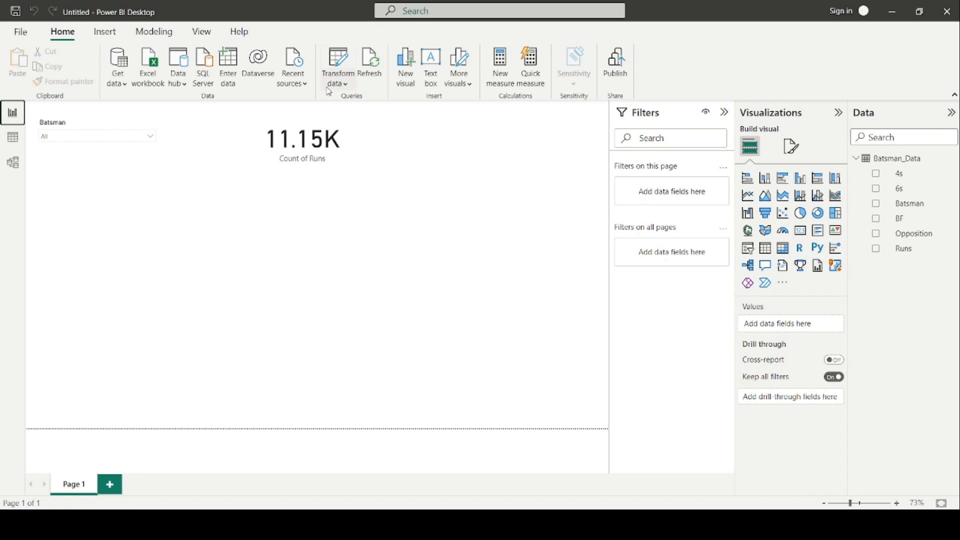
pyautogui.click(339, 65)
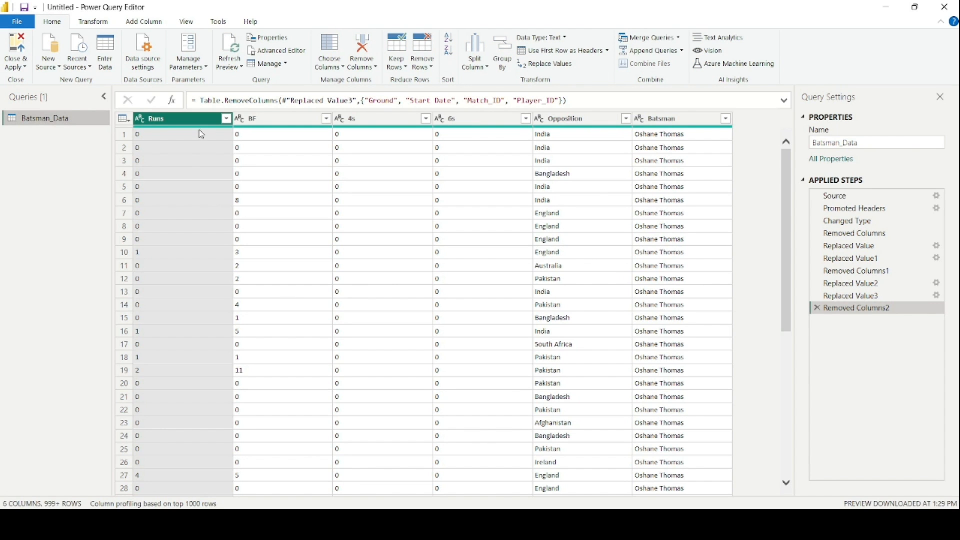
pyautogui.keyDown('shift'); pyautogui.click(300, 118); pyautogui.keyUp('shift')
pyautogui.keyDown('shift'); pyautogui.click(360, 119); pyautogui.keyUp('shift')
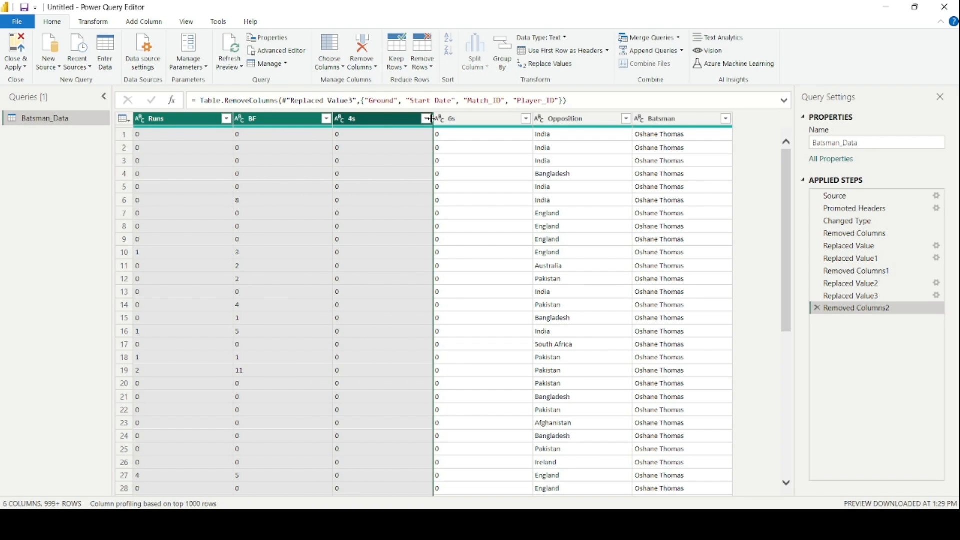
pyautogui.keyDown('shift'); pyautogui.click(460, 120); pyautogui.keyUp('shift')
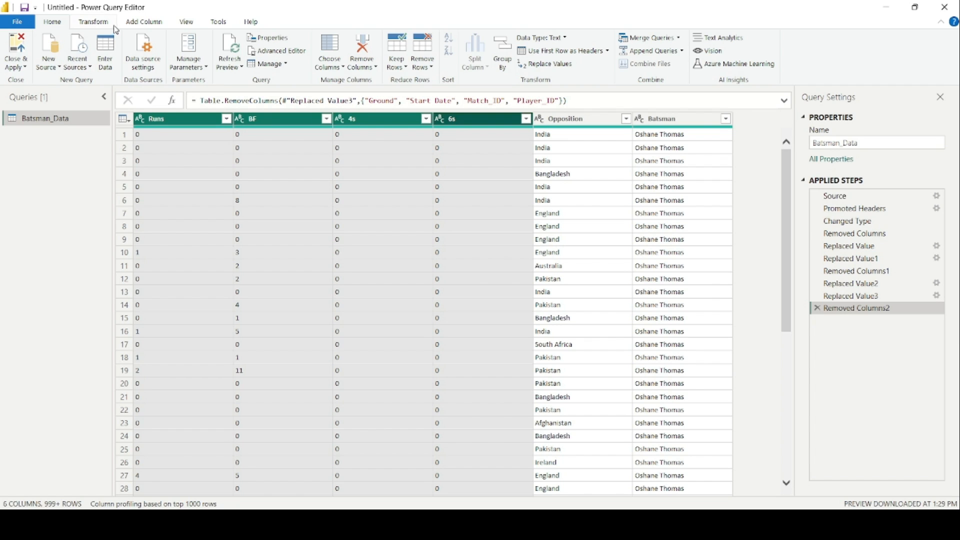
pyautogui.click(95, 23)
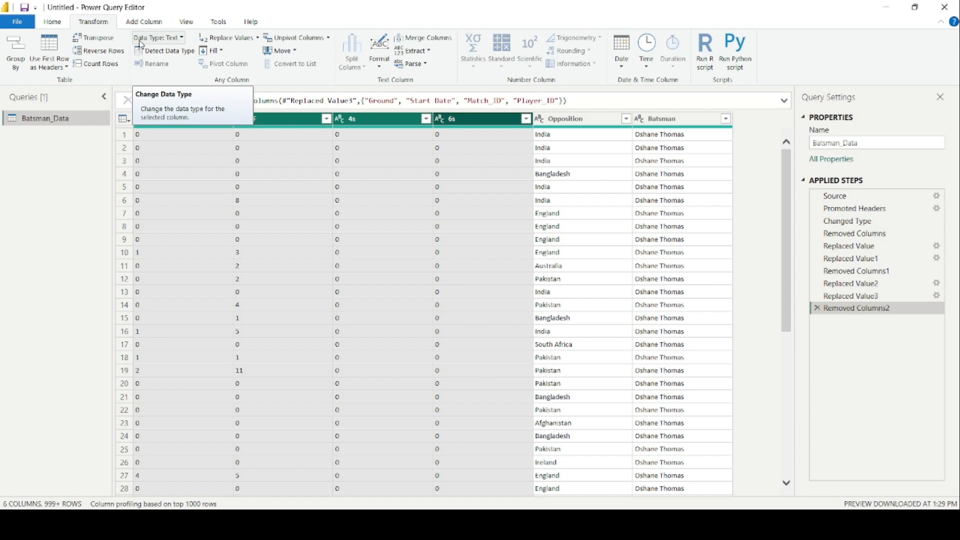
pyautogui.click(184, 42)
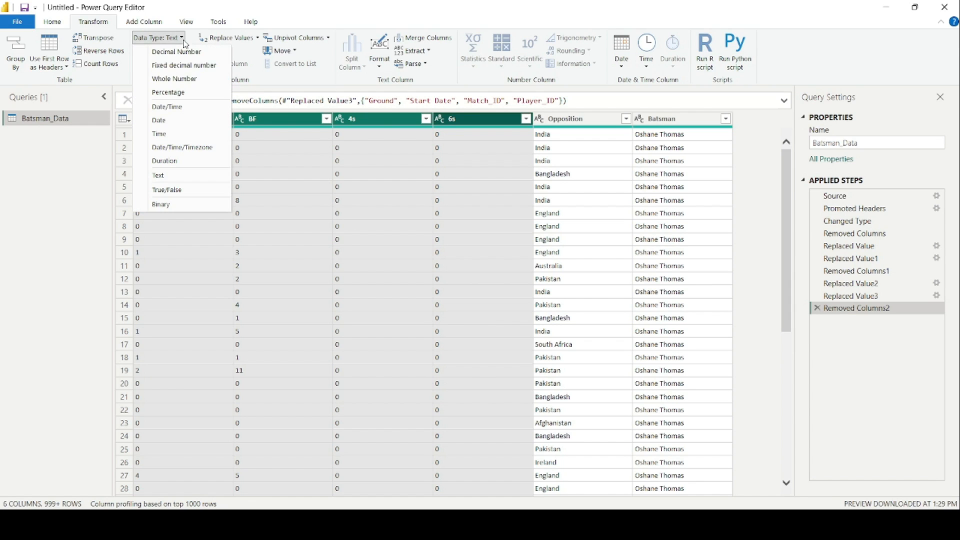
pyautogui.click(179, 83)
pyautogui.scroll(-7, 324, 272)
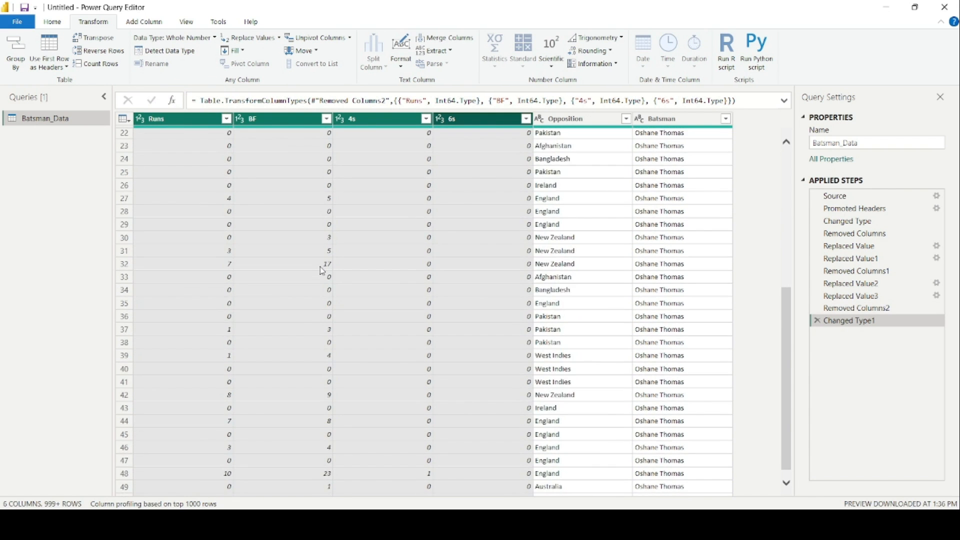
pyautogui.scroll(7, 336, 265)
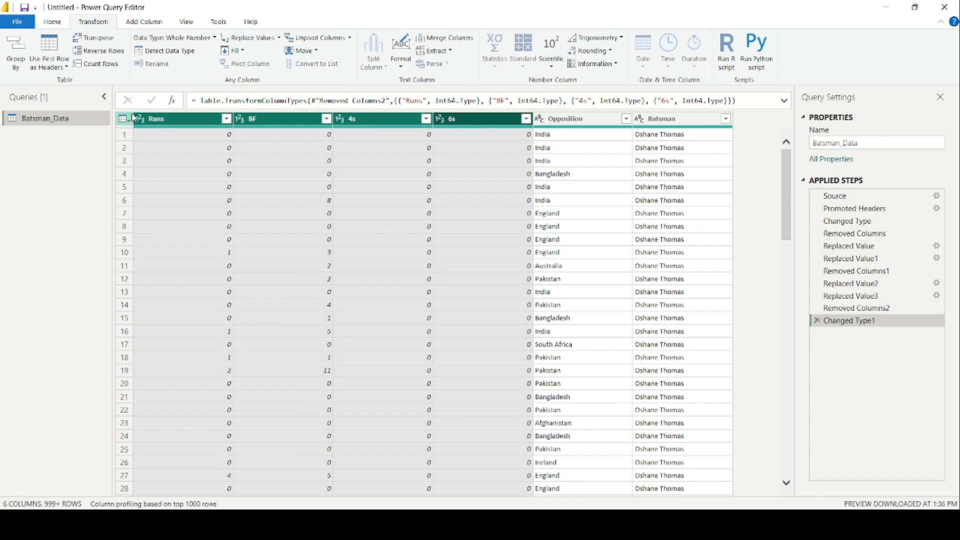
# - Check the converted columns' values and apply the query changes, returning to the Power BI Desktop report
pyautogui.click(302, 190)
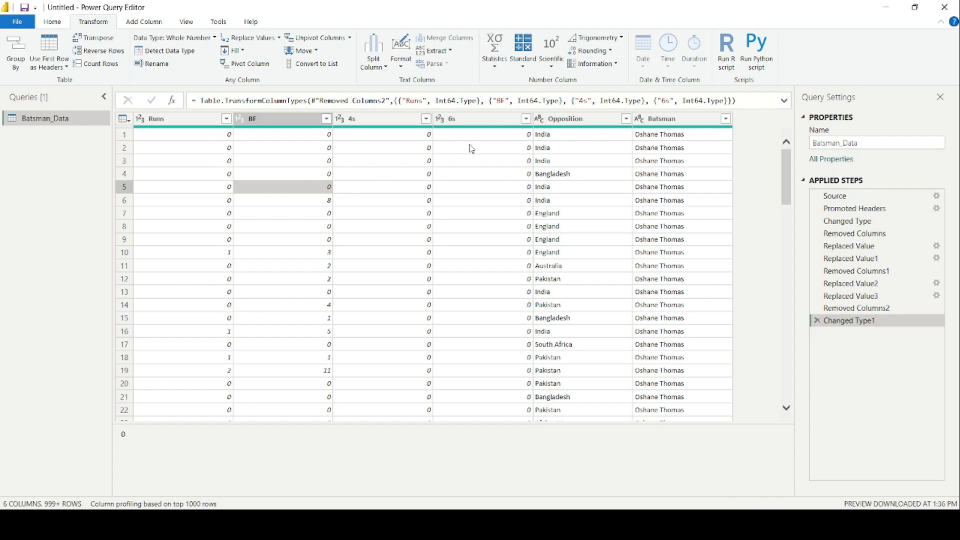
pyautogui.click(388, 212)
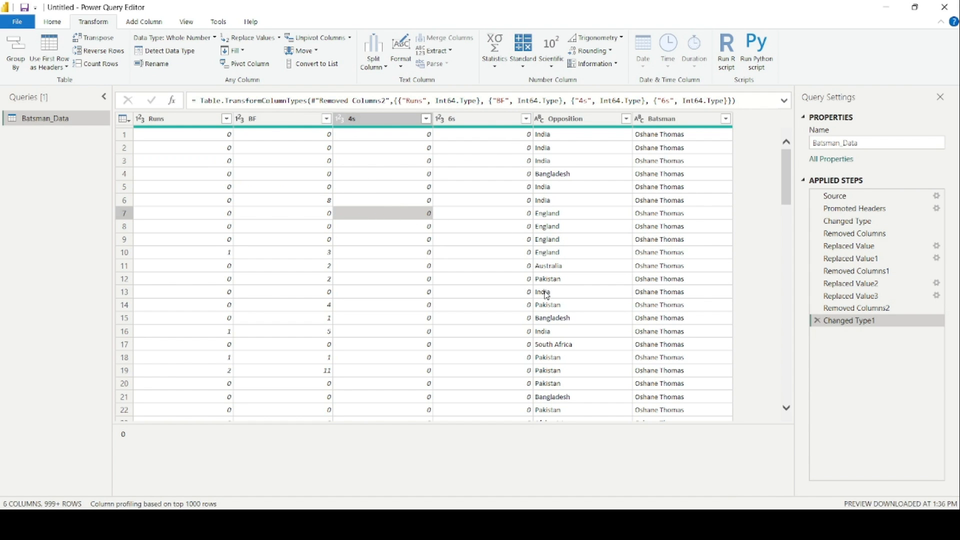
pyautogui.scroll(-5, 546, 294)
pyautogui.scroll(5, 529, 269)
pyautogui.click(52, 21)
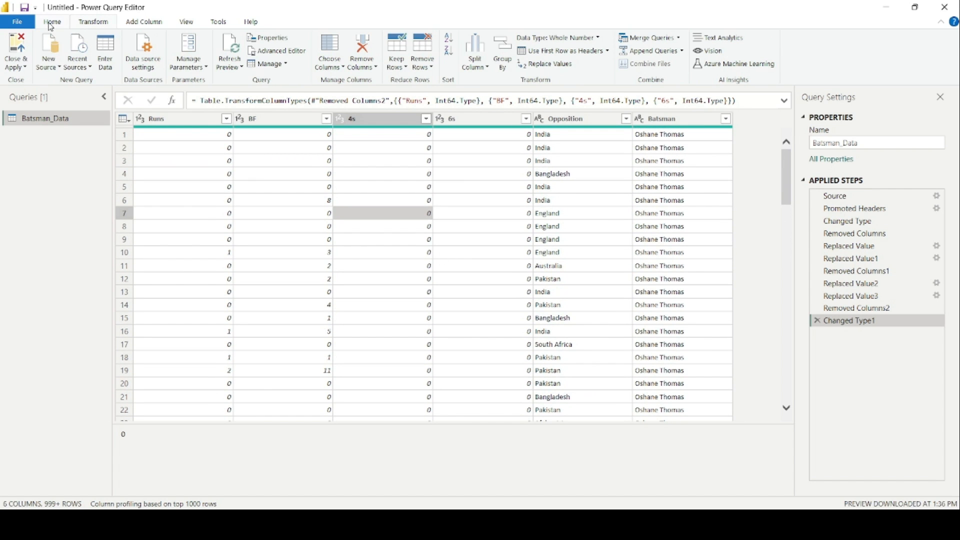
pyautogui.click(24, 57)
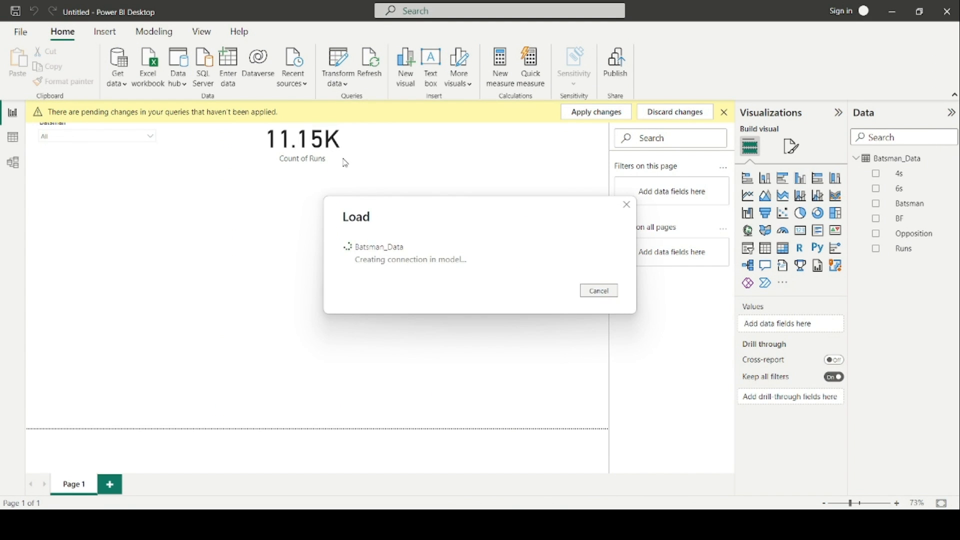
# - Move the Count of Runs card slightly lower on the page and remove its Runs field
pyautogui.moveTo(319, 136); pyautogui.dragTo(364, 184)
pyautogui.click(837, 325)
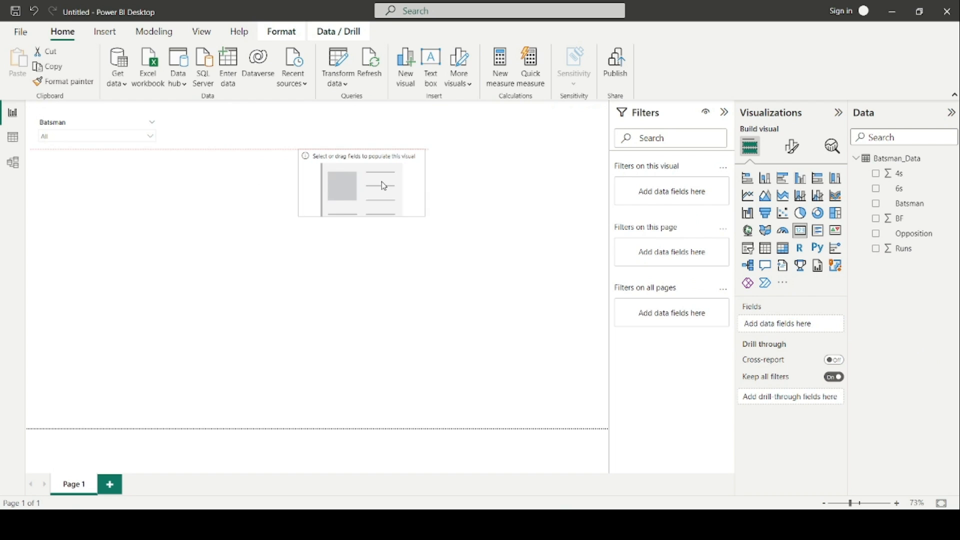
pyautogui.click(493, 222)
pyautogui.moveTo(900, 248); pyautogui.dragTo(808, 325)
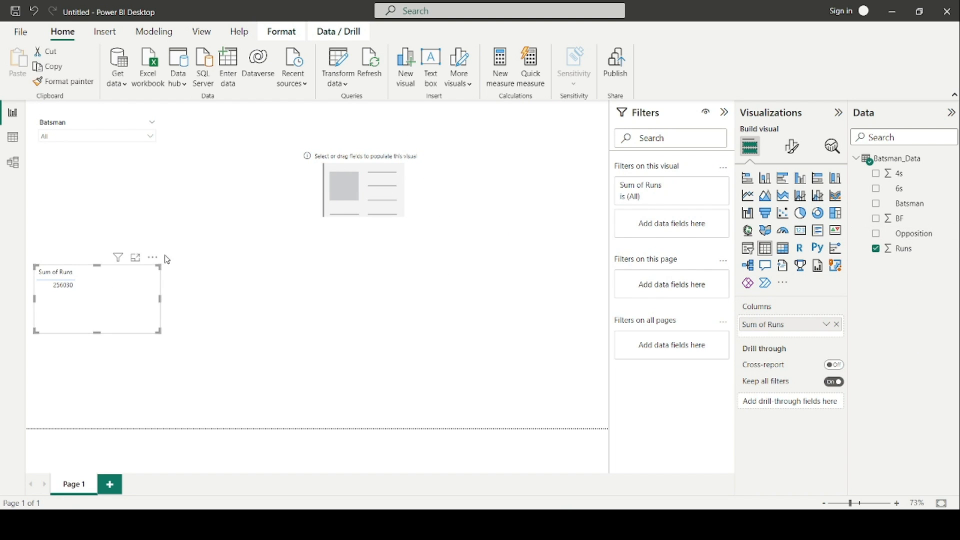
pyautogui.click(153, 257)
pyautogui.click(186, 300)
# - Add the Runs field to the empty card
pyautogui.click(364, 183)
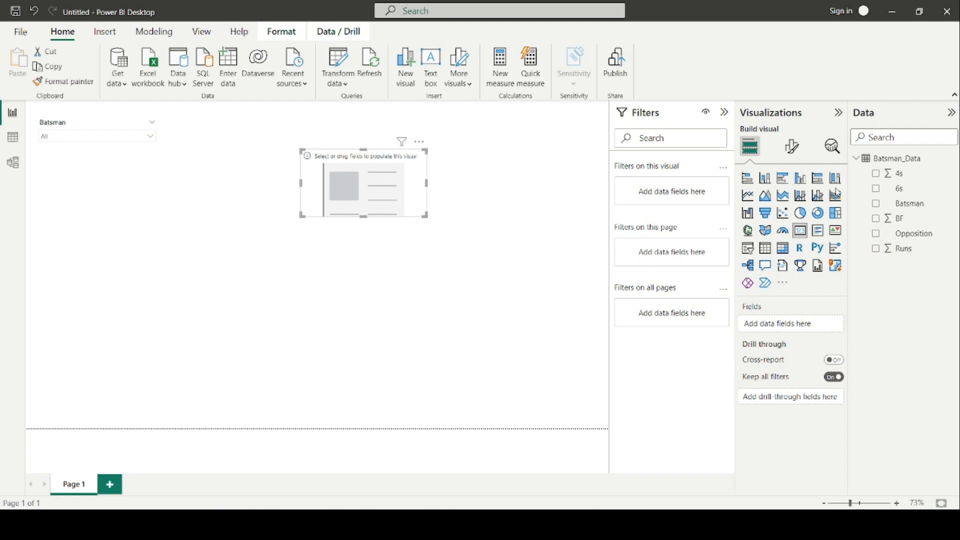
pyautogui.moveTo(922, 248); pyautogui.dragTo(792, 331)
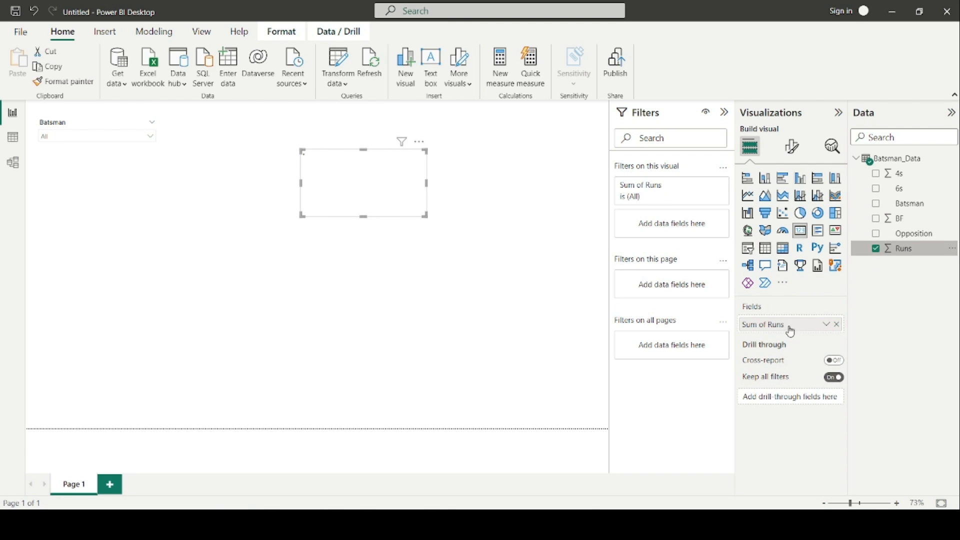
# - Try Count as the card's aggregation of Runs and switch back to Sum
pyautogui.click(828, 326)
pyautogui.click(895, 355)
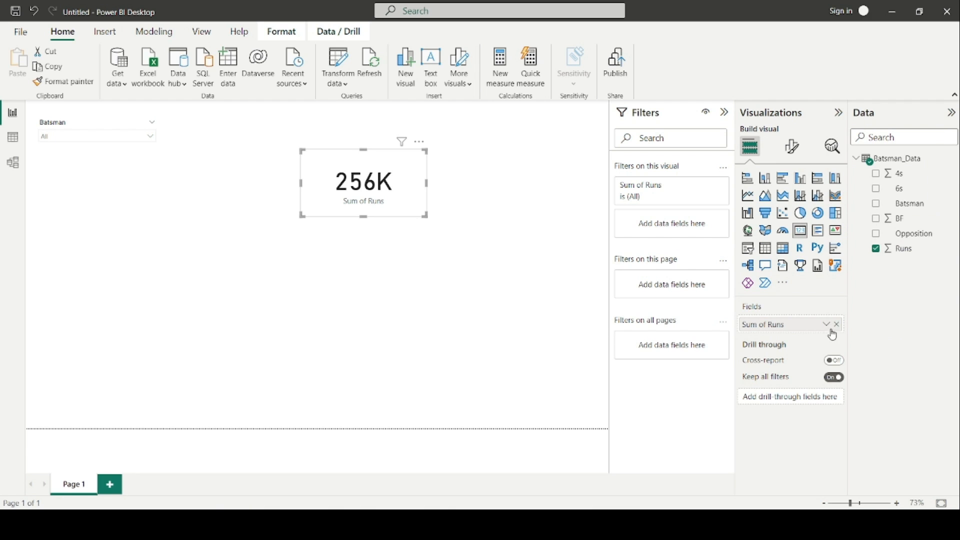
pyautogui.click(826, 325)
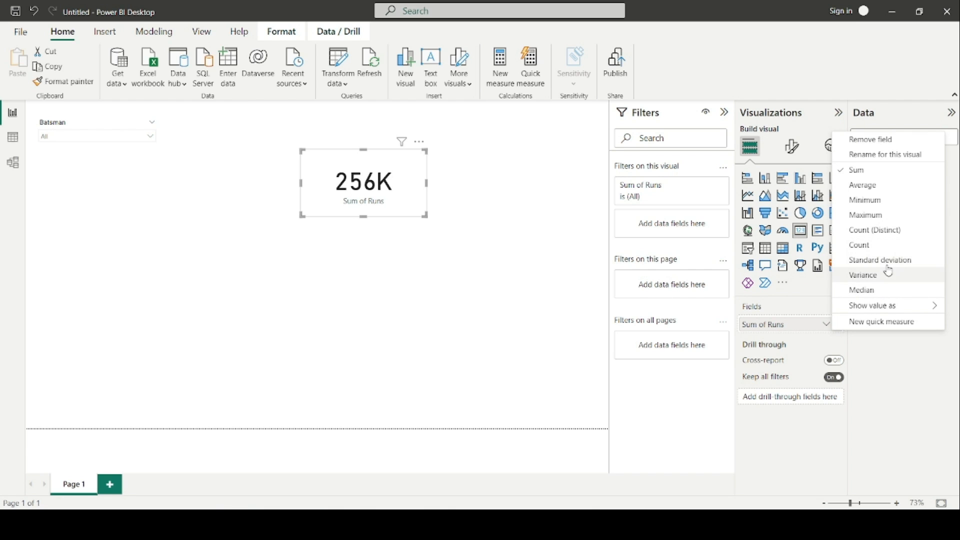
pyautogui.click(864, 246)
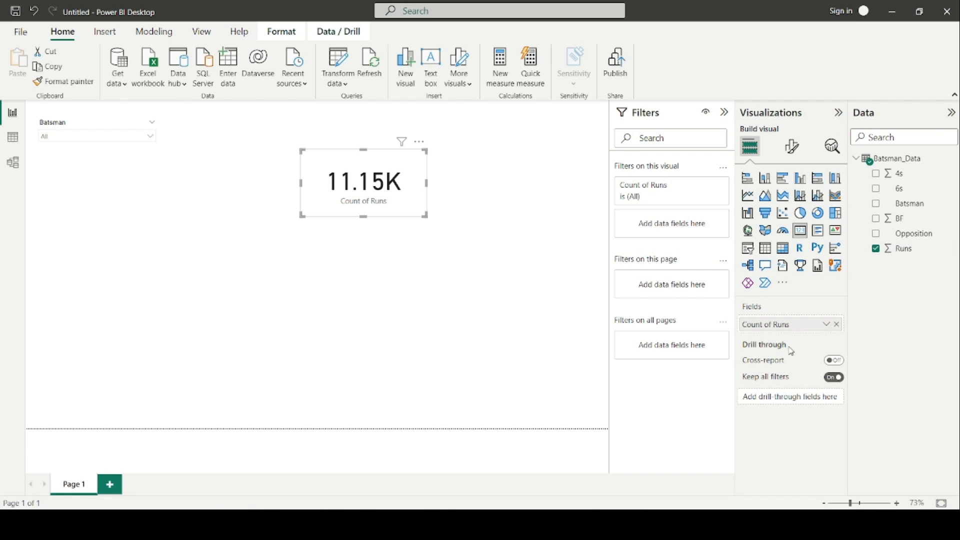
pyautogui.click(827, 325)
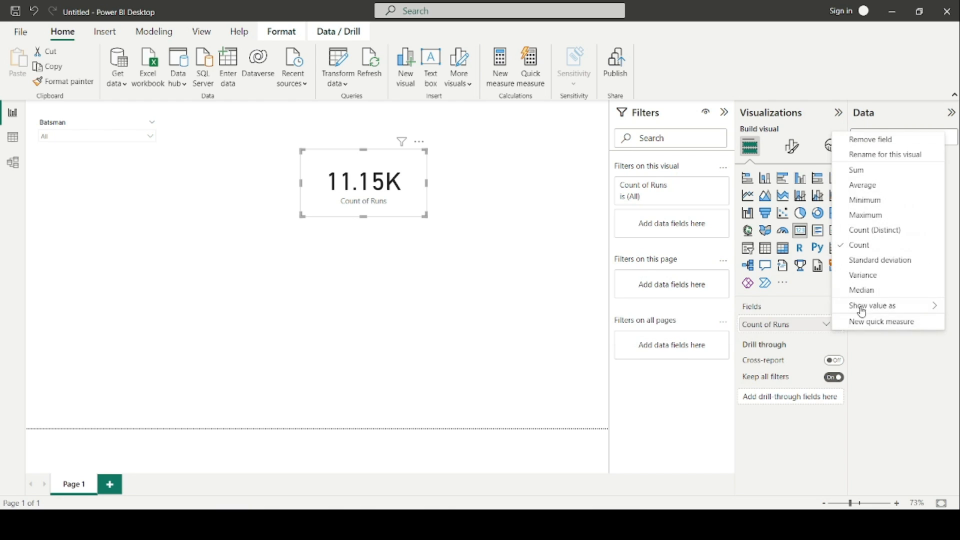
pyautogui.click(856, 169)
pyautogui.click(481, 318)
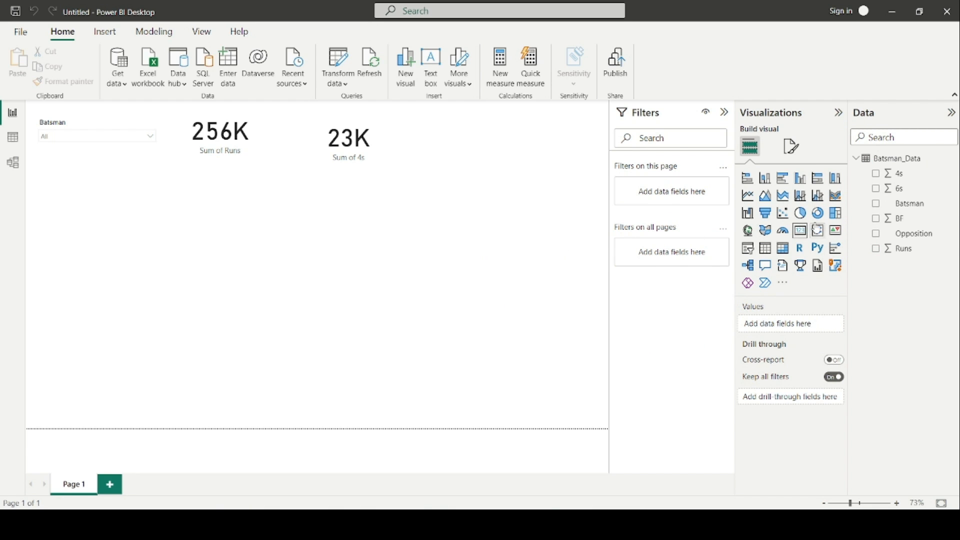
# - Insert a new card on the page, move it below the Sum of 4s card's row, and assign the 6s field
pyautogui.click(801, 231)
pyautogui.click(544, 242)
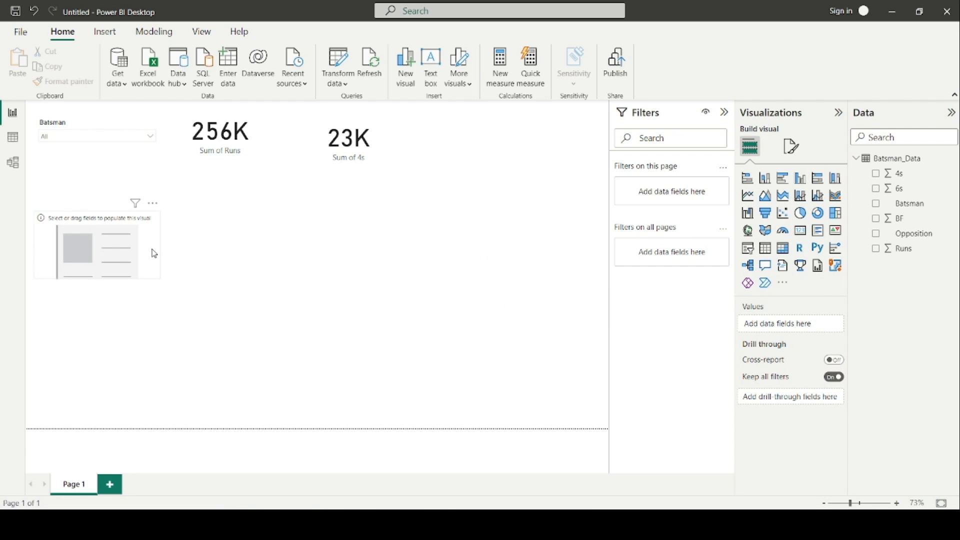
pyautogui.click(96, 257)
pyautogui.moveTo(96, 258); pyautogui.dragTo(447, 224)
pyautogui.moveTo(898, 189); pyautogui.dragTo(797, 326)
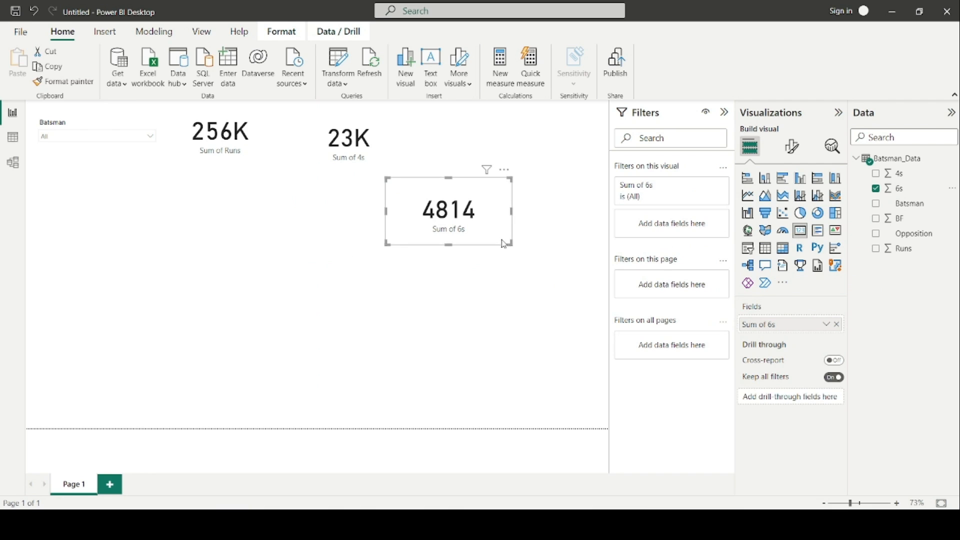
# - Move the Sum of 6s card beside the Sum of 4s card and line the two up with the Sum of Runs card
pyautogui.moveTo(484, 218); pyautogui.dragTo(485, 160)
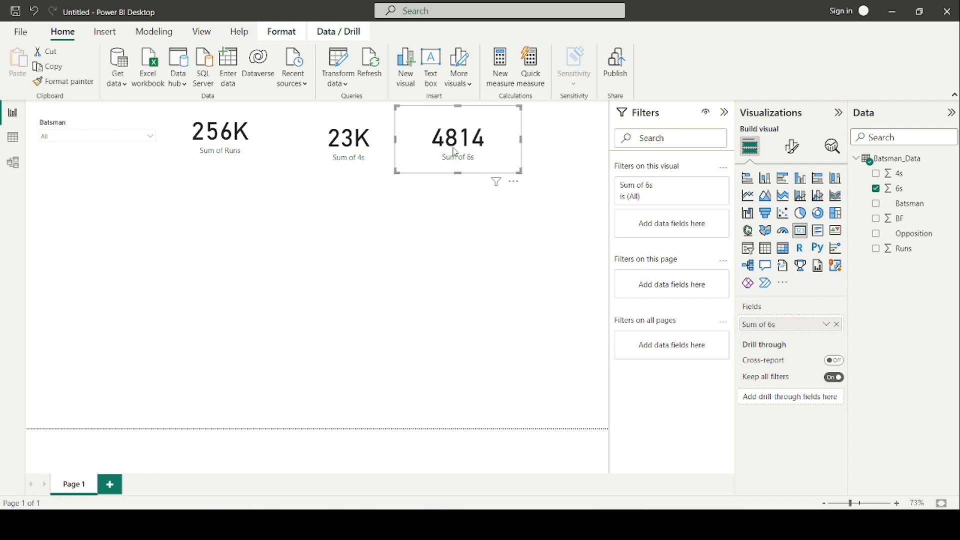
pyautogui.moveTo(496, 152)
pyautogui.mouseDown()
pyautogui.moveTo(481, 152)
pyautogui.moveTo(499, 155)
pyautogui.mouseUp()
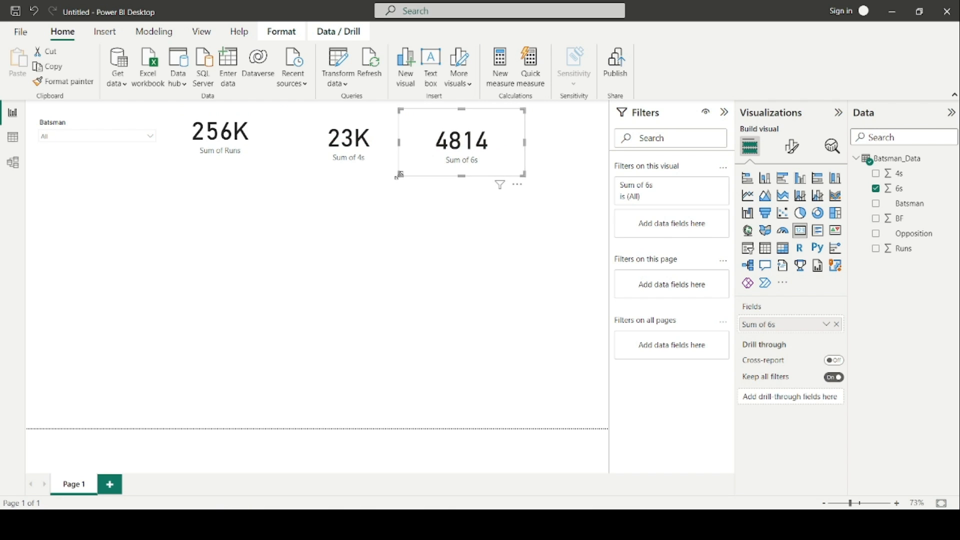
pyautogui.moveTo(401, 175); pyautogui.dragTo(379, 132)
pyautogui.moveTo(469, 130)
pyautogui.mouseDown()
pyautogui.moveTo(460, 131)
pyautogui.moveTo(472, 137)
pyautogui.mouseUp()
pyautogui.click(540, 236)
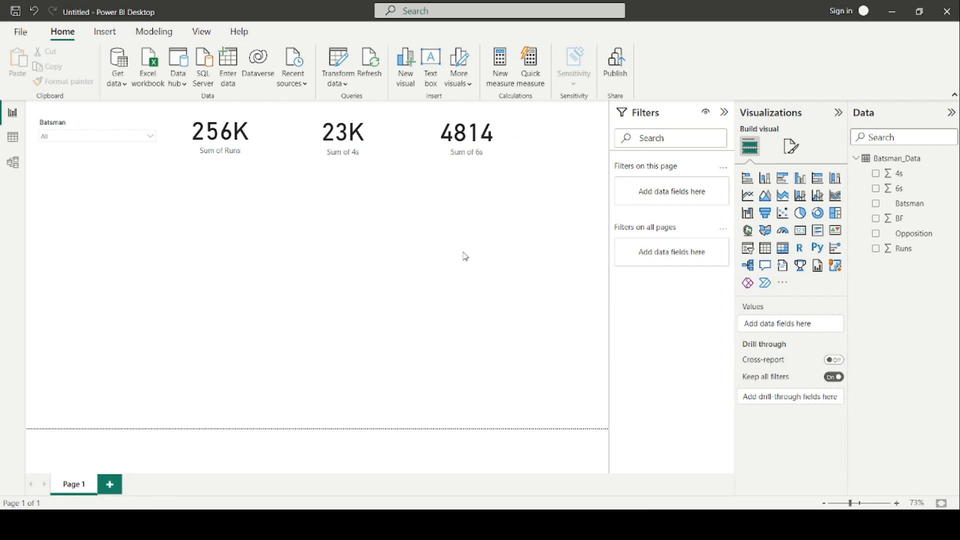
# - Insert a card showing the BF field below the top row of cards and shrink it
pyautogui.click(801, 231)
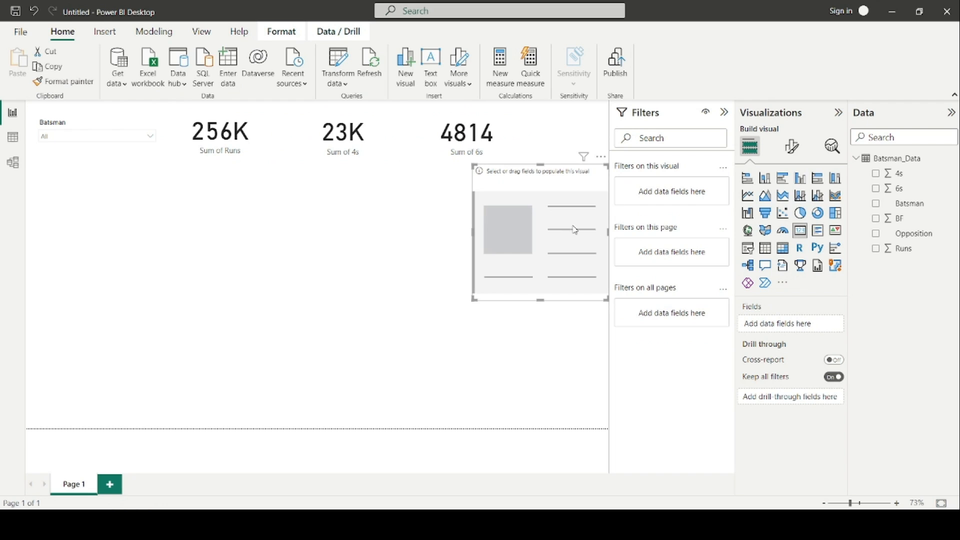
pyautogui.moveTo(577, 229); pyautogui.dragTo(461, 237)
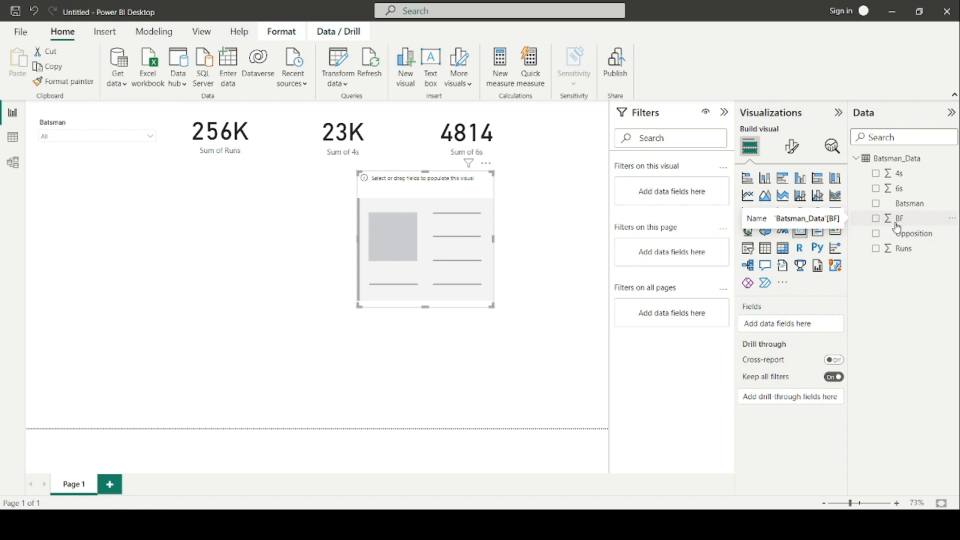
pyautogui.moveTo(900, 223); pyautogui.dragTo(802, 329)
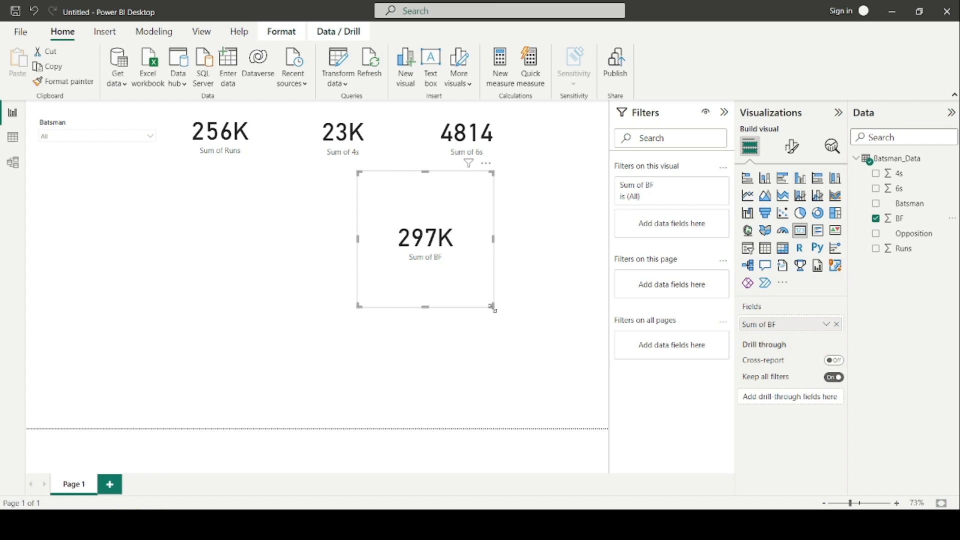
pyautogui.moveTo(493, 308); pyautogui.dragTo(399, 230)
# - Narrow the Sum of 4s card and place the Sum of BF card between the 4s and 6s cards
pyautogui.moveTo(350, 131)
pyautogui.mouseDown()
pyautogui.moveTo(324, 132)
pyautogui.moveTo(347, 141)
pyautogui.mouseUp()
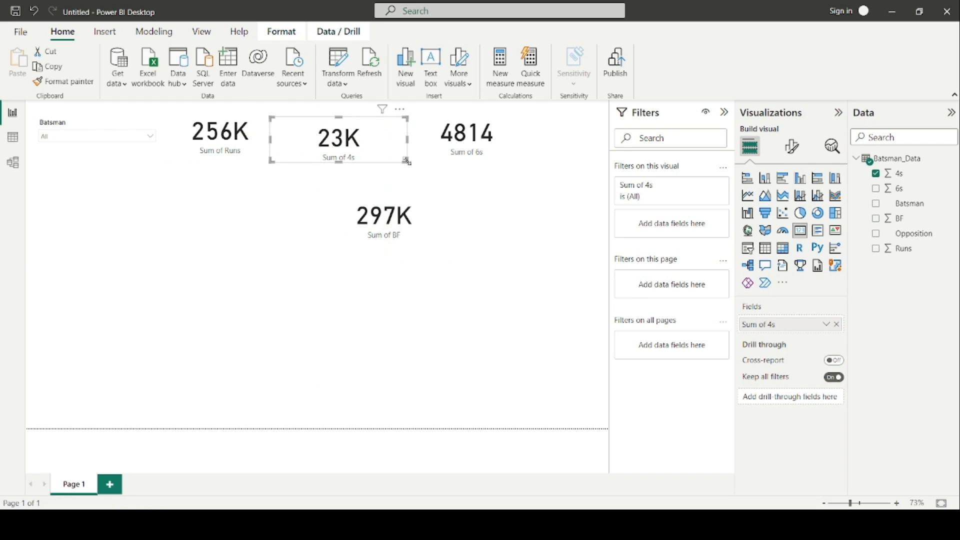
pyautogui.moveTo(409, 162); pyautogui.dragTo(339, 167)
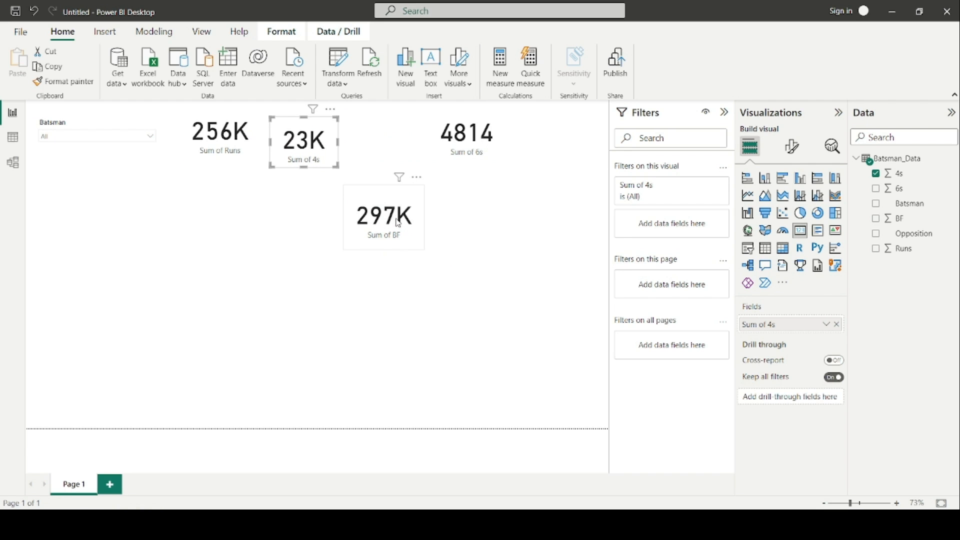
pyautogui.moveTo(398, 223); pyautogui.dragTo(394, 156)
pyautogui.moveTo(420, 189); pyautogui.dragTo(419, 163)
pyautogui.click(513, 278)
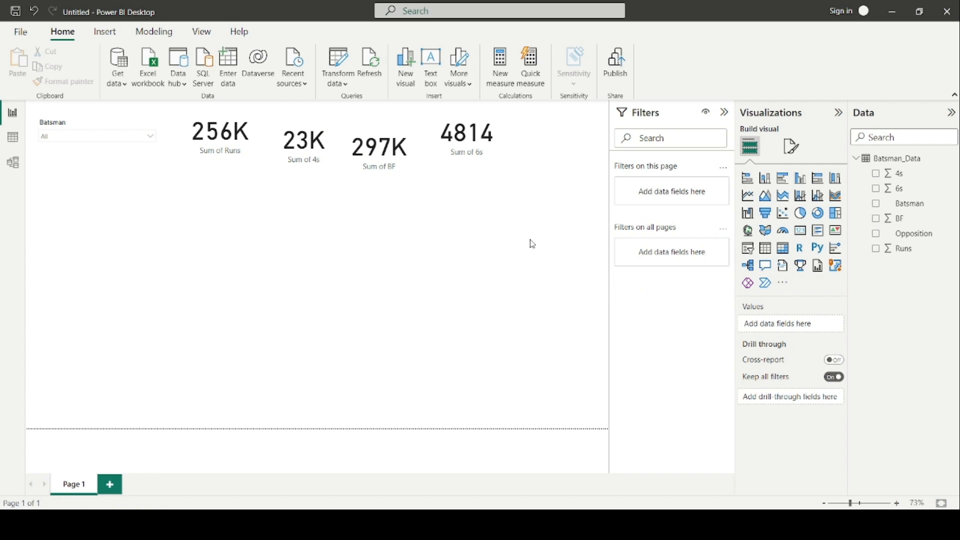
# - Insert another card, place it below the Sum of 6s card, and assign the Batsman field
pyautogui.click(801, 230)
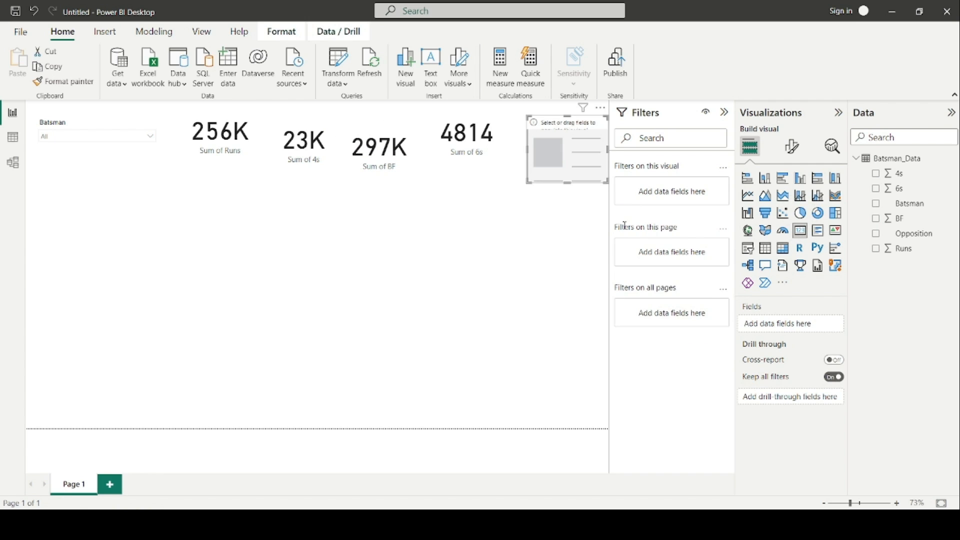
pyautogui.moveTo(579, 161); pyautogui.dragTo(504, 228)
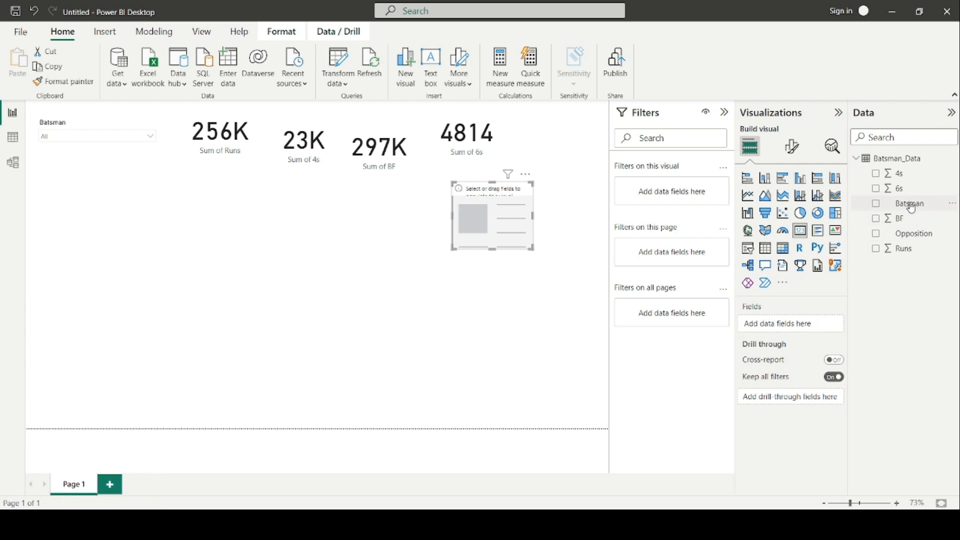
pyautogui.moveTo(909, 204); pyautogui.dragTo(804, 328)
pyautogui.moveTo(915, 204); pyautogui.dragTo(896, 203)
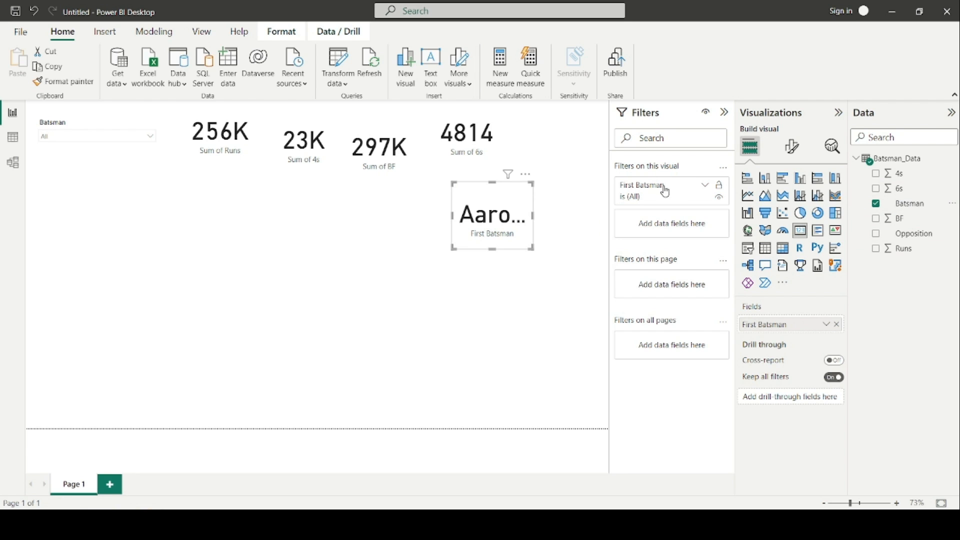
# - Filter the First Batsman card by Batsman to the Top 1 by Sum of Runs and enlarge it to fit the full name
pyautogui.click(705, 185)
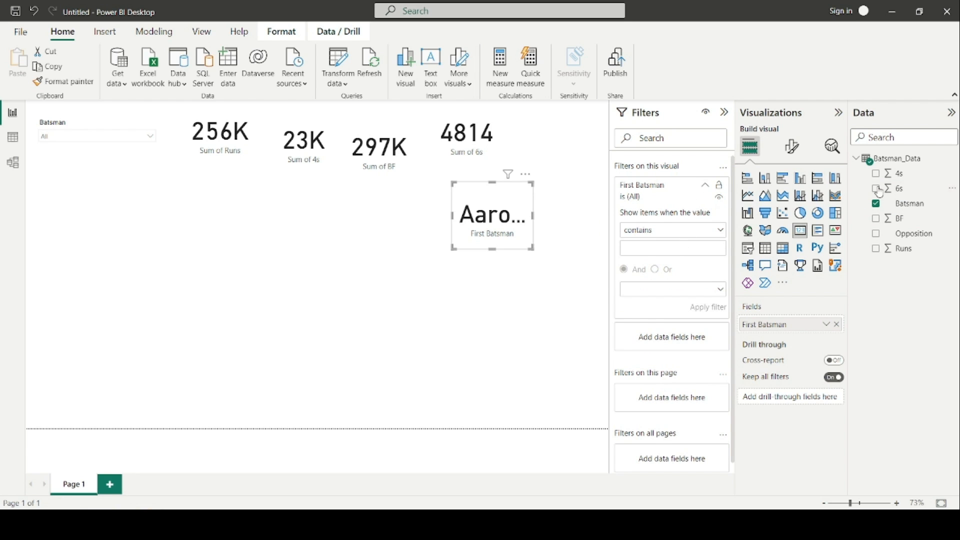
pyautogui.moveTo(880, 200); pyautogui.dragTo(686, 229)
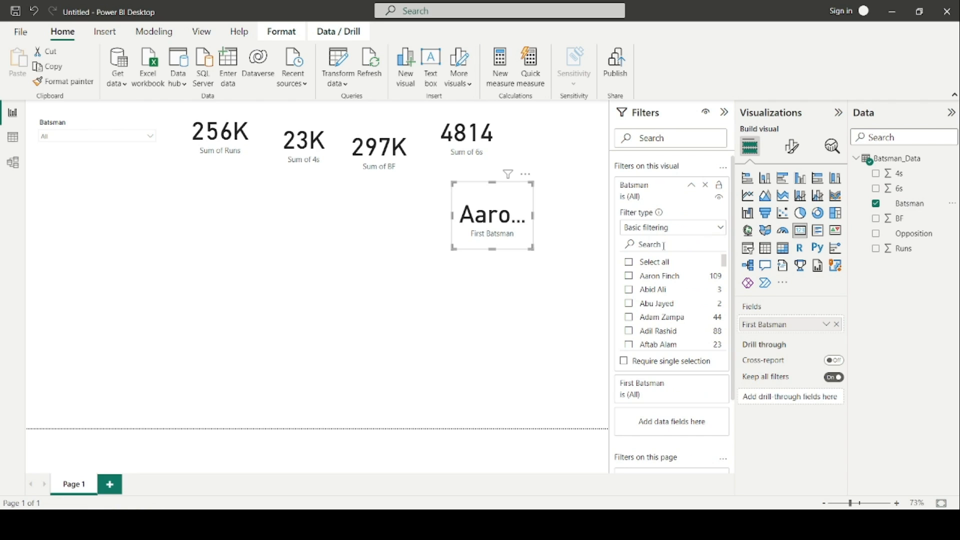
pyautogui.click(674, 226)
pyautogui.click(674, 226)
pyautogui.click(673, 227)
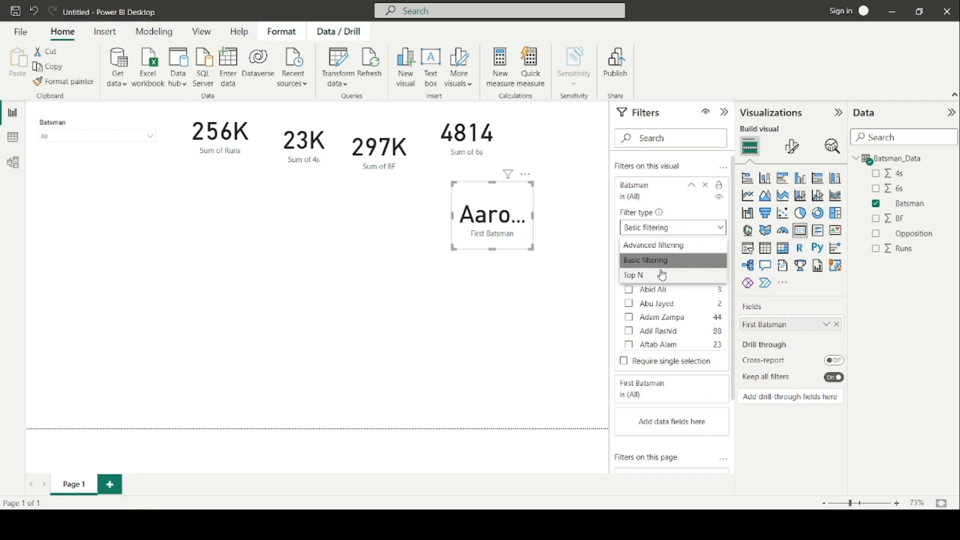
pyautogui.click(660, 275)
pyautogui.click(687, 260)
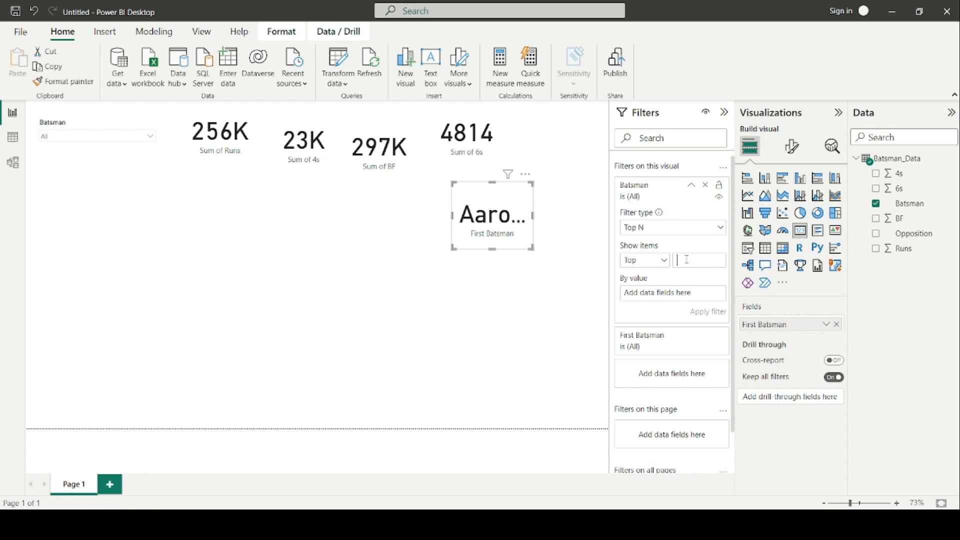
pyautogui.write('1')
pyautogui.moveTo(906, 249); pyautogui.dragTo(682, 295)
pyautogui.click(707, 311)
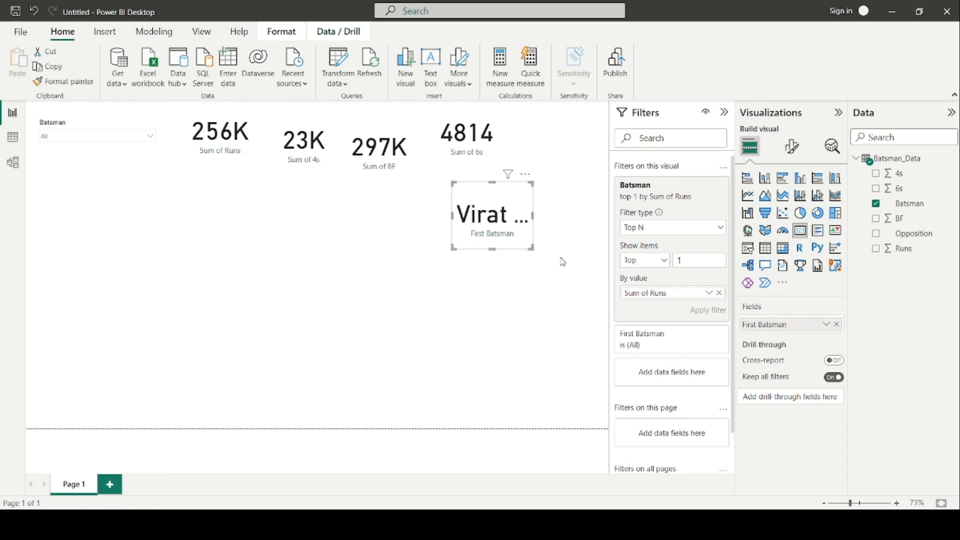
pyautogui.moveTo(531, 248); pyautogui.dragTo(509, 230)
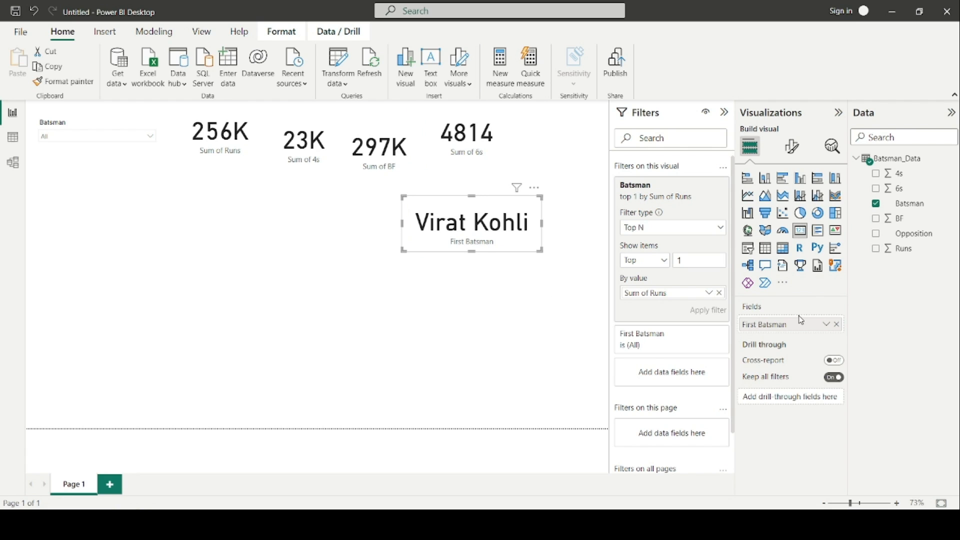
# - Rename the batsman card's field to Most Scored Runs and move the card below the Sum of Runs and 4s cards
pyautogui.doubleClick(781, 323)
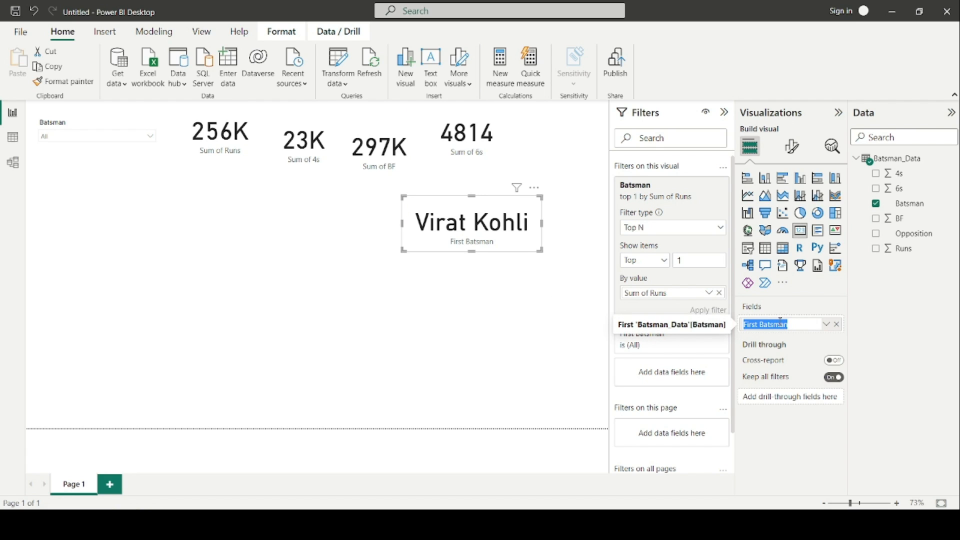
pyautogui.write('Most Scored Runs')
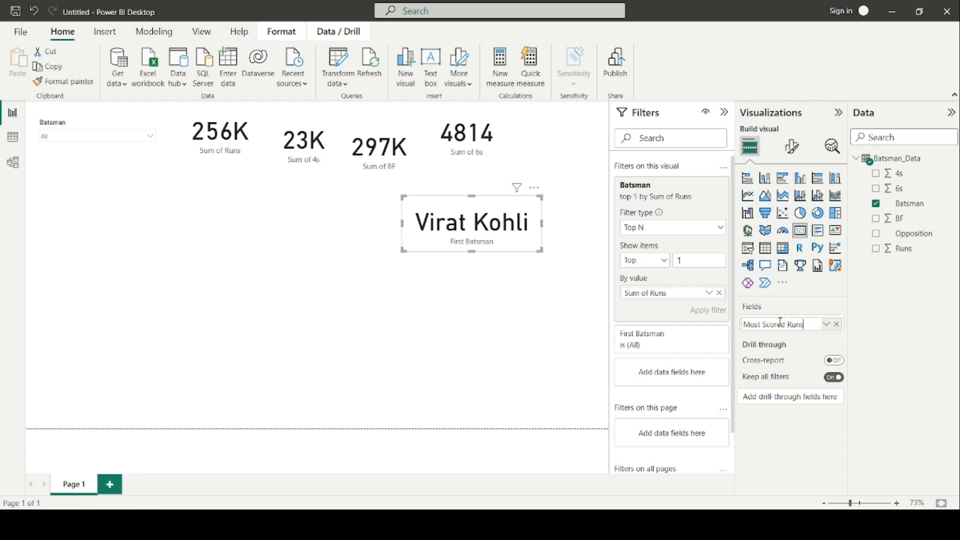
pyautogui.press('Return')
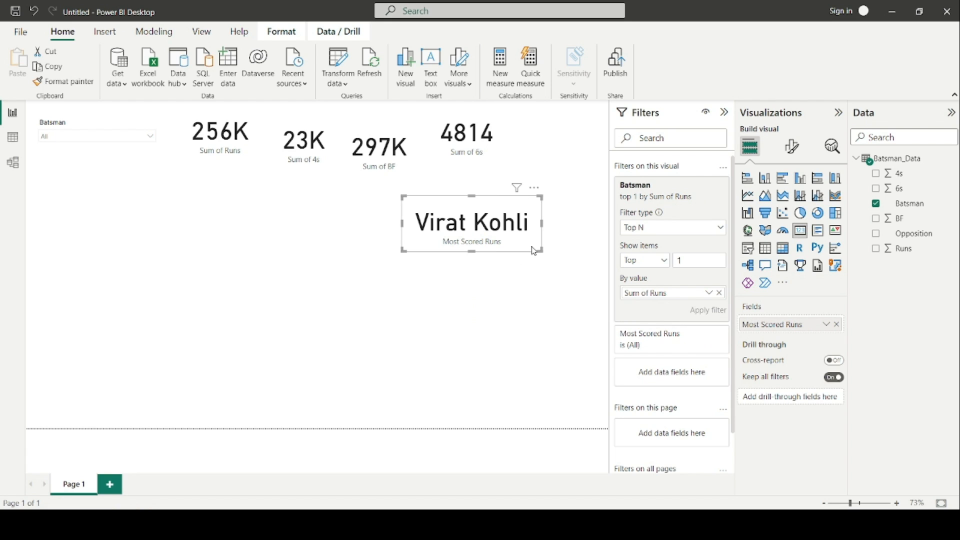
pyautogui.moveTo(533, 247); pyautogui.dragTo(337, 235)
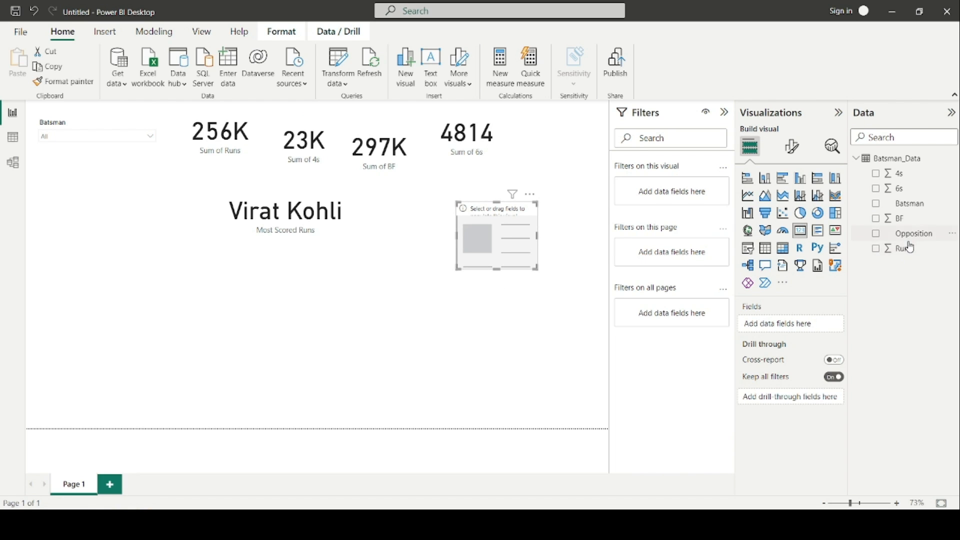
# - Assign the Runs field to the new card and filter it by Batsman to the Top 1 by Sum of Runs
pyautogui.moveTo(908, 249); pyautogui.dragTo(821, 324)
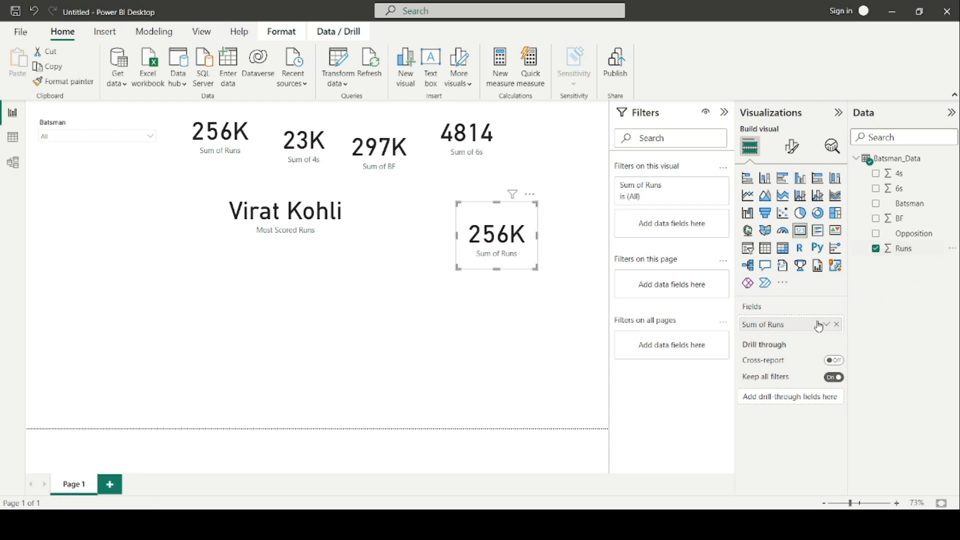
pyautogui.moveTo(909, 203); pyautogui.dragTo(679, 235)
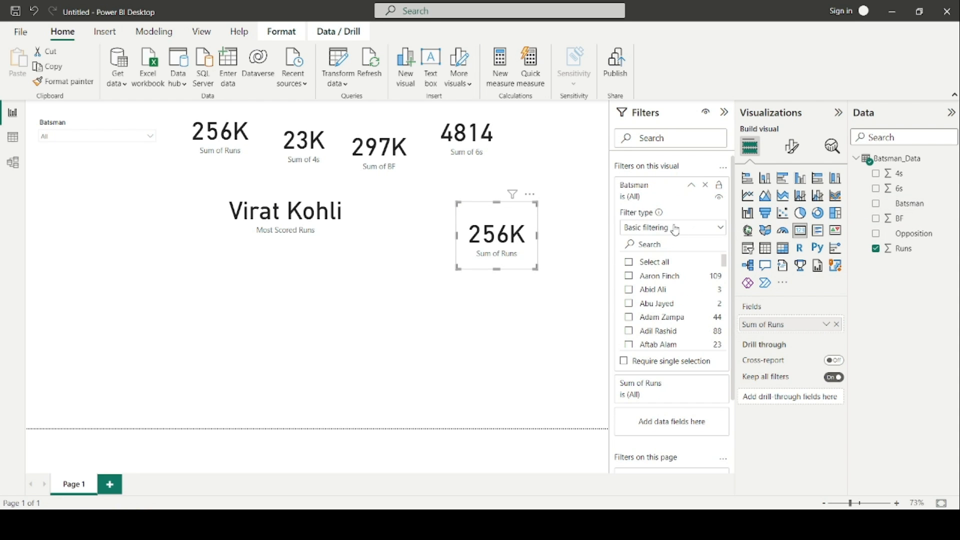
pyautogui.click(673, 232)
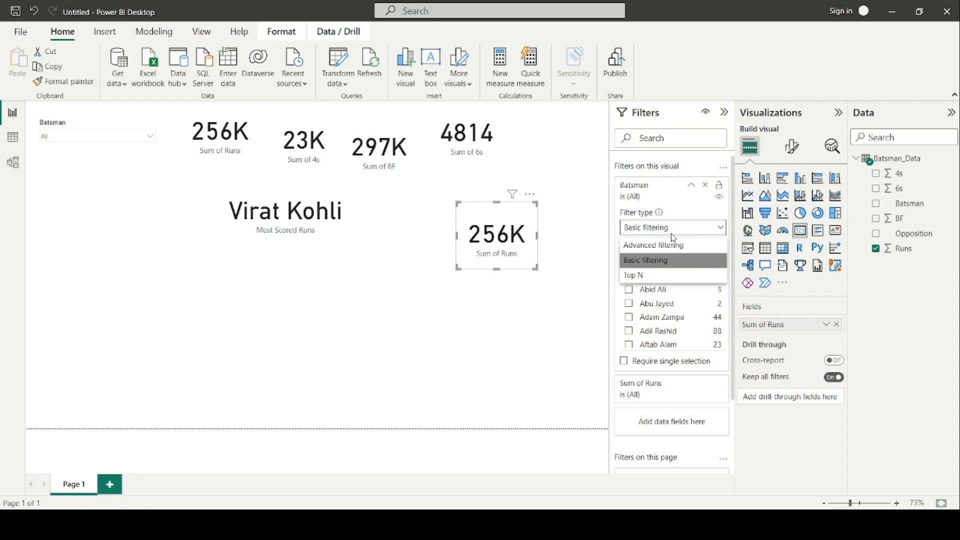
pyautogui.click(649, 278)
pyautogui.click(689, 260)
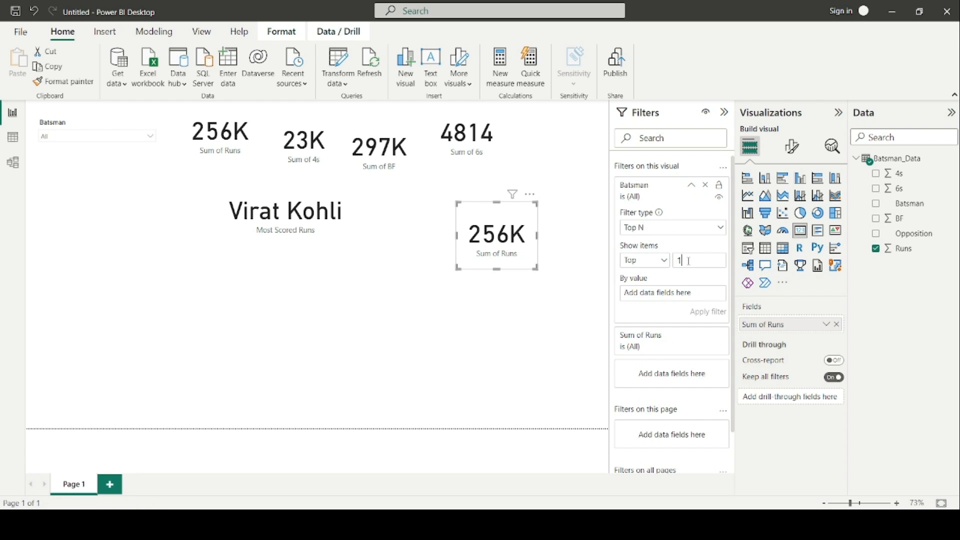
pyautogui.write('1')
pyautogui.moveTo(903, 248); pyautogui.dragTo(682, 294)
pyautogui.click(708, 311)
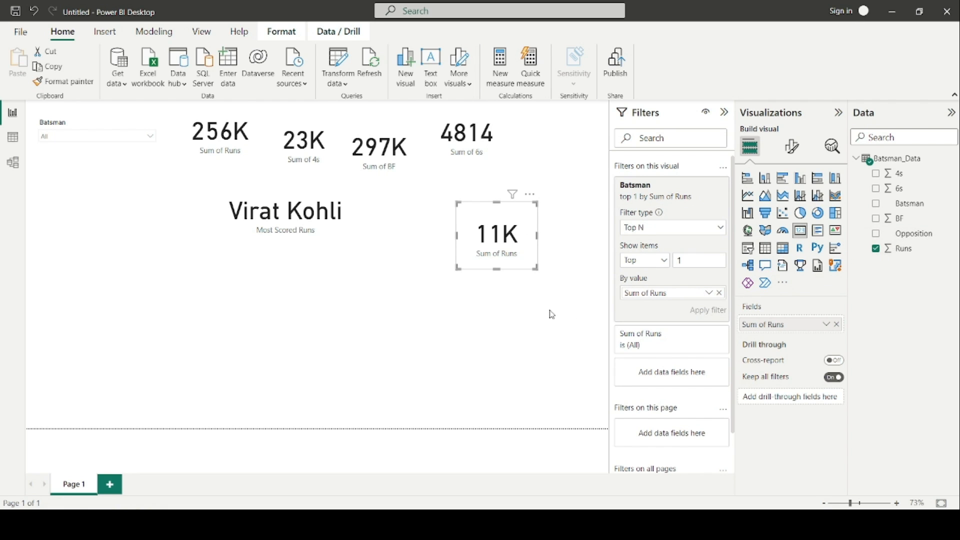
# - Place the filtered Sum of Runs card beside the Most Scored Runs card and resize it wider and shorter
pyautogui.moveTo(509, 245); pyautogui.dragTo(451, 228)
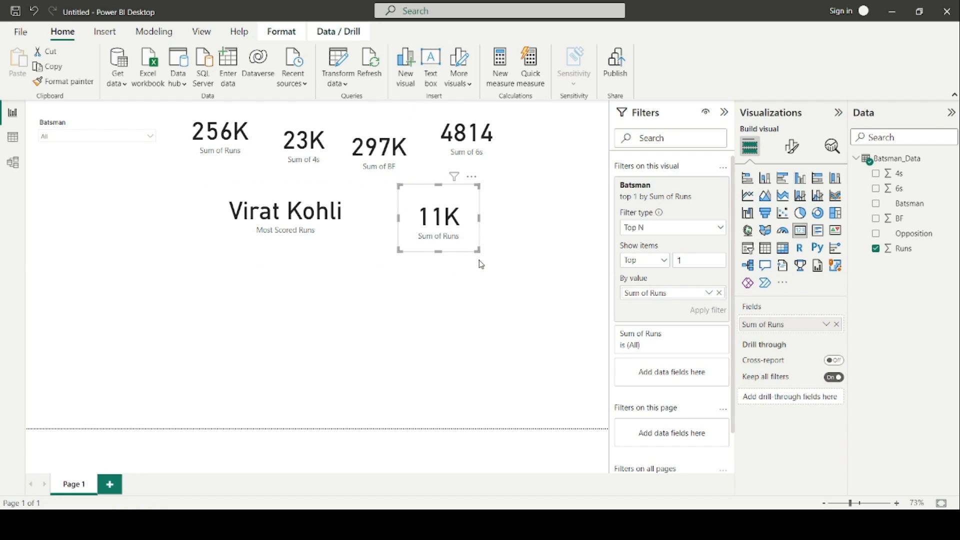
pyautogui.moveTo(463, 223); pyautogui.dragTo(455, 229)
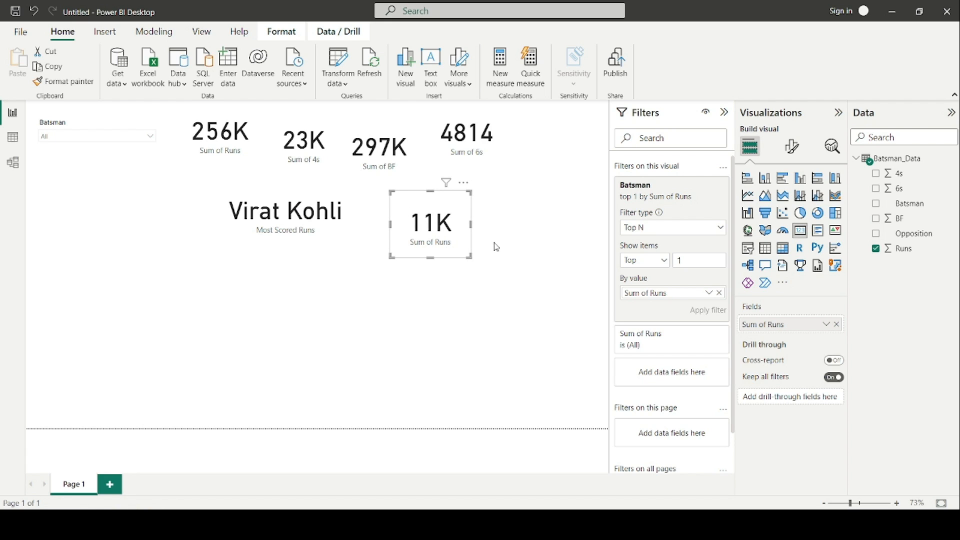
pyautogui.moveTo(470, 257); pyautogui.dragTo(514, 240)
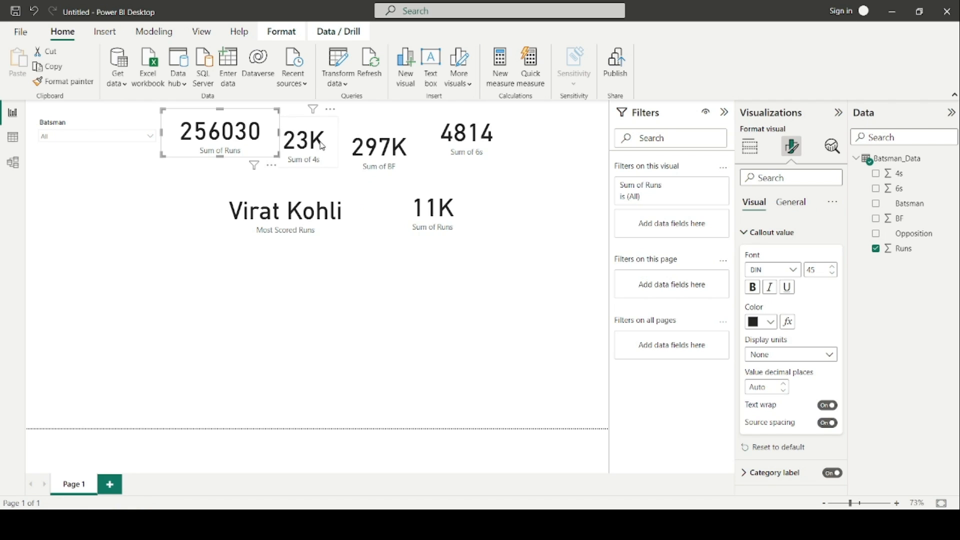
# - Set the callout display units to None for the Sum of 4s, Sum of BF and filtered Sum of Runs cards
pyautogui.click(306, 148)
pyautogui.keyDown('ctrl'); pyautogui.click(410, 167); pyautogui.keyUp('ctrl')
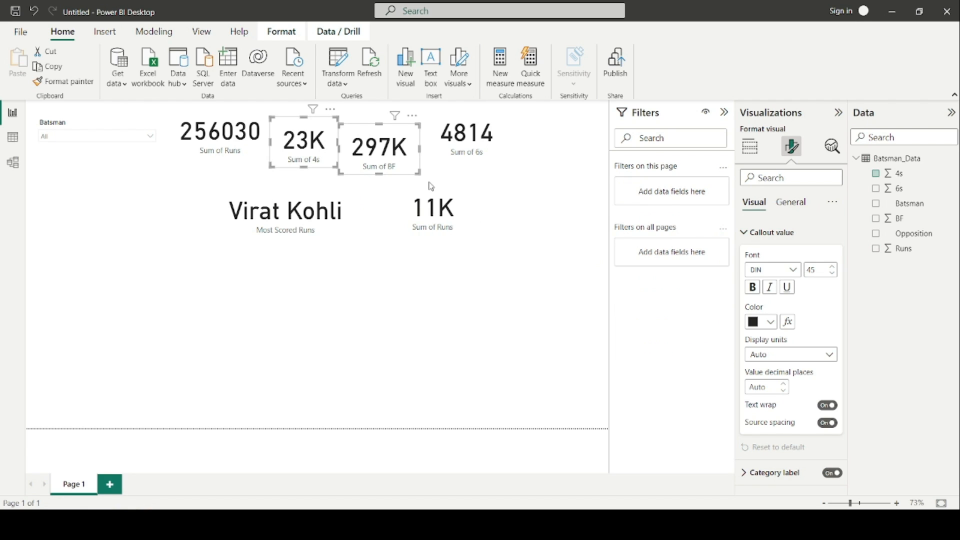
pyautogui.keyDown('ctrl'); pyautogui.click(445, 207); pyautogui.keyUp('ctrl')
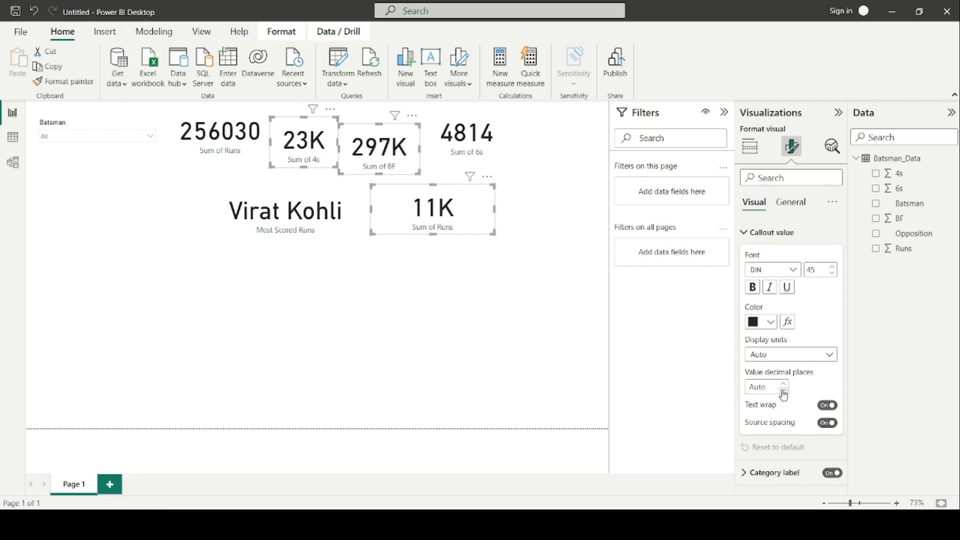
pyautogui.click(811, 353)
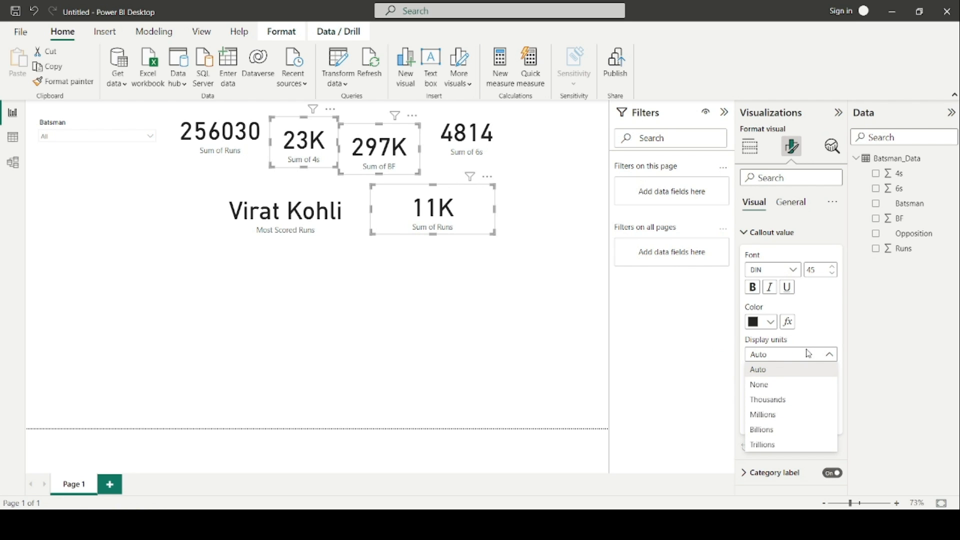
pyautogui.click(775, 389)
pyautogui.click(535, 297)
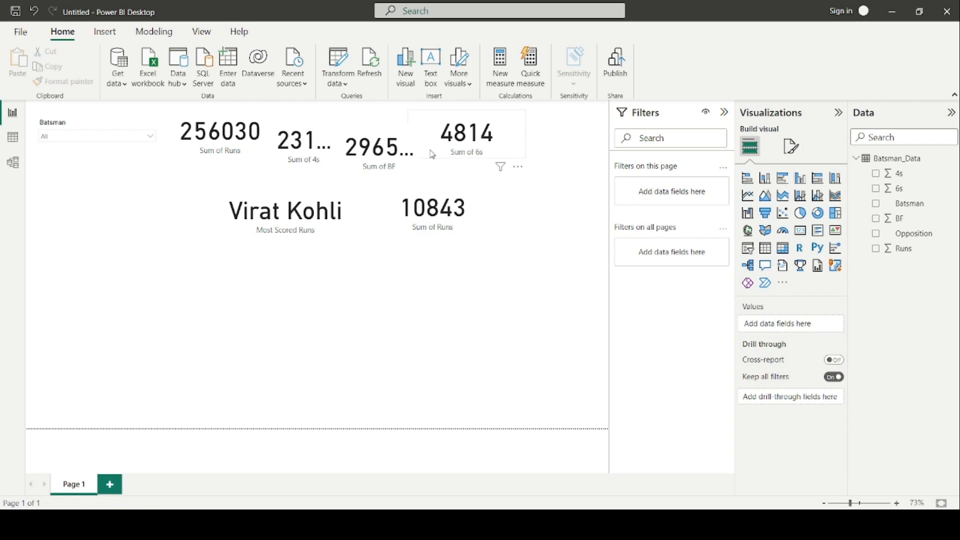
# - Shift the Sum of 6s and Sum of BF cards to the right and widen the Sum of 4s card to fit its full value
pyautogui.moveTo(468, 150); pyautogui.dragTo(523, 166)
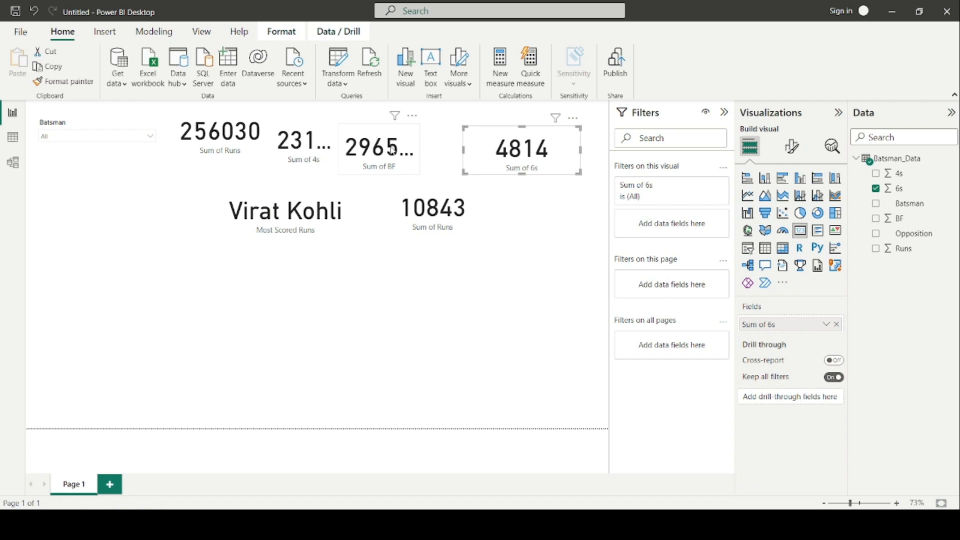
pyautogui.moveTo(392, 147); pyautogui.dragTo(421, 138)
pyautogui.click(325, 145)
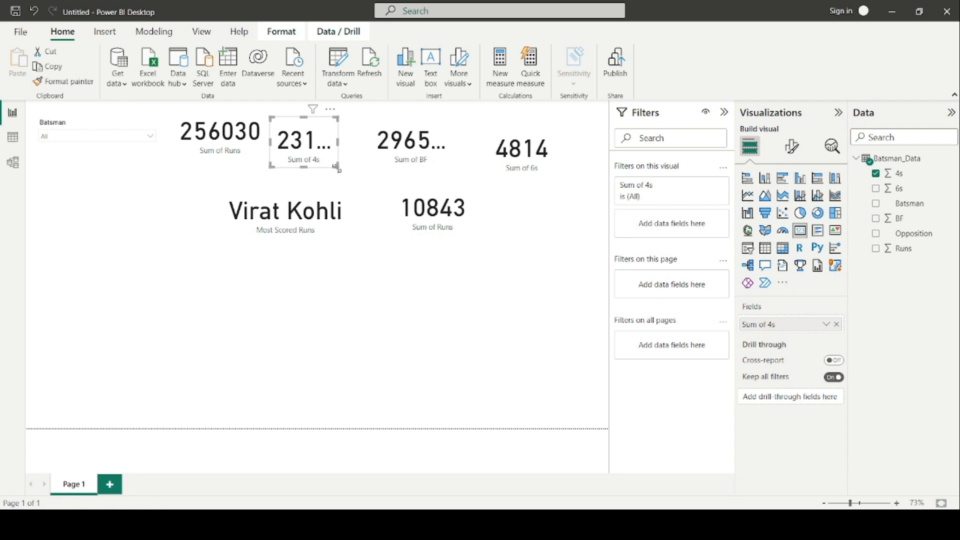
pyautogui.moveTo(336, 166); pyautogui.dragTo(376, 167)
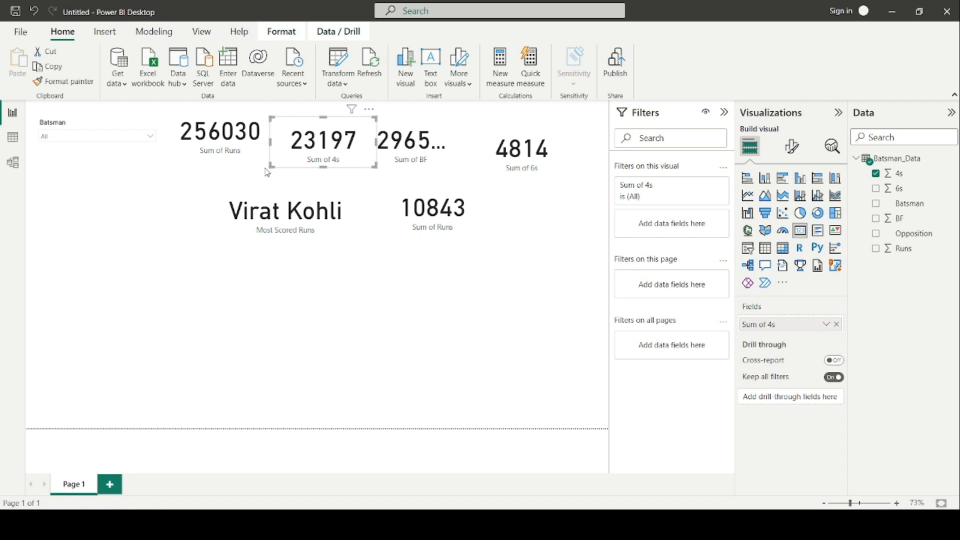
# - Rename the Sum of 4s card's field to 4s
pyautogui.doubleClick(787, 325)
pyautogui.write('S')
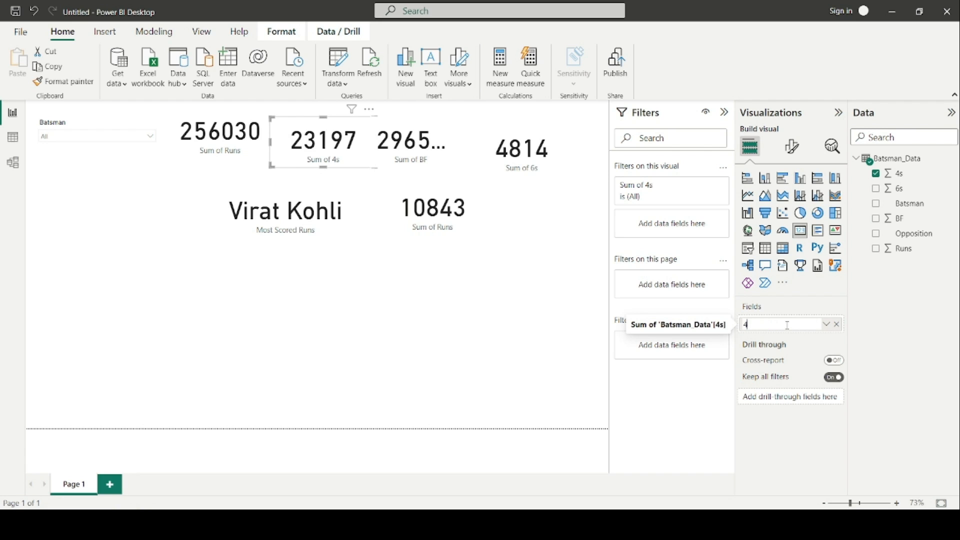
pyautogui.write('s')
pyautogui.press('Return')
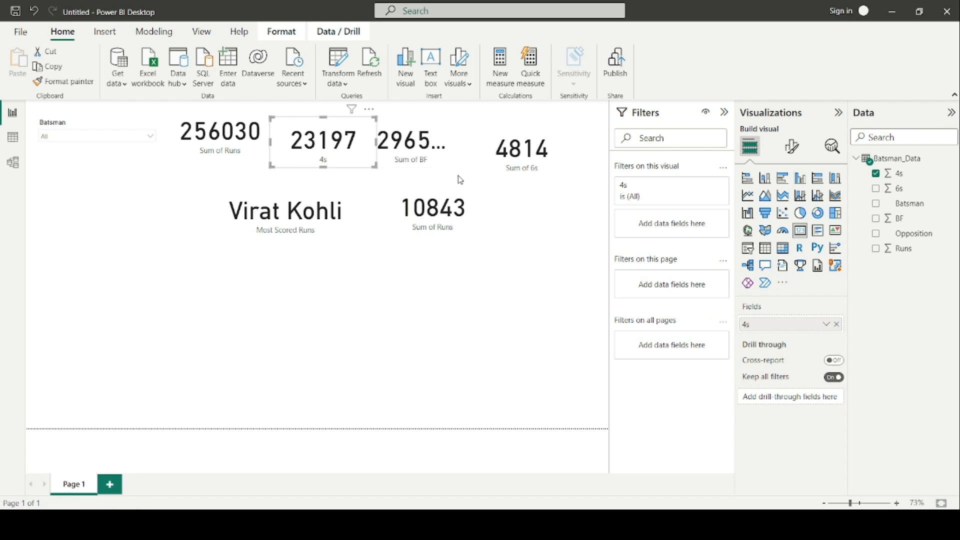
# - Rename the Sum of 6s card's field to 6s
pyautogui.click(518, 176)
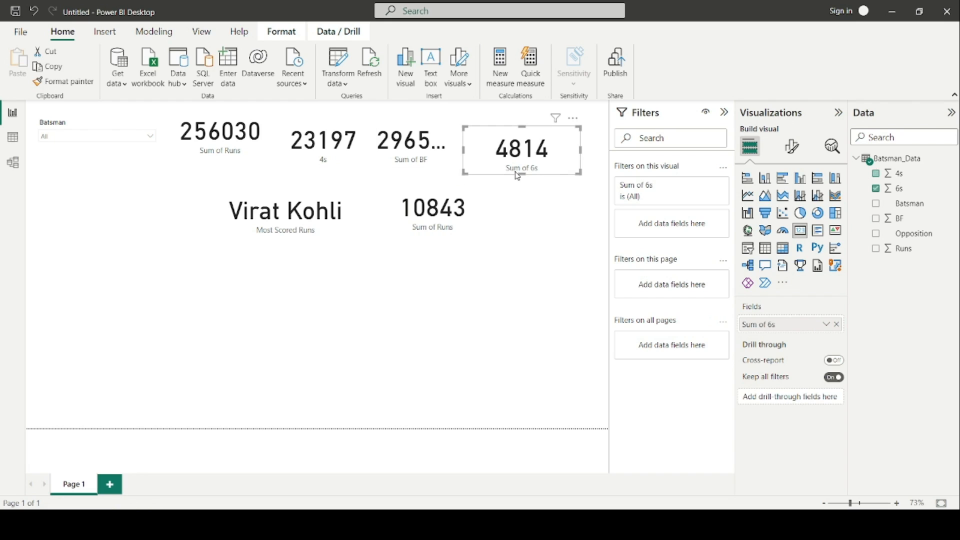
pyautogui.doubleClick(791, 326)
pyautogui.write('6s')
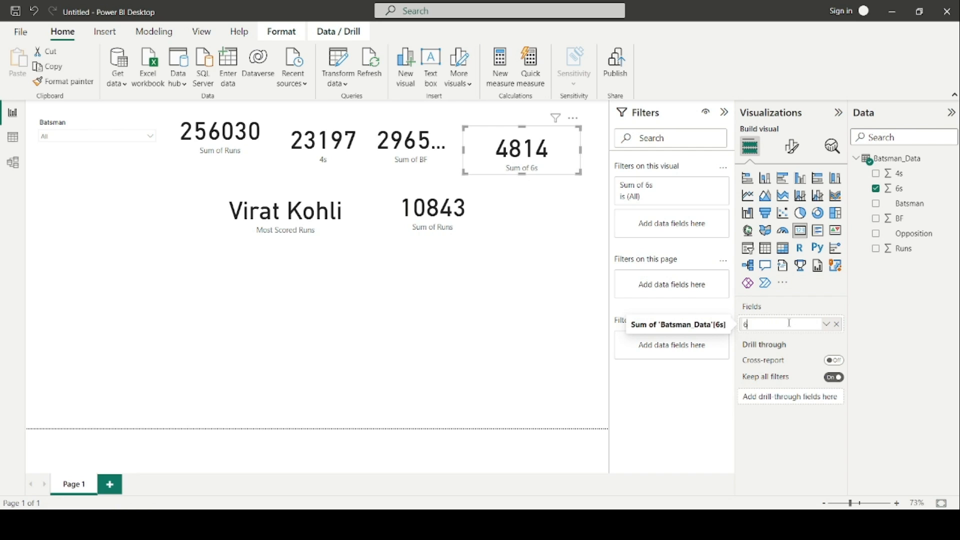
pyautogui.press('Return')
# - Rename the Sum of BF card's field to Balls Faced
pyautogui.click(426, 166)
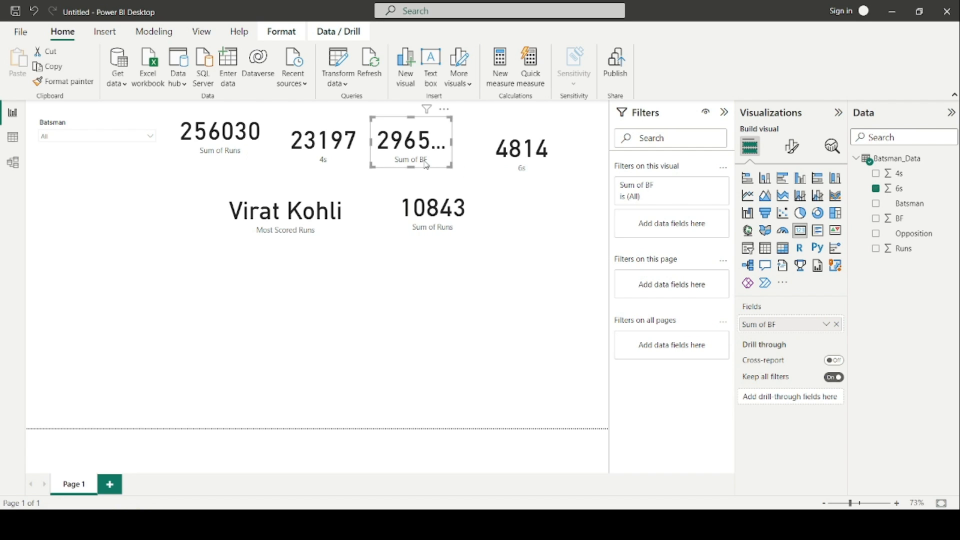
pyautogui.doubleClick(767, 325)
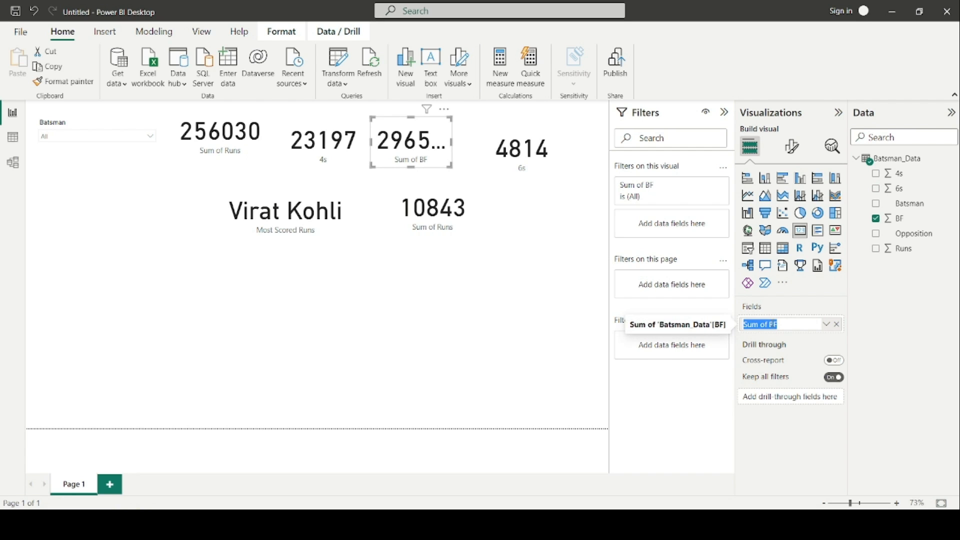
pyautogui.write('Balls Faced')
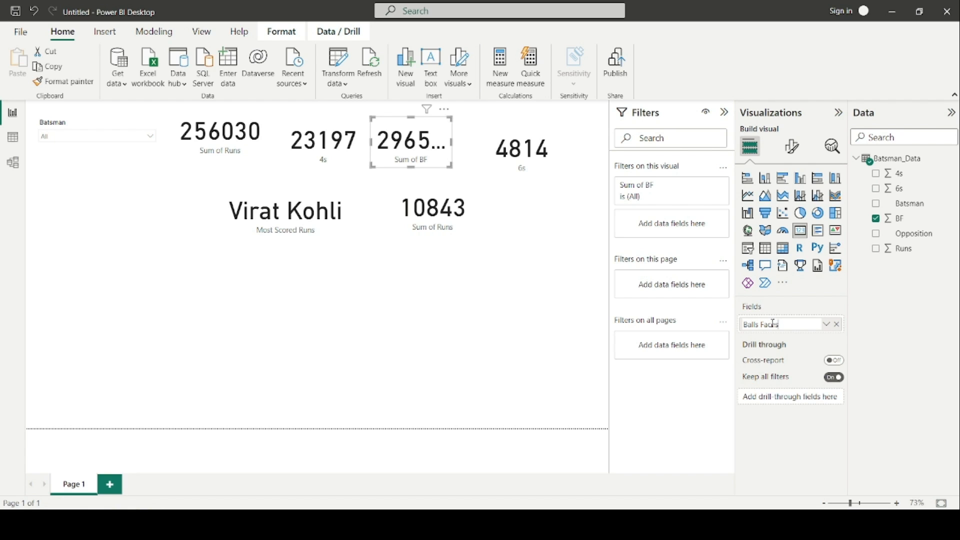
pyautogui.press('Return')
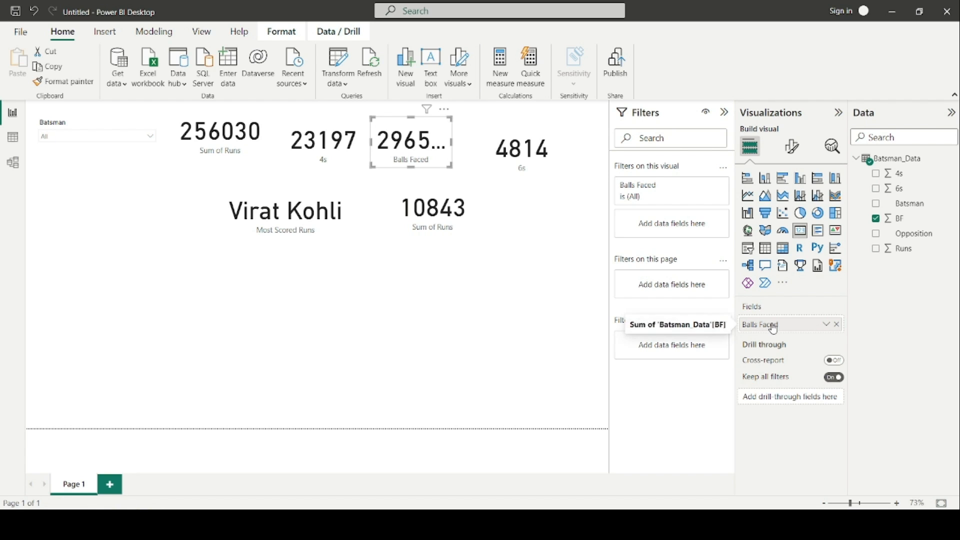
# - Rename the Sum of Runs field to Runs on both the total card and the filtered top-batsman card
pyautogui.click(218, 143)
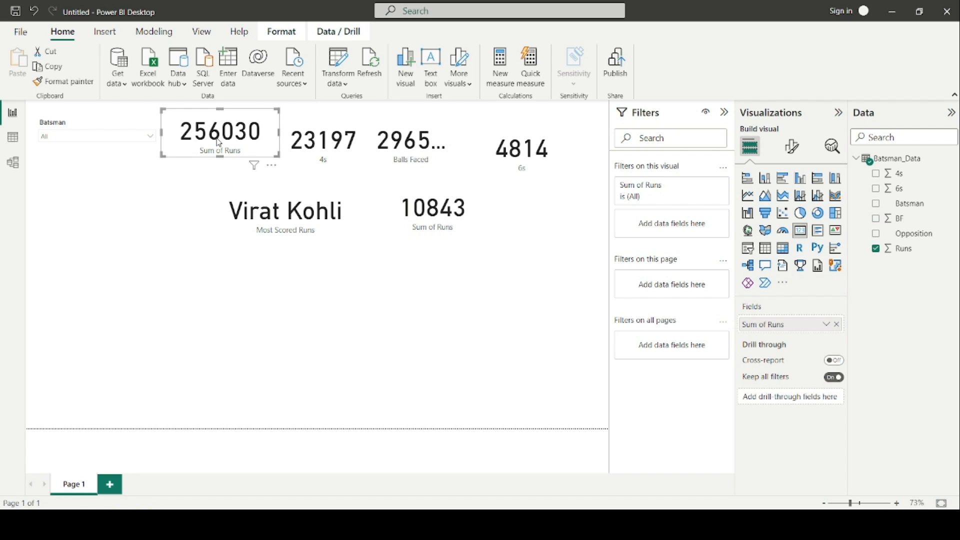
pyautogui.doubleClick(780, 326)
pyautogui.write('Ru')
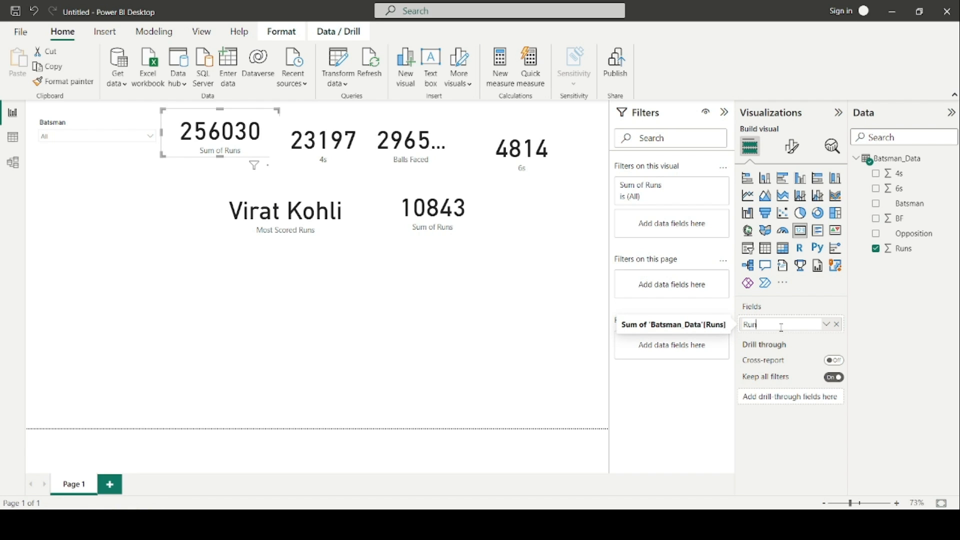
pyautogui.press('Return')
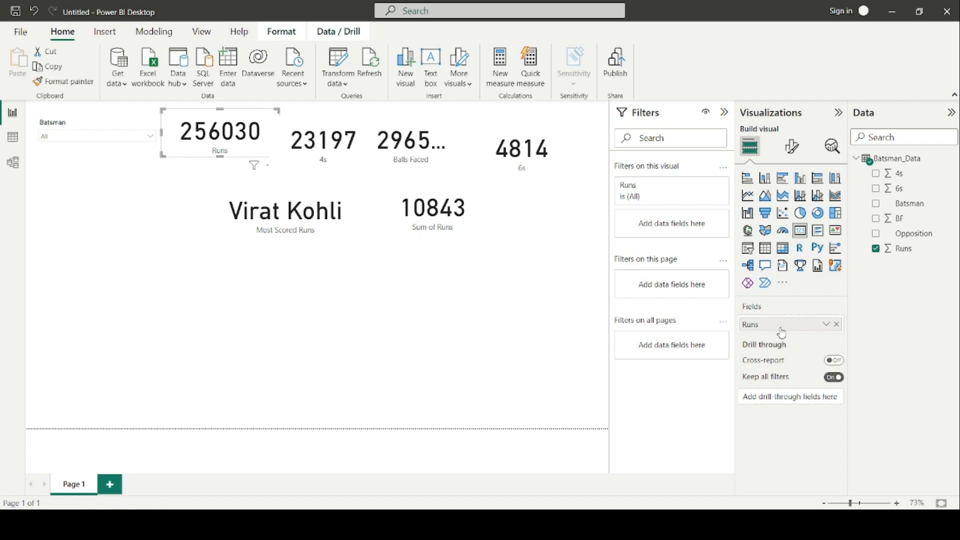
pyautogui.click(436, 216)
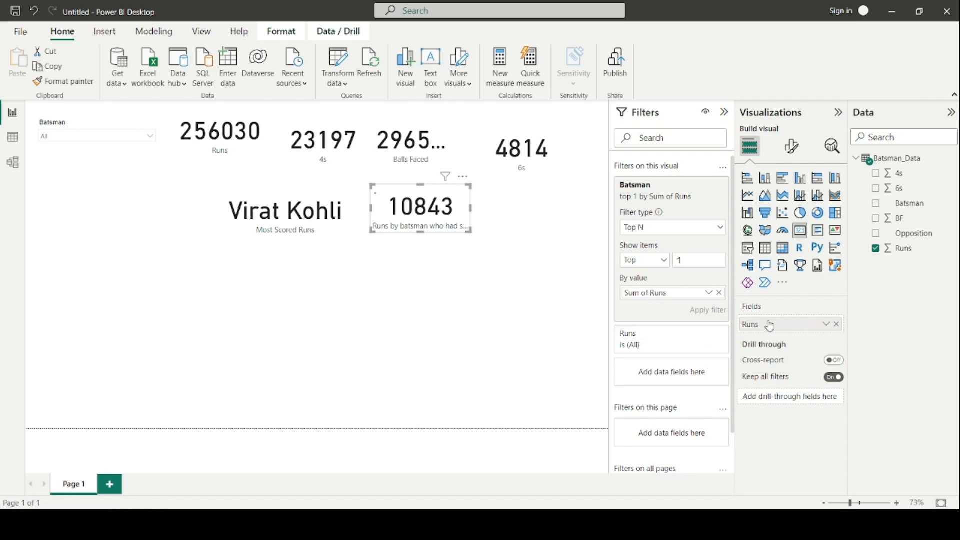
pyautogui.click(495, 291)
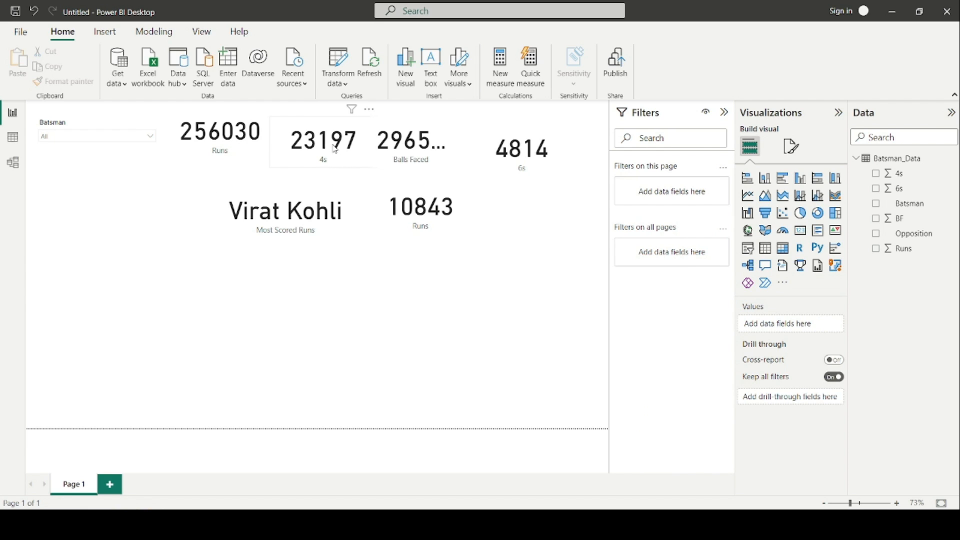
# - Align the 4s and Balls Faced cards with the total Runs card and widen Balls Faced to fit its full value
pyautogui.moveTo(333, 146); pyautogui.dragTo(333, 136)
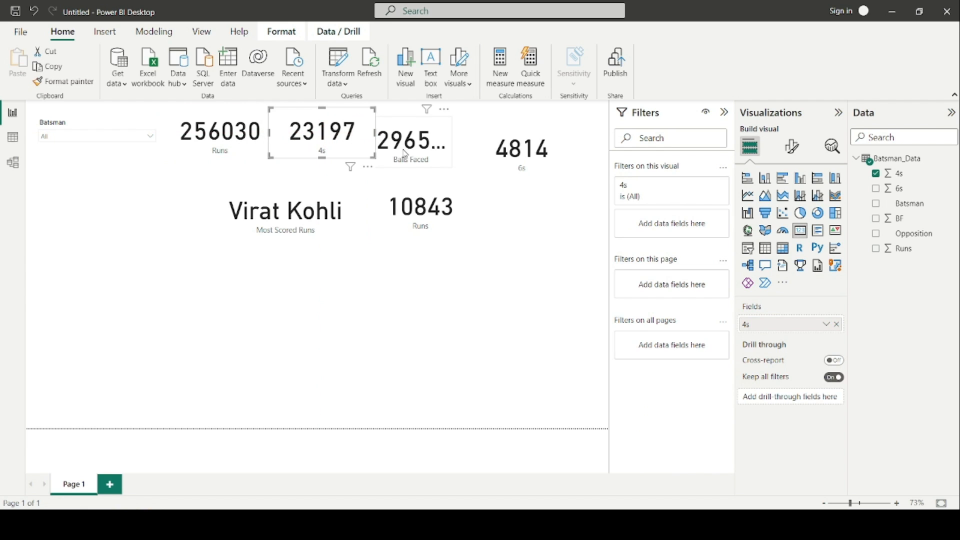
pyautogui.moveTo(410, 149); pyautogui.dragTo(409, 140)
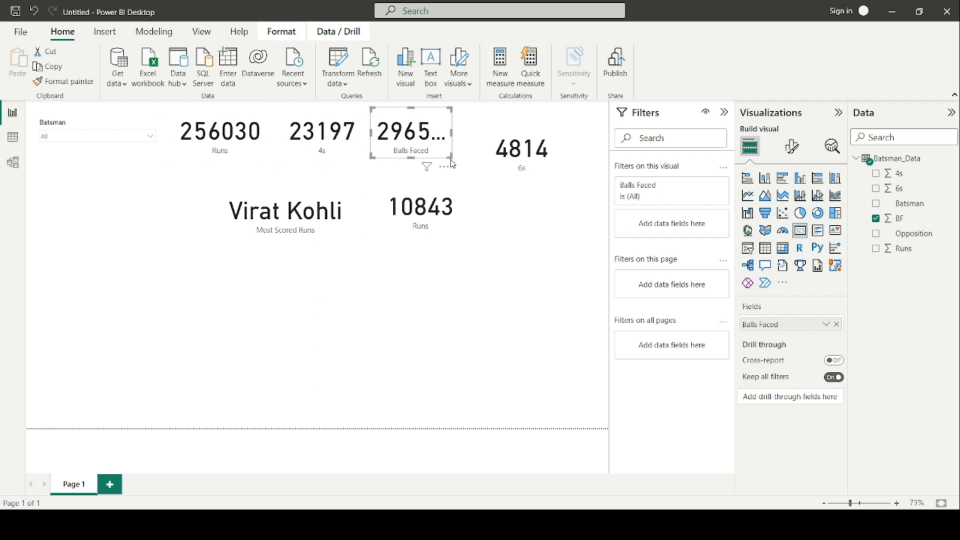
pyautogui.moveTo(453, 161); pyautogui.dragTo(477, 160)
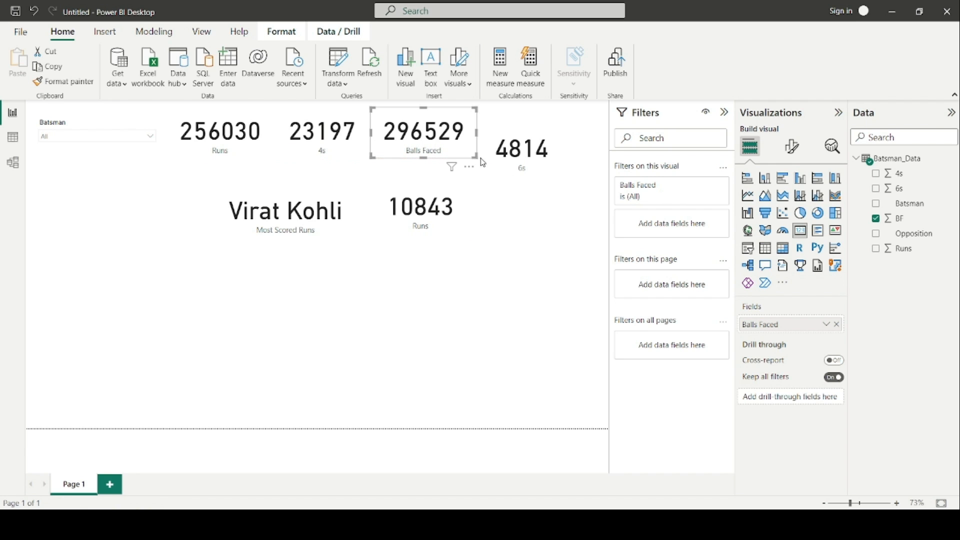
# - Narrow the 6s card and align it beside the Balls Faced card in the top row
pyautogui.moveTo(537, 160)
pyautogui.mouseDown()
pyautogui.moveTo(534, 145)
pyautogui.moveTo(547, 151)
pyautogui.mouseUp()
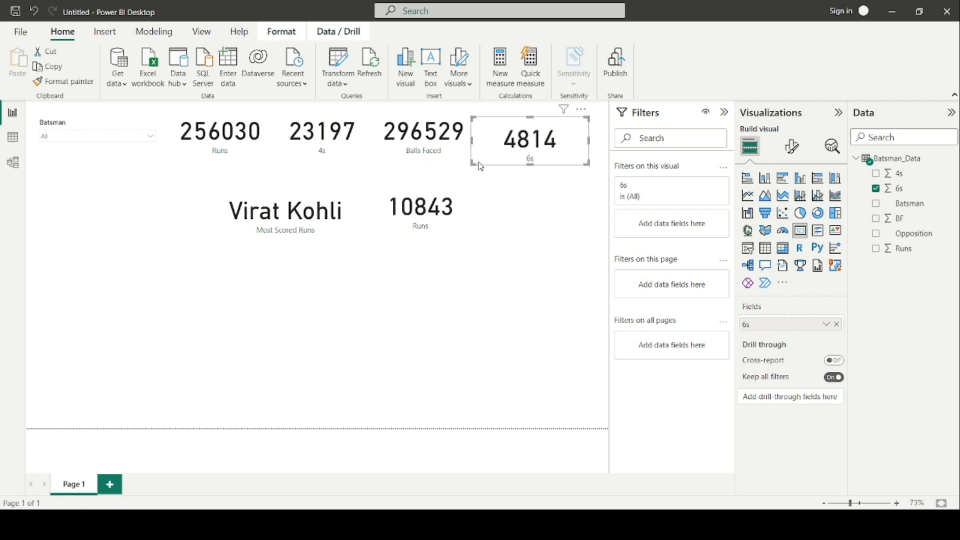
pyautogui.moveTo(474, 162); pyautogui.dragTo(499, 156)
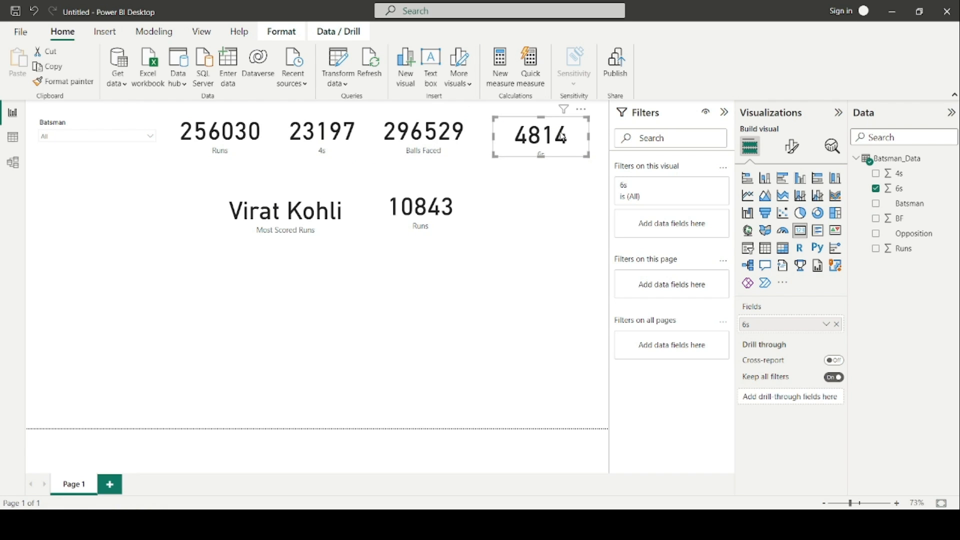
pyautogui.moveTo(563, 136); pyautogui.dragTo(578, 175)
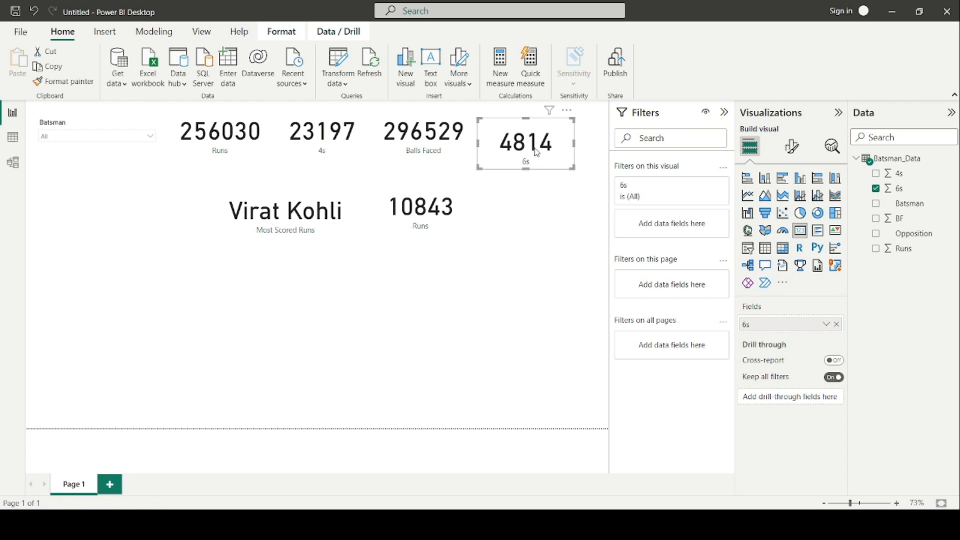
pyautogui.moveTo(537, 152); pyautogui.dragTo(534, 134)
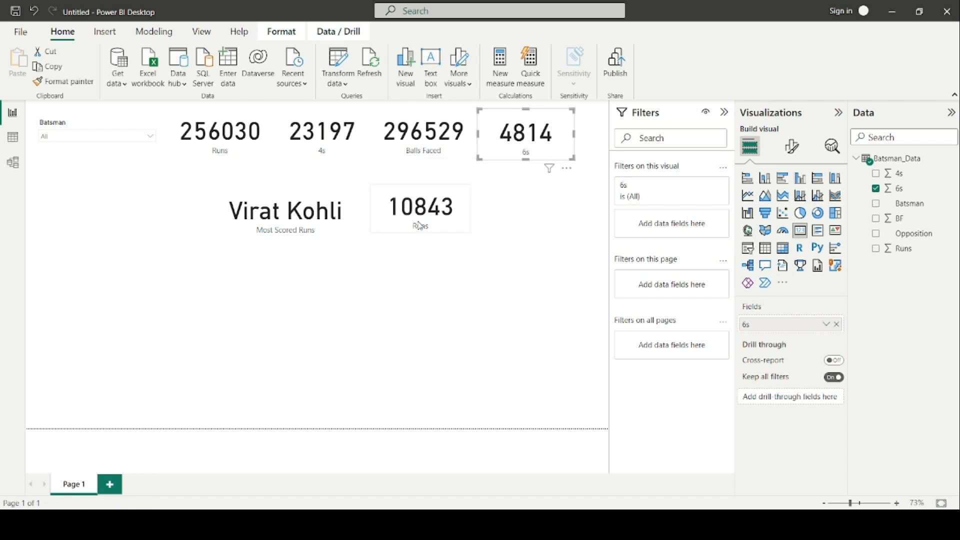
# - Move the top batsman's Runs card underneath the 6s card
pyautogui.moveTo(438, 210); pyautogui.dragTo(541, 195)
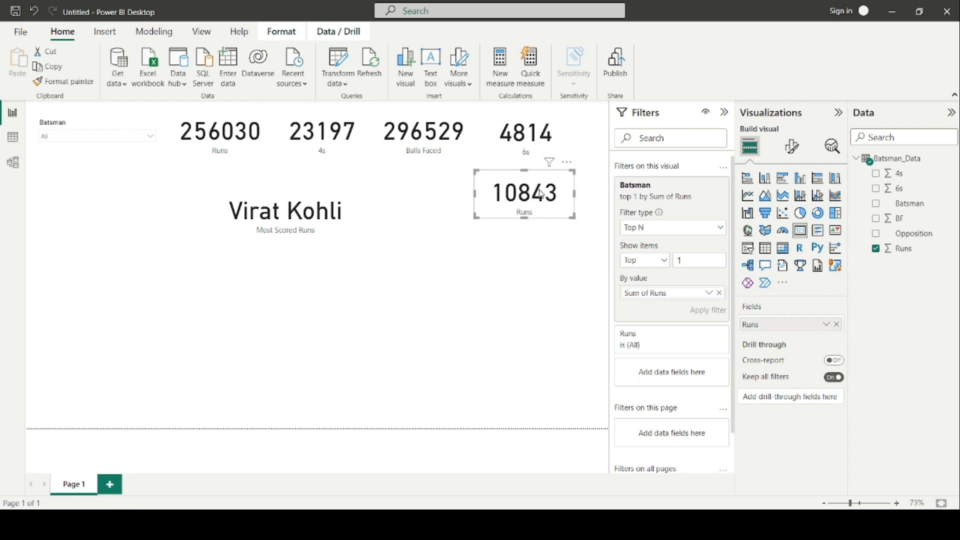
pyautogui.click(251, 150)
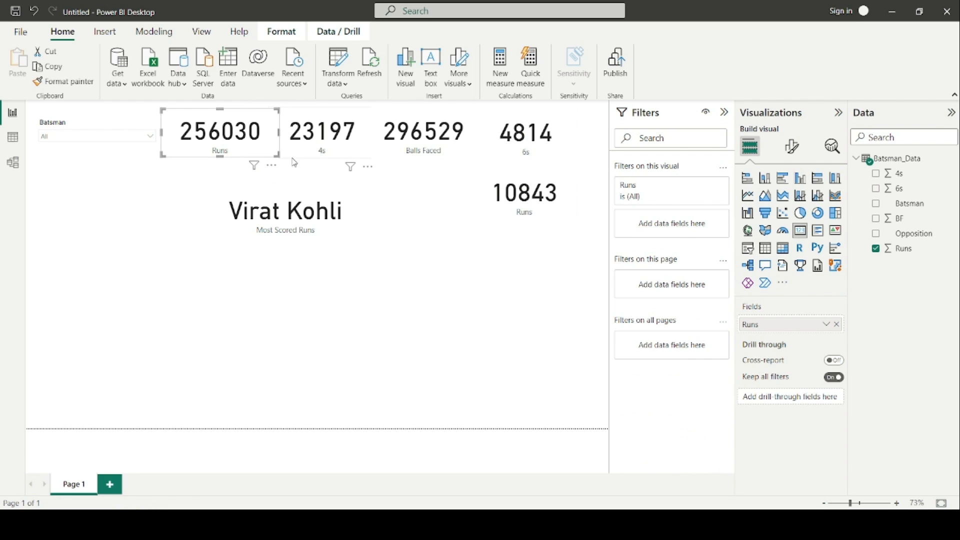
pyautogui.click(415, 328)
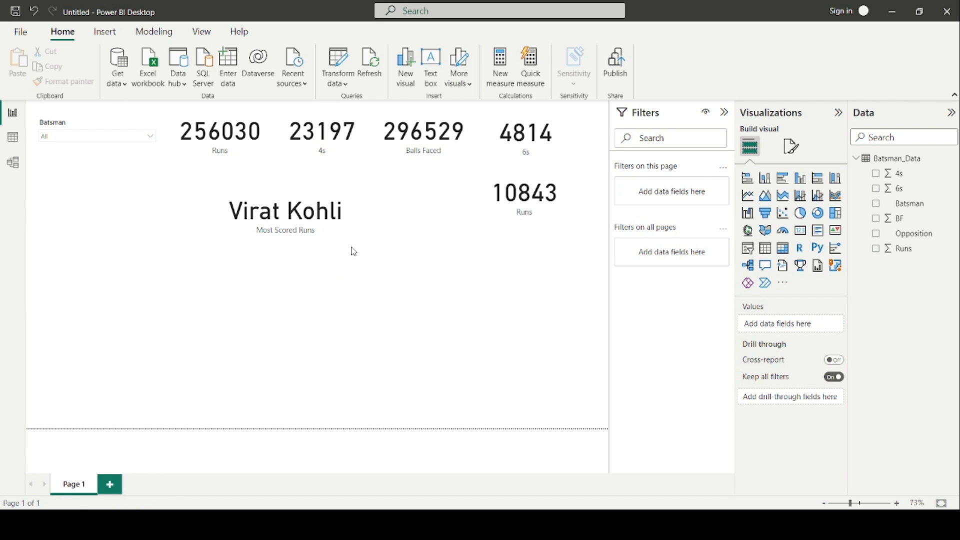
# - Customize the current theme by setting the general text font size to 8 pt
pyautogui.click(202, 31)
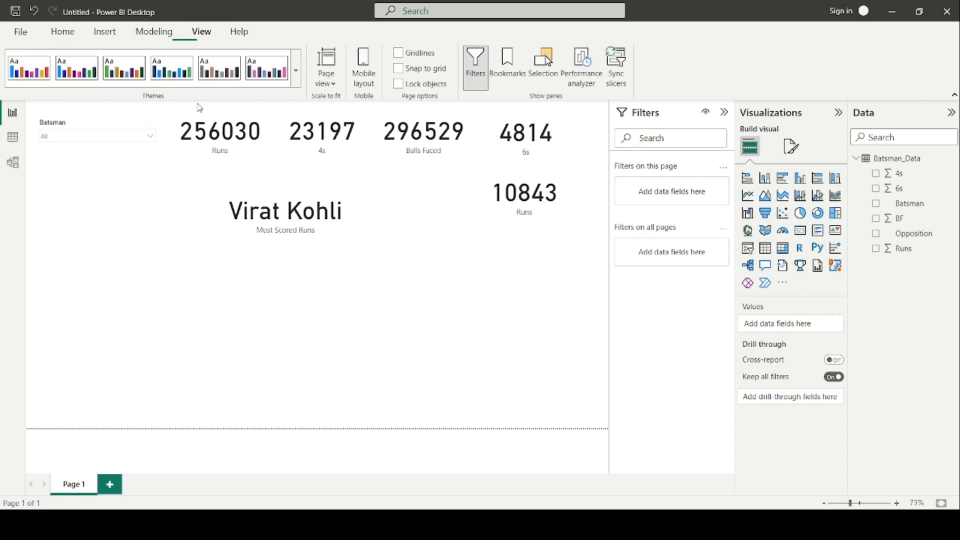
pyautogui.click(296, 70)
pyautogui.scroll(-1, 132, 387)
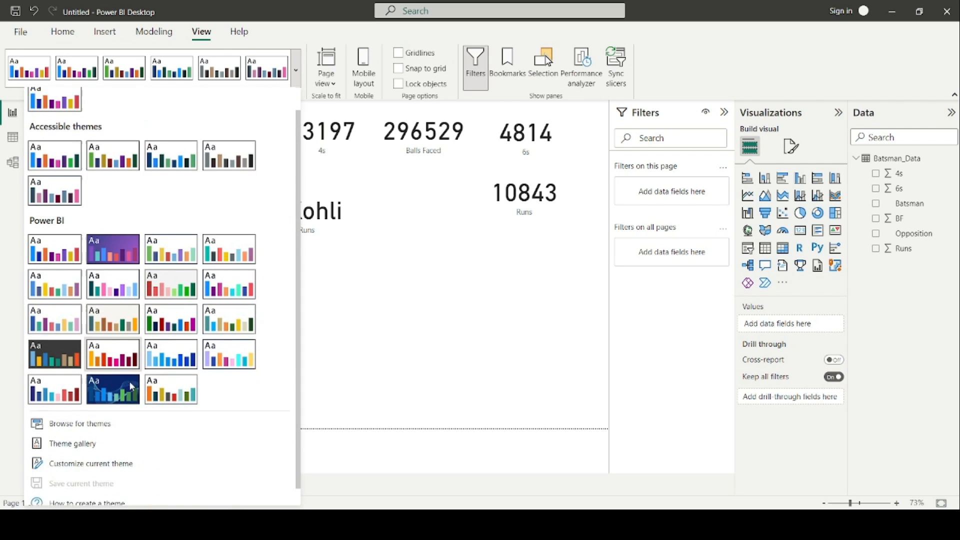
pyautogui.click(97, 456)
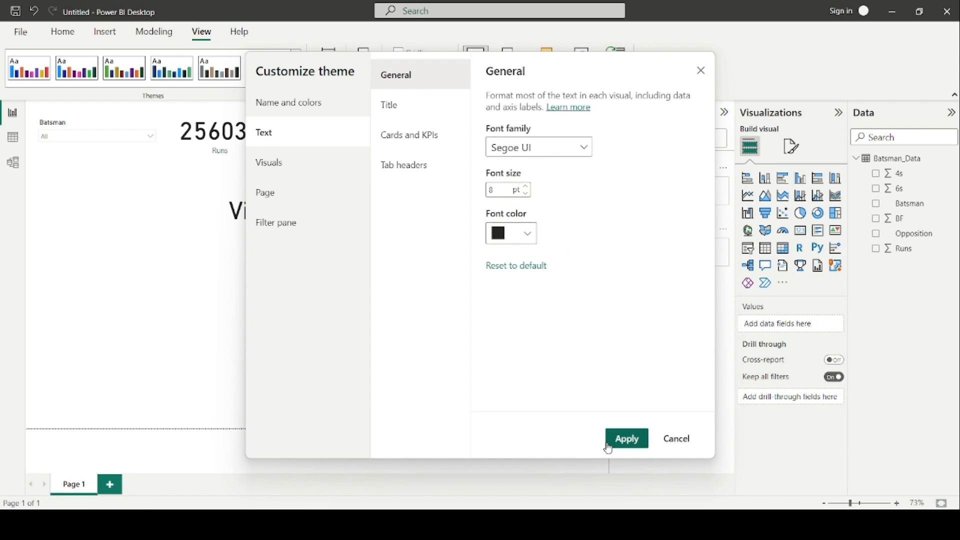
pyautogui.click(638, 443)
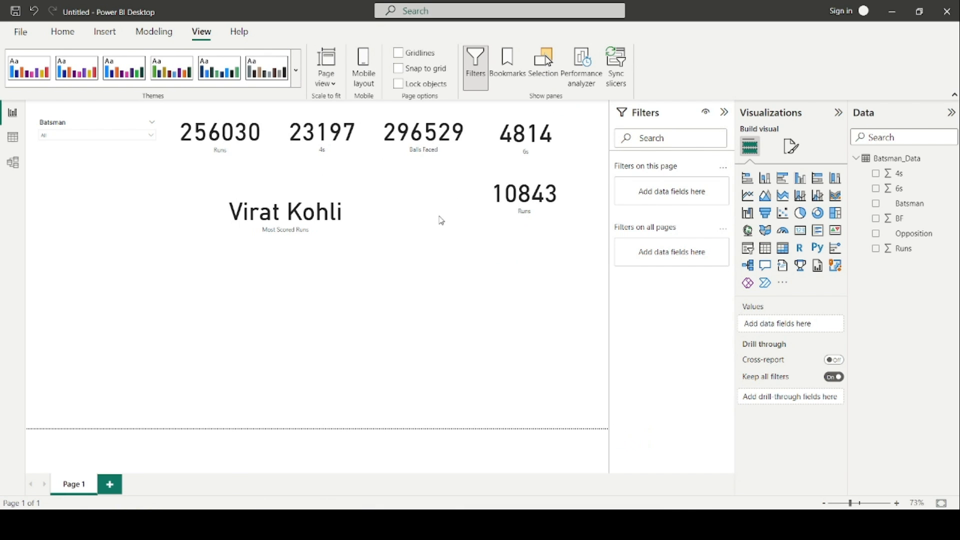
# - Place the Most Scored Runs card below the total Runs card with the top batsman's Runs card directly beside it
pyautogui.click(297, 192)
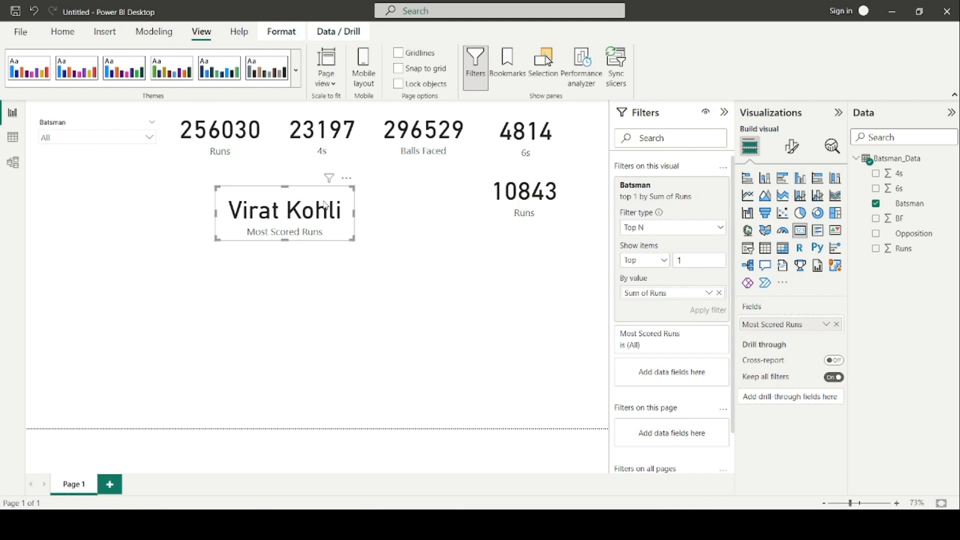
pyautogui.moveTo(327, 208); pyautogui.dragTo(290, 186)
pyautogui.moveTo(527, 185); pyautogui.dragTo(415, 185)
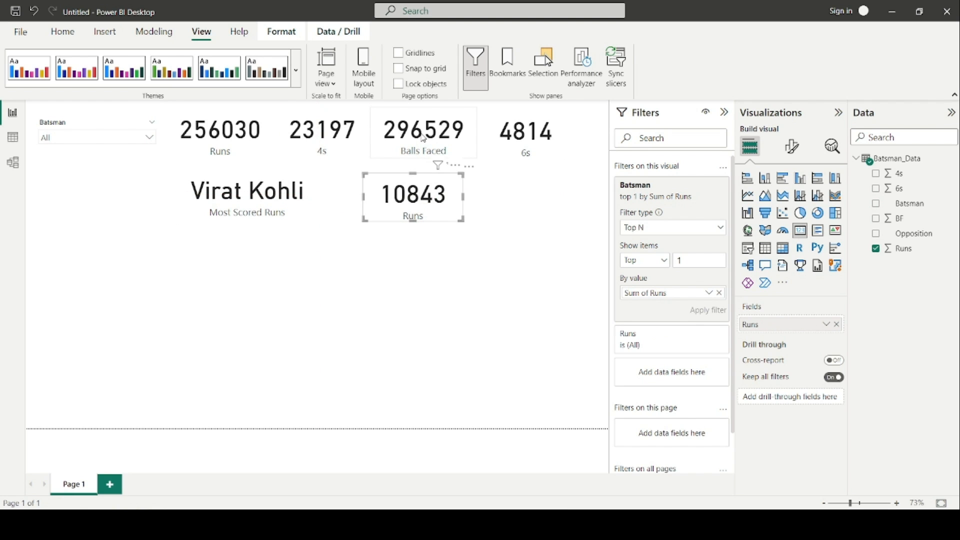
pyautogui.moveTo(425, 137); pyautogui.dragTo(417, 136)
pyautogui.moveTo(429, 187); pyautogui.dragTo(383, 189)
pyautogui.click(483, 214)
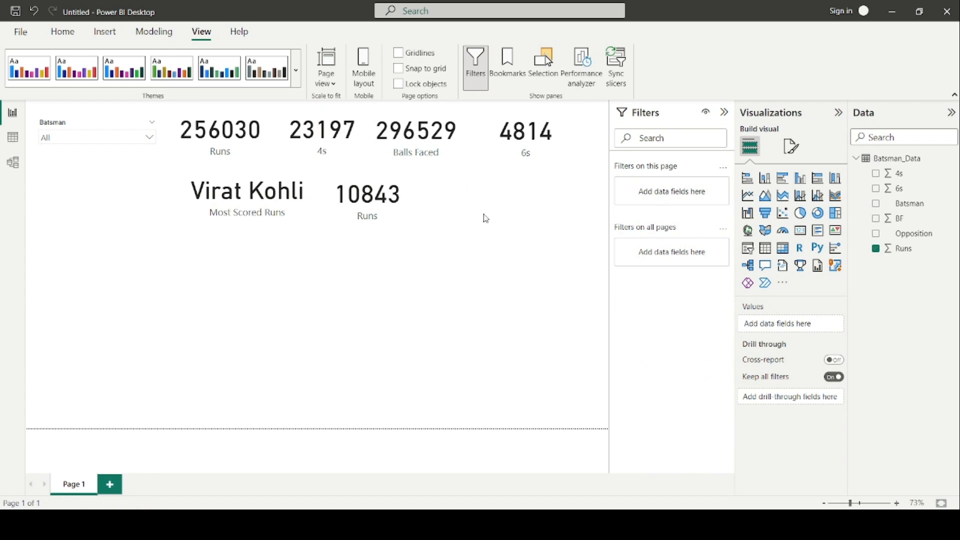
# - Narrow the Balls Faced card and close the gap between it and the 6s card
pyautogui.click(458, 156)
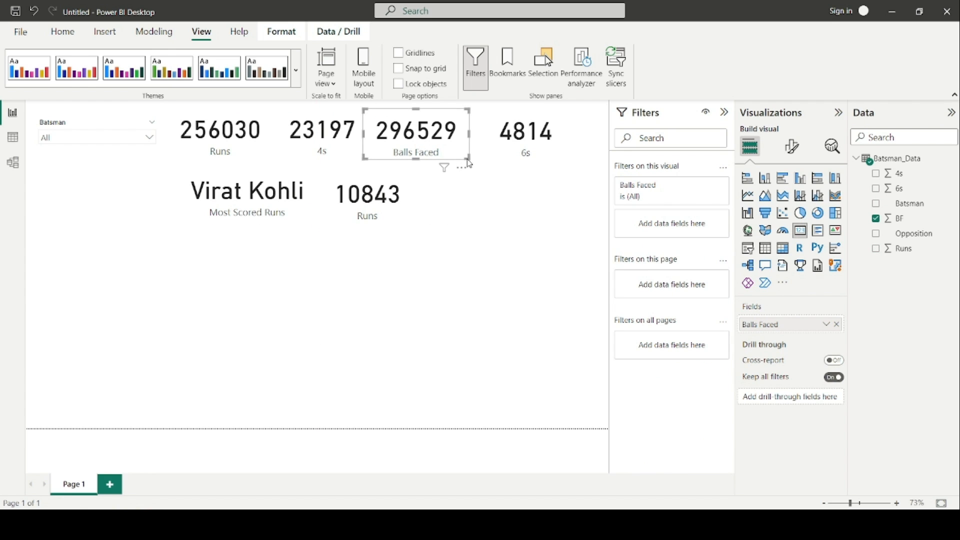
pyautogui.moveTo(468, 157); pyautogui.dragTo(512, 148)
pyautogui.click(519, 142)
pyautogui.click(450, 170)
# - Narrow the 4s card, place it against Balls Faced, and move the total Runs card closer to it
pyautogui.click(373, 156)
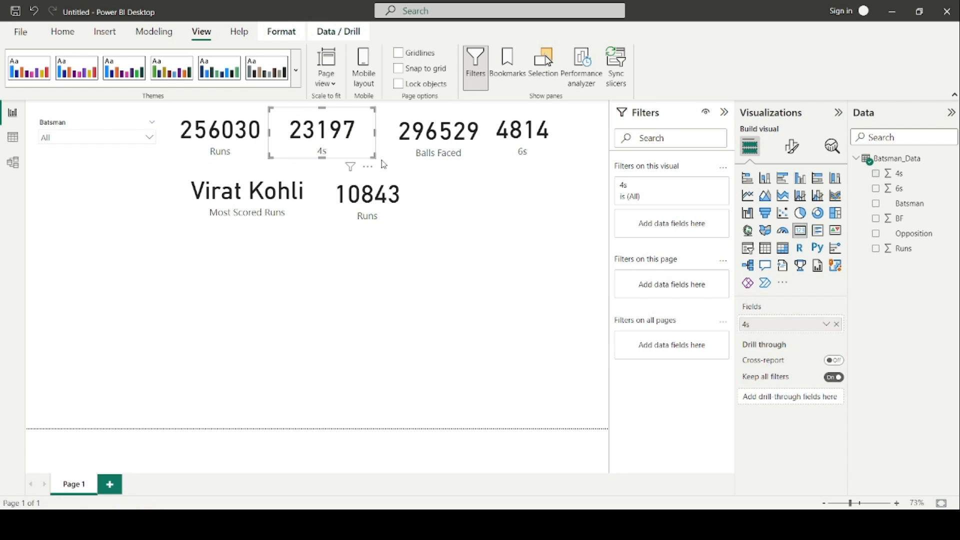
pyautogui.moveTo(374, 156)
pyautogui.mouseDown()
pyautogui.moveTo(331, 150)
pyautogui.moveTo(358, 148)
pyautogui.mouseUp()
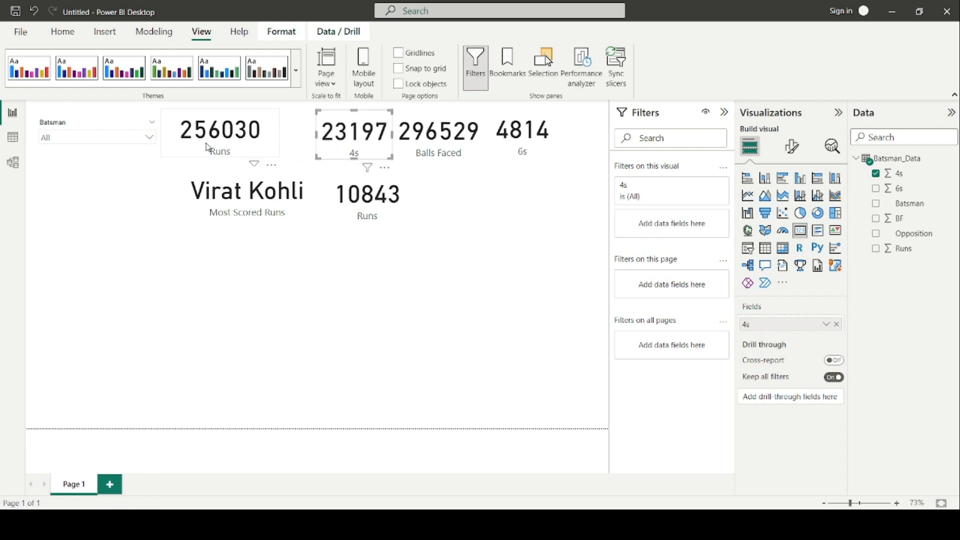
pyautogui.moveTo(208, 147); pyautogui.dragTo(247, 146)
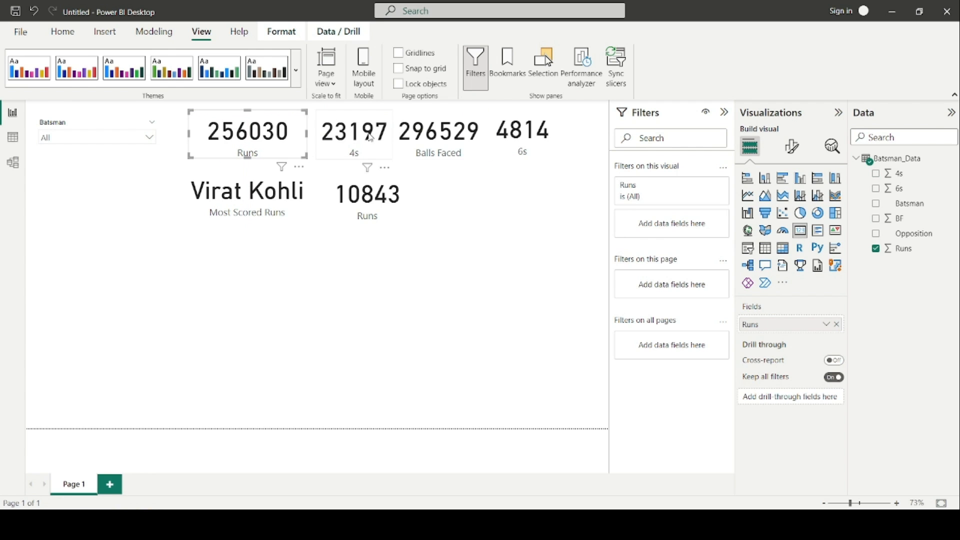
# - Reorder the upper row as Runs, Balls Faced, 4s, 6s, aligned closely, and shift the top batsman's Runs card nearer to Most Scored Runs
pyautogui.moveTo(371, 138); pyautogui.dragTo(509, 241)
pyautogui.moveTo(456, 141); pyautogui.dragTo(369, 140)
pyautogui.moveTo(498, 239); pyautogui.dragTo(449, 143)
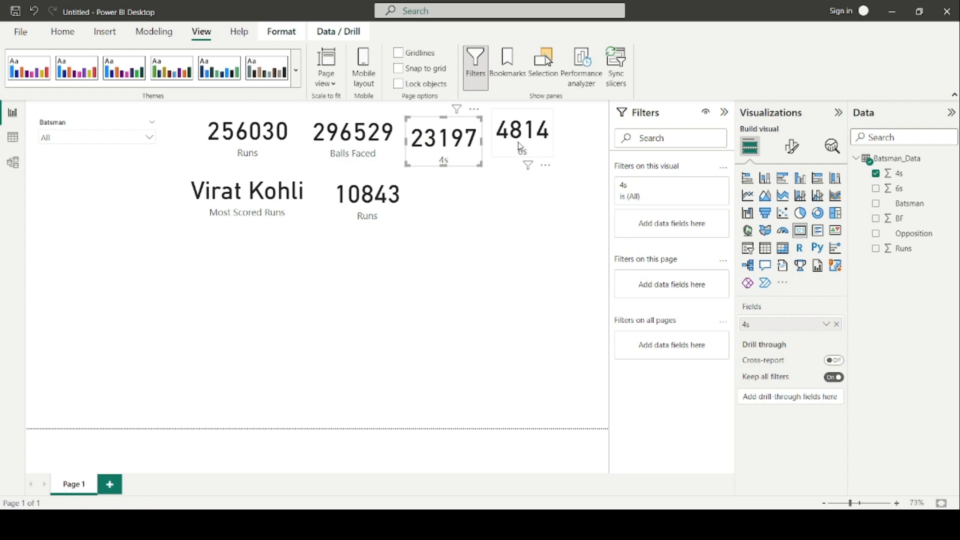
pyautogui.moveTo(521, 147); pyautogui.dragTo(511, 152)
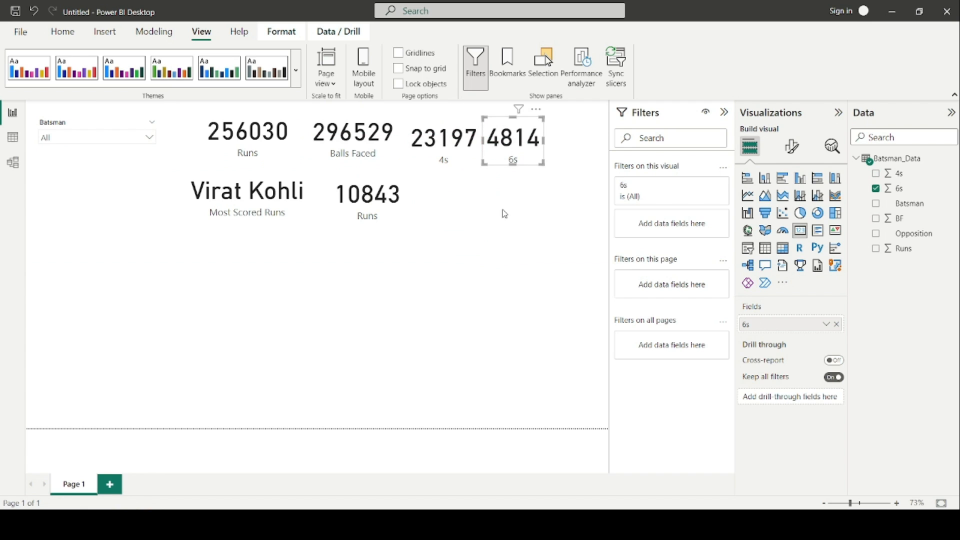
pyautogui.moveTo(450, 148); pyautogui.dragTo(443, 141)
pyautogui.moveTo(536, 145); pyautogui.dragTo(530, 140)
pyautogui.click(514, 202)
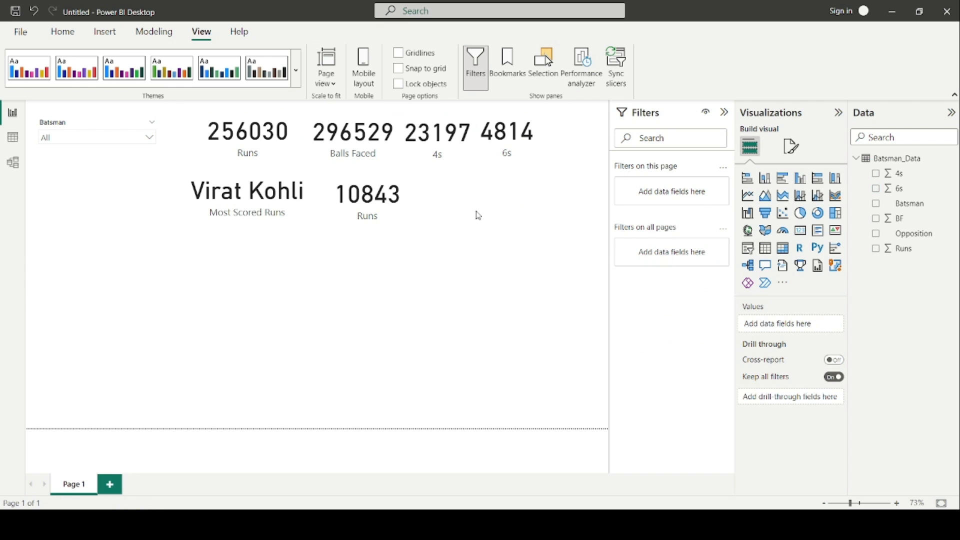
pyautogui.moveTo(372, 210); pyautogui.dragTo(345, 213)
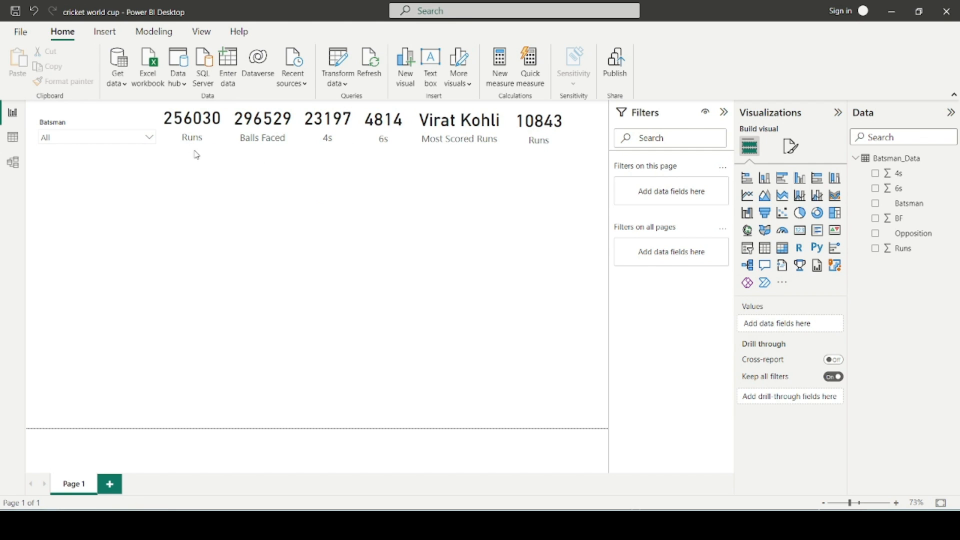
# - Import the Bowler_data CSV file from the Cricket World Cup folder and open it for transformation in Power Query Editor
pyautogui.click(120, 83)
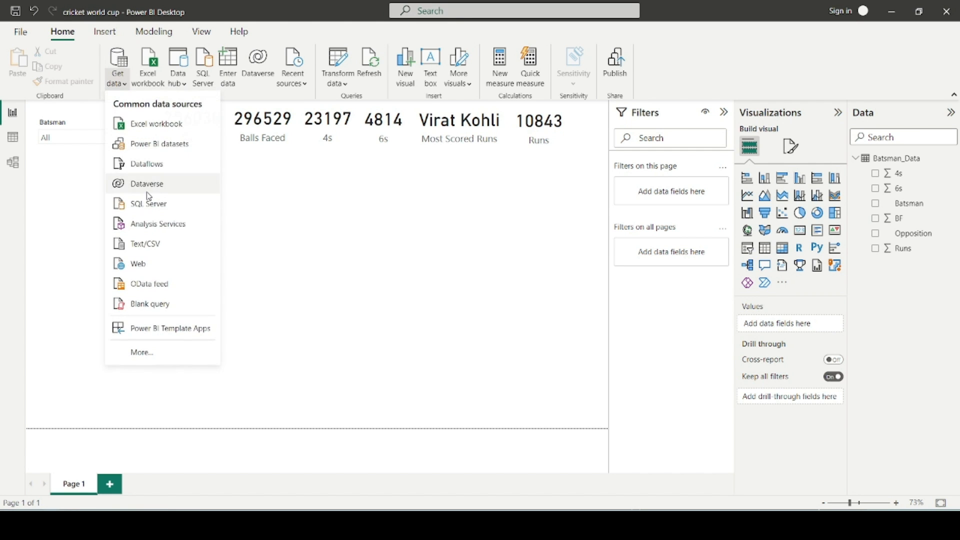
pyautogui.click(131, 242)
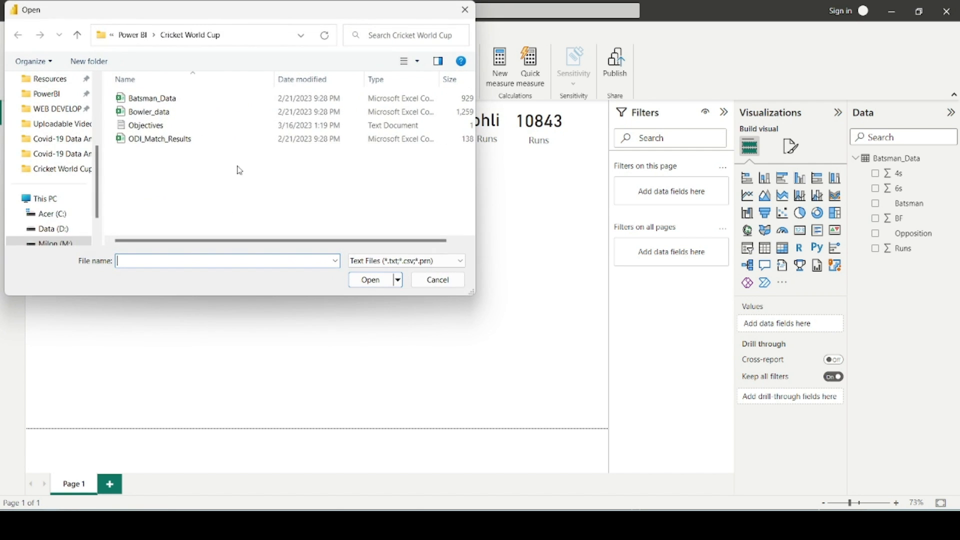
pyautogui.doubleClick(180, 111)
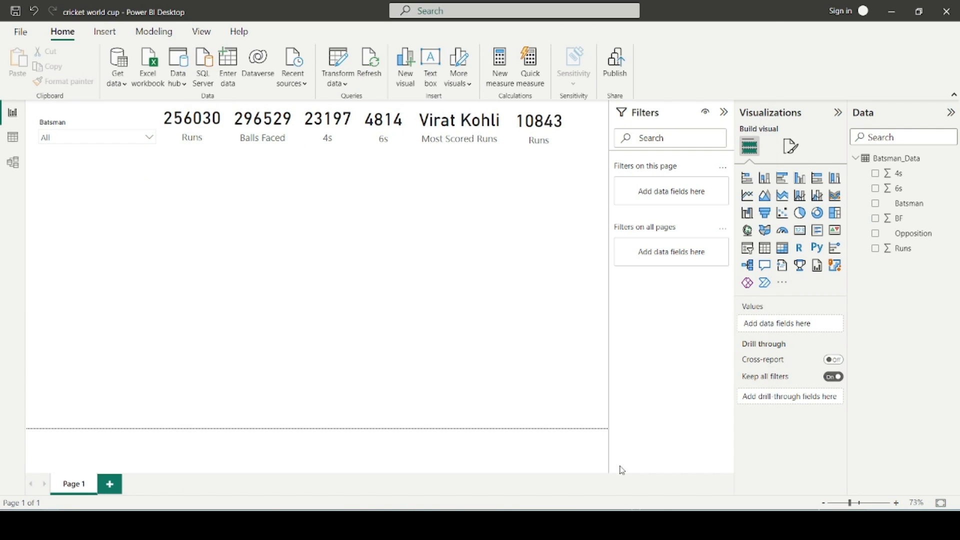
pyautogui.click(661, 435)
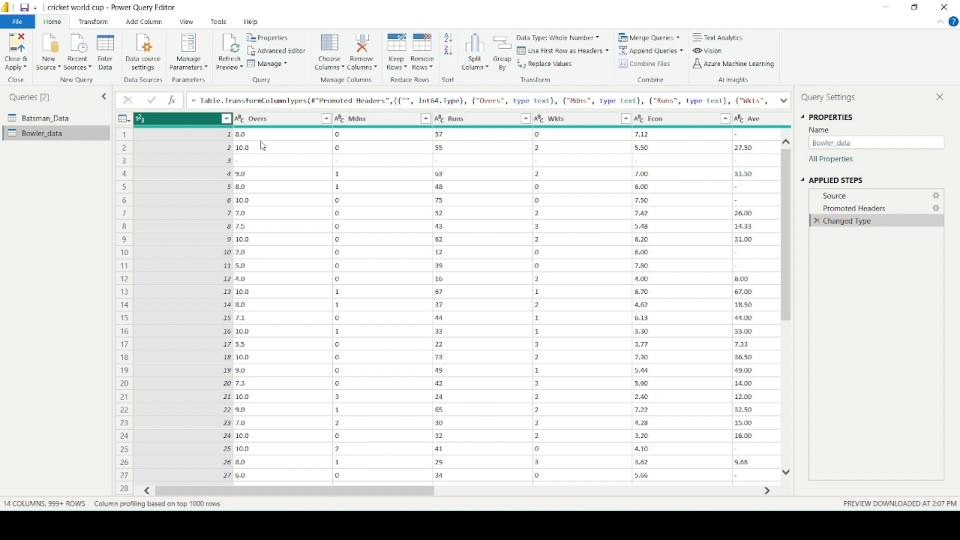
# - Remove the unnamed index, Econ, Ave, SR, Opposition, Ground, Start Date, Match_ID and Player_ID columns from Bowler_data
pyautogui.moveTo(325, 495); pyautogui.dragTo(412, 496)
pyautogui.click(365, 125)
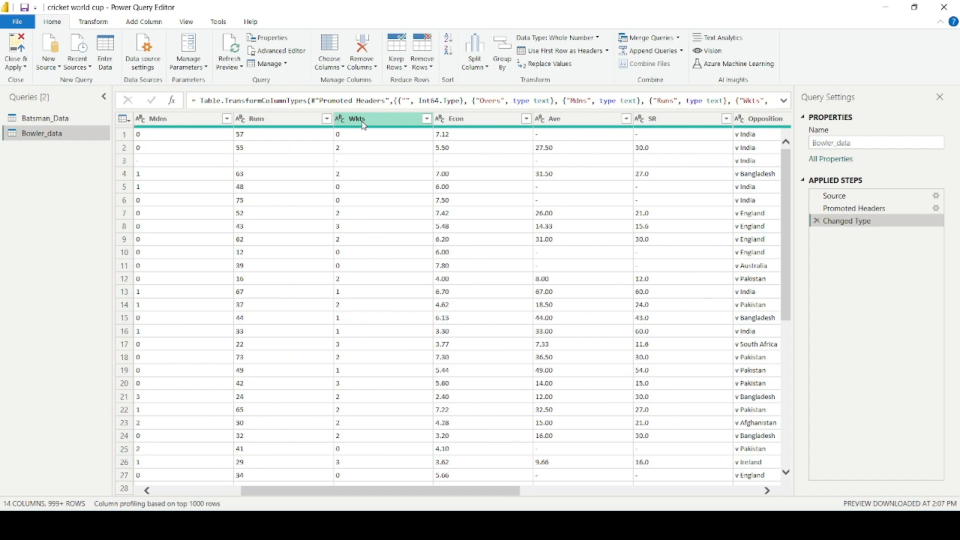
pyautogui.click(472, 125)
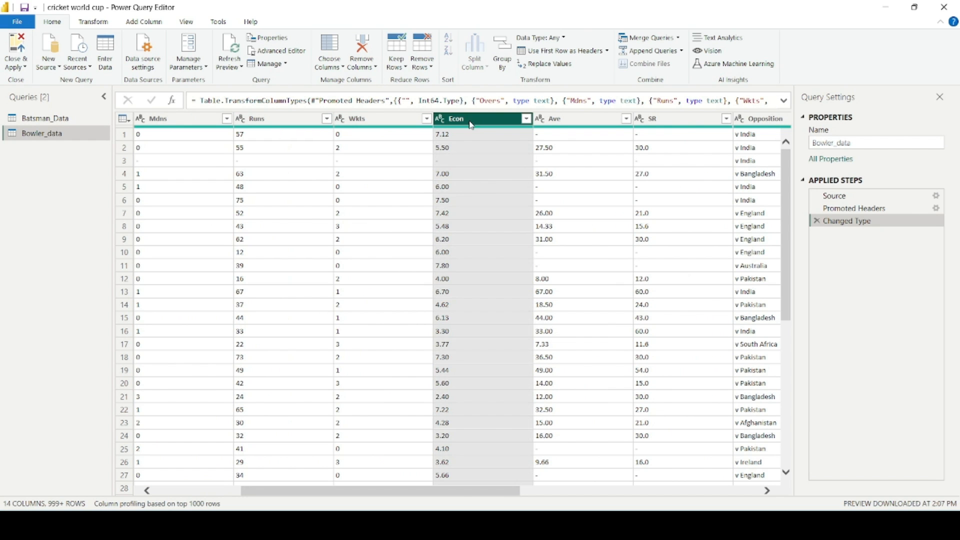
pyautogui.moveTo(455, 492); pyautogui.dragTo(529, 493)
pyautogui.keyDown('ctrl'); pyautogui.click(410, 120); pyautogui.keyUp('ctrl')
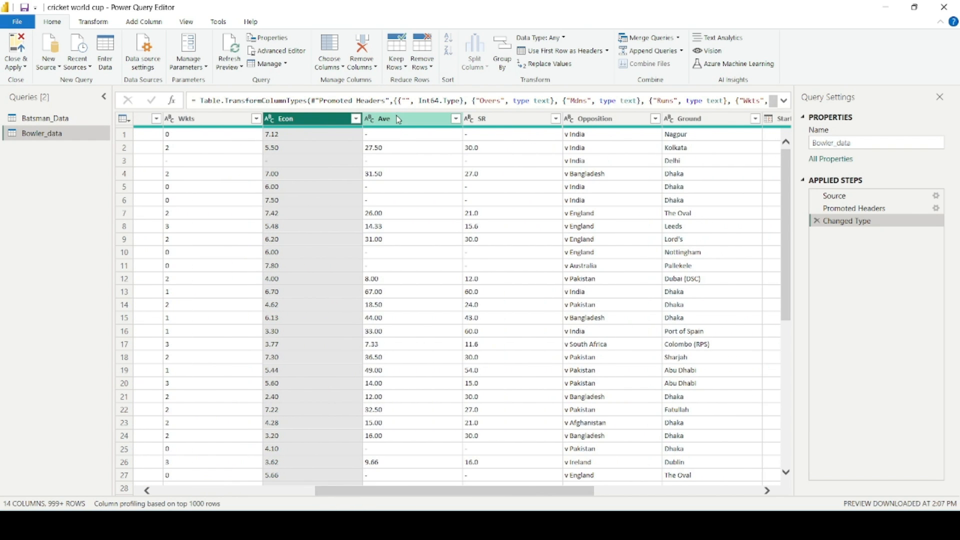
pyautogui.keyDown('ctrl'); pyautogui.click(482, 125); pyautogui.keyUp('ctrl')
pyautogui.keyDown('ctrl'); pyautogui.click(431, 126); pyautogui.keyUp('ctrl')
pyautogui.keyDown('ctrl'); pyautogui.click(481, 125); pyautogui.keyUp('ctrl')
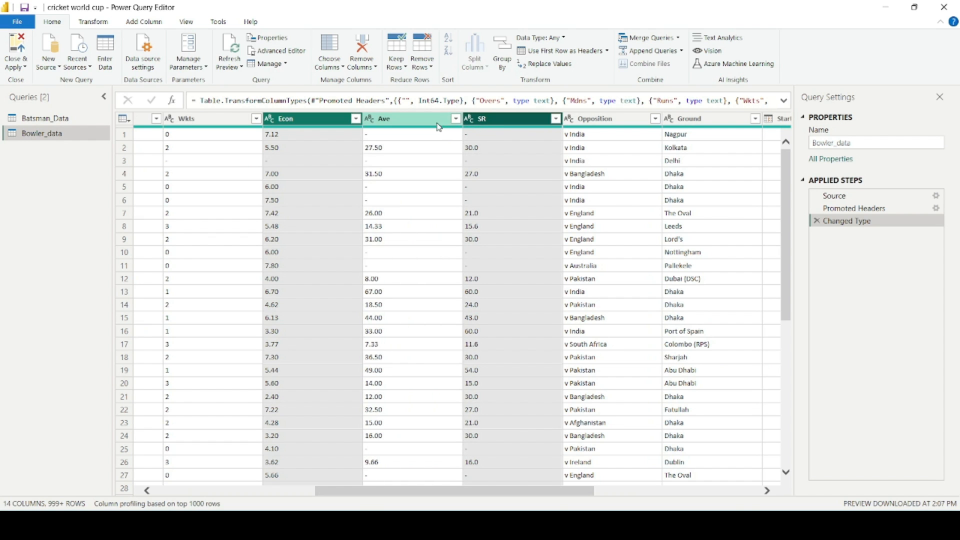
pyautogui.keyDown('ctrl'); pyautogui.click(440, 126); pyautogui.keyUp('ctrl')
pyautogui.keyDown('ctrl'); pyautogui.click(701, 119); pyautogui.keyUp('ctrl')
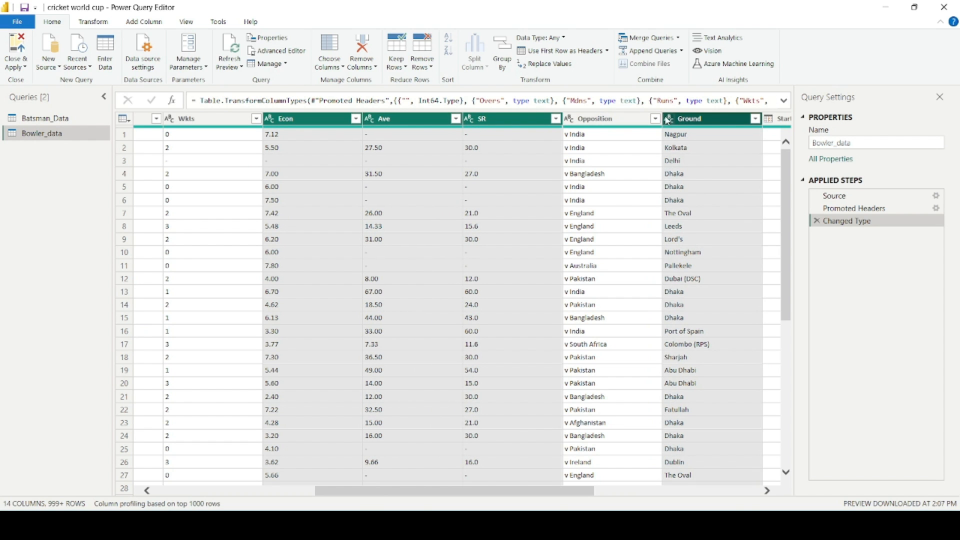
pyautogui.keyDown('ctrl'); pyautogui.click(600, 119); pyautogui.keyUp('ctrl')
pyautogui.moveTo(483, 492); pyautogui.dragTo(648, 493)
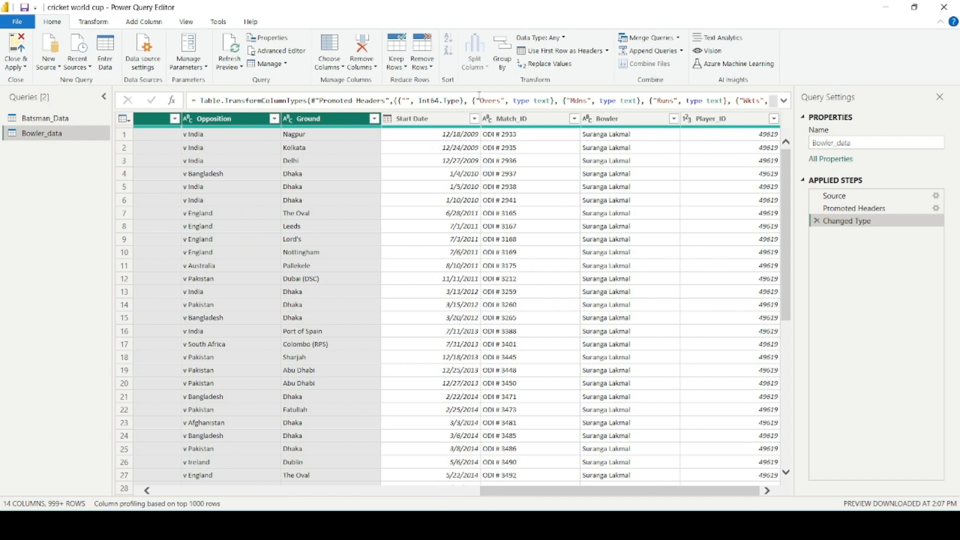
pyautogui.keyDown('ctrl'); pyautogui.click(430, 119); pyautogui.keyUp('ctrl')
pyautogui.keyDown('ctrl'); pyautogui.click(522, 120); pyautogui.keyUp('ctrl')
pyautogui.keyDown('ctrl'); pyautogui.click(701, 119); pyautogui.keyUp('ctrl')
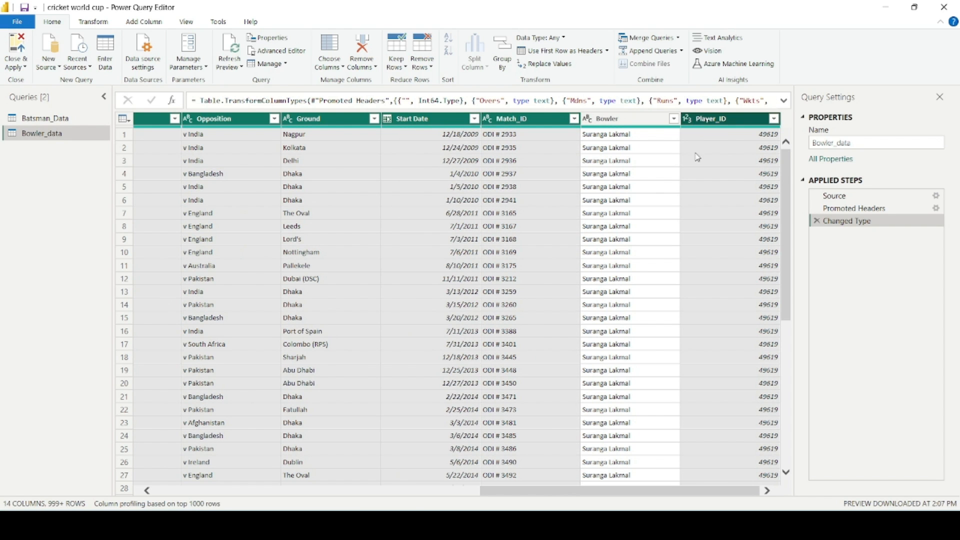
pyautogui.click(364, 50)
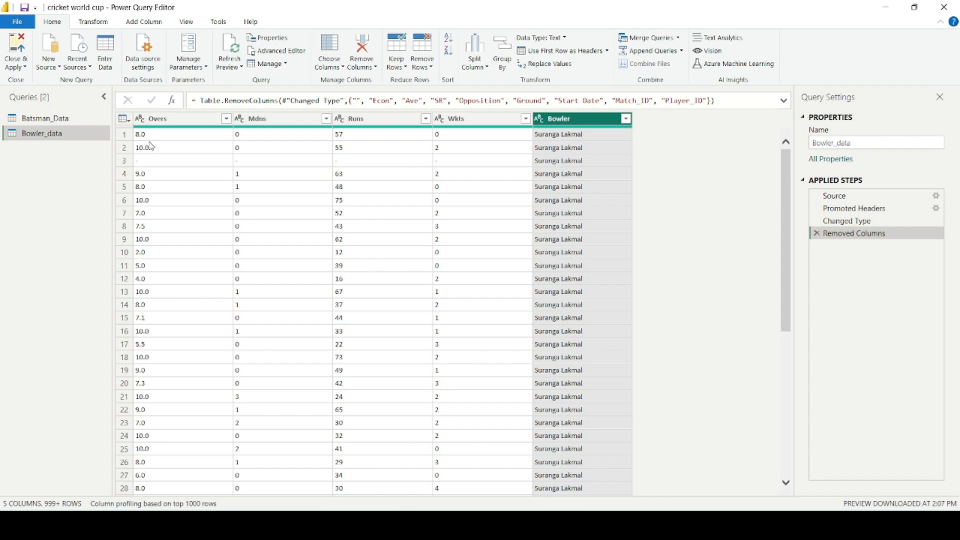
# - Replace the "-" values with 0 in the Overs column of Bowler_data
pyautogui.click(173, 121)
pyautogui.click(161, 162)
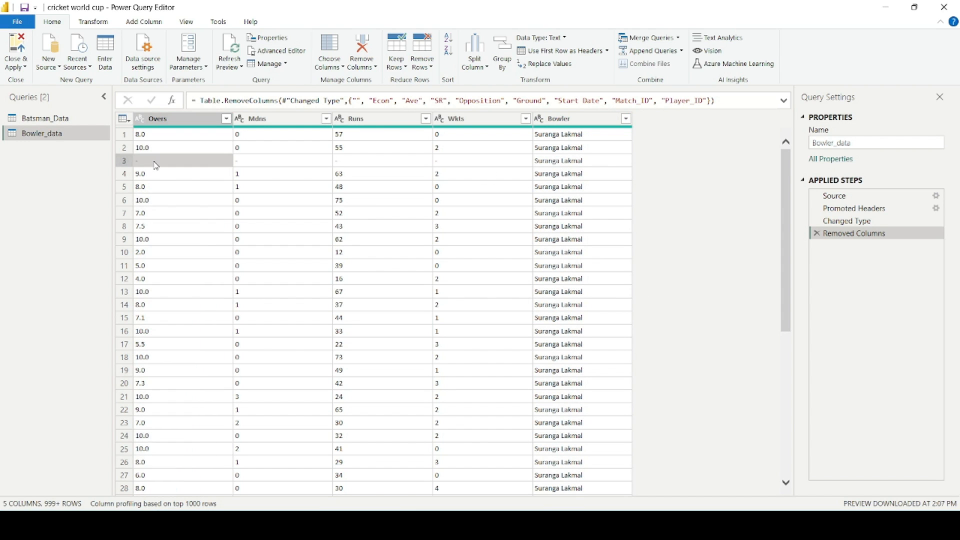
pyautogui.click(112, 22)
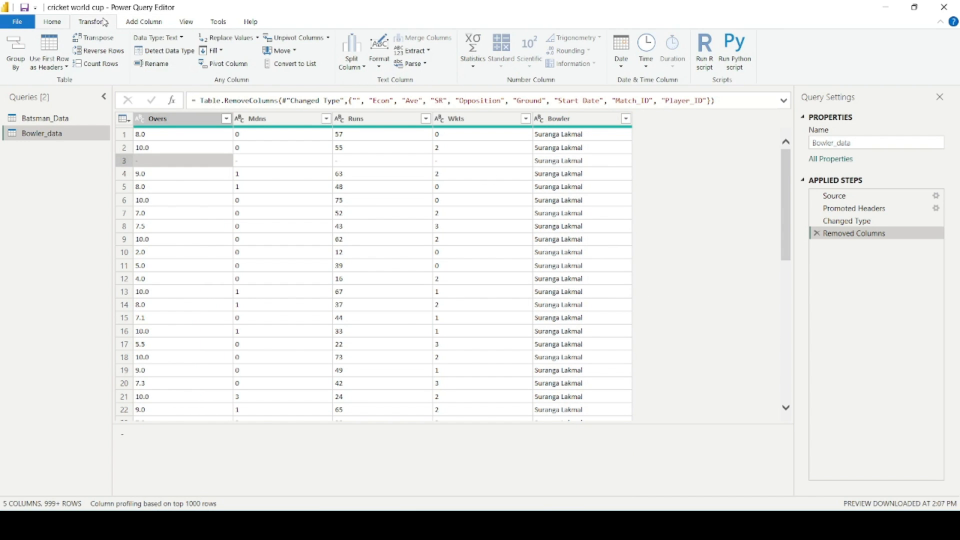
pyautogui.click(220, 44)
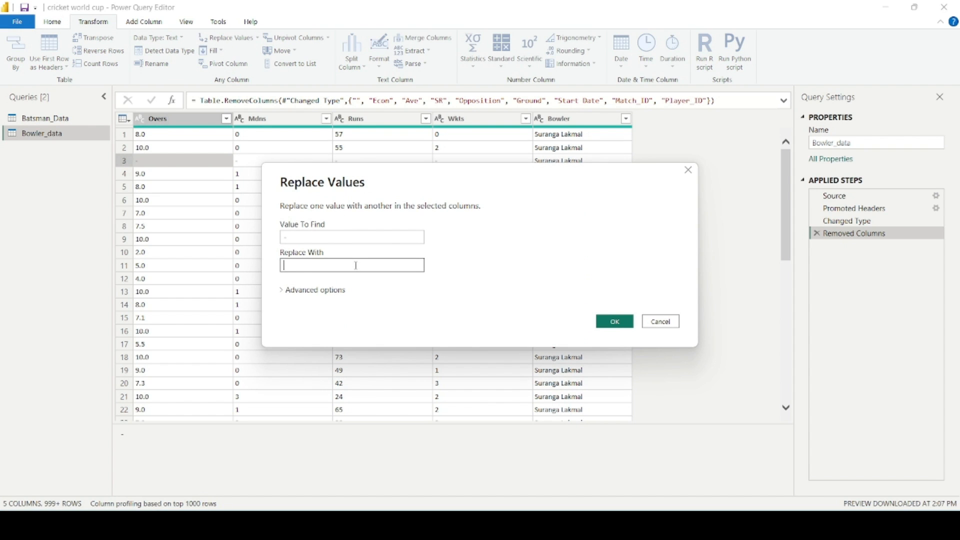
pyautogui.click(615, 321)
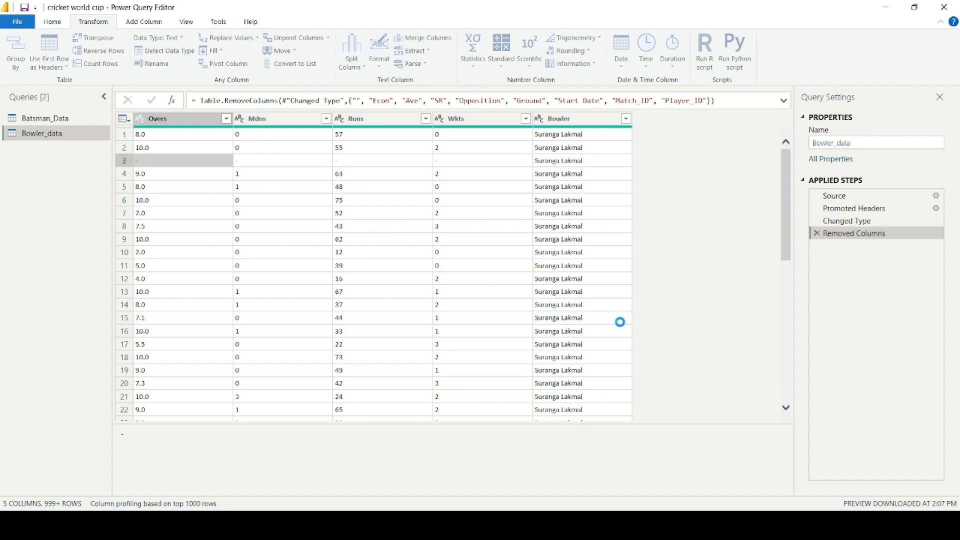
# - Replace the "-" values with 0 in the Mdns, Runs and Wkts columns of Bowler_data
pyautogui.click(275, 122)
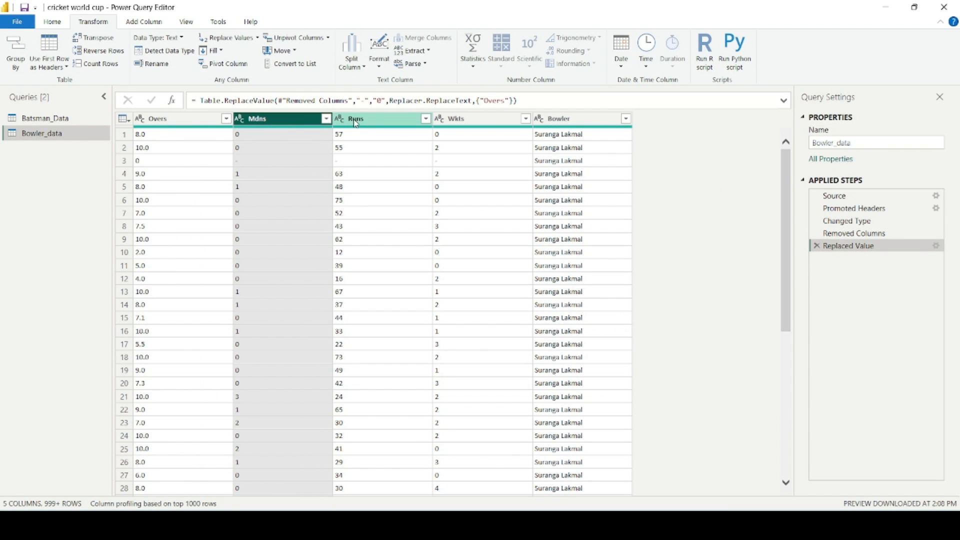
pyautogui.keyDown('ctrl'); pyautogui.click(356, 123); pyautogui.keyUp('ctrl')
pyautogui.keyDown('ctrl'); pyautogui.click(435, 123); pyautogui.keyUp('ctrl')
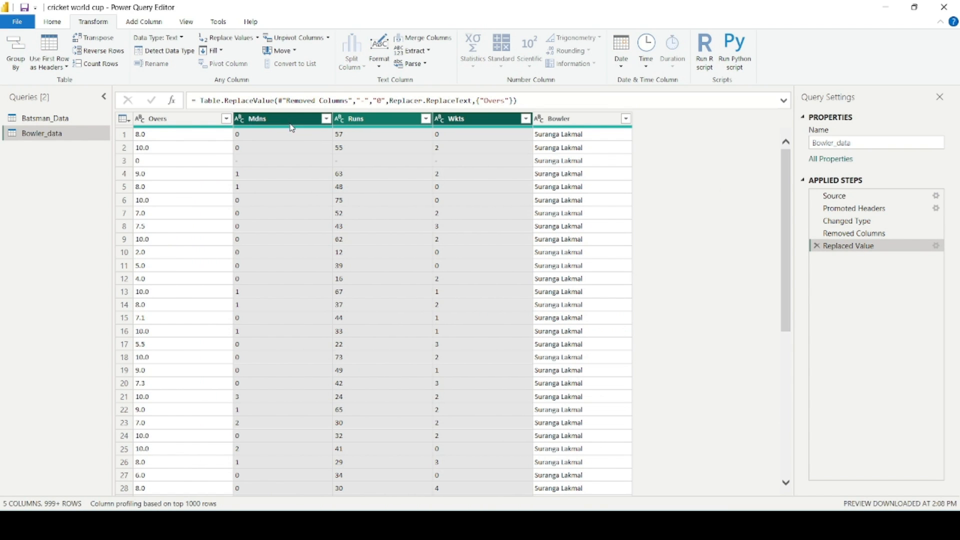
pyautogui.click(228, 37)
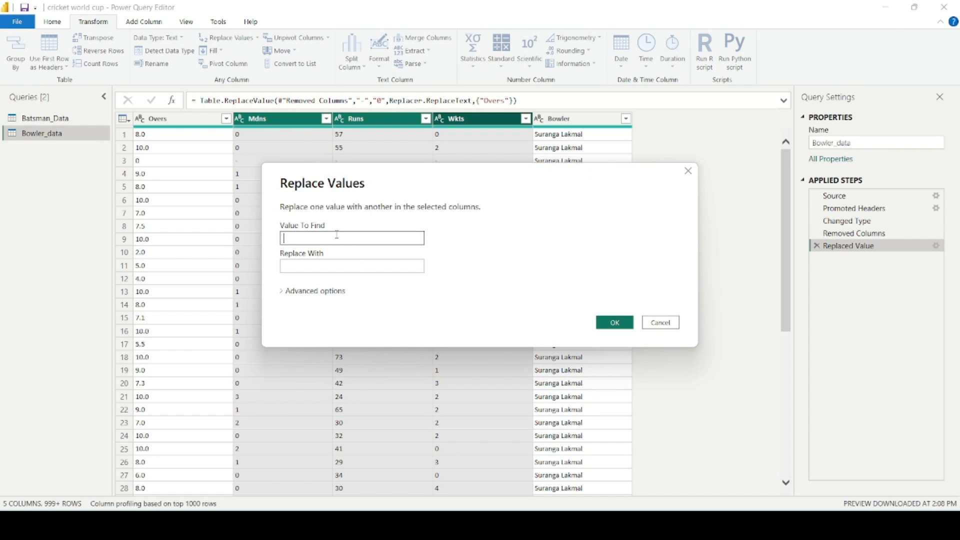
pyautogui.click(328, 265)
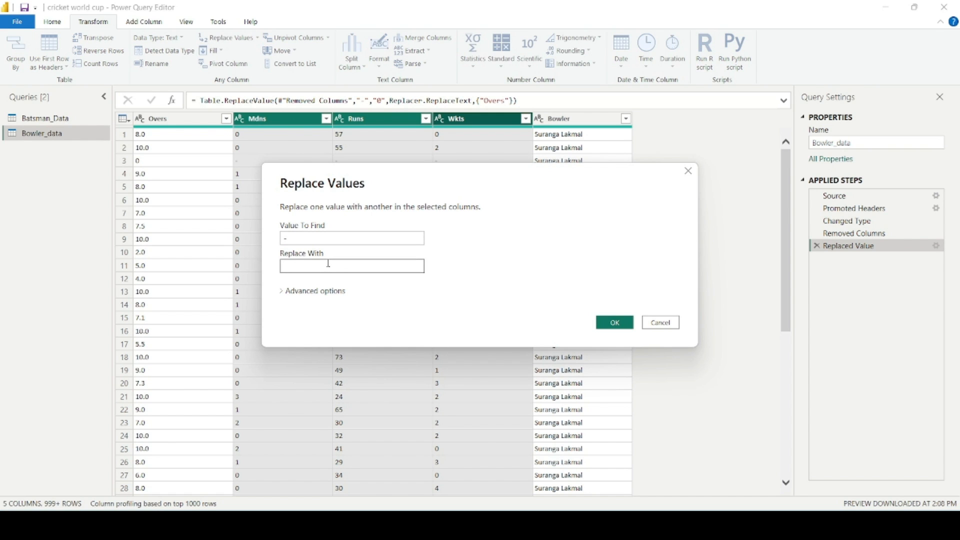
pyautogui.write('0')
pyautogui.press('Return')
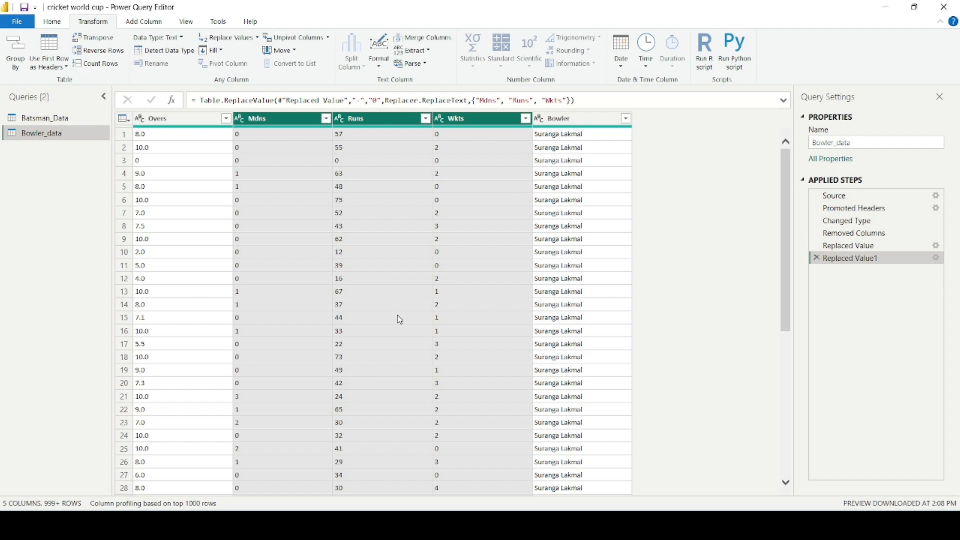
pyautogui.scroll(-12, 396, 313)
pyautogui.scroll(12, 396, 311)
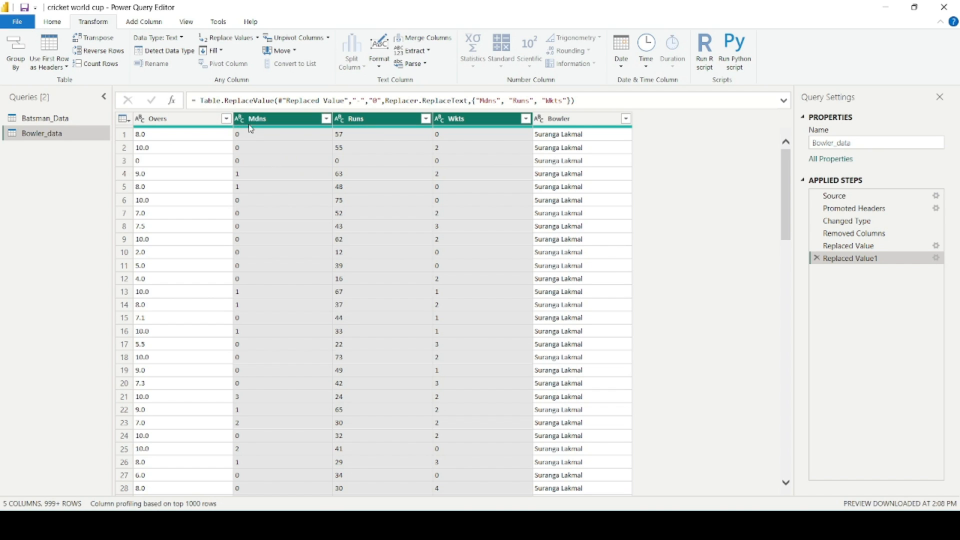
# - Change the Overs, Mdns, Runs and Wkts columns to the Whole Number data type and apply the query changes to the report
pyautogui.click(176, 122)
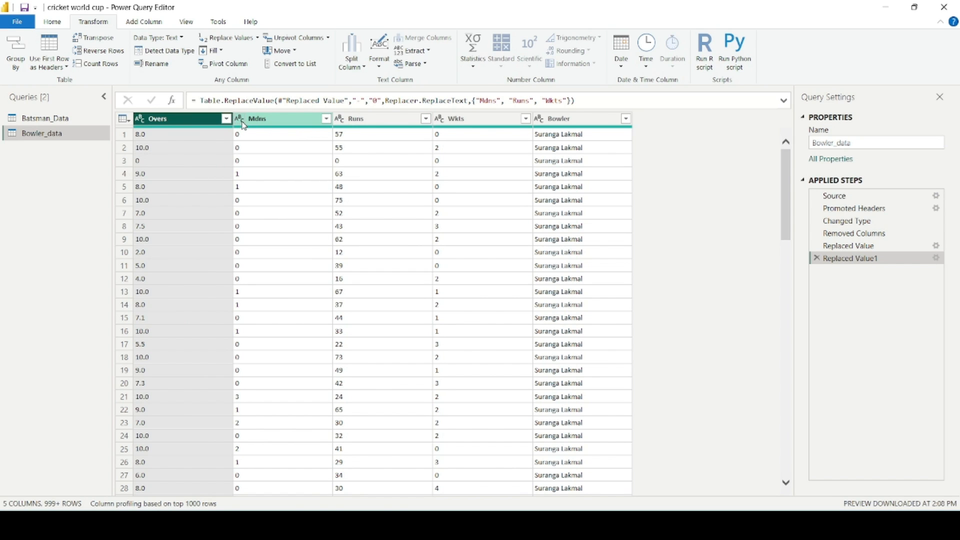
pyautogui.keyDown('ctrl'); pyautogui.click(273, 125); pyautogui.keyUp('ctrl')
pyautogui.keyDown('ctrl'); pyautogui.click(341, 121); pyautogui.keyUp('ctrl')
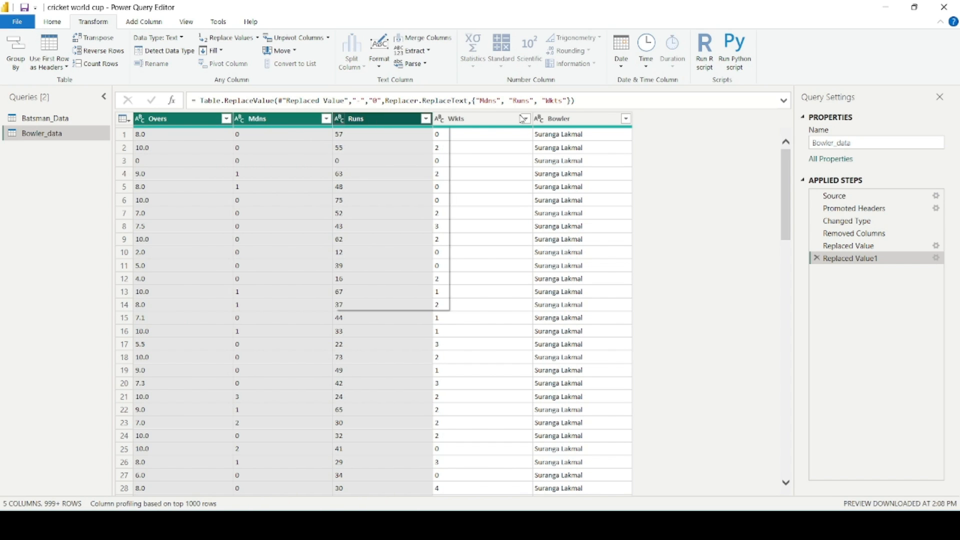
pyautogui.keyDown('ctrl'); pyautogui.click(486, 122); pyautogui.keyUp('ctrl')
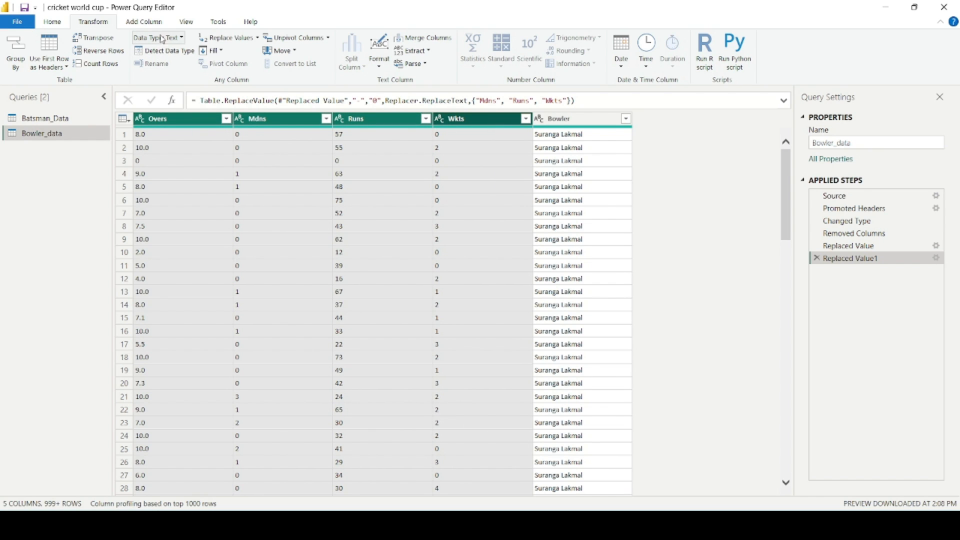
pyautogui.click(184, 41)
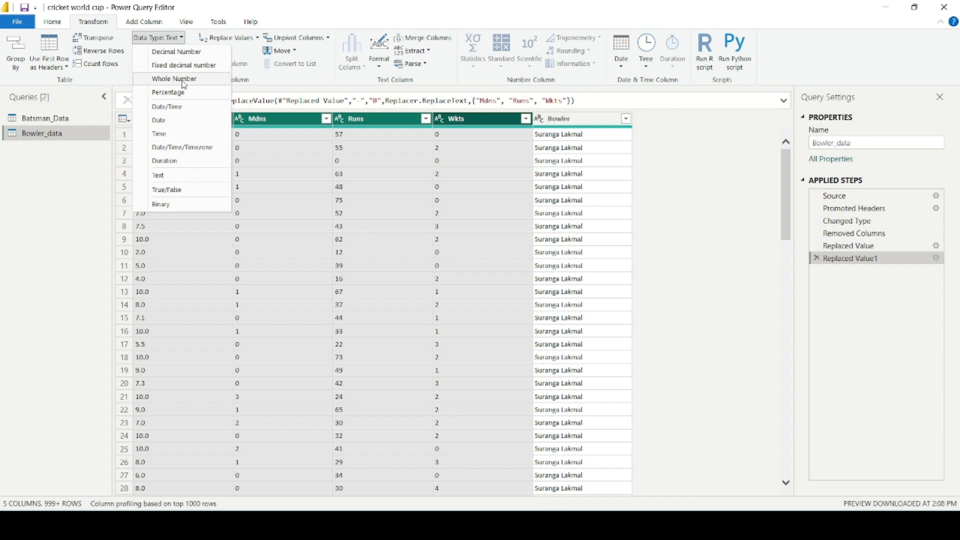
pyautogui.click(176, 79)
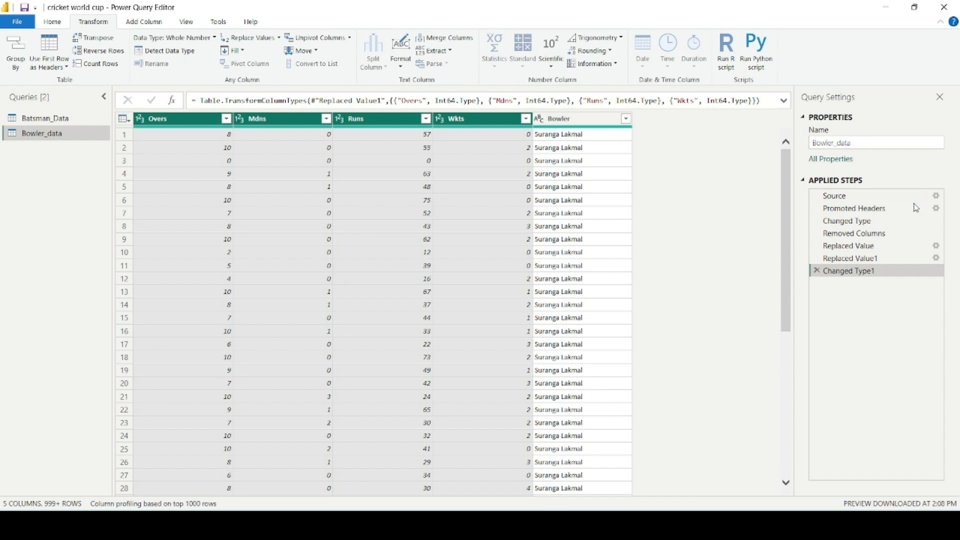
pyautogui.scroll(-10, 551, 206)
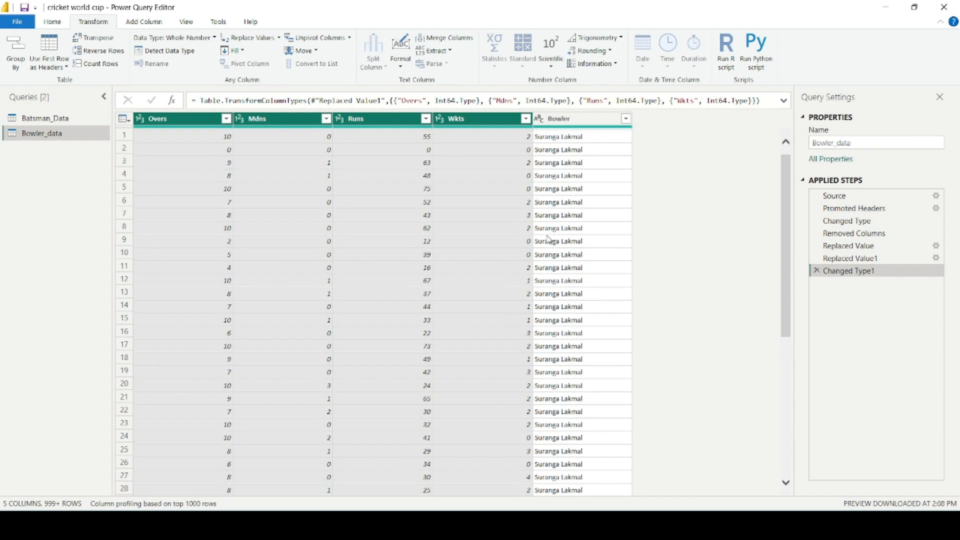
pyautogui.scroll(10, 650, 210)
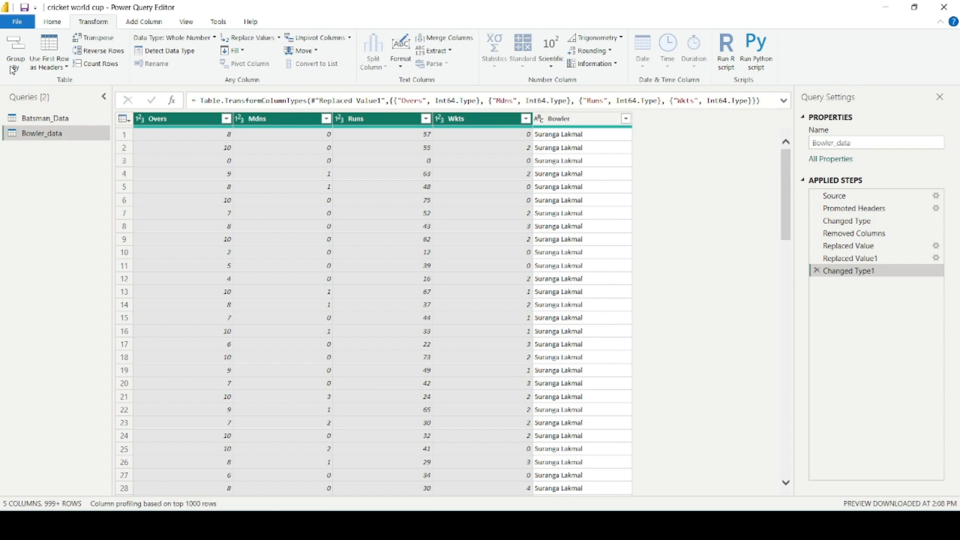
pyautogui.click(50, 23)
pyautogui.click(16, 51)
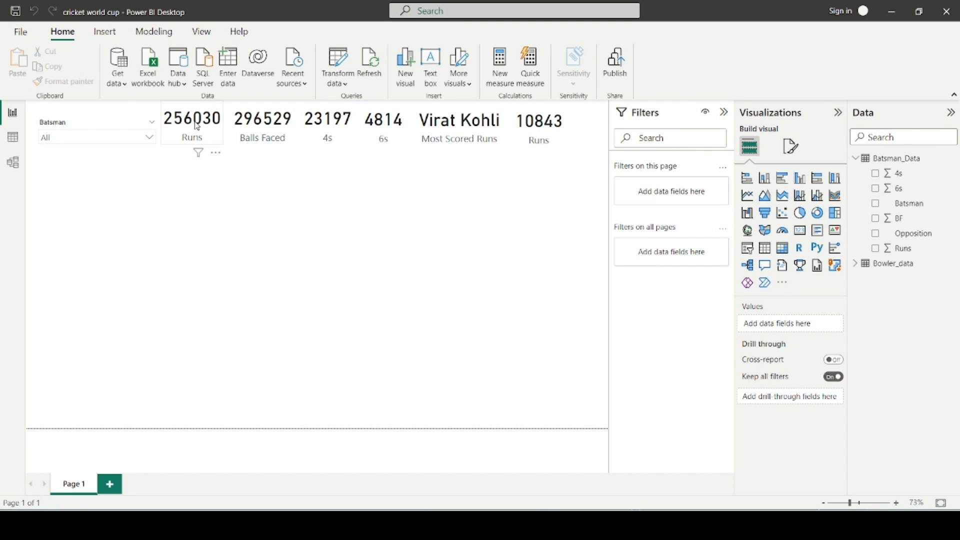
# - Add a slicer to the report page using the Bowler field from Bowler_data
pyautogui.click(747, 248)
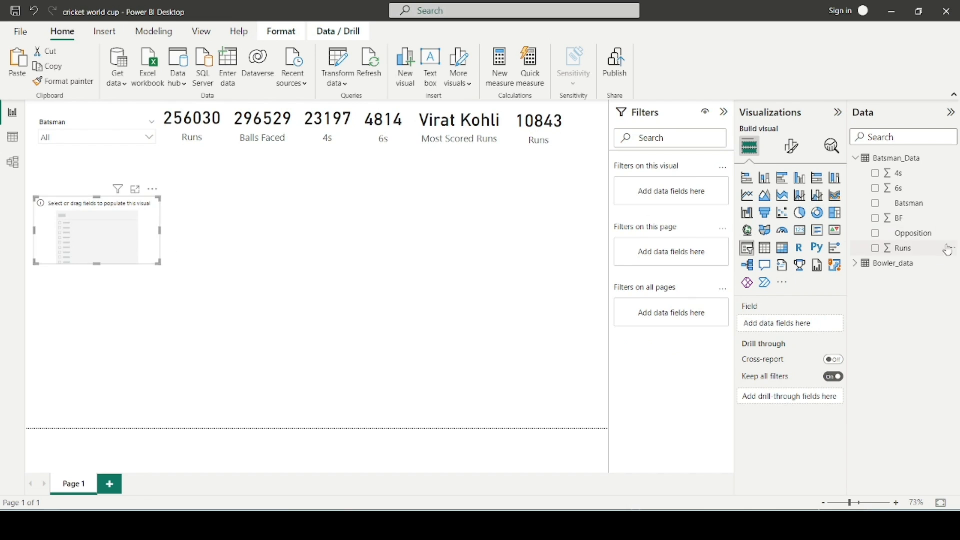
pyautogui.click(857, 265)
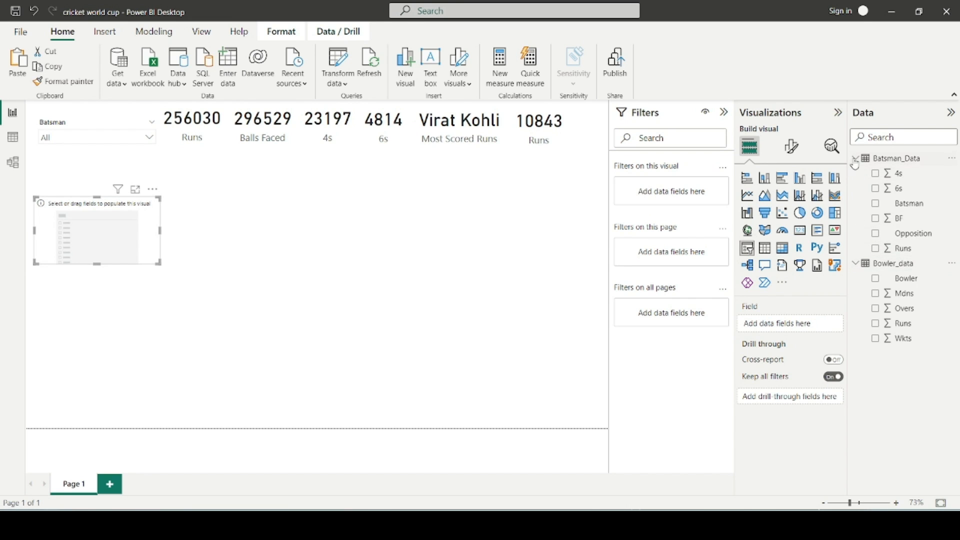
pyautogui.moveTo(899, 280); pyautogui.dragTo(796, 326)
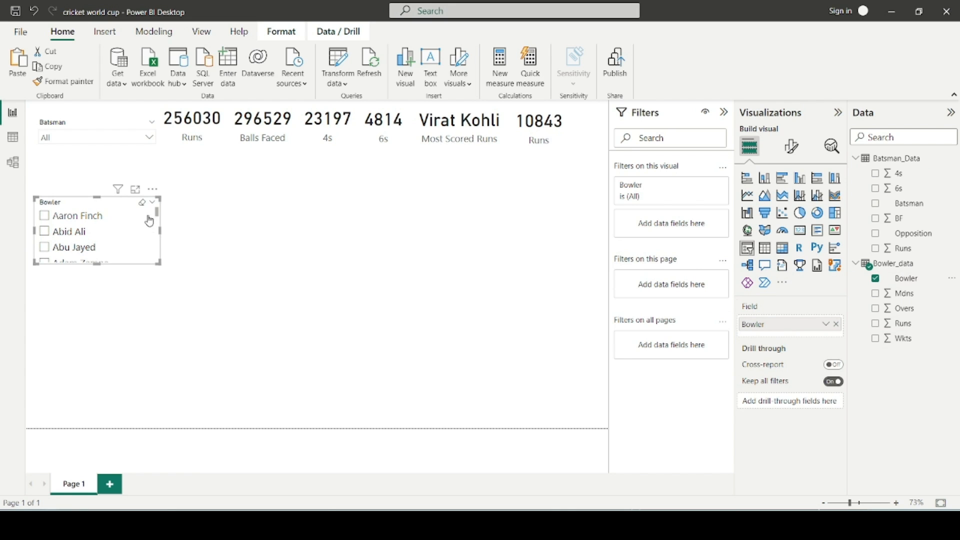
# - Set the Bowler slicer's style to Dropdown, then shrink it and place it directly beneath the Batsman slicer
pyautogui.click(792, 146)
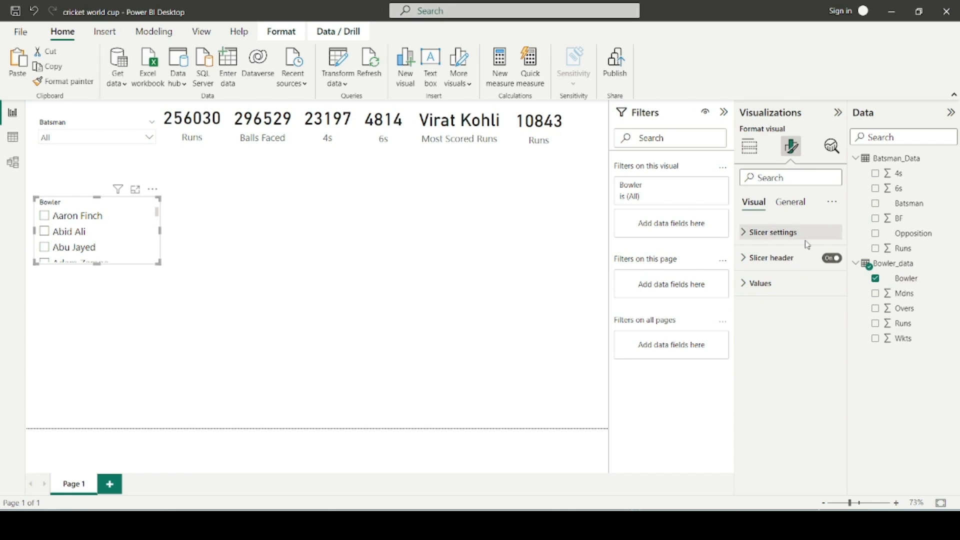
pyautogui.click(784, 233)
pyautogui.click(788, 290)
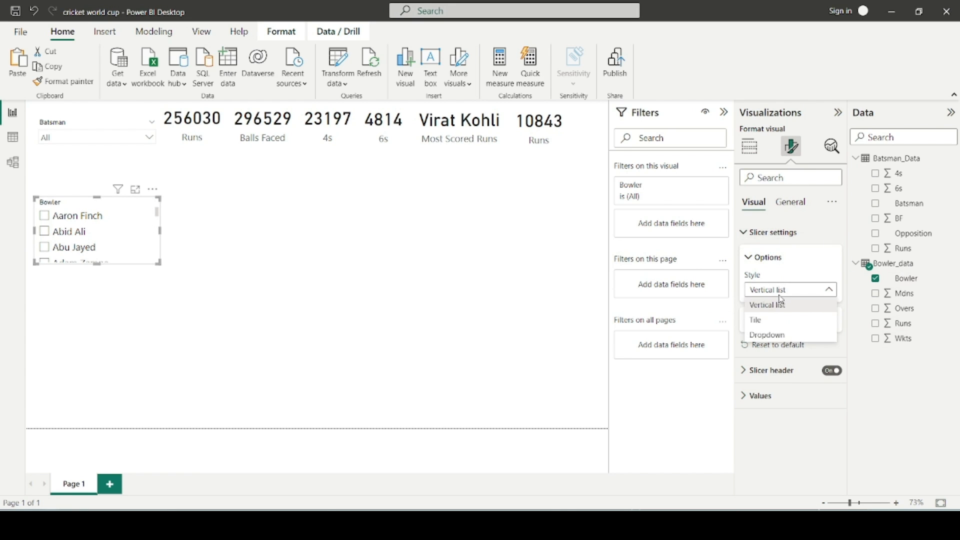
pyautogui.click(782, 335)
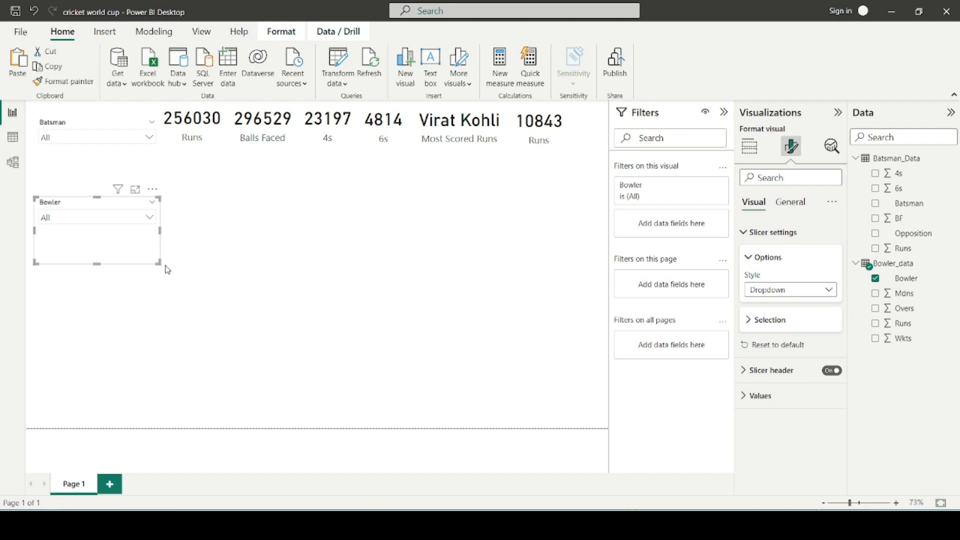
pyautogui.moveTo(160, 264); pyautogui.dragTo(123, 166)
pyautogui.click(352, 298)
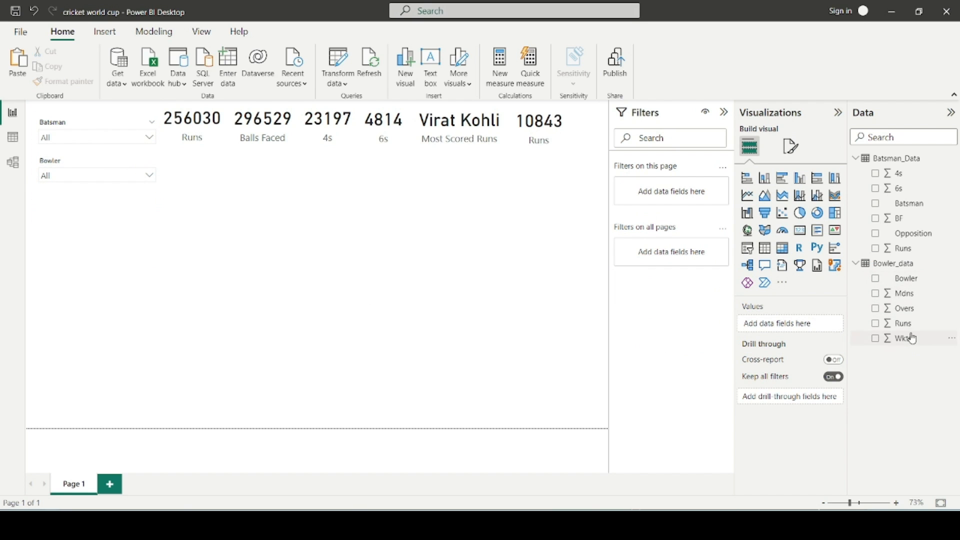
# - Add a card with the Wkts field from Bowler_data and move it beside the Bowler slicer
pyautogui.click(800, 231)
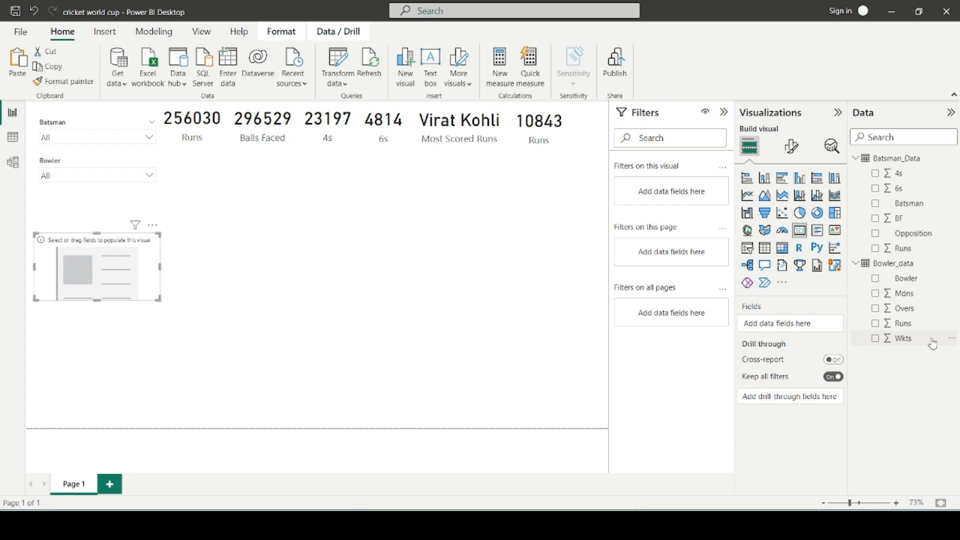
pyautogui.moveTo(913, 339); pyautogui.dragTo(780, 325)
pyautogui.moveTo(143, 271); pyautogui.dragTo(276, 211)
# - Rename the Wkts card's field to Wickets, then shrink the card and place it just below the Bowler slicer
pyautogui.doubleClick(794, 326)
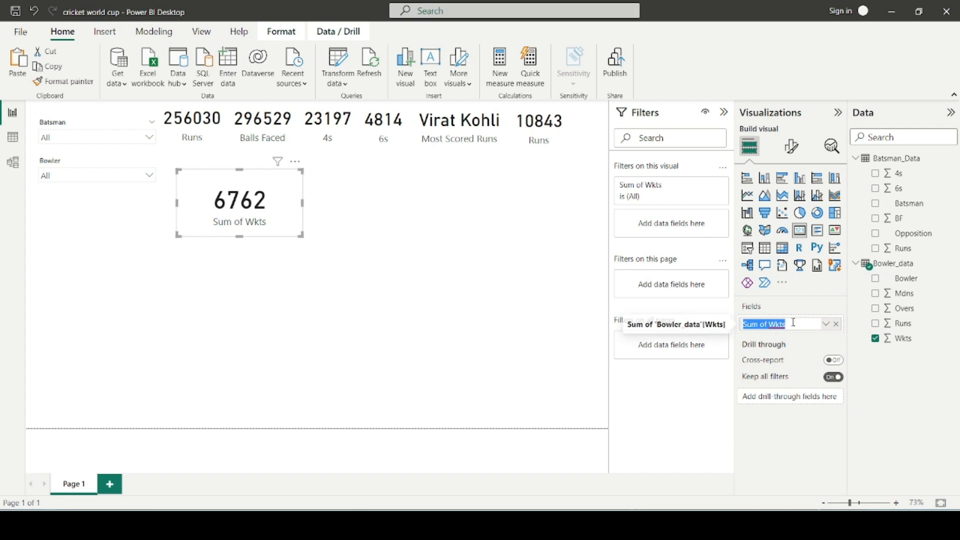
pyautogui.write('W')
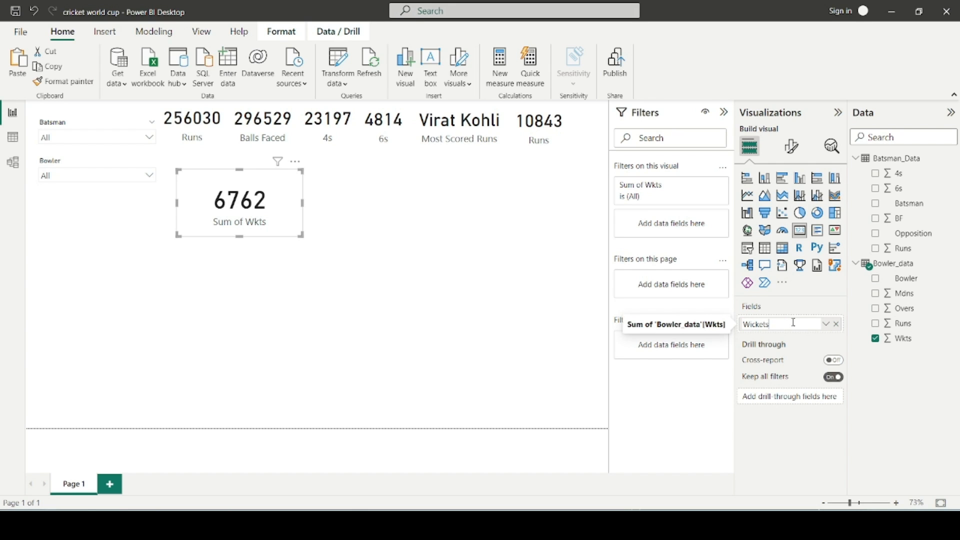
pyautogui.write('ickets')
pyautogui.press('Return')
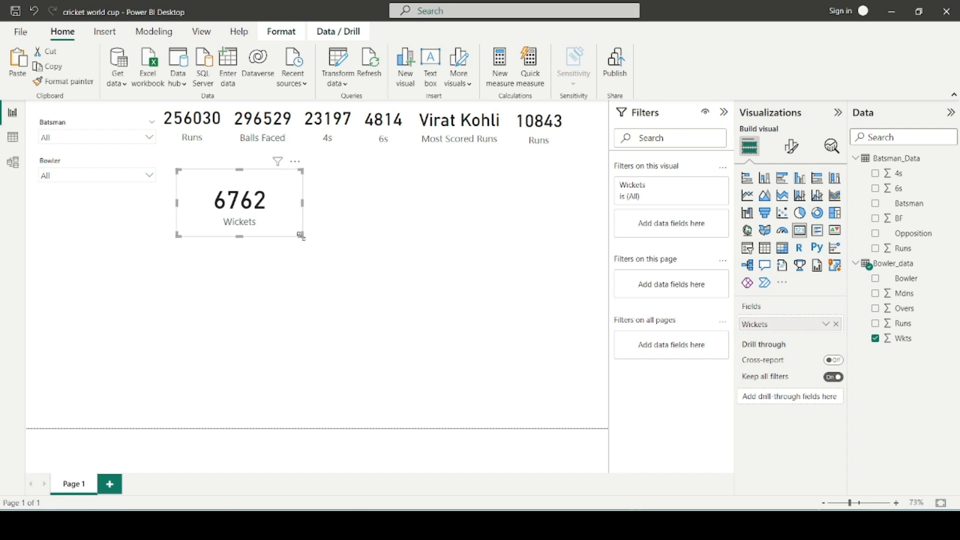
pyautogui.moveTo(297, 238); pyautogui.dragTo(183, 251)
pyautogui.click(601, 279)
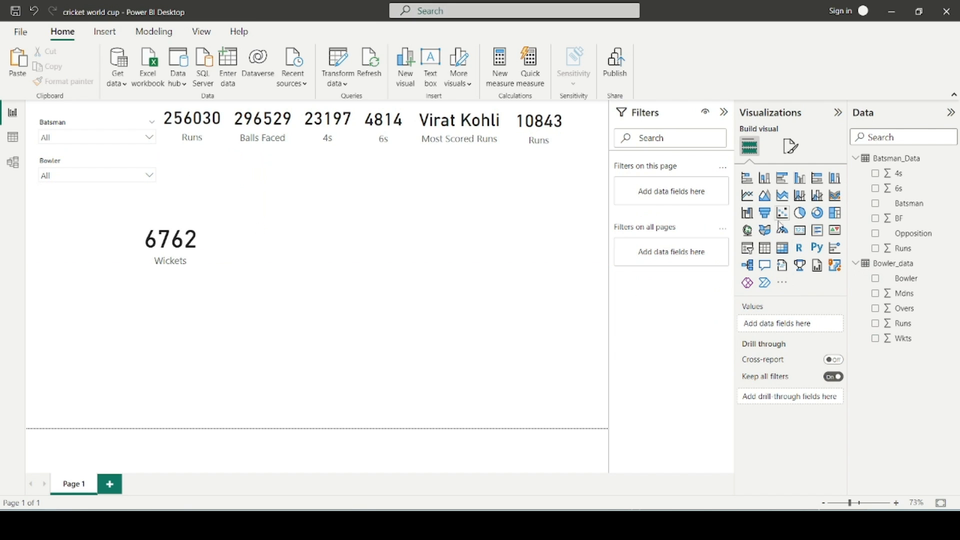
# - Add a card with the Overs field from Bowler_data to the right of the Wickets card and rename its field to Overs
pyautogui.click(800, 230)
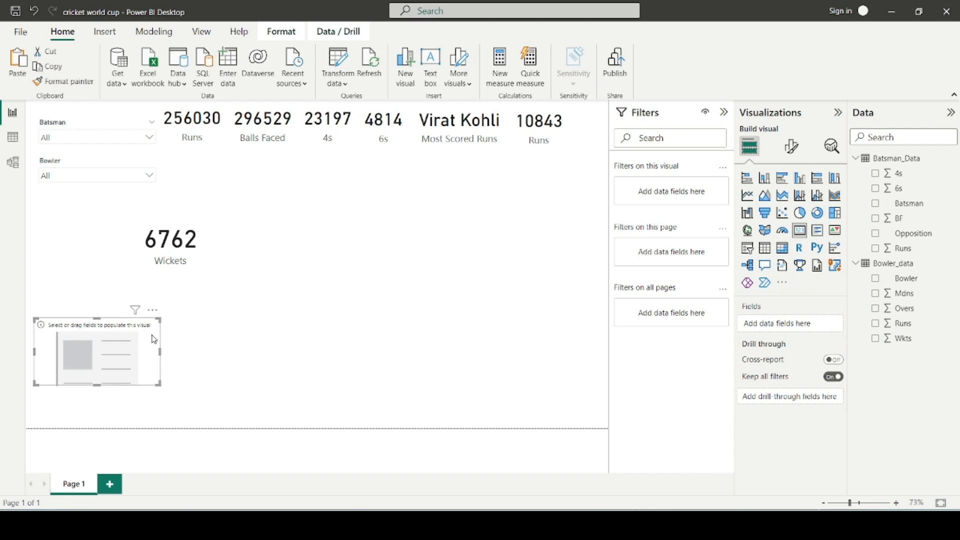
pyautogui.moveTo(75, 349); pyautogui.dragTo(323, 222)
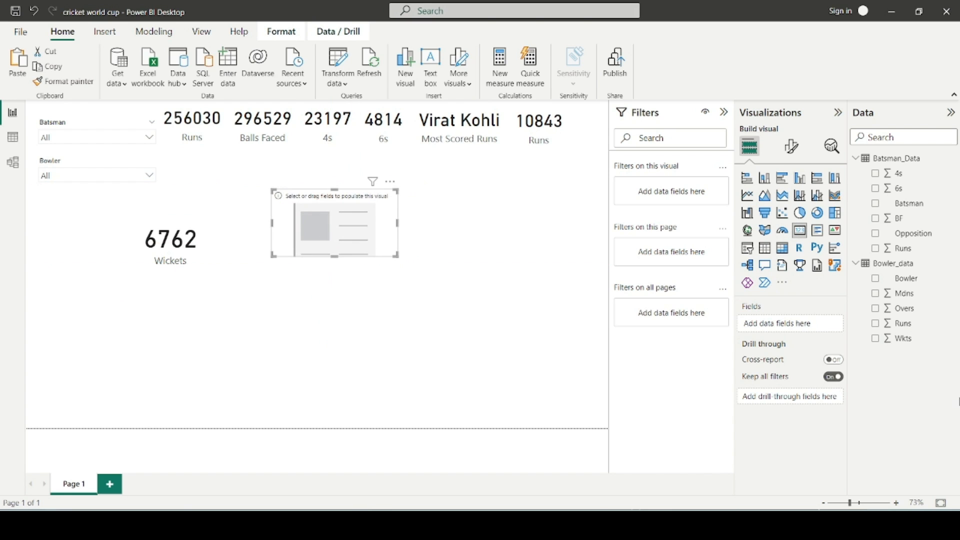
pyautogui.moveTo(910, 312); pyautogui.dragTo(798, 324)
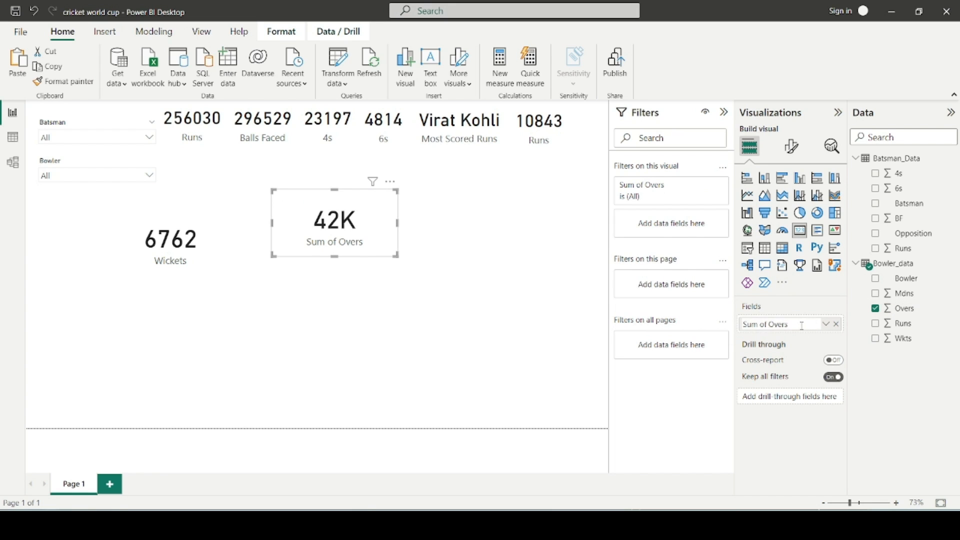
pyautogui.doubleClick(802, 325)
pyautogui.write('Ove')
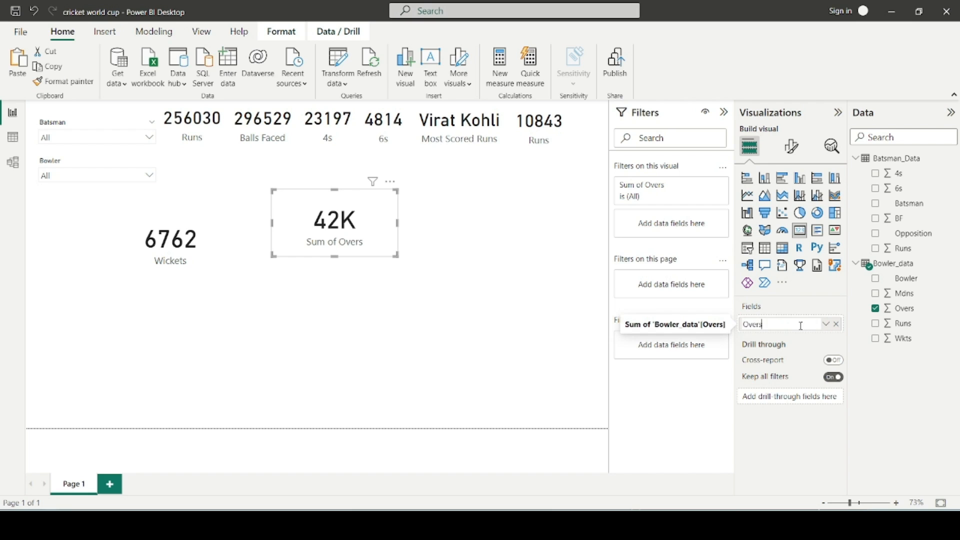
pyautogui.press('Return')
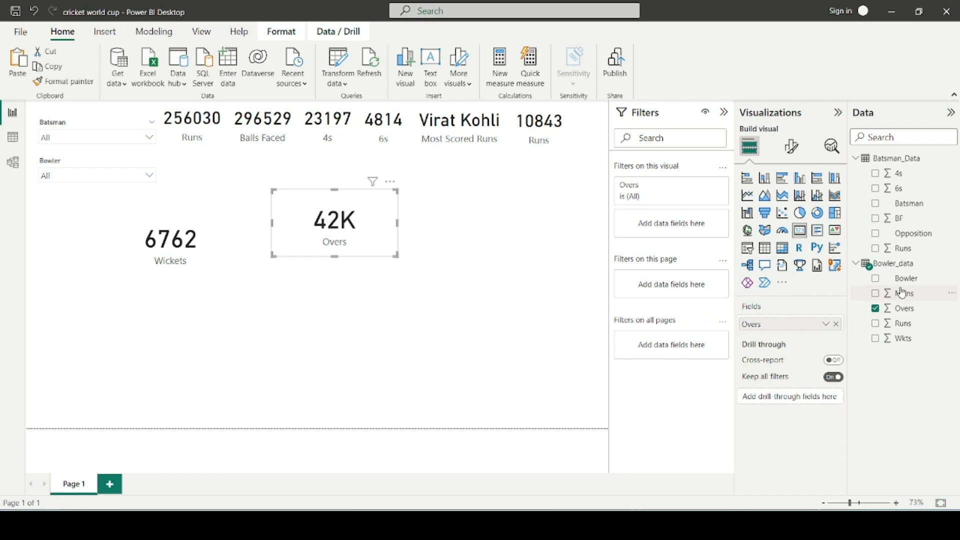
pyautogui.click(524, 322)
# - Add a card with the Mdns field from Bowler_data to the right of the Overs card and shift it slightly closer
pyautogui.click(800, 231)
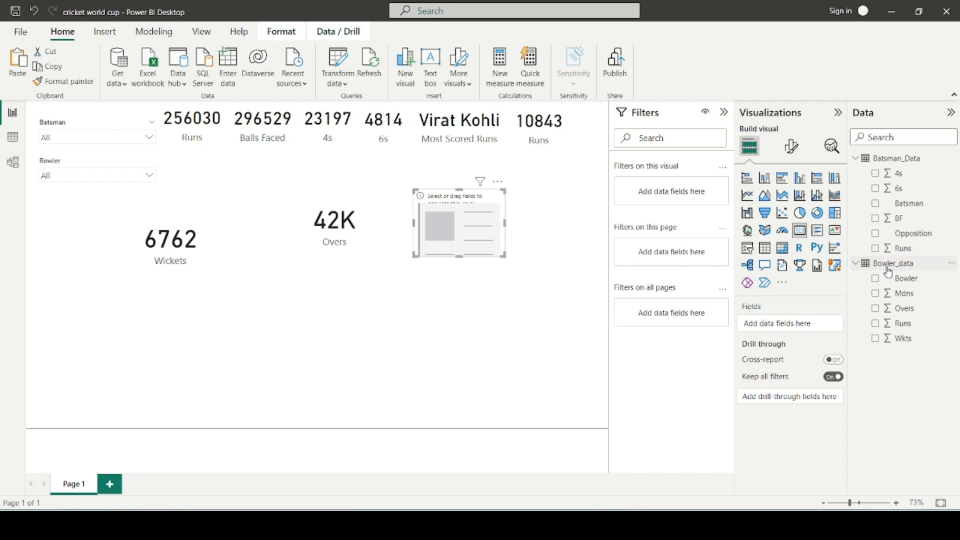
pyautogui.moveTo(890, 272)
pyautogui.moveTo(900, 293); pyautogui.dragTo(780, 324)
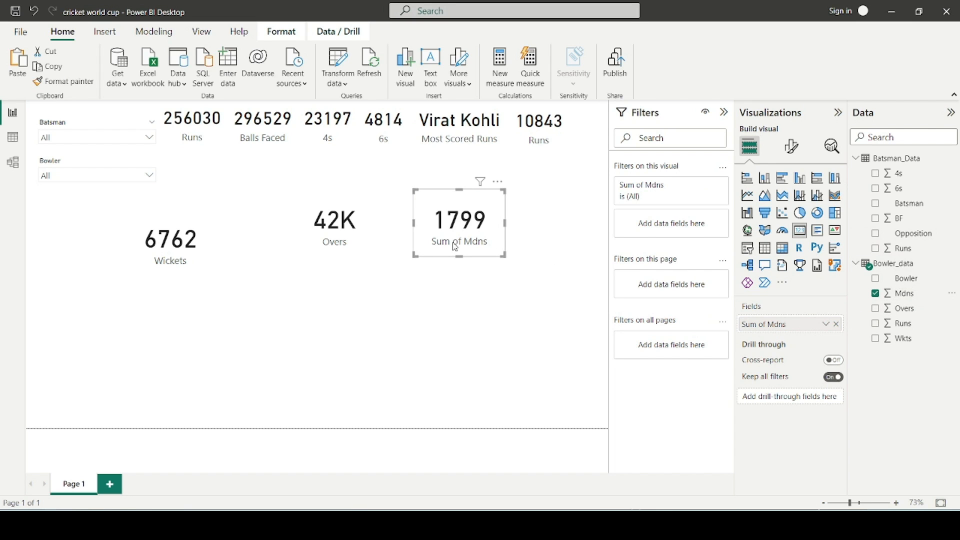
pyautogui.moveTo(470, 239); pyautogui.dragTo(455, 232)
pyautogui.click(497, 266)
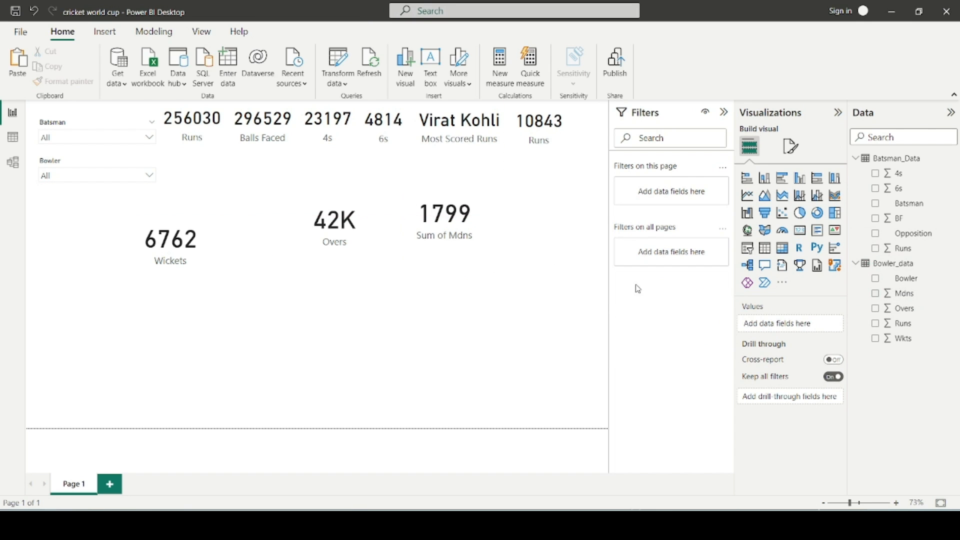
# - Add a card with the Runs field from Bowler_data, place it below the Mdns card and reduce its height slightly
pyautogui.click(800, 231)
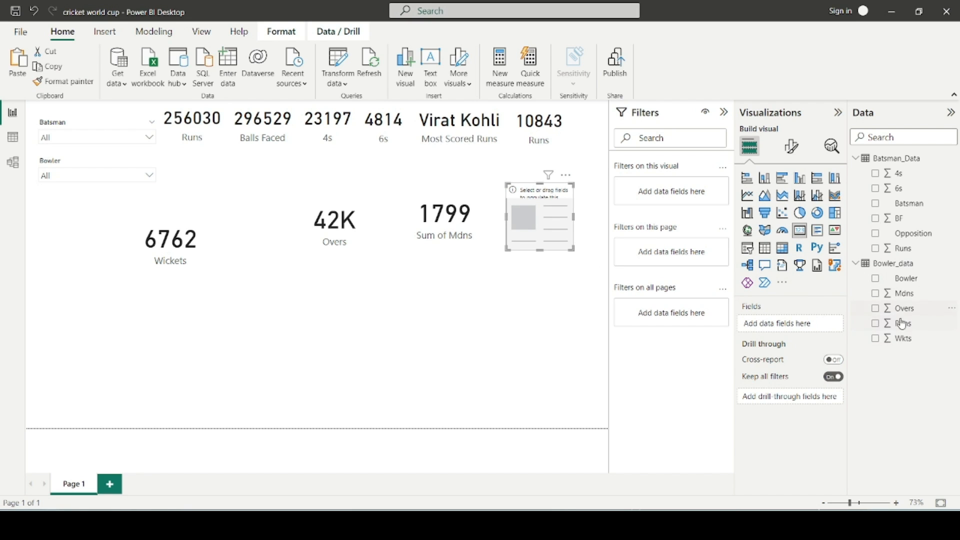
pyautogui.moveTo(915, 330); pyautogui.dragTo(808, 328)
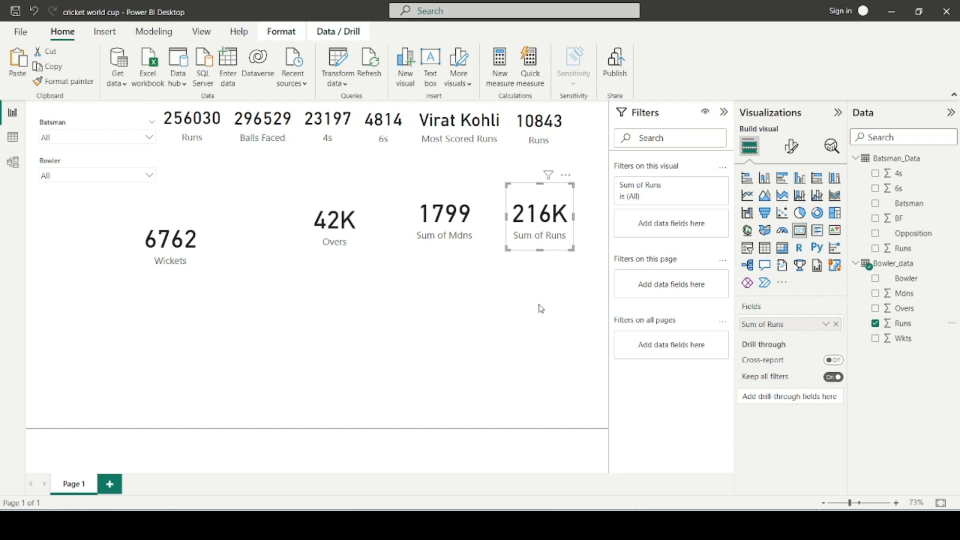
pyautogui.moveTo(543, 231); pyautogui.dragTo(499, 293)
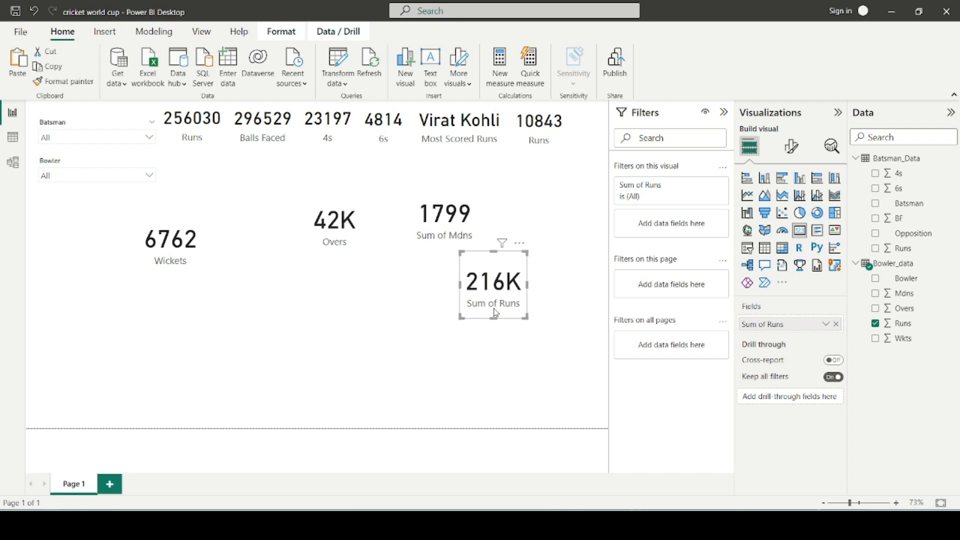
pyautogui.moveTo(509, 302); pyautogui.dragTo(447, 311)
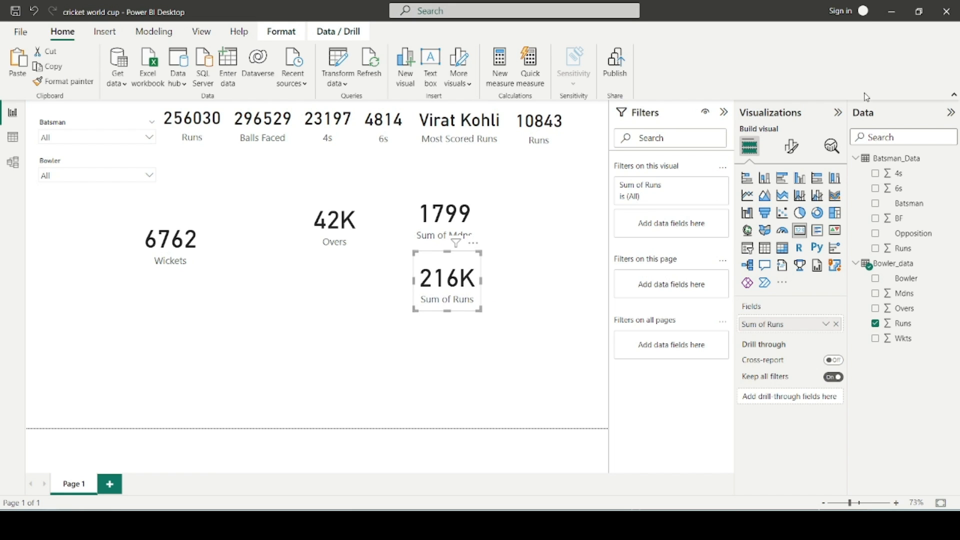
pyautogui.click(792, 147)
pyautogui.click(750, 146)
pyautogui.click(584, 305)
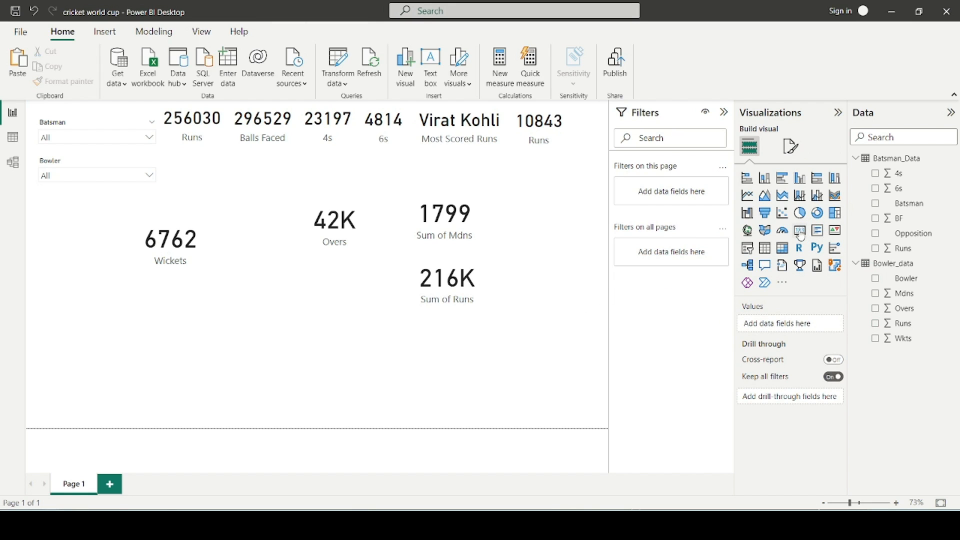
# - Add a card with the Bowler field from Bowler_data and filter it by Bowler to the top 1 by Wkts
pyautogui.click(800, 230)
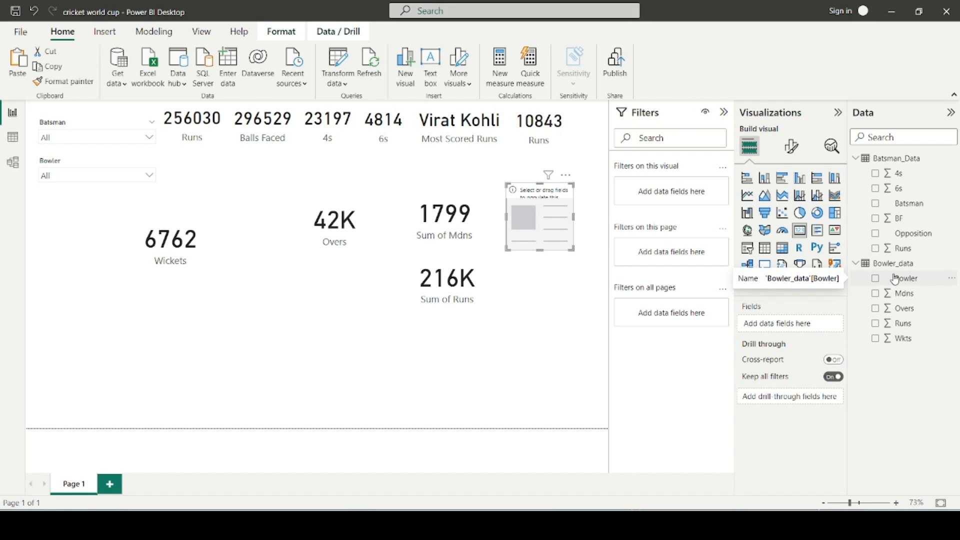
pyautogui.moveTo(896, 280); pyautogui.dragTo(790, 325)
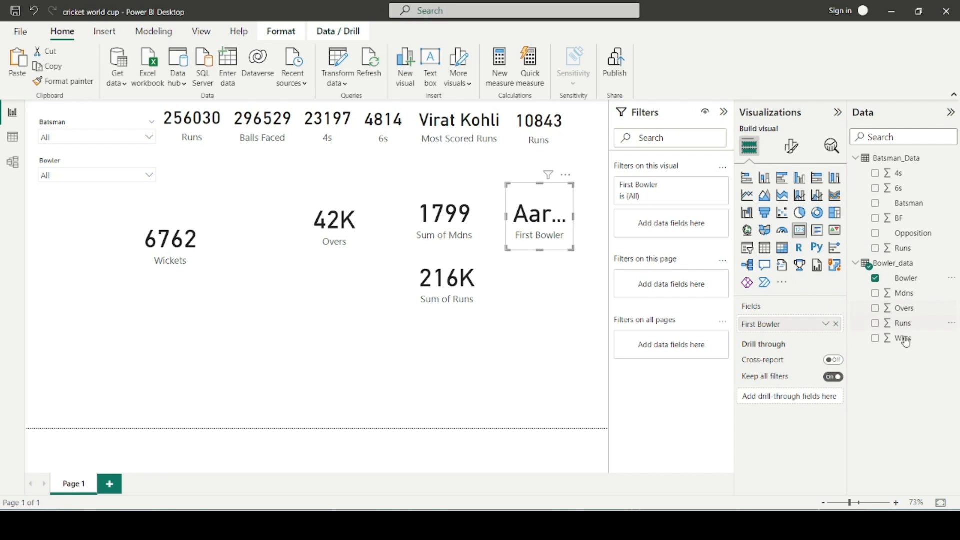
pyautogui.moveTo(906, 279); pyautogui.dragTo(680, 223)
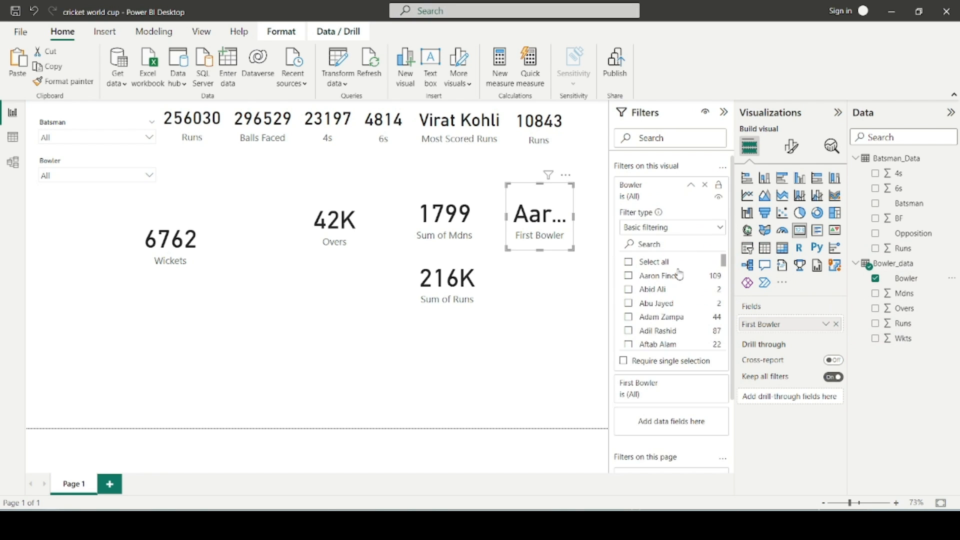
pyautogui.click(660, 227)
pyautogui.click(646, 274)
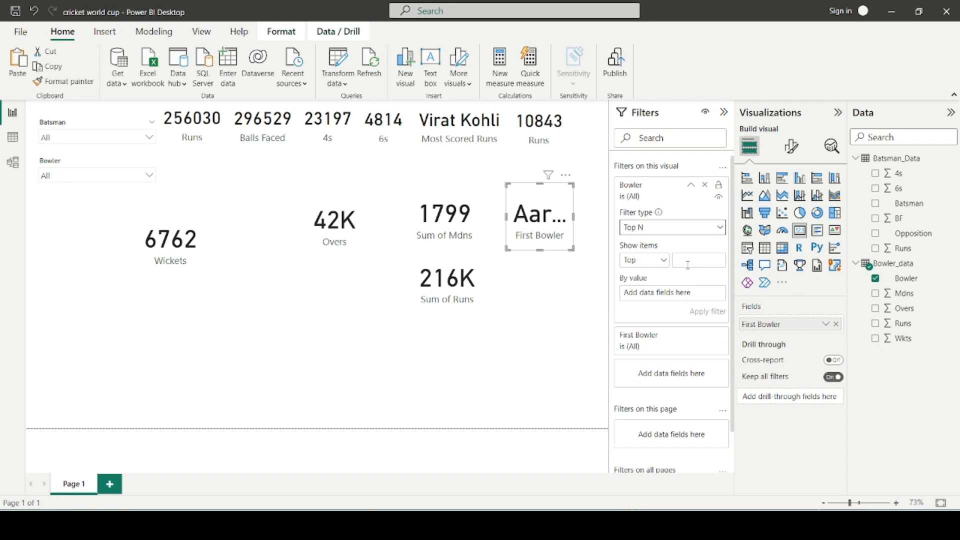
pyautogui.click(688, 265)
pyautogui.moveTo(900, 339); pyautogui.dragTo(690, 295)
pyautogui.click(713, 312)
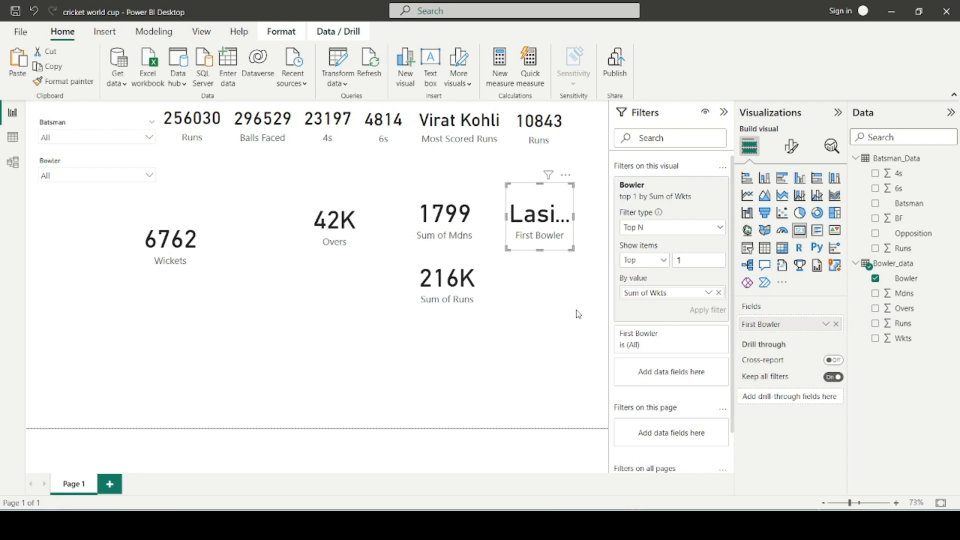
# - Widen the First Bowler card for the full name and shift the Mdns card closer to the Overs card
pyautogui.moveTo(526, 225); pyautogui.dragTo(511, 226)
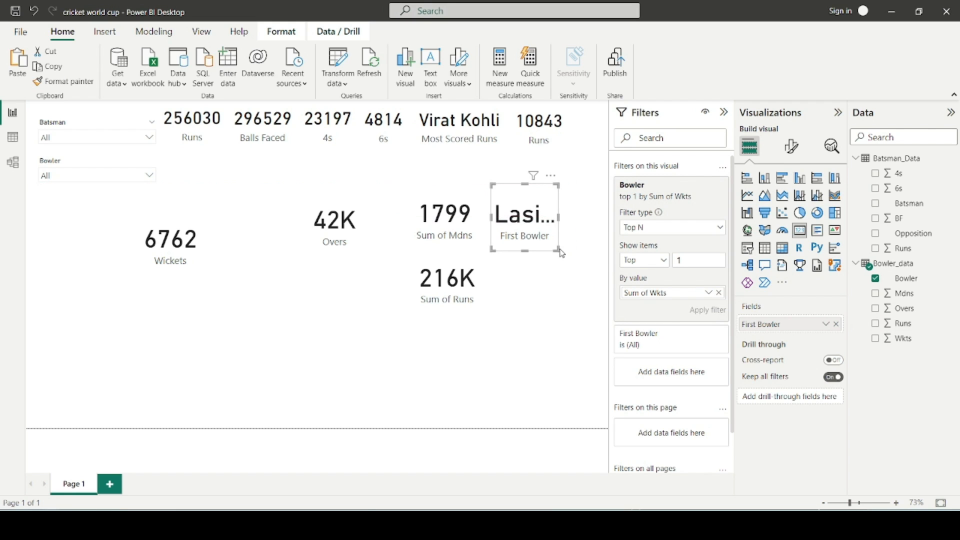
pyautogui.moveTo(560, 252); pyautogui.dragTo(612, 265)
pyautogui.moveTo(552, 239); pyautogui.dragTo(540, 232)
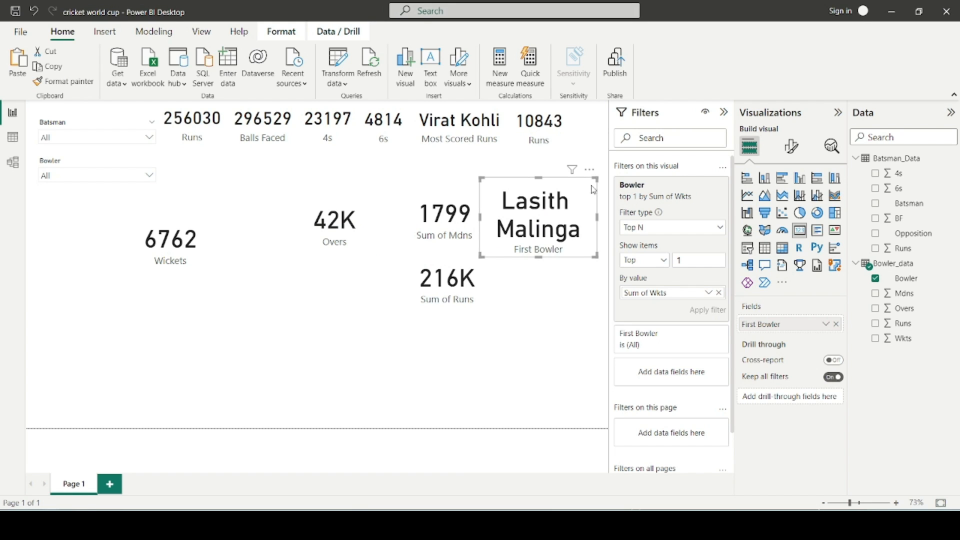
pyautogui.moveTo(596, 179); pyautogui.dragTo(608, 185)
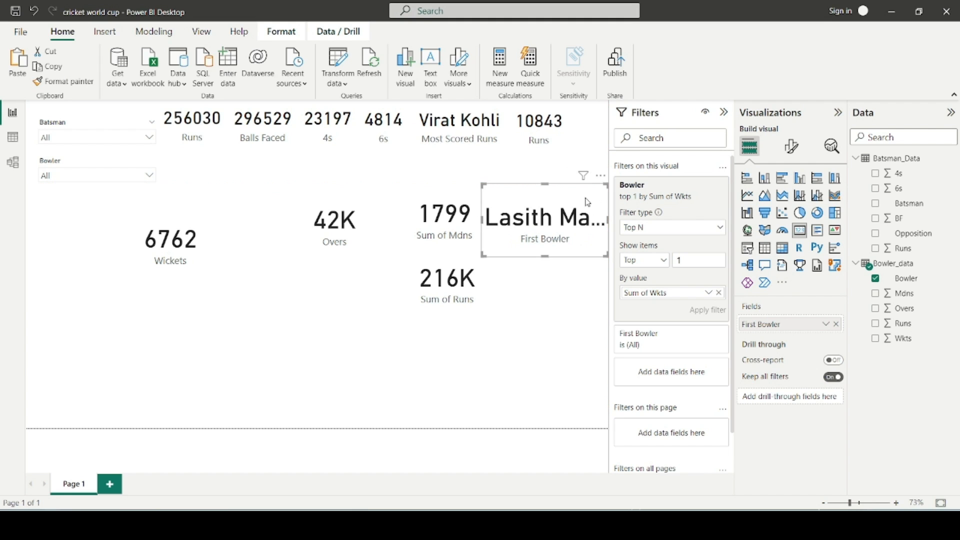
pyautogui.moveTo(439, 231); pyautogui.dragTo(416, 231)
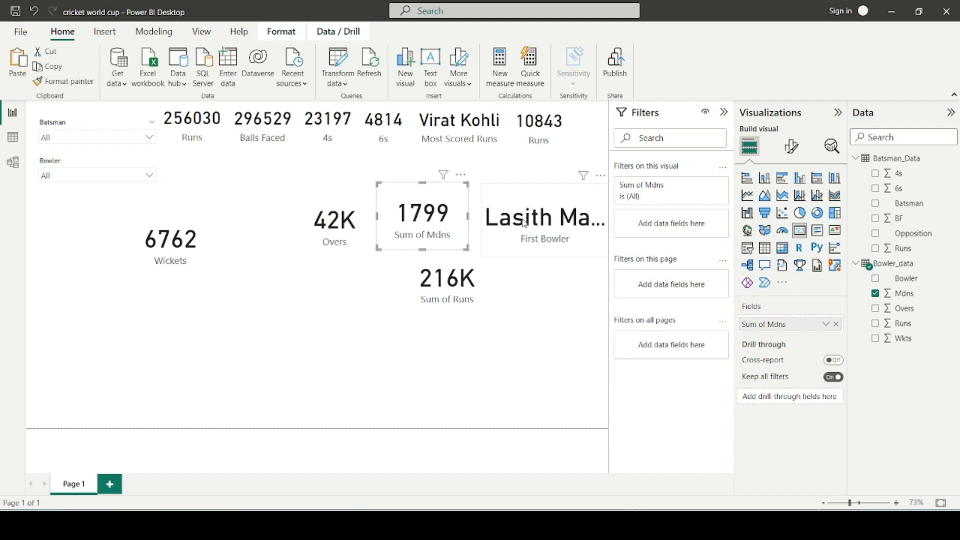
pyautogui.moveTo(536, 223); pyautogui.dragTo(520, 223)
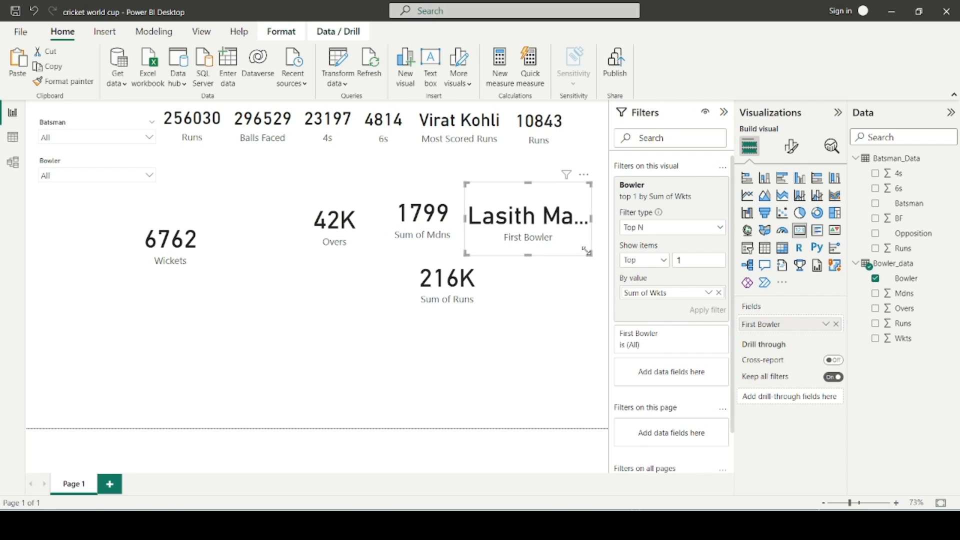
pyautogui.click(580, 279)
pyautogui.click(543, 232)
pyautogui.moveTo(591, 184); pyautogui.dragTo(607, 199)
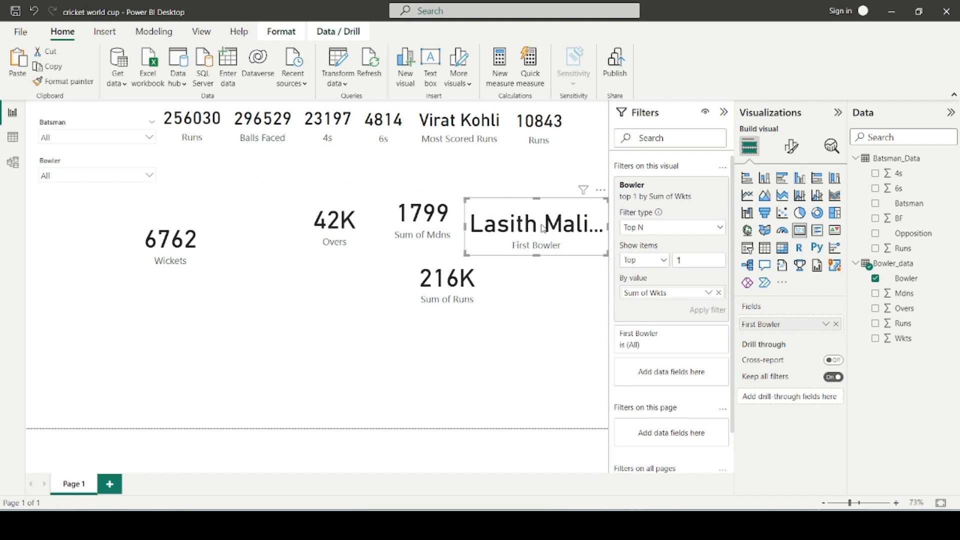
# - Move the First Bowler card to the open area below the Wickets card, near the page's lower edge
pyautogui.moveTo(541, 230); pyautogui.dragTo(249, 320)
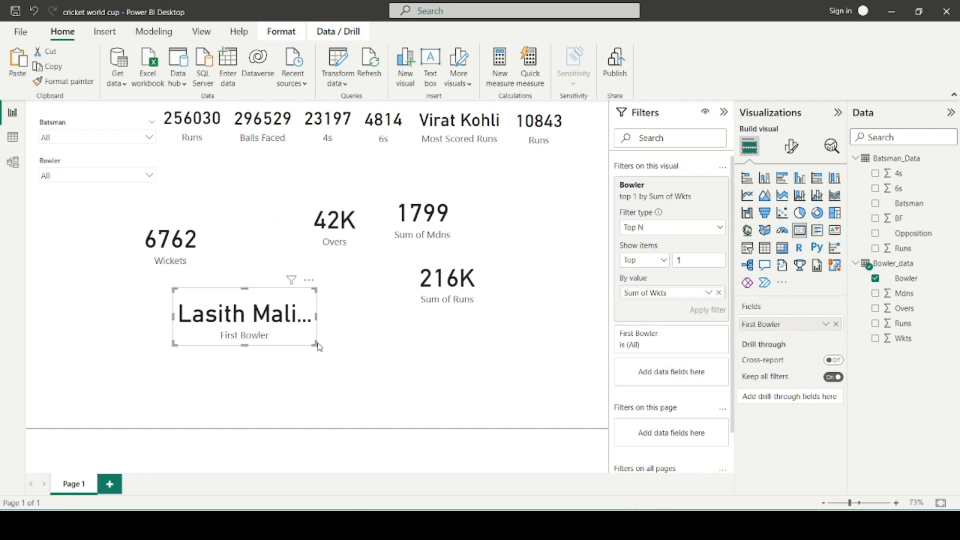
pyautogui.click(377, 341)
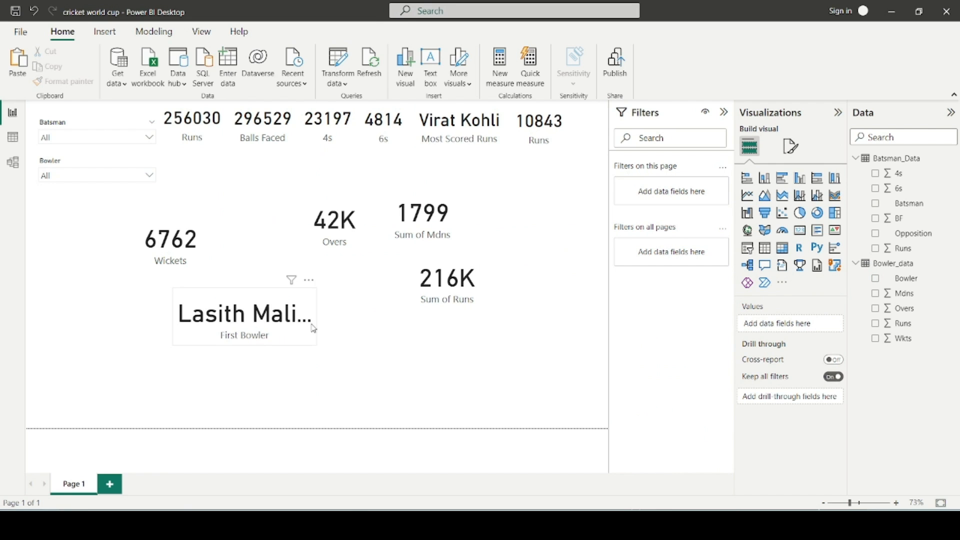
pyautogui.moveTo(255, 326); pyautogui.dragTo(220, 377)
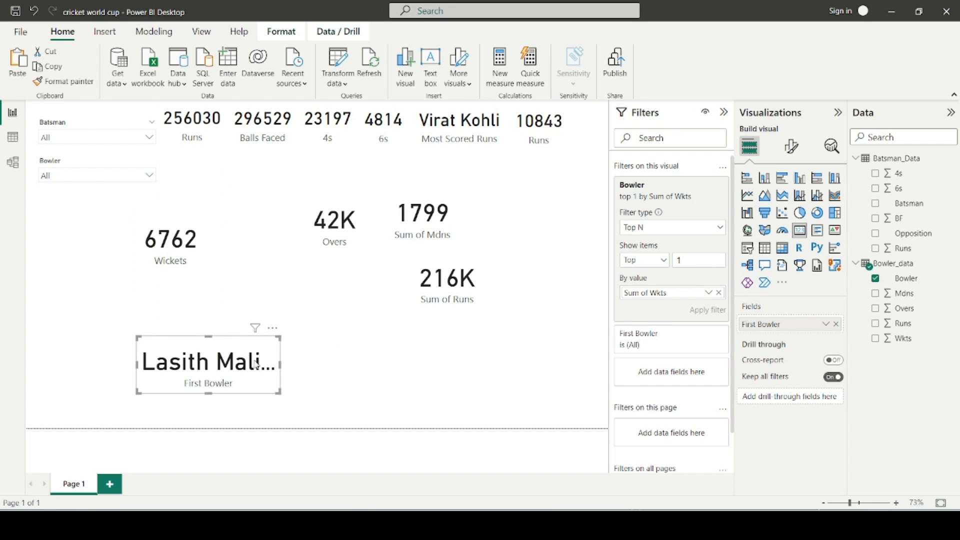
pyautogui.moveTo(258, 365)
pyautogui.mouseDown()
pyautogui.moveTo(272, 350)
pyautogui.moveTo(254, 374)
pyautogui.mouseUp()
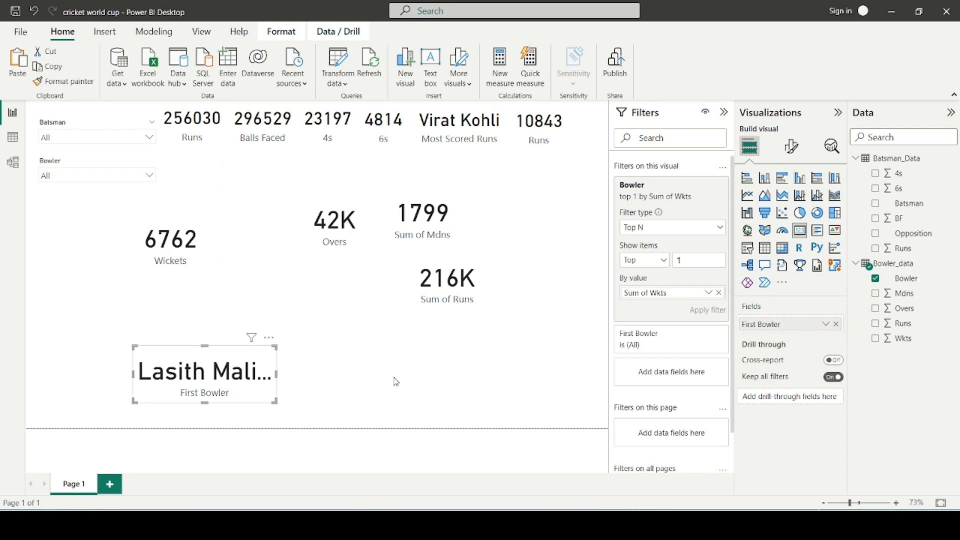
pyautogui.click(350, 381)
# - Add a card with the Wkts field from Bowler_data and filter it by Bowler to the top 1 by Wkts
pyautogui.click(800, 230)
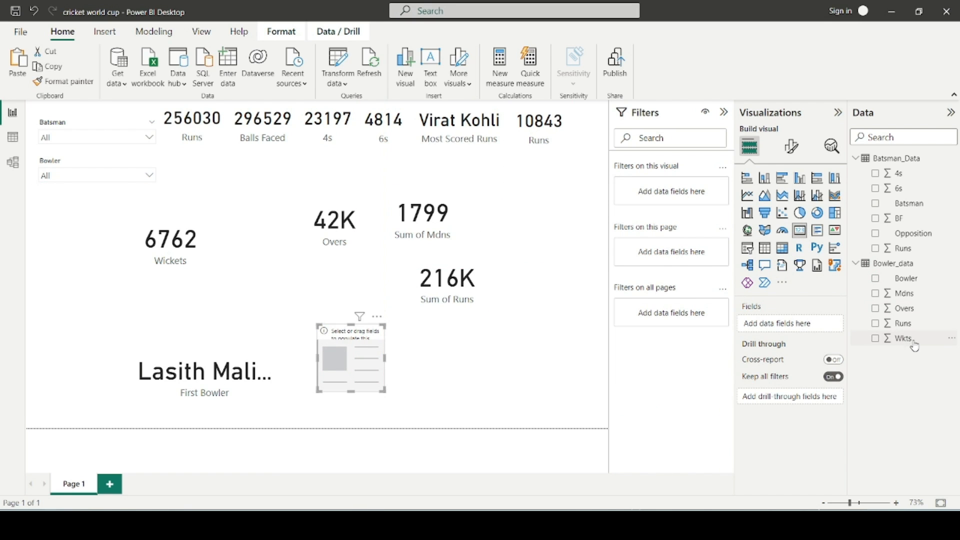
pyautogui.moveTo(901, 343); pyautogui.dragTo(793, 324)
pyautogui.moveTo(911, 282); pyautogui.dragTo(696, 225)
pyautogui.click(698, 229)
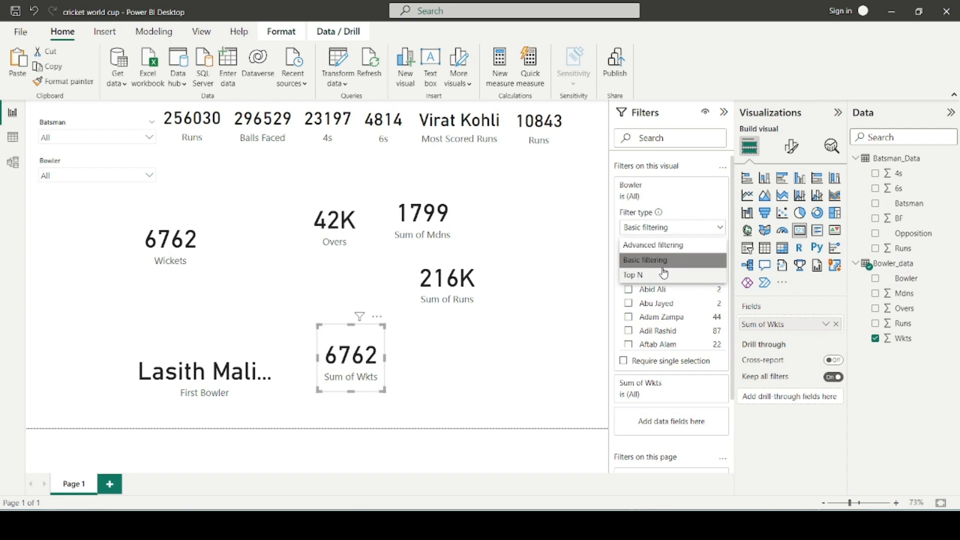
pyautogui.click(667, 275)
pyautogui.click(688, 258)
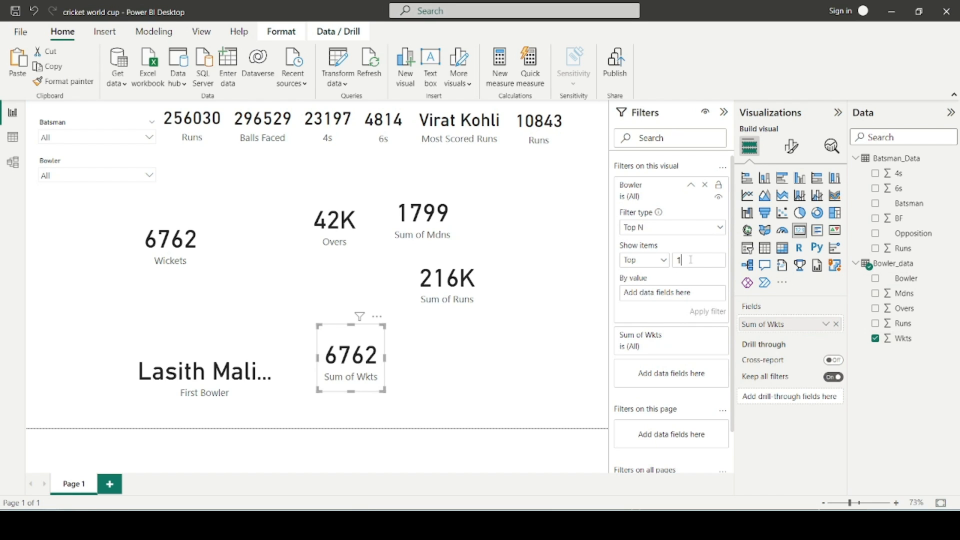
pyautogui.write('1')
pyautogui.moveTo(900, 339); pyautogui.dragTo(701, 306)
pyautogui.click(707, 311)
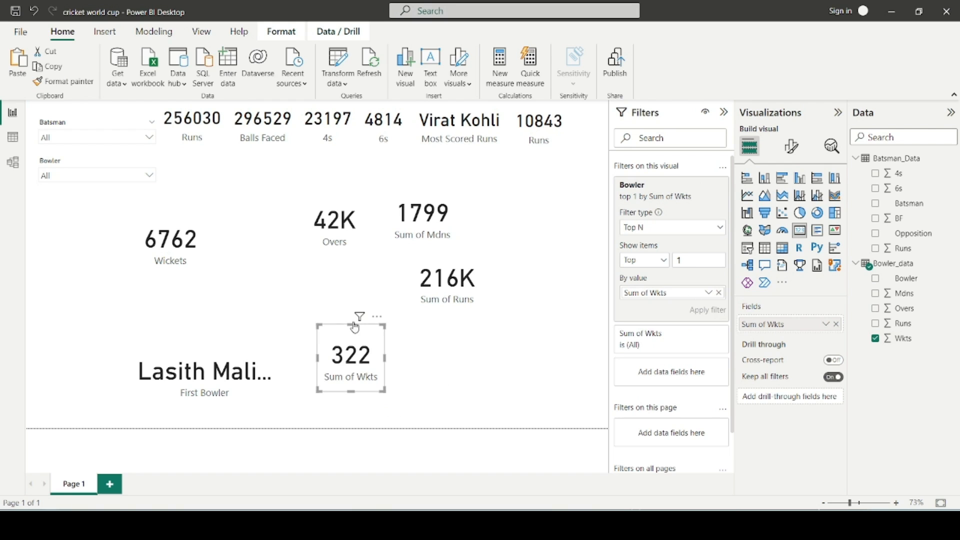
# - Shrink the filtered Wkts card and set it beside the First Bowler card, then raise the Wickets card level with the Overs card
pyautogui.moveTo(355, 328); pyautogui.dragTo(364, 346)
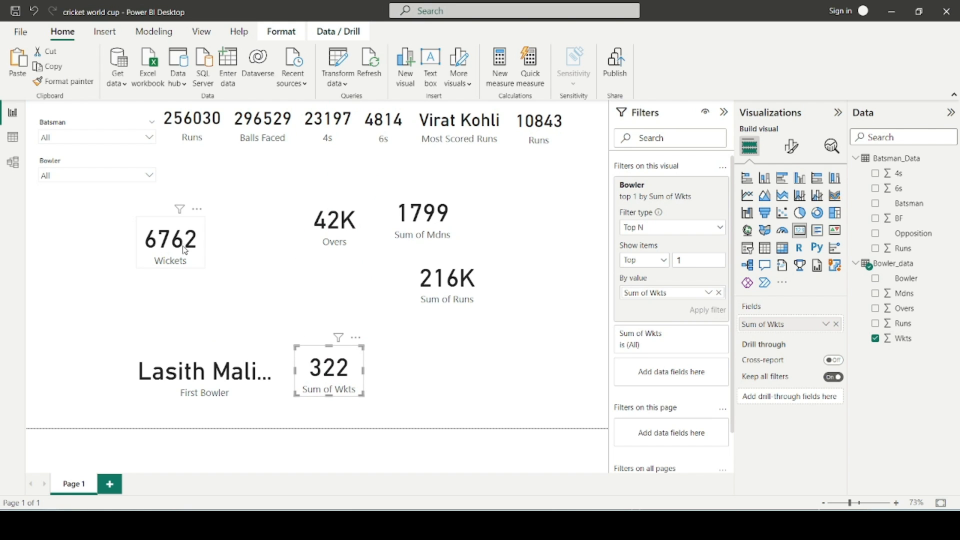
pyautogui.moveTo(170, 250)
pyautogui.mouseDown()
pyautogui.moveTo(170, 187)
pyautogui.moveTo(170, 232)
pyautogui.mouseUp()
pyautogui.click(300, 305)
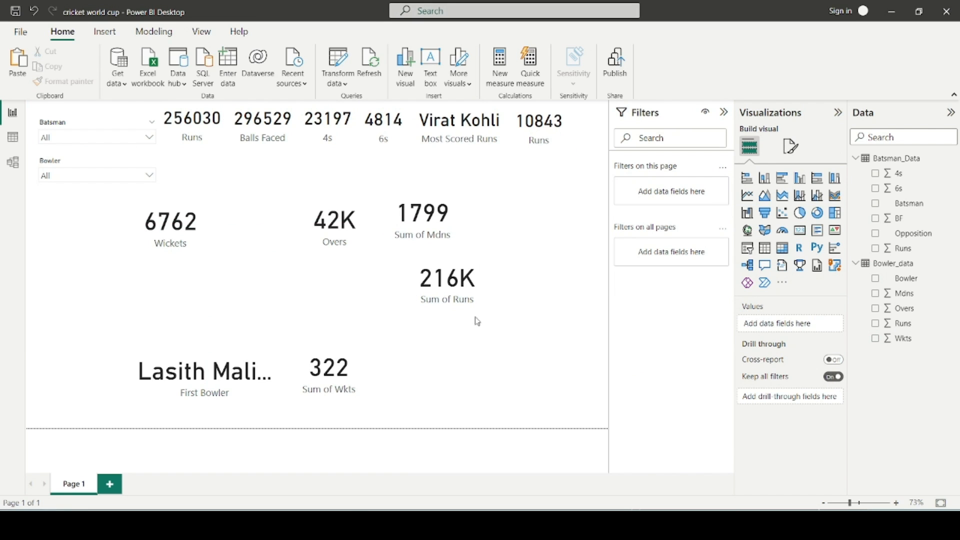
# - Rename the field of the bowler Runs card, entering a name that starts with "Runs Conce"
pyautogui.click(455, 297)
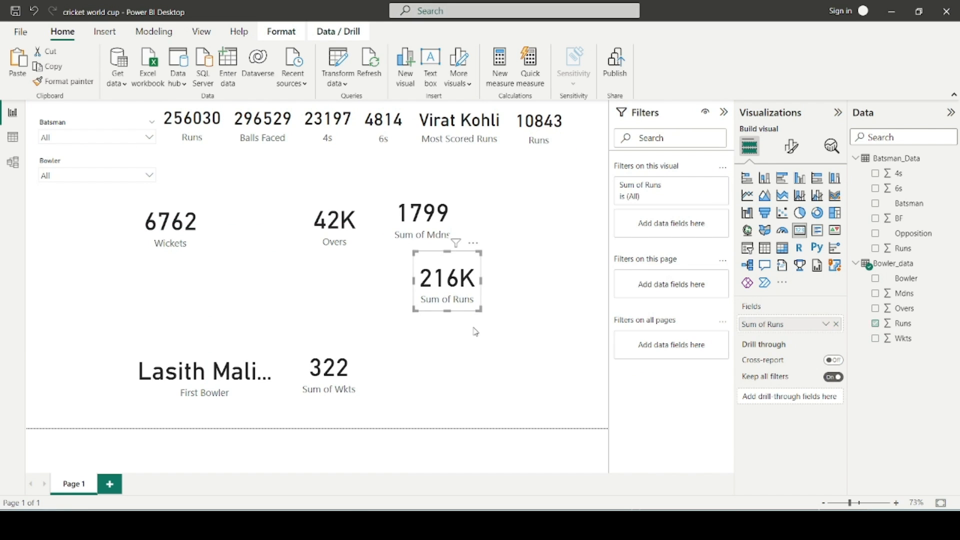
pyautogui.doubleClick(790, 324)
pyautogui.write('Runs ')
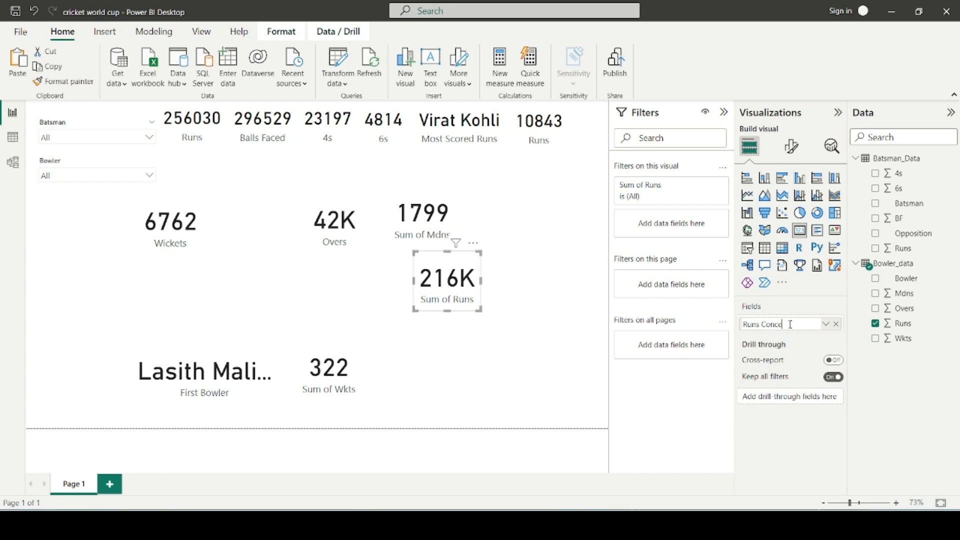
# - Rename the field of the 216K card as Runs Conceded and the Sum of Mdns card's field as Maiden
pyautogui.write('Conceded')
pyautogui.press('Return')
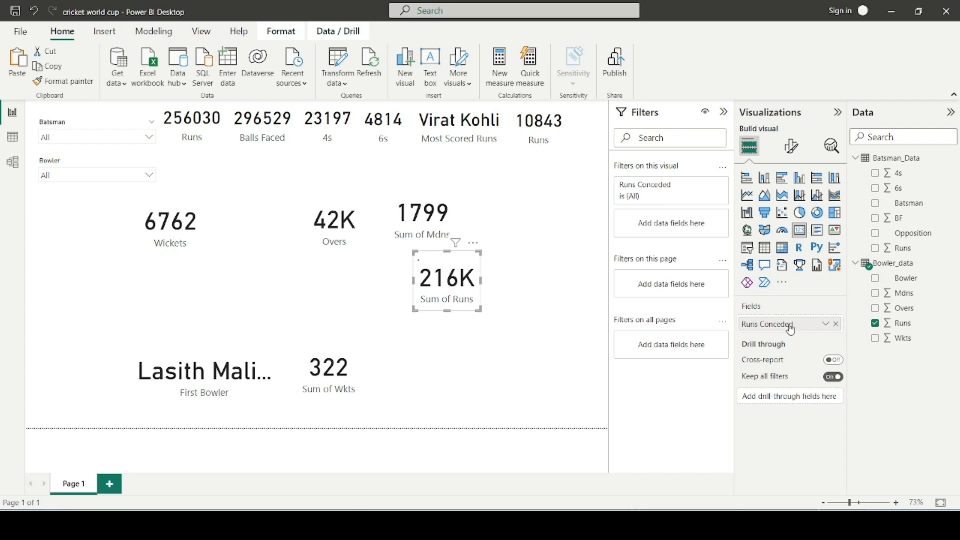
pyautogui.click(422, 224)
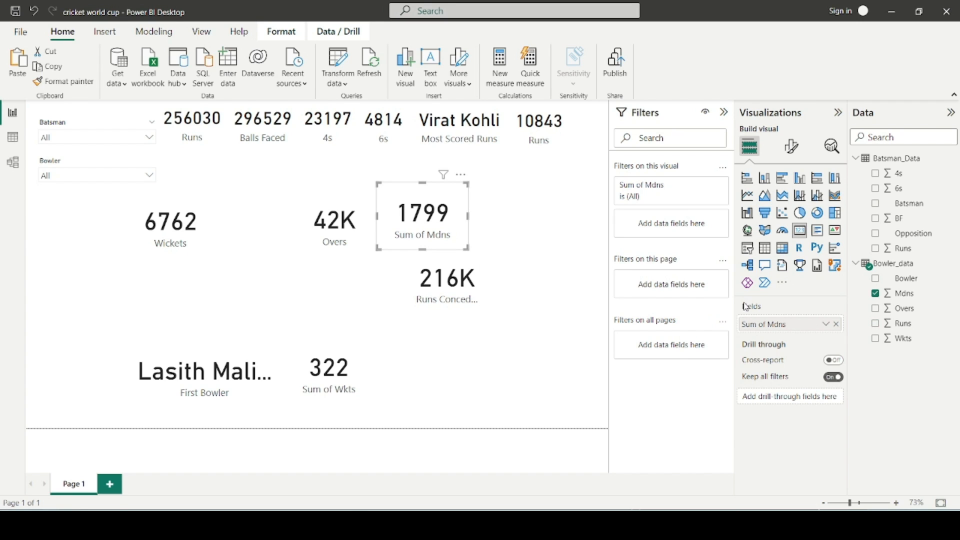
pyautogui.doubleClick(781, 324)
pyautogui.write('Maiden')
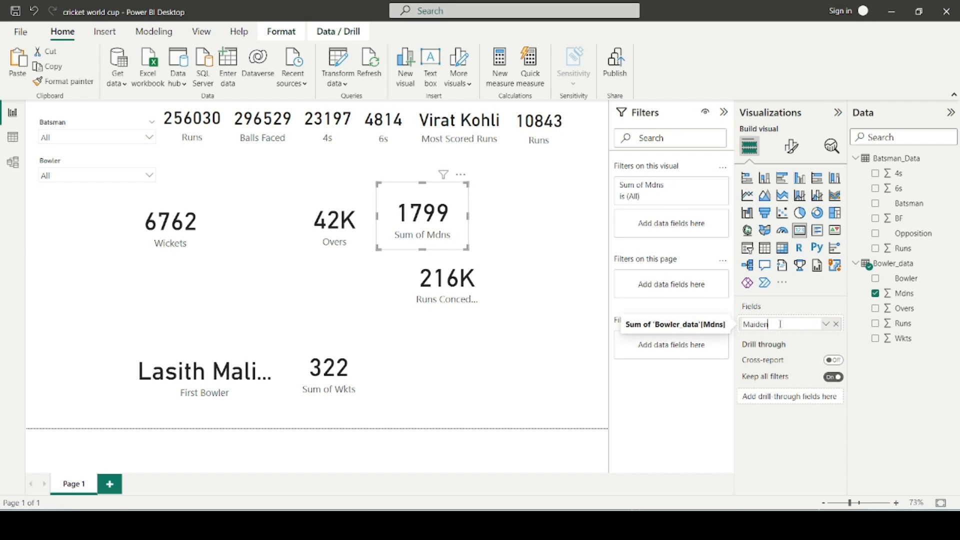
pyautogui.press('Return')
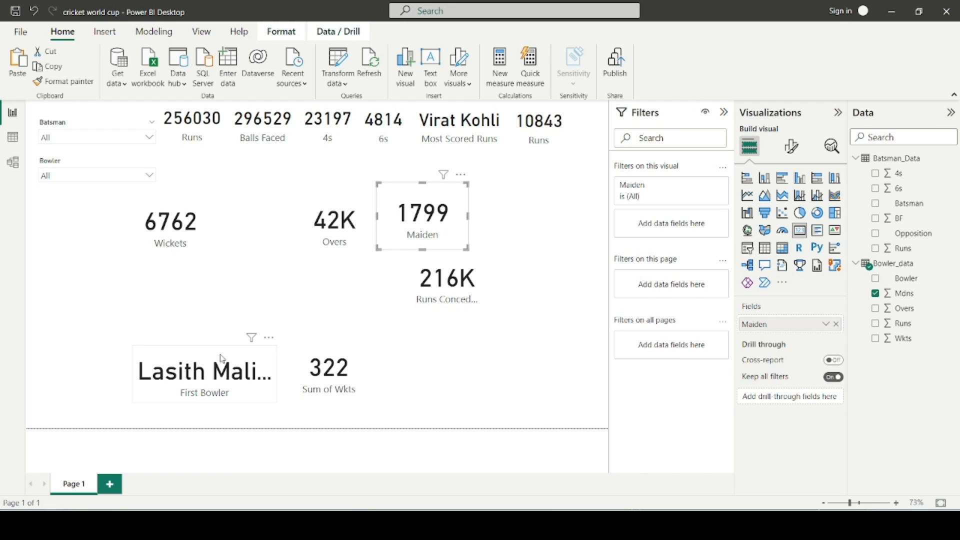
# - Rename the First Bowler card's field as "Bowler Who Got Most Wickets"
pyautogui.click(211, 383)
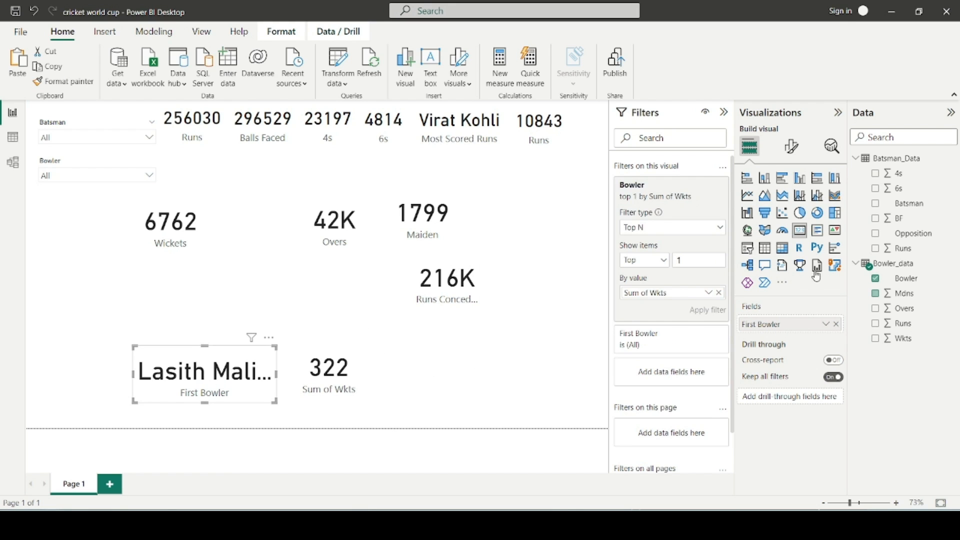
pyautogui.doubleClick(788, 324)
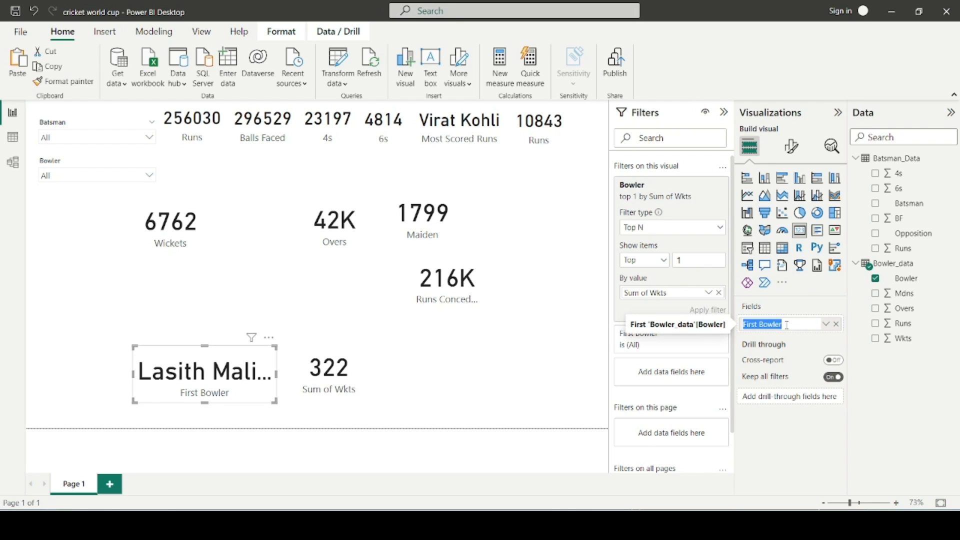
pyautogui.write('Bowler')
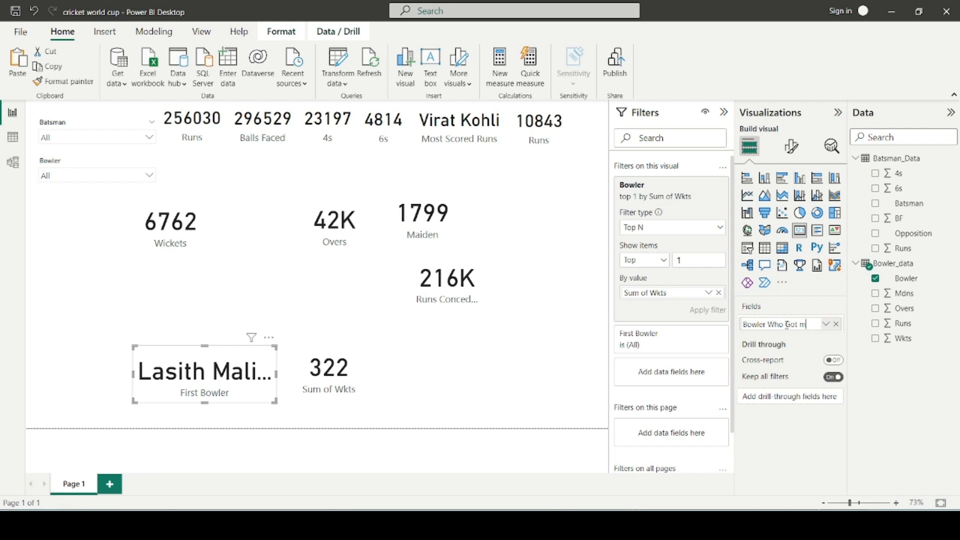
pyautogui.write('Wickets')
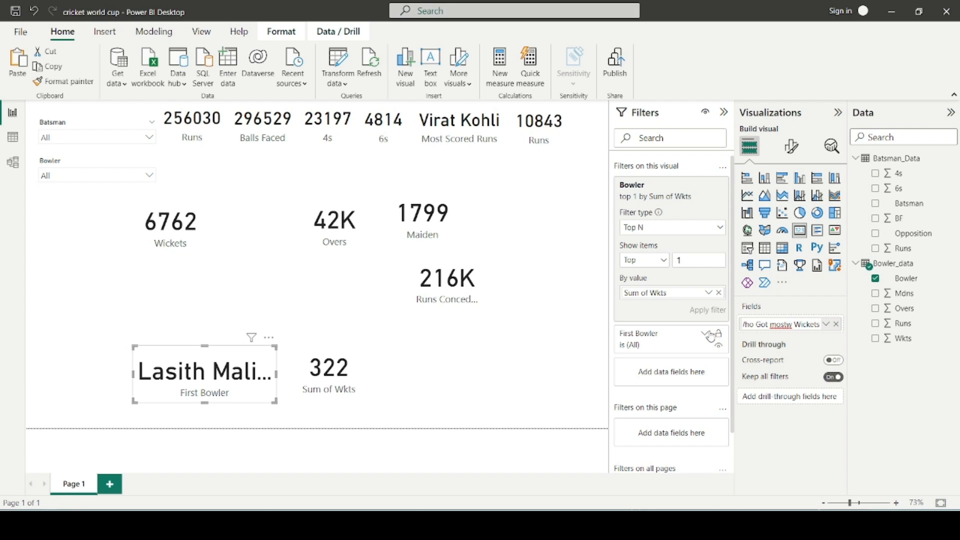
pyautogui.press('BackSpace')
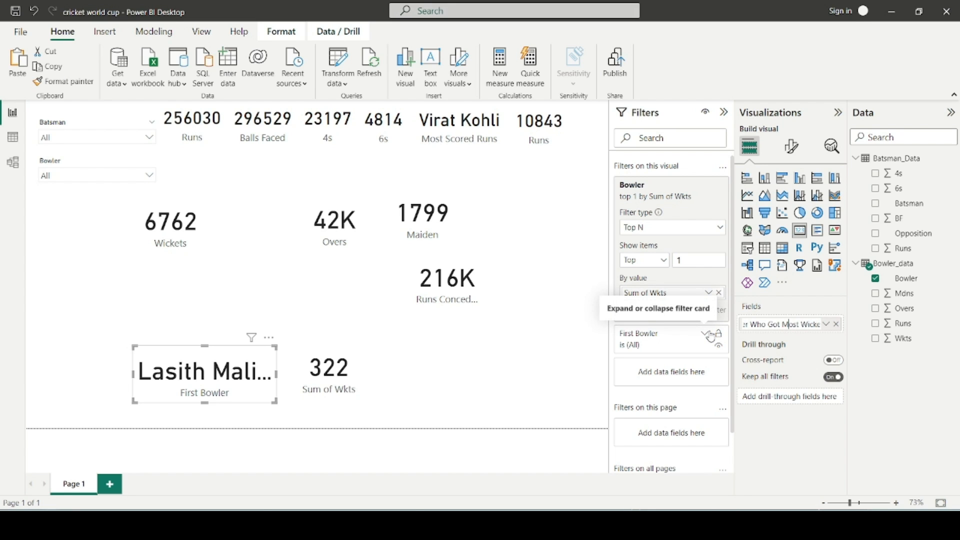
pyautogui.write('M')
pyautogui.press('Return')
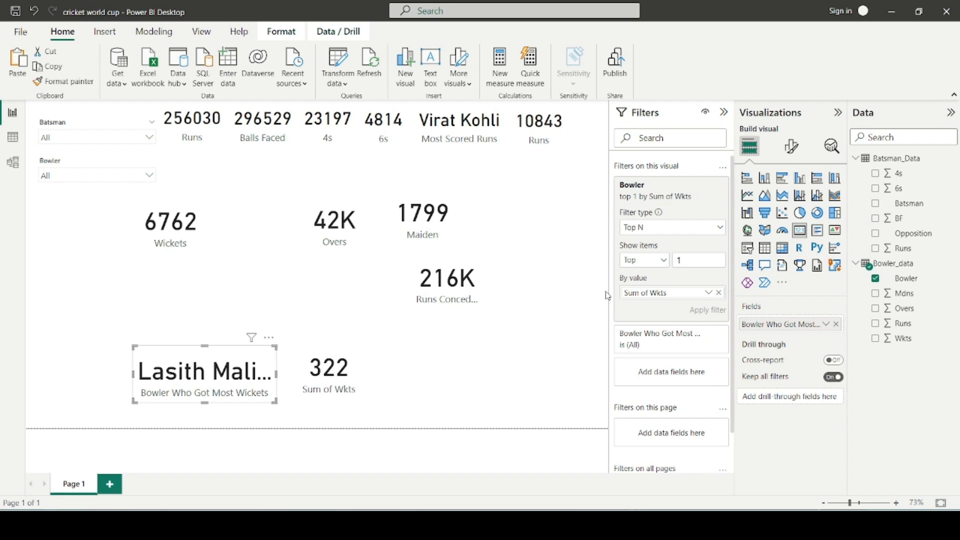
# - Shorten the top bowler card's field name to "Bowler Most Wickets"
pyautogui.doubleClick(781, 325)
pyautogui.click(779, 326)
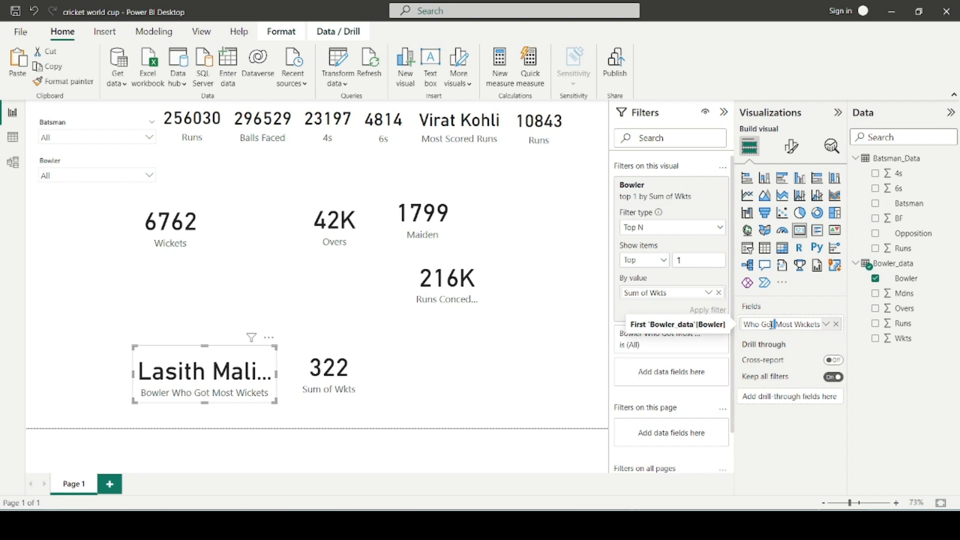
pyautogui.moveTo(774, 324); pyautogui.dragTo(760, 324)
pyautogui.press('BackSpace')
pyautogui.press('Return')
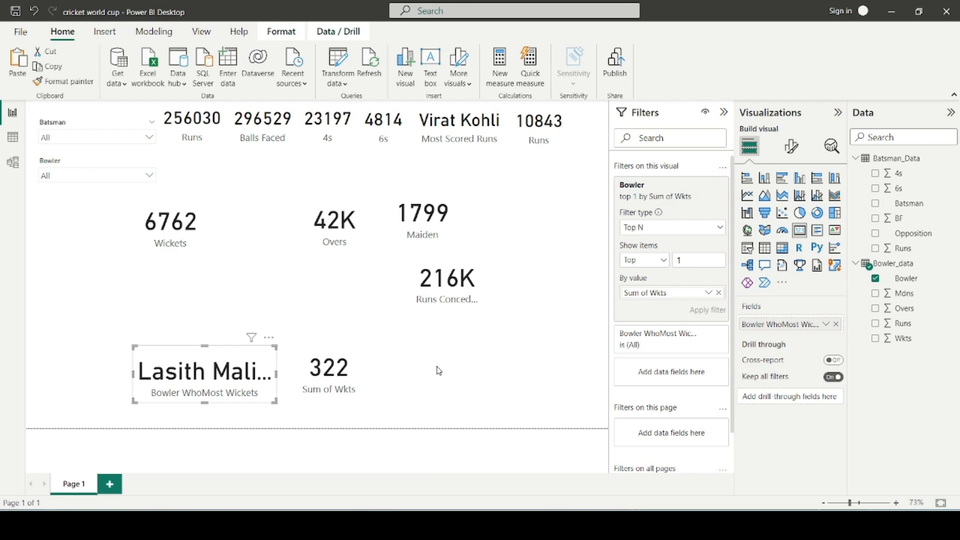
pyautogui.doubleClick(783, 325)
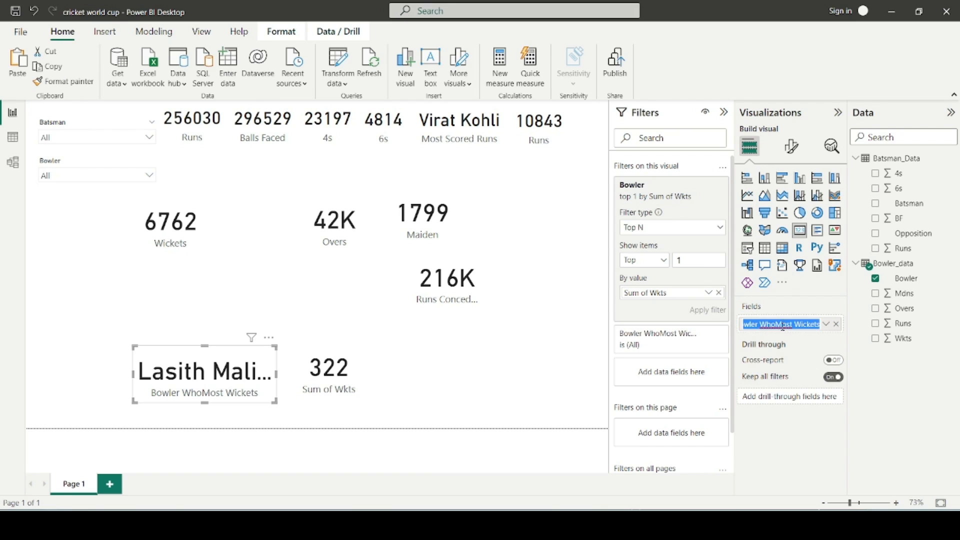
pyautogui.click(783, 327)
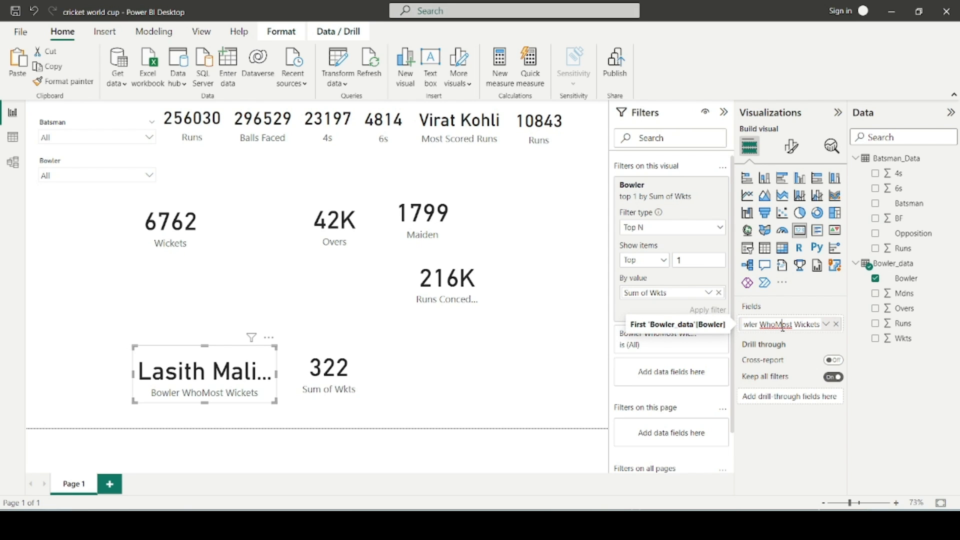
pyautogui.press('BackSpace')
pyautogui.press('BackSpace')
pyautogui.press('BackSpace')
pyautogui.press('Return')
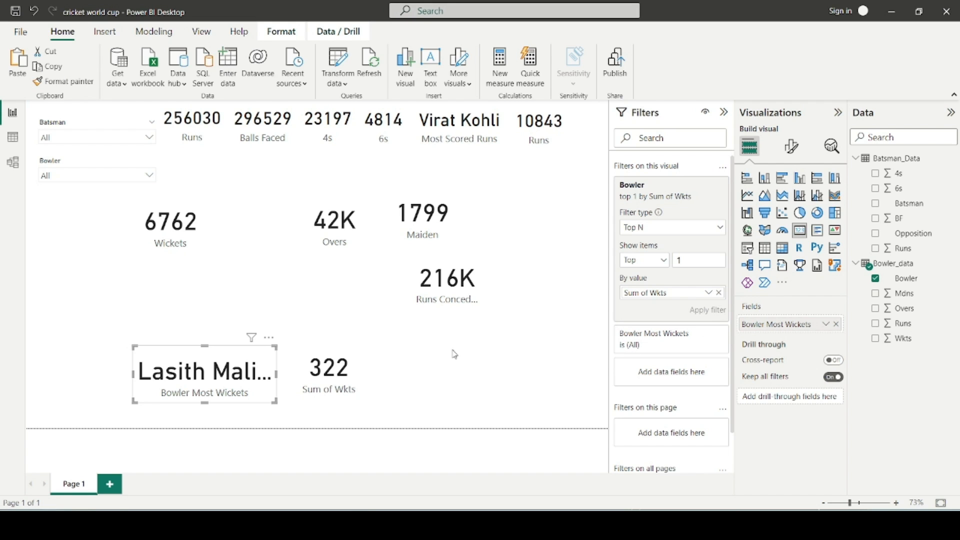
# - Shrink the Bowler Most Wickets card slightly and move it and the Sum of Wkts card up beneath the other bowling cards
pyautogui.click(454, 395)
pyautogui.click(269, 354)
pyautogui.moveTo(277, 345); pyautogui.dragTo(263, 341)
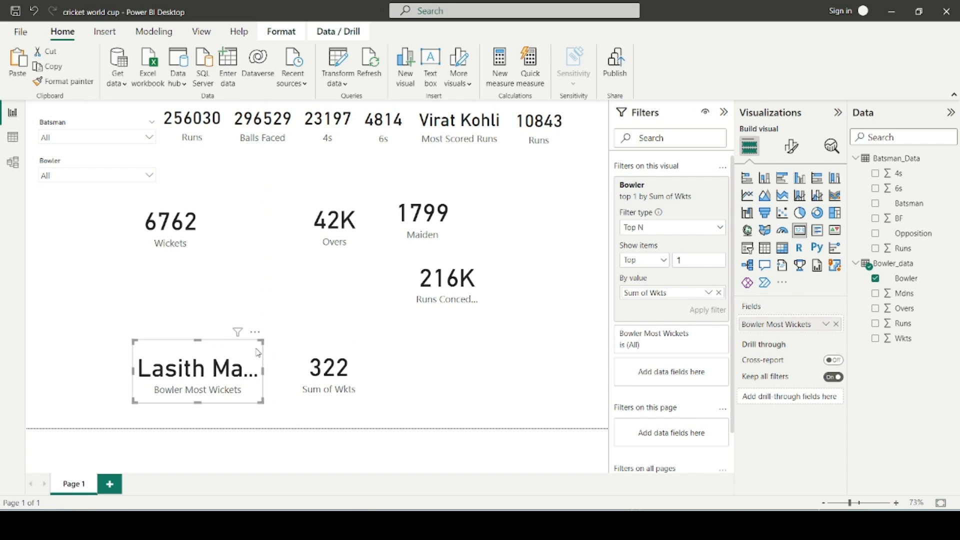
pyautogui.moveTo(220, 364); pyautogui.dragTo(256, 306)
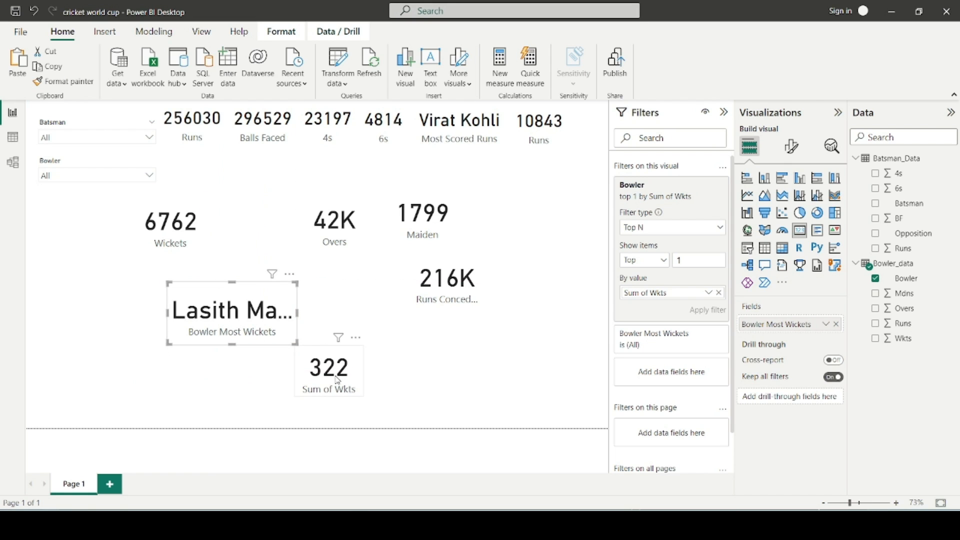
pyautogui.moveTo(338, 380); pyautogui.dragTo(385, 318)
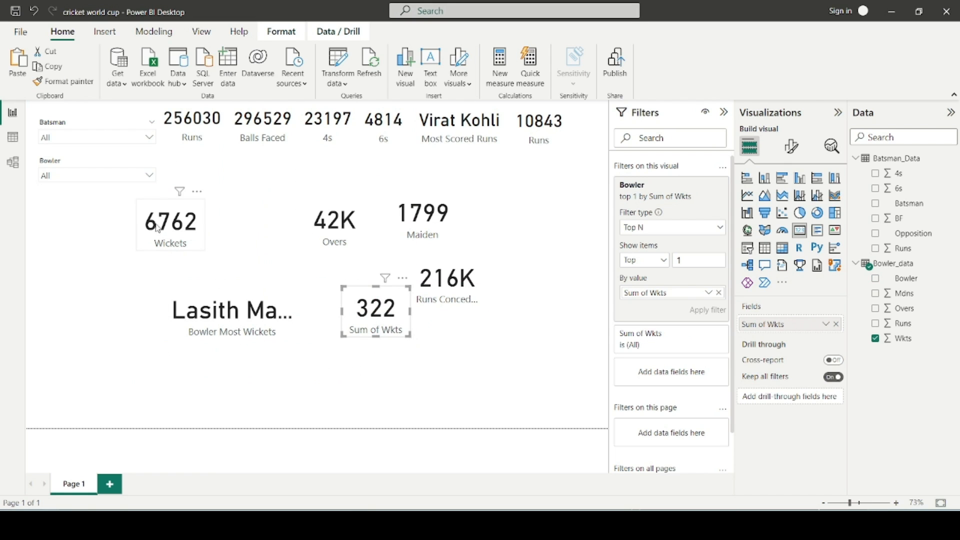
# - Reduce the callout value font size of all six bowling cards together to 31
pyautogui.click(172, 234)
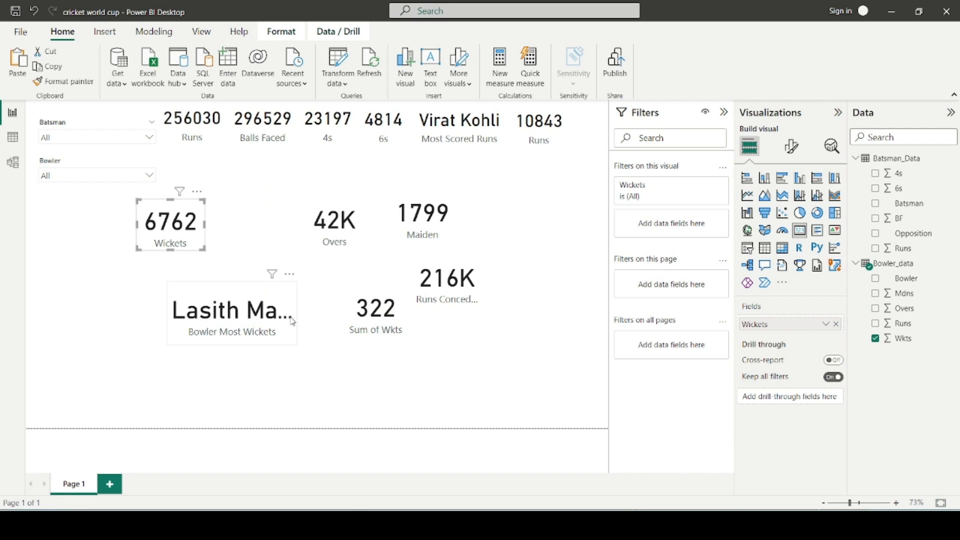
pyautogui.keyDown('ctrl'); pyautogui.click(255, 324); pyautogui.keyUp('ctrl')
pyautogui.keyDown('ctrl'); pyautogui.click(334, 235); pyautogui.keyUp('ctrl')
pyautogui.keyDown('ctrl'); pyautogui.click(376, 313); pyautogui.keyUp('ctrl')
pyautogui.keyDown('ctrl'); pyautogui.click(449, 290); pyautogui.keyUp('ctrl')
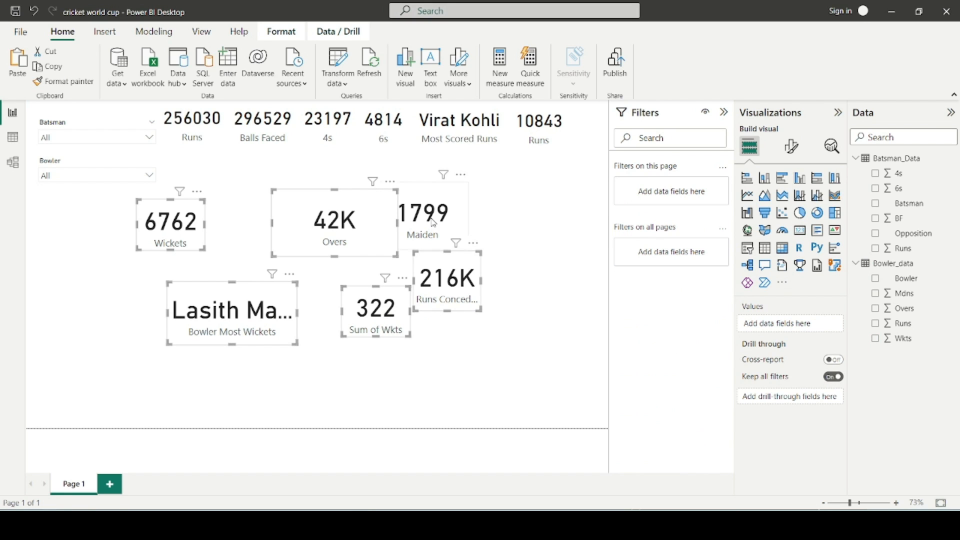
pyautogui.keyDown('ctrl'); pyautogui.click(430, 220); pyautogui.keyUp('ctrl')
pyautogui.click(791, 146)
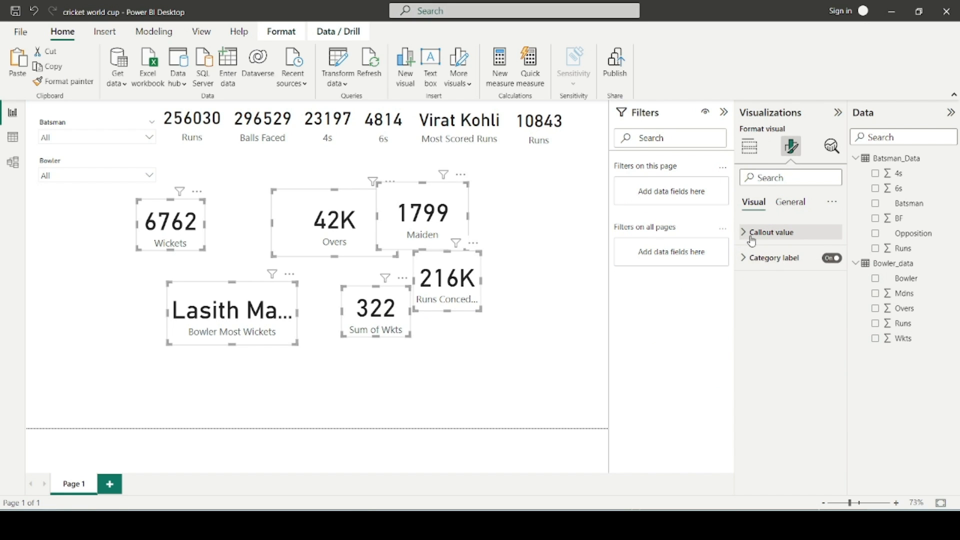
pyautogui.click(761, 237)
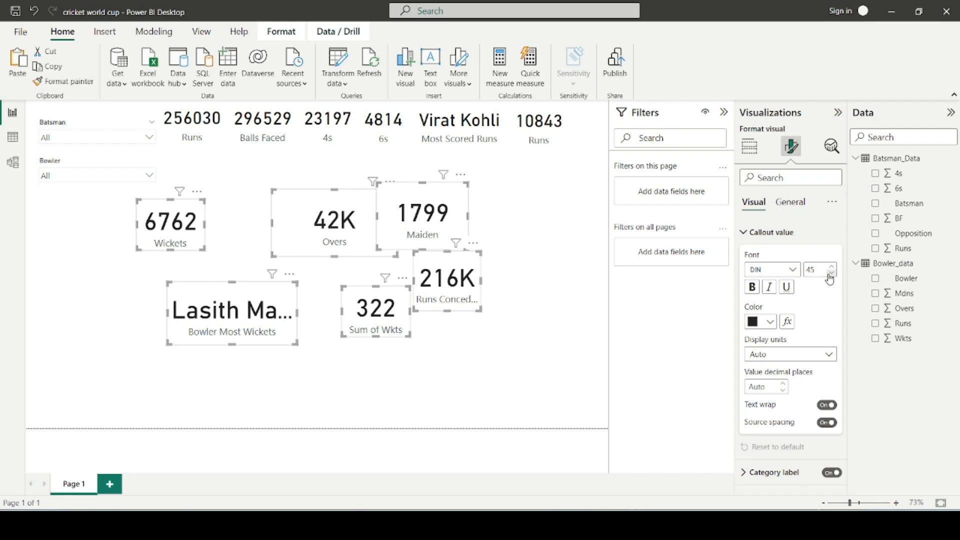
pyautogui.scroll(-10, 832, 274)
pyautogui.scroll(-3, 830, 280)
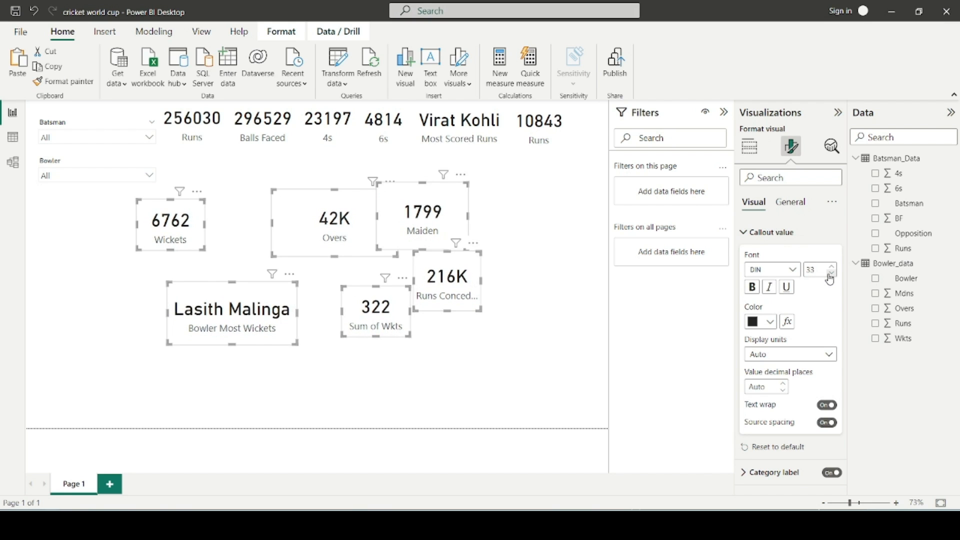
# - Match the callout value font size of the six bowling cards to the Most Scored Runs card's size of 32
pyautogui.click(466, 136)
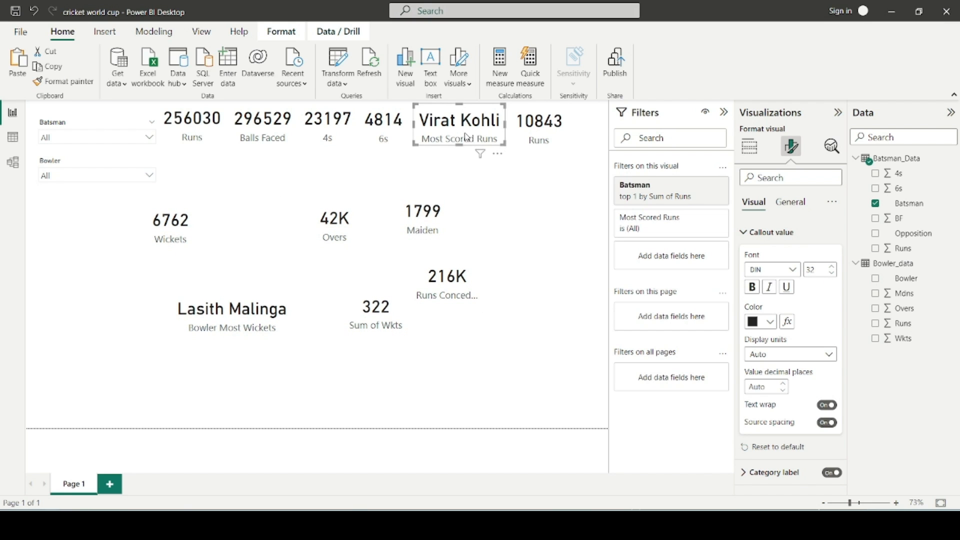
pyautogui.click(171, 225)
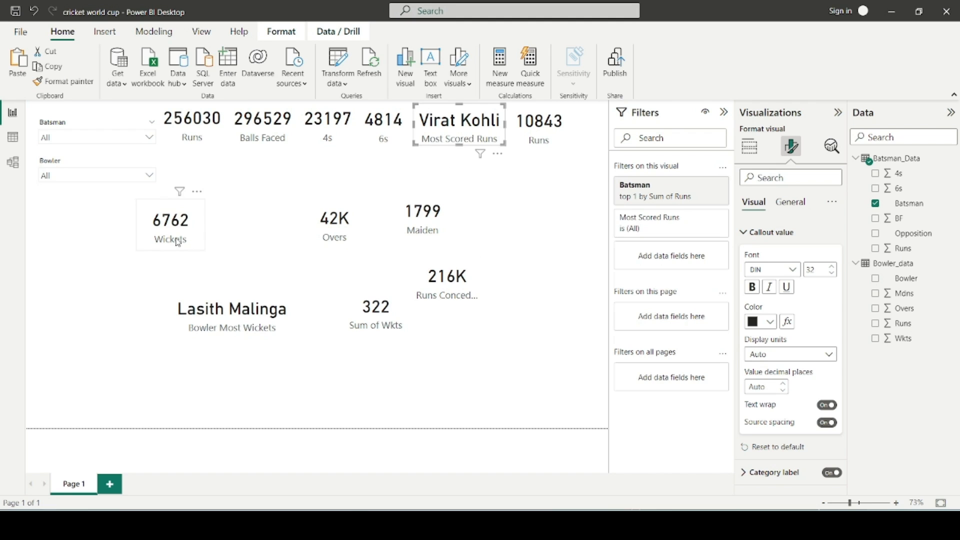
pyautogui.keyDown('ctrl'); pyautogui.click(229, 325); pyautogui.keyUp('ctrl')
pyautogui.keyDown('ctrl'); pyautogui.click(376, 312); pyautogui.keyUp('ctrl')
pyautogui.keyDown('ctrl'); pyautogui.click(448, 288); pyautogui.keyUp('ctrl')
pyautogui.keyDown('ctrl'); pyautogui.click(423, 220); pyautogui.keyUp('ctrl')
pyautogui.keyDown('ctrl'); pyautogui.click(335, 225); pyautogui.keyUp('ctrl')
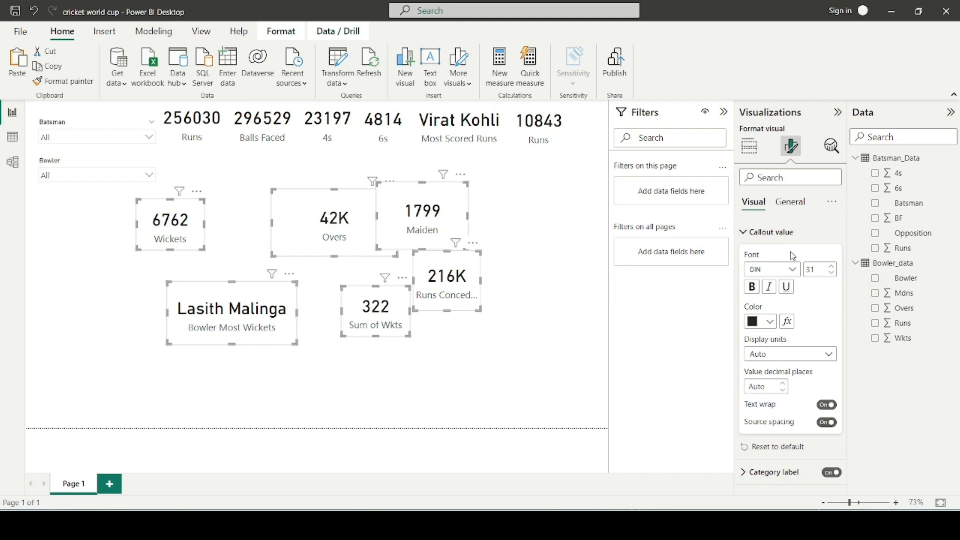
pyautogui.click(535, 332)
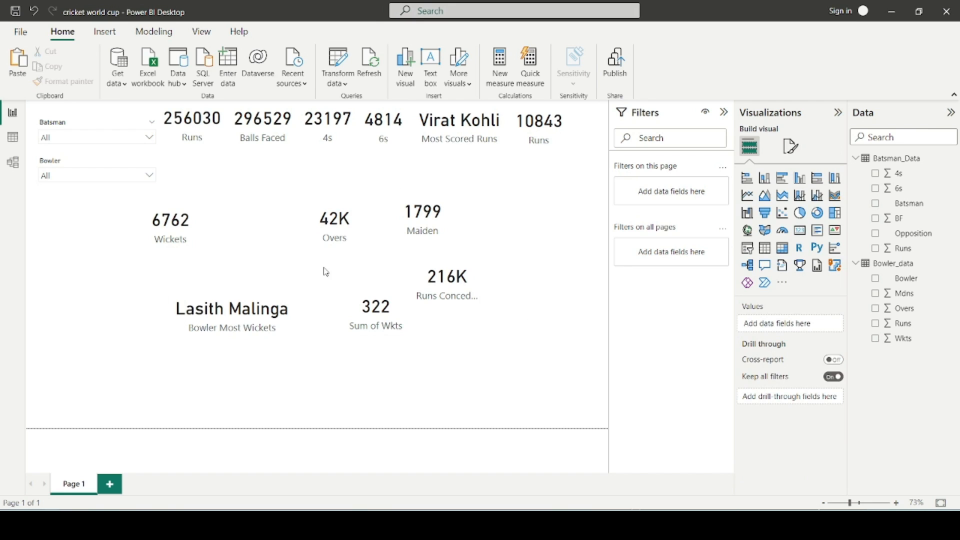
# - Place the Wickets card below the batting Runs card, and shrink the Overs card to fit directly beside it
pyautogui.click(186, 250)
pyautogui.moveTo(205, 250); pyautogui.dragTo(202, 170)
pyautogui.click(225, 250)
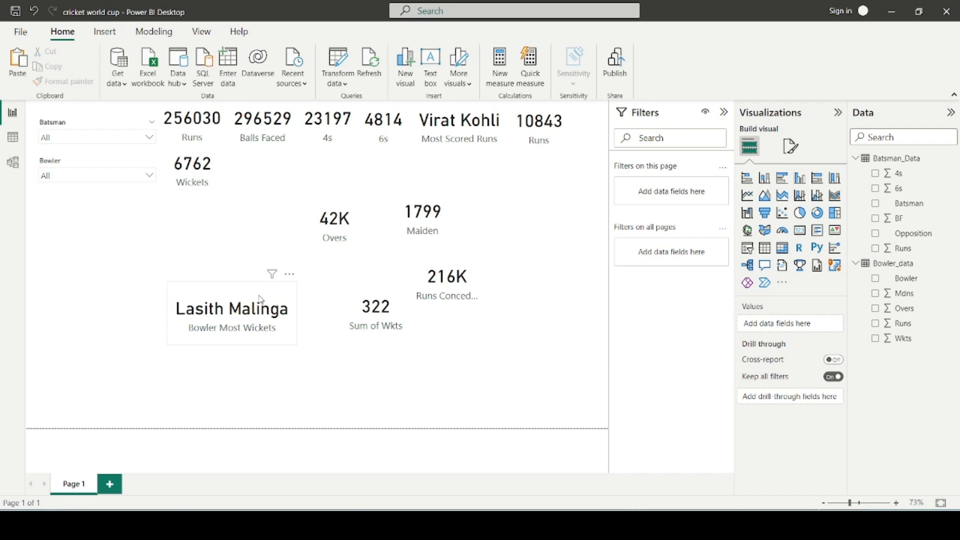
pyautogui.moveTo(338, 233); pyautogui.dragTo(295, 225)
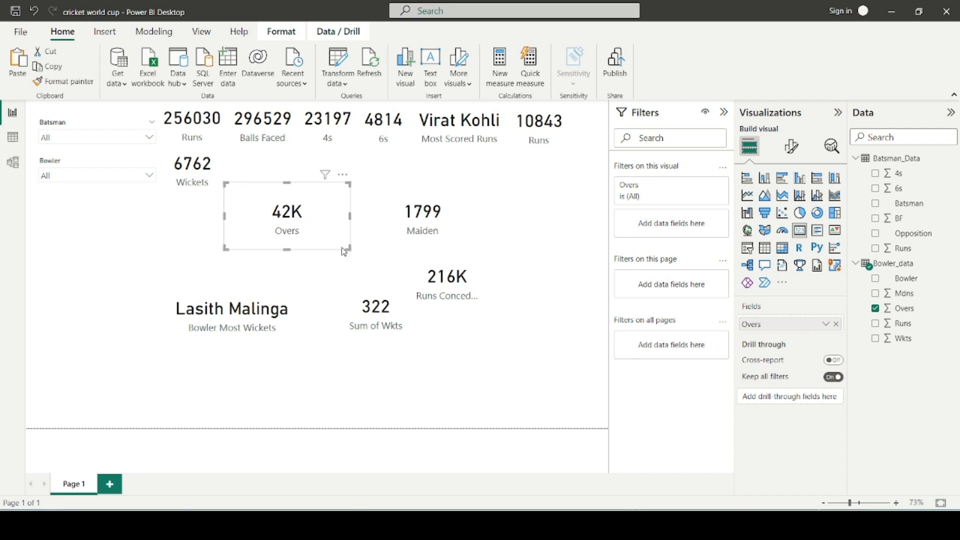
pyautogui.moveTo(345, 252); pyautogui.dragTo(252, 179)
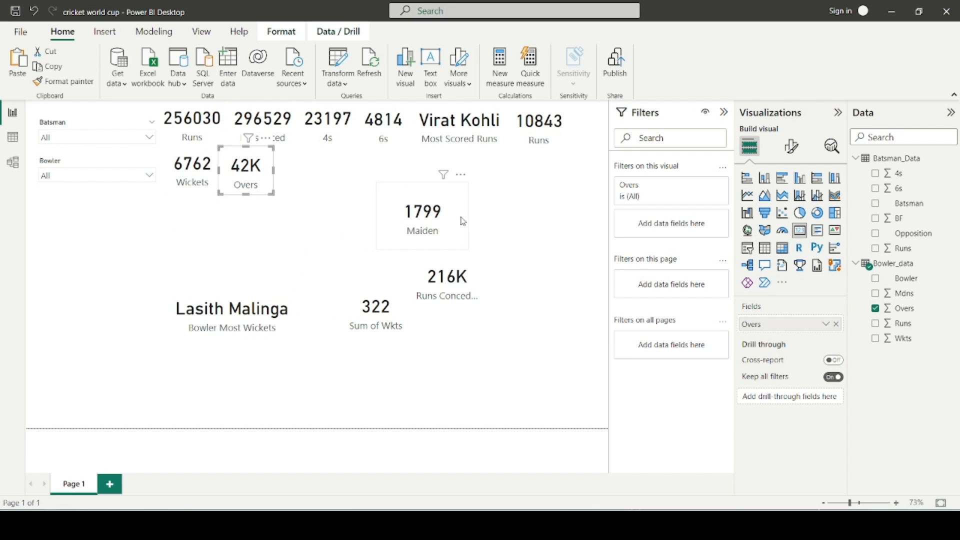
# - Resize the Maiden and Runs Conceded cards and line them up after Overs in the bowling row, with the Runs Conceded label fully shown
pyautogui.click(446, 240)
pyautogui.moveTo(453, 242); pyautogui.dragTo(299, 187)
pyautogui.click(447, 296)
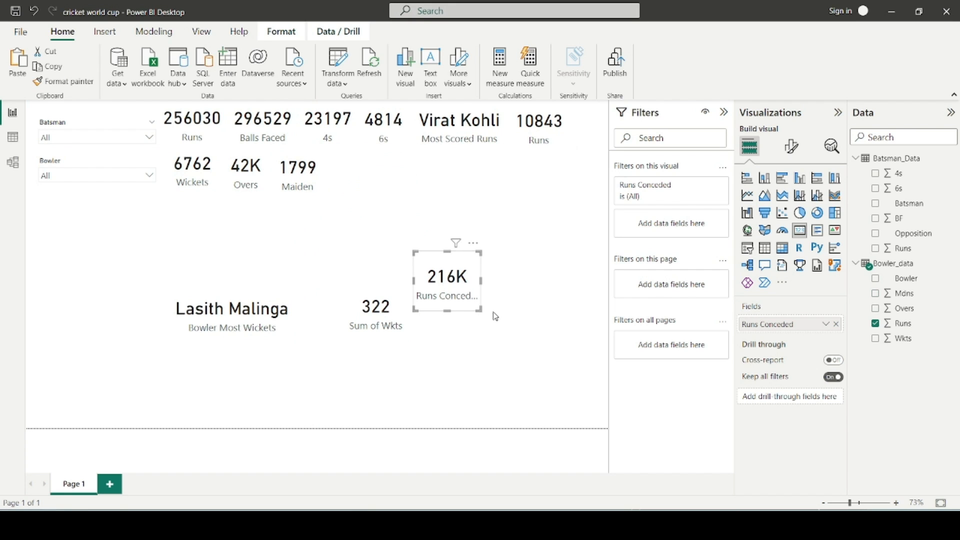
pyautogui.moveTo(481, 282); pyautogui.dragTo(409, 183)
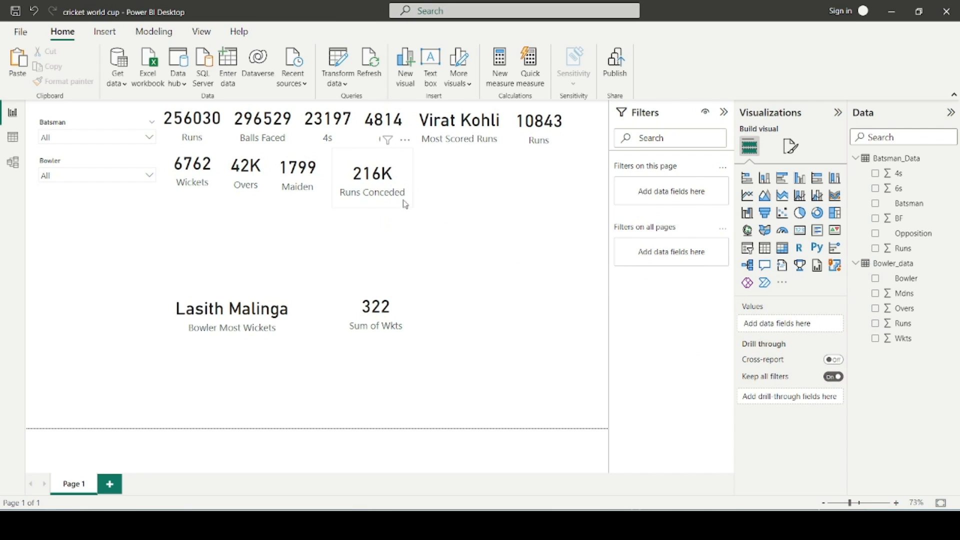
pyautogui.moveTo(412, 207); pyautogui.dragTo(405, 198)
pyautogui.click(422, 254)
# - Move the Bowler Most Wickets card beside Runs Conceded in the bowling row, reduce its height and align it with the row
pyautogui.moveTo(271, 320); pyautogui.dragTo(501, 186)
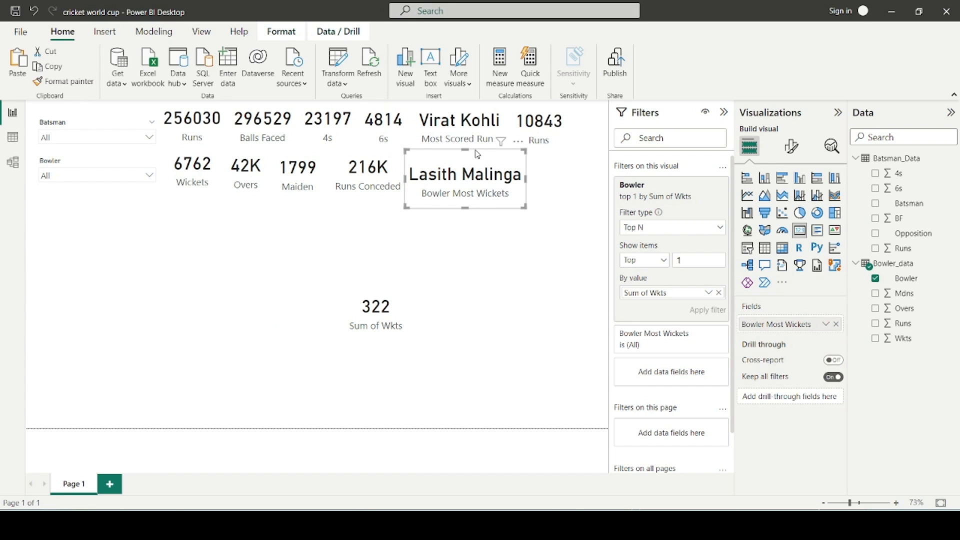
pyautogui.moveTo(472, 157); pyautogui.dragTo(470, 175)
pyautogui.click(436, 290)
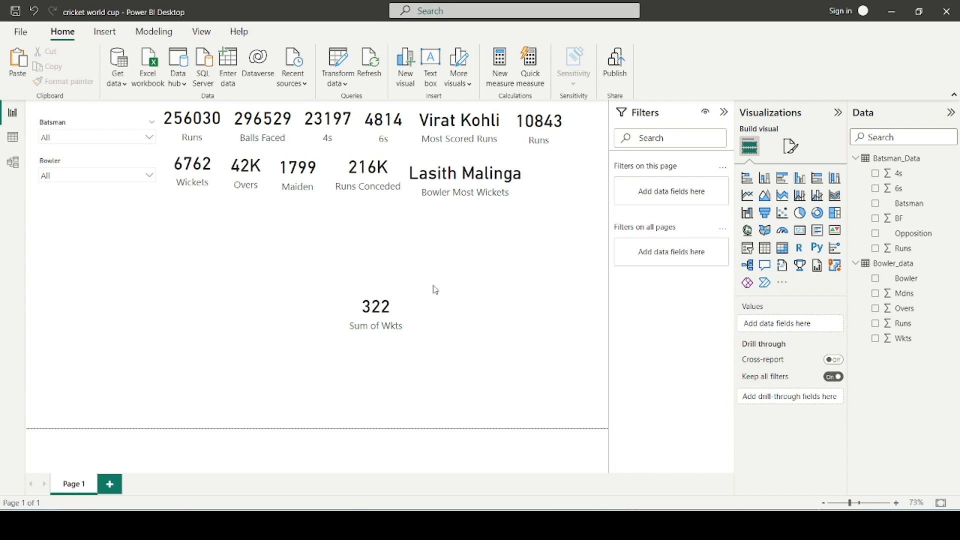
pyautogui.click(481, 181)
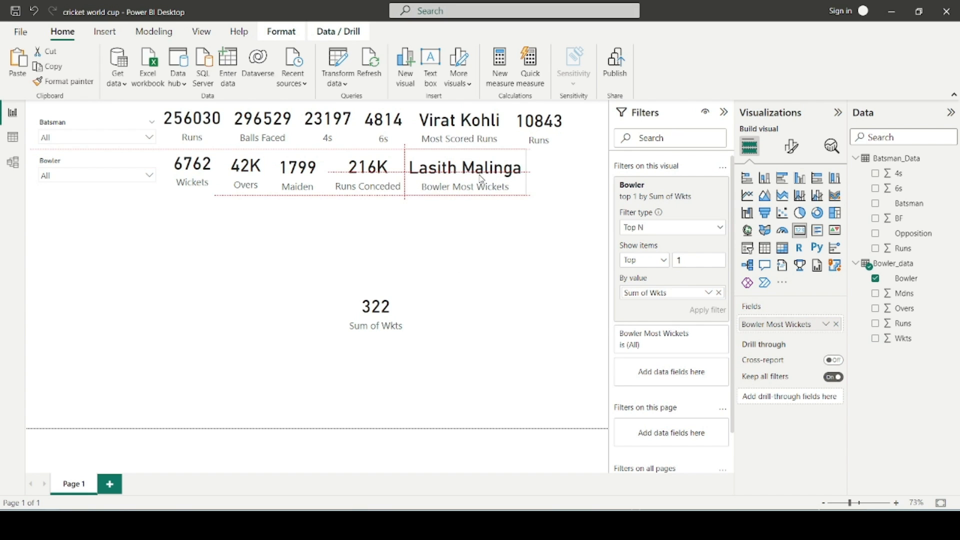
# - Place the Sum of Wkts card at the end of the bowling row and rename its field Wickets
pyautogui.moveTo(376, 313); pyautogui.dragTo(564, 187)
pyautogui.doubleClick(776, 325)
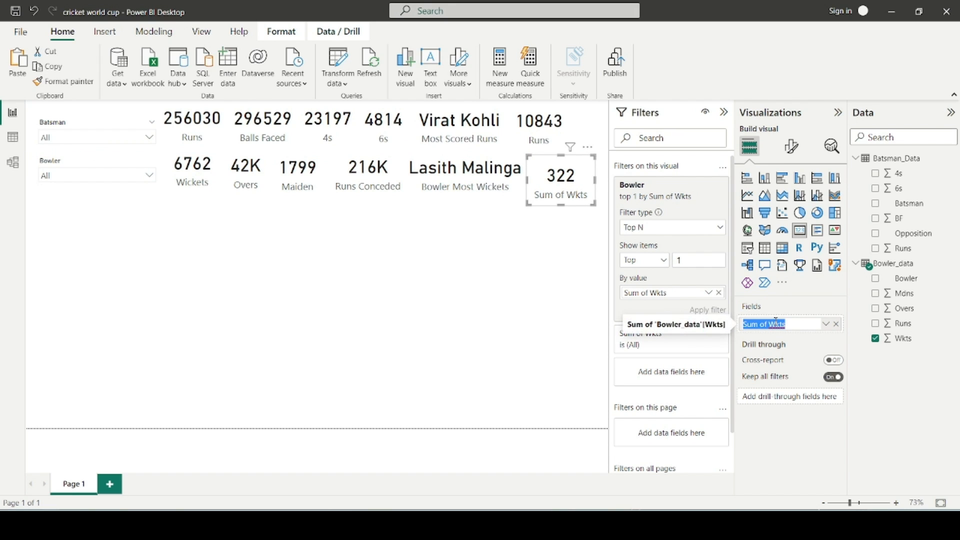
pyautogui.write('Wickets')
pyautogui.press('Return')
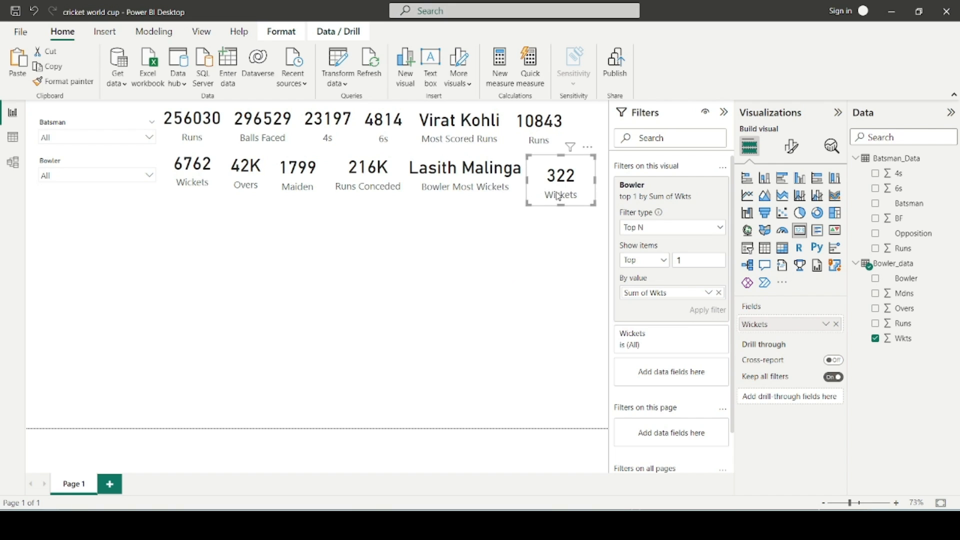
# - Shrink the top bowler's Wickets card and align it with the bowling row, keeping its label fully shown
pyautogui.moveTo(527, 155); pyautogui.dragTo(552, 174)
pyautogui.click(541, 246)
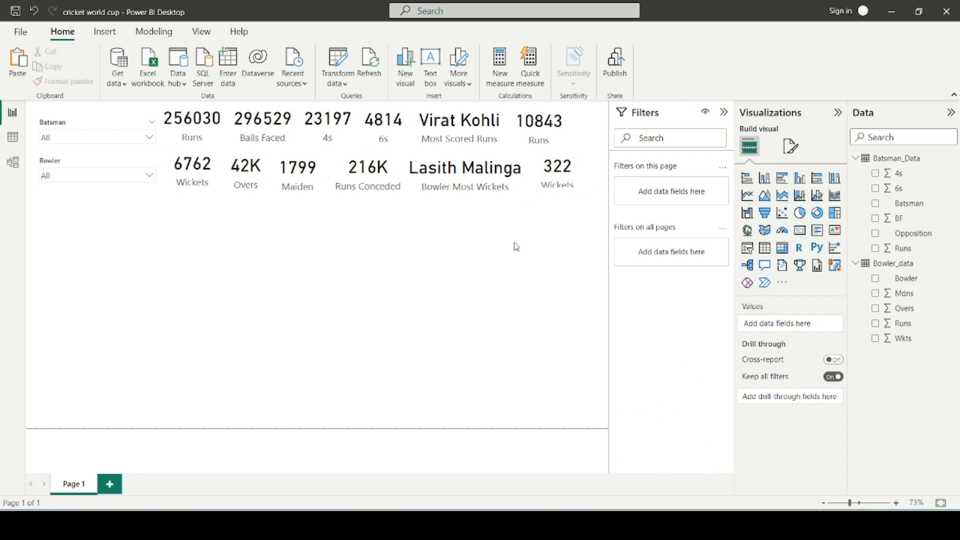
pyautogui.click(577, 190)
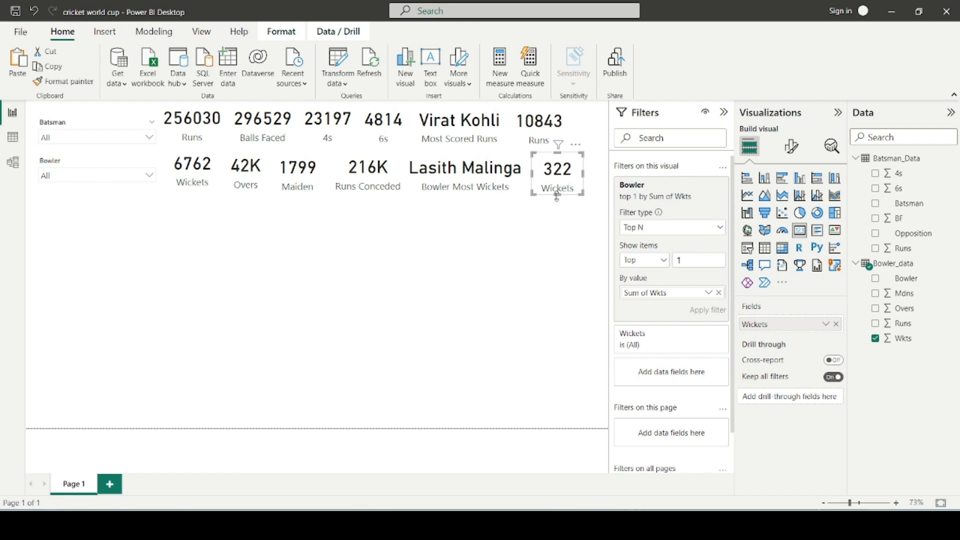
pyautogui.click(539, 218)
# - Nudge the Runs Conceded and Maiden cards slightly upward to level them with the other bowling cards
pyautogui.moveTo(373, 185); pyautogui.dragTo(373, 182)
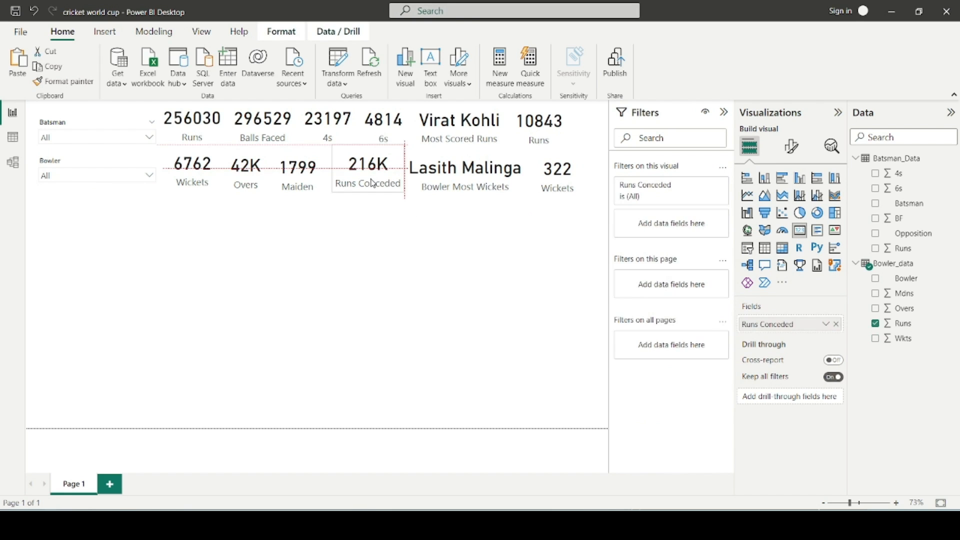
pyautogui.click(371, 218)
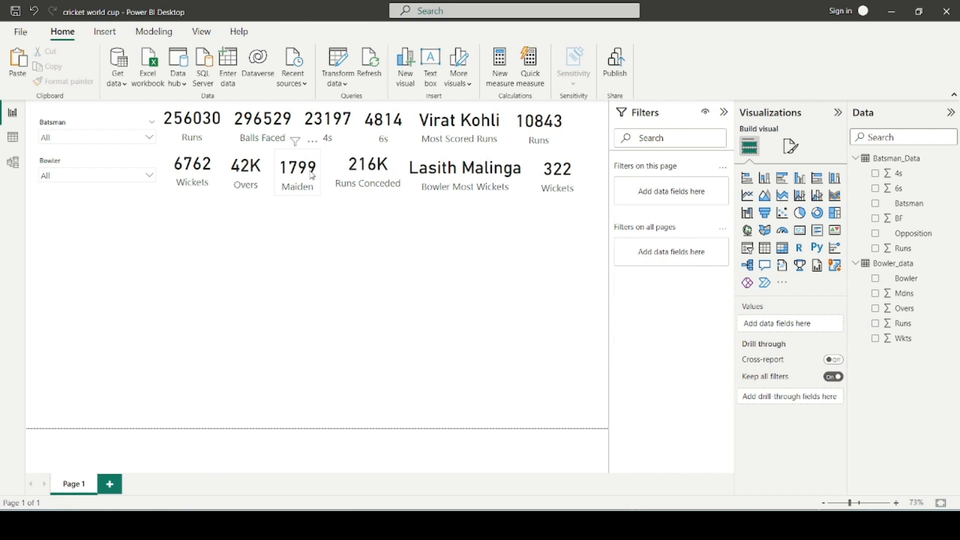
pyautogui.moveTo(312, 176); pyautogui.dragTo(313, 173)
pyautogui.click(313, 221)
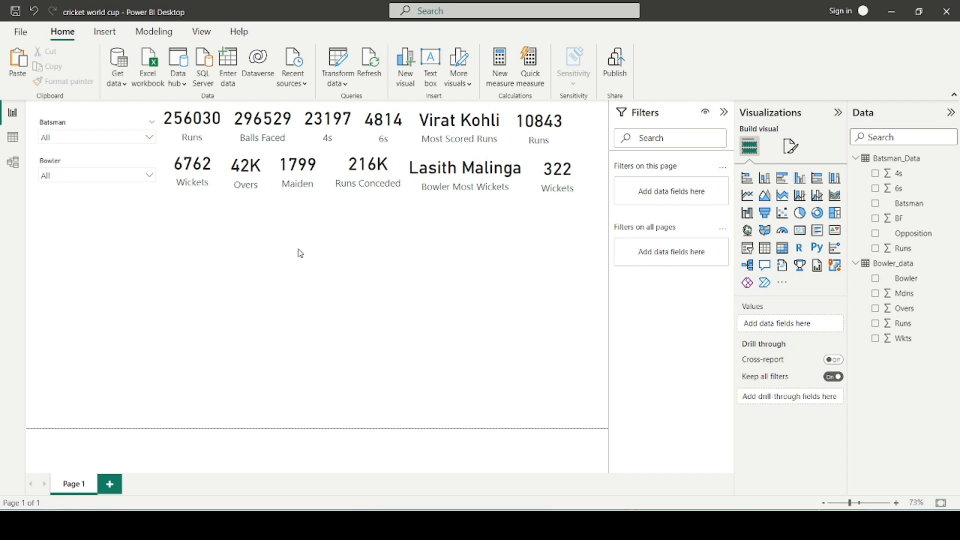
# - Shift the top bowler's Wickets card against Bowler Most Wickets, and nudge the top scorer's Runs card slightly right above it
pyautogui.click(565, 185)
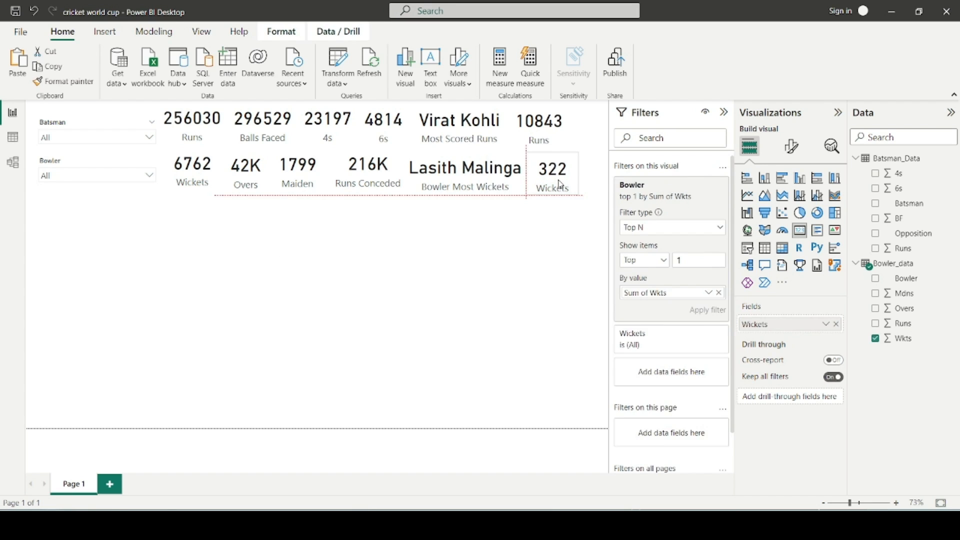
pyautogui.moveTo(546, 127); pyautogui.dragTo(552, 125)
pyautogui.click(529, 279)
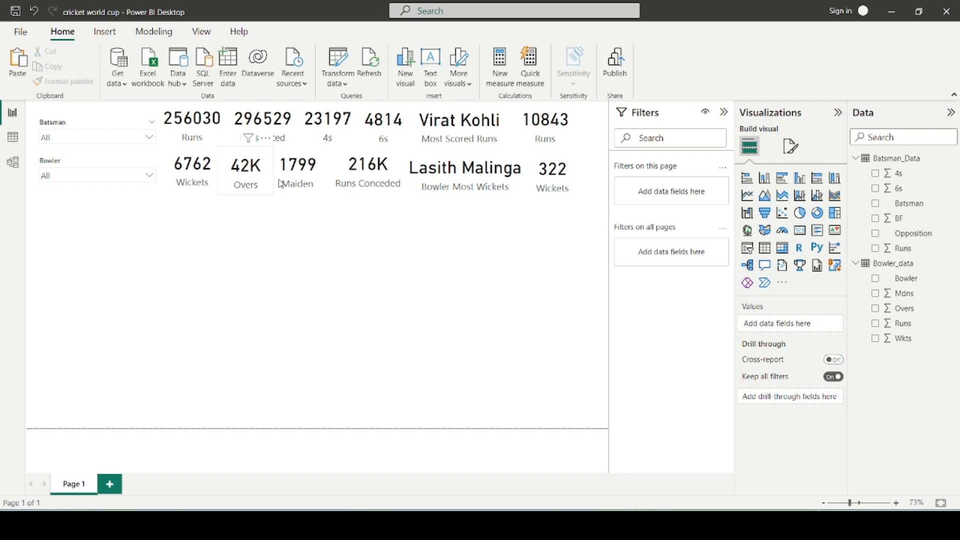
# - Set the callout value display units of the Overs and Runs Conceded cards to None
pyautogui.click(254, 183)
pyautogui.keyDown('ctrl'); pyautogui.click(388, 176); pyautogui.keyUp('ctrl')
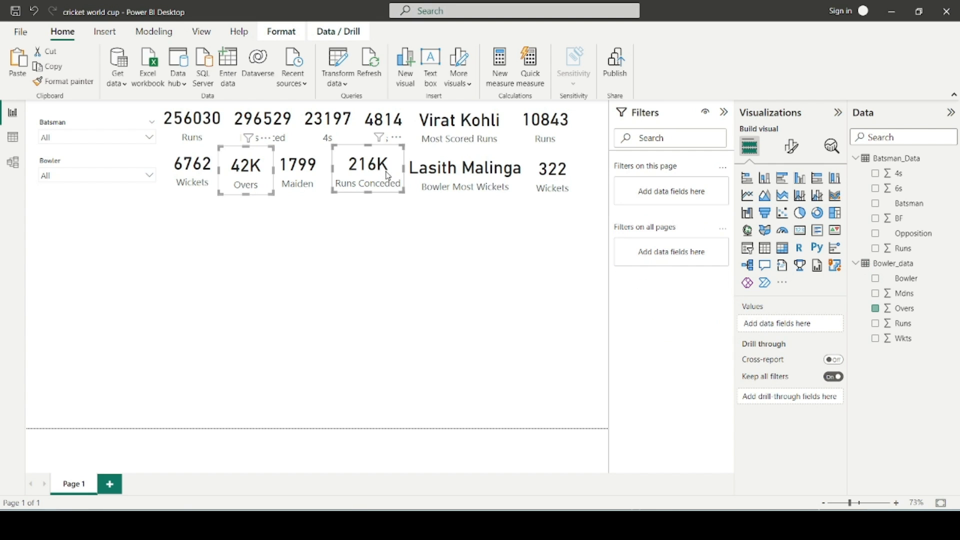
pyautogui.click(792, 146)
pyautogui.click(772, 232)
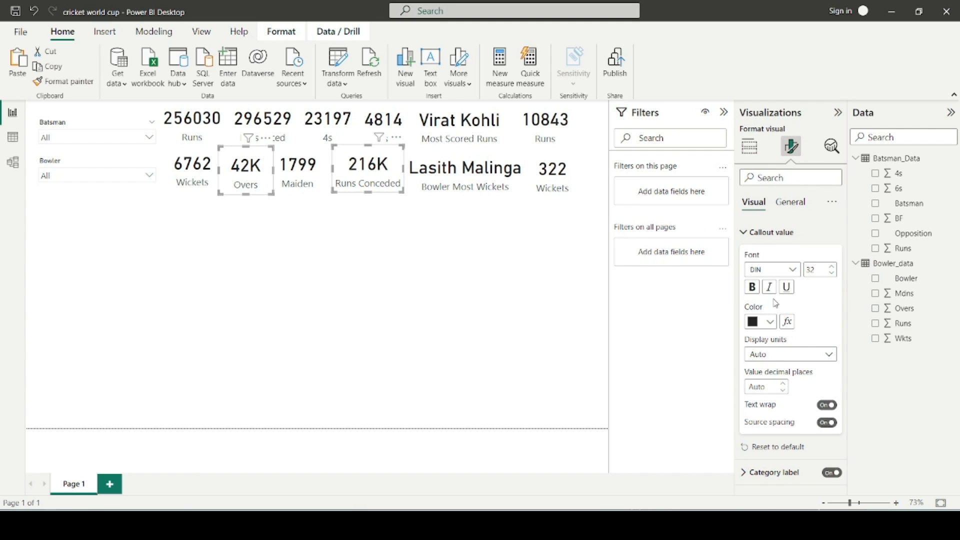
pyautogui.click(779, 357)
pyautogui.click(779, 388)
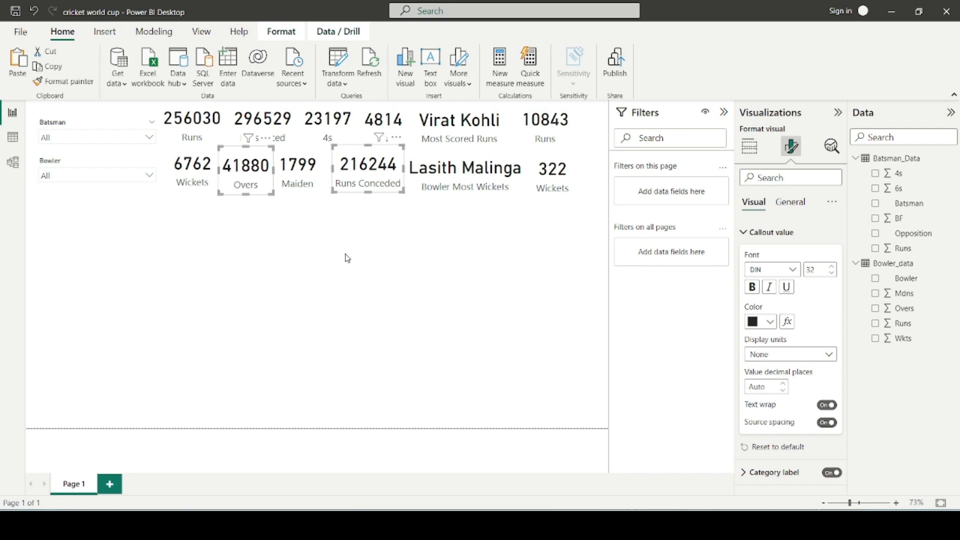
pyautogui.click(330, 241)
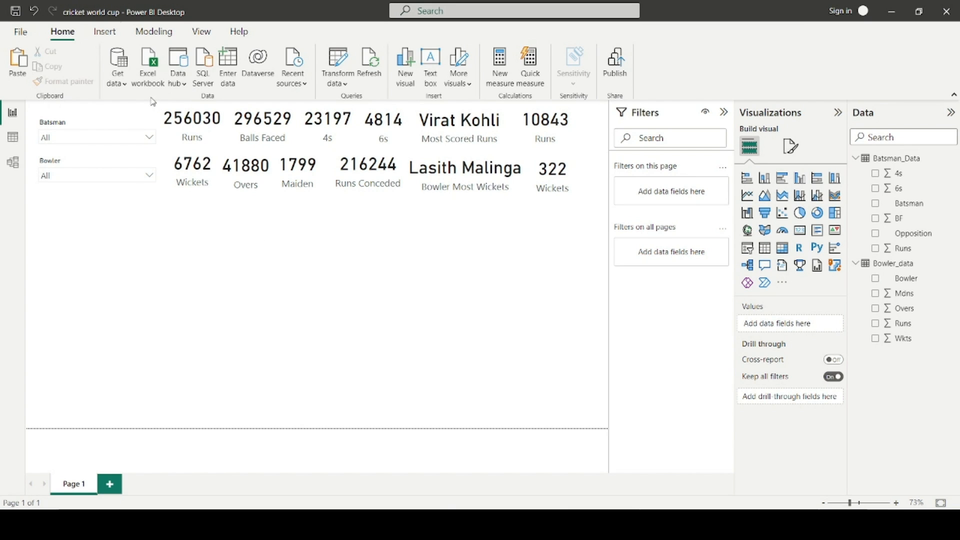
# - Import the ODI_Match_Results CSV file and open it in Power Query Editor for transformation
pyautogui.click(118, 80)
pyautogui.click(142, 248)
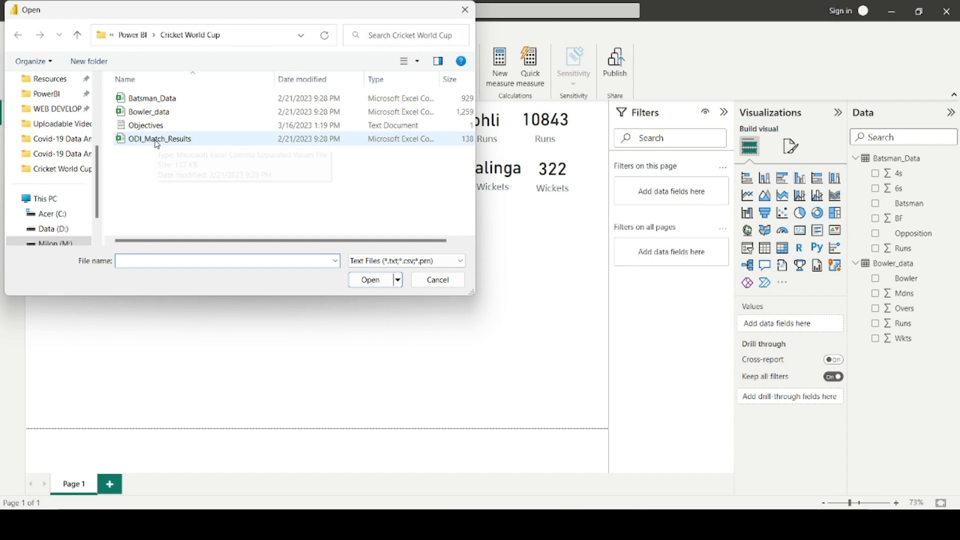
pyautogui.click(180, 145)
pyautogui.click(391, 284)
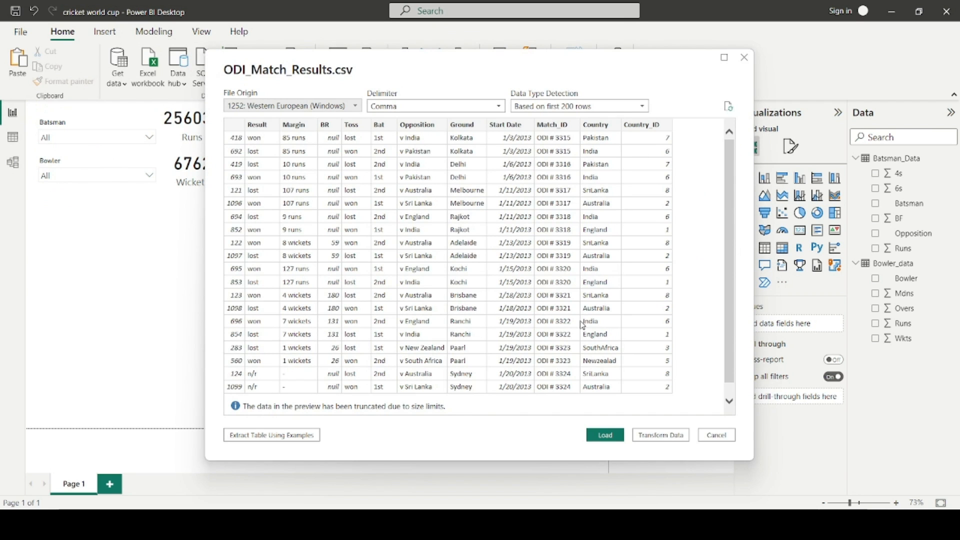
pyautogui.click(636, 436)
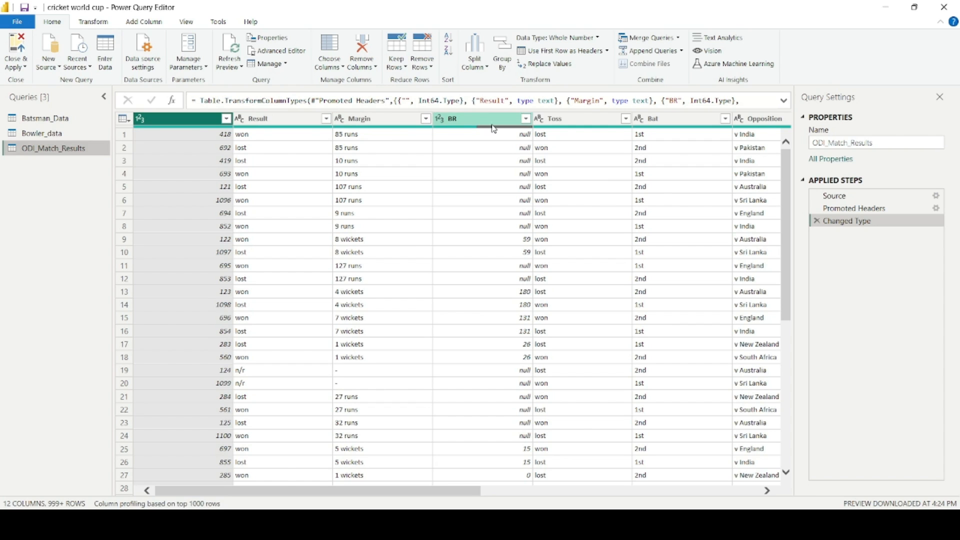
# - Remove the unnamed first column, BR, Toss, Bat, Ground, Start Date, Match_ID and Country_ID from ODI_Match_Results
pyautogui.keyDown('ctrl'); pyautogui.click(468, 123); pyautogui.keyUp('ctrl')
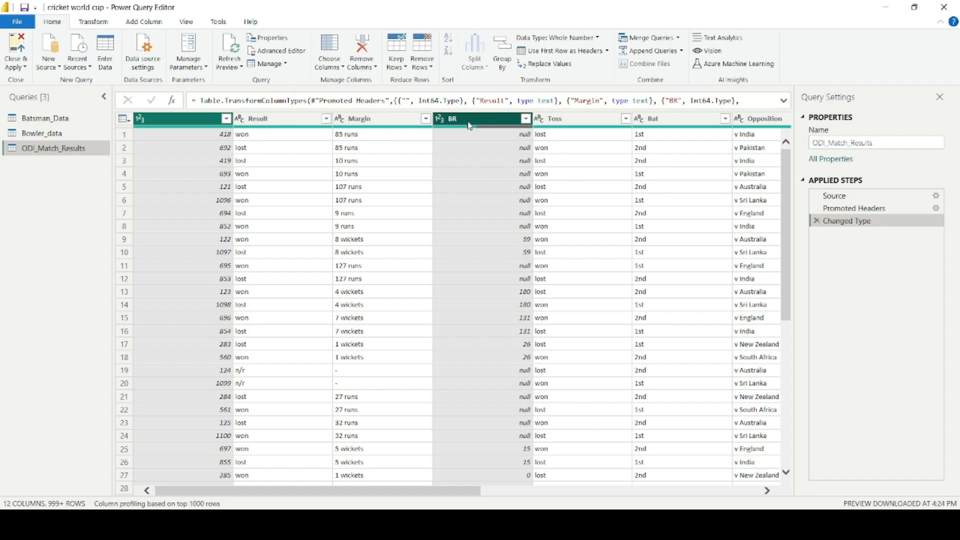
pyautogui.keyDown('ctrl'); pyautogui.click(572, 121); pyautogui.keyUp('ctrl')
pyautogui.keyDown('ctrl'); pyautogui.click(680, 122); pyautogui.keyUp('ctrl')
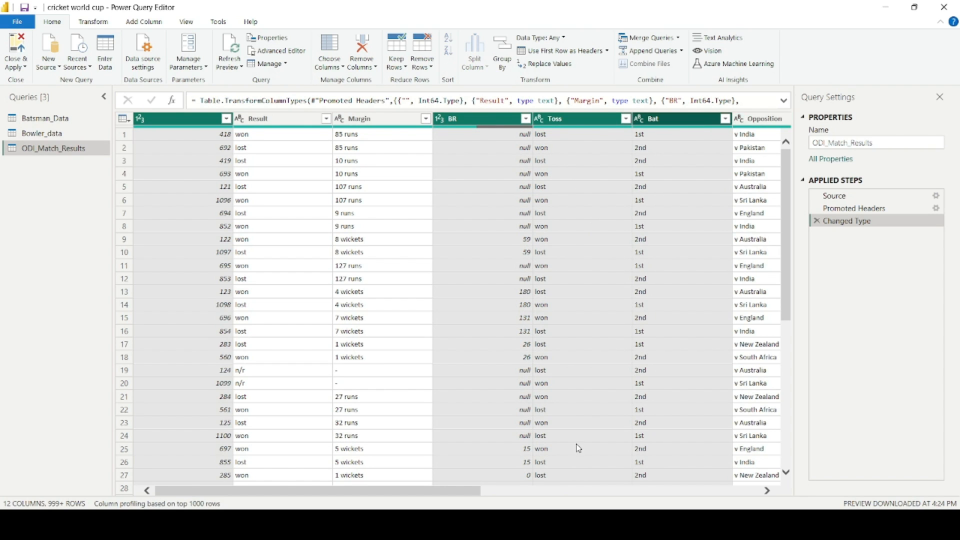
pyautogui.moveTo(445, 497); pyautogui.dragTo(546, 495)
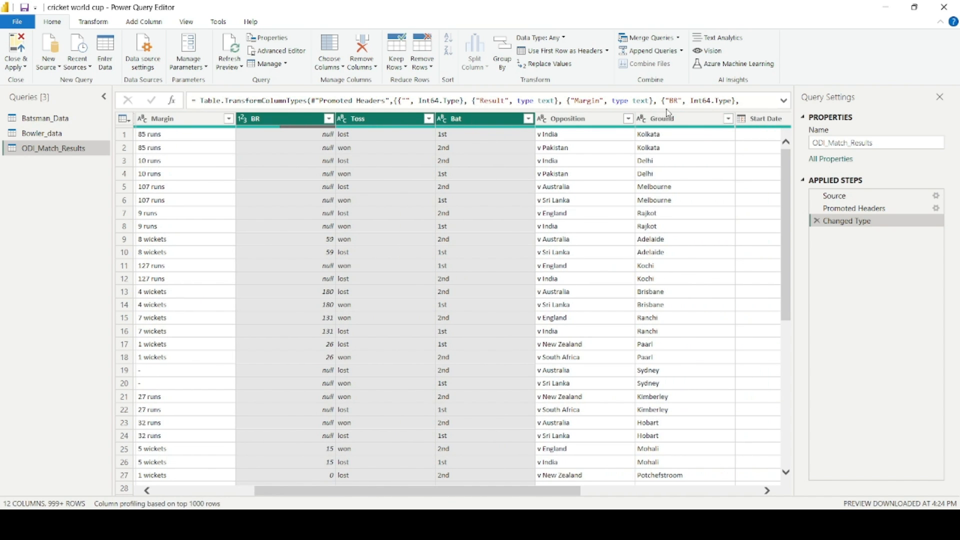
pyautogui.keyDown('ctrl'); pyautogui.click(695, 119); pyautogui.keyUp('ctrl')
pyautogui.keyDown('ctrl'); pyautogui.click(762, 120); pyautogui.keyUp('ctrl')
pyautogui.moveTo(472, 495); pyautogui.dragTo(612, 483)
pyautogui.keyDown('ctrl'); pyautogui.click(558, 123); pyautogui.keyUp('ctrl')
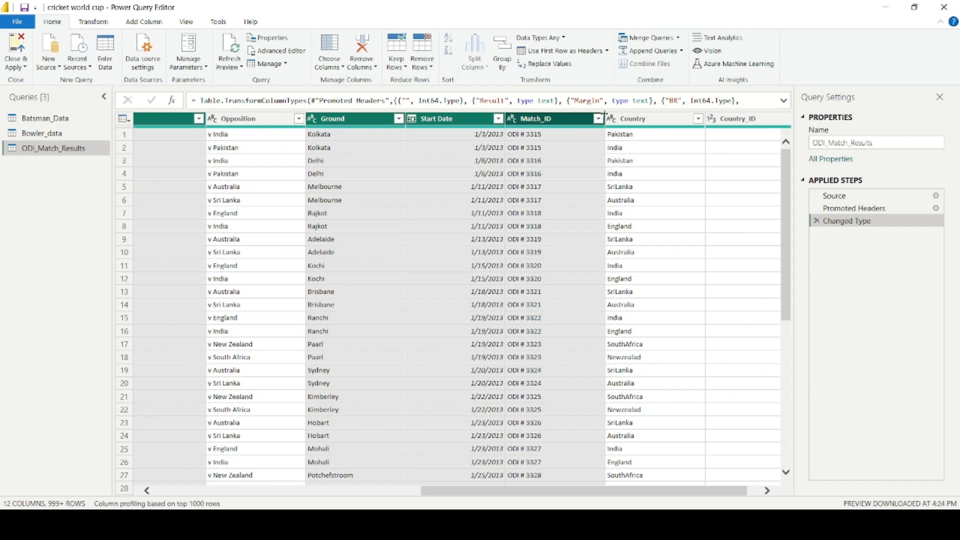
pyautogui.keyDown('ctrl'); pyautogui.click(741, 120); pyautogui.keyUp('ctrl')
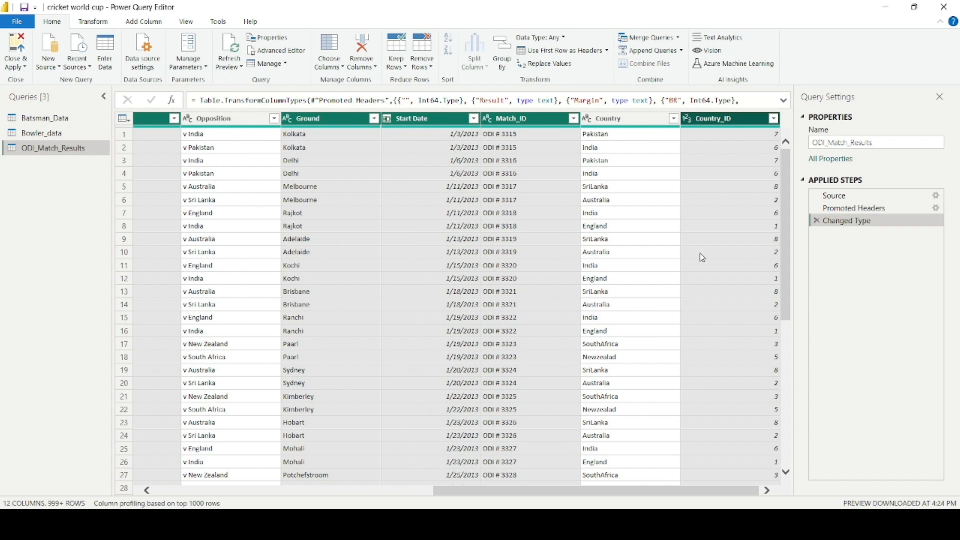
pyautogui.moveTo(707, 497); pyautogui.dragTo(595, 494)
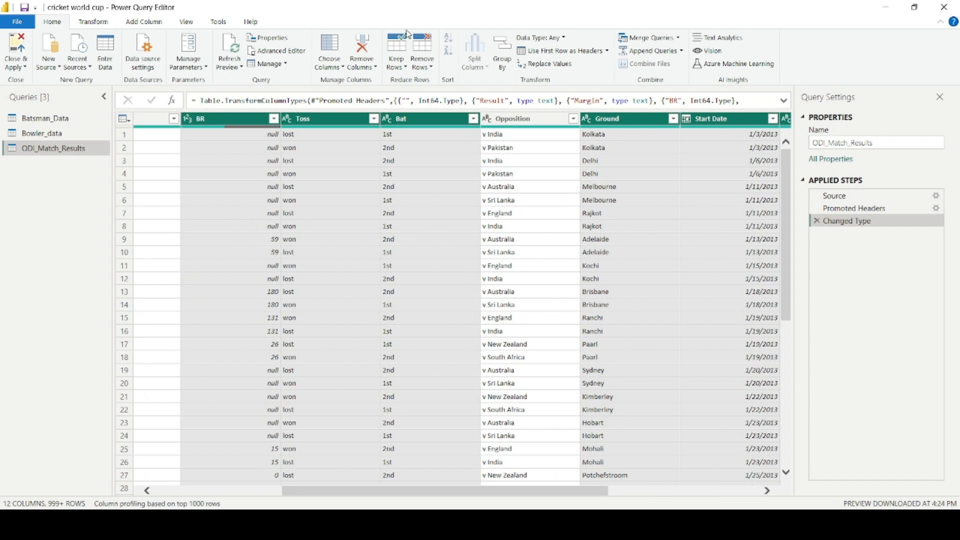
pyautogui.click(369, 50)
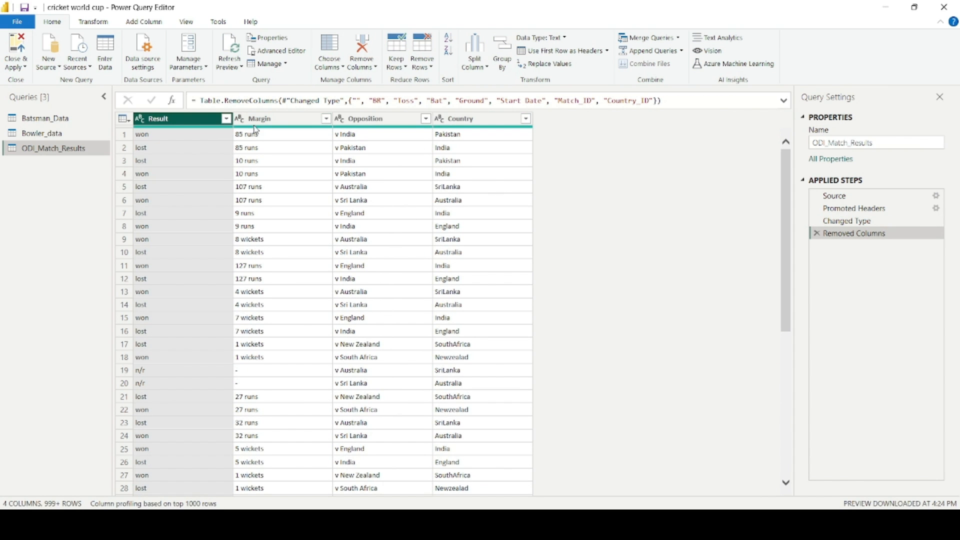
pyautogui.click(258, 118)
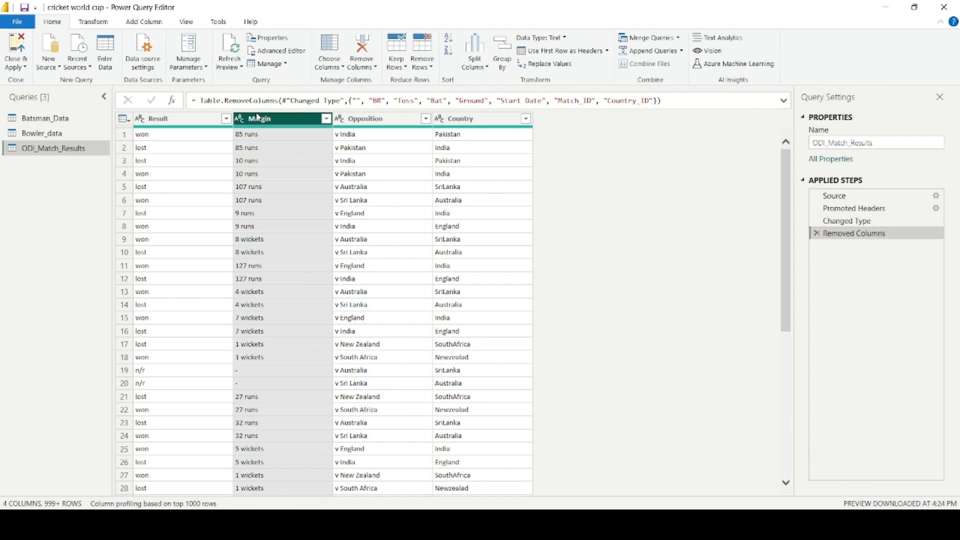
pyautogui.click(175, 118)
pyautogui.scroll(-1, 161, 193)
pyautogui.scroll(1, 161, 194)
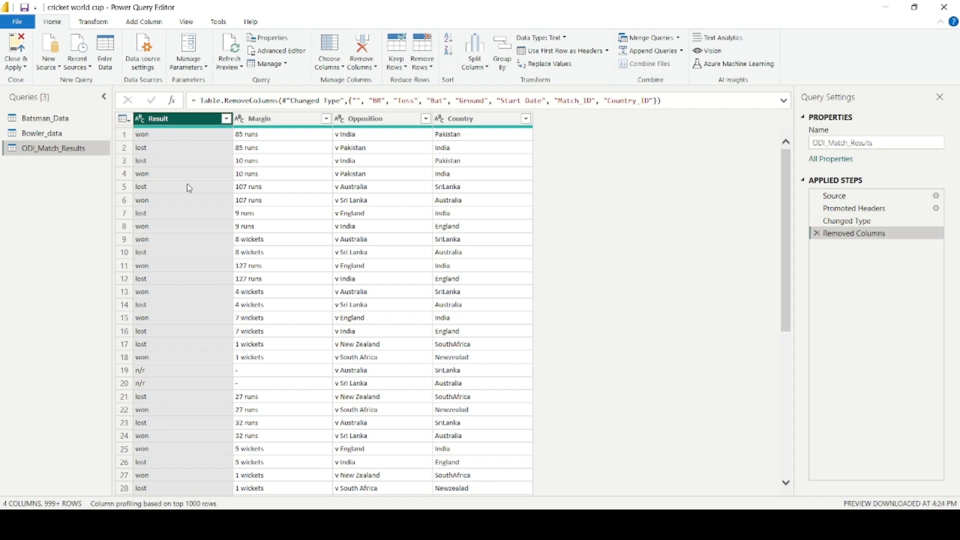
pyautogui.click(259, 123)
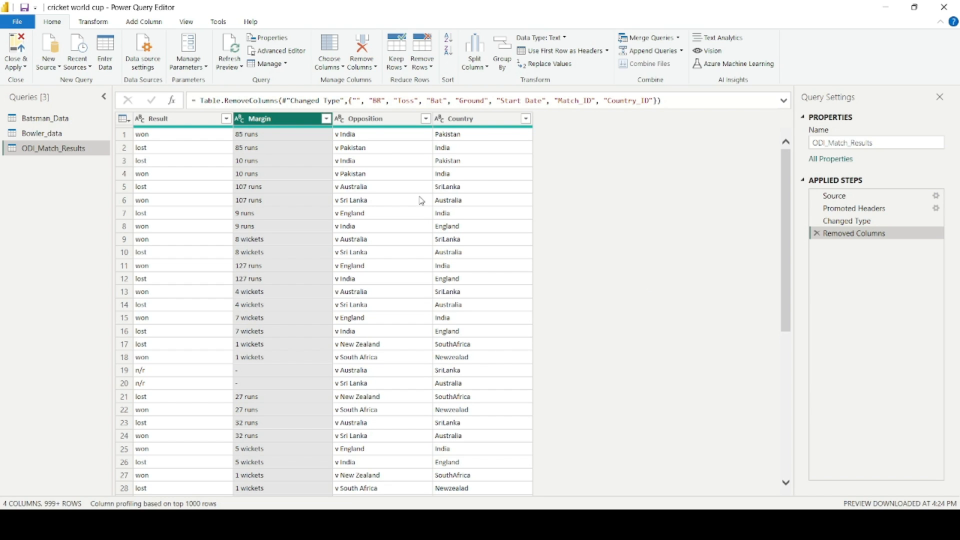
# - Replace the "v " prefix with nothing in the Opposition column
pyautogui.click(367, 120)
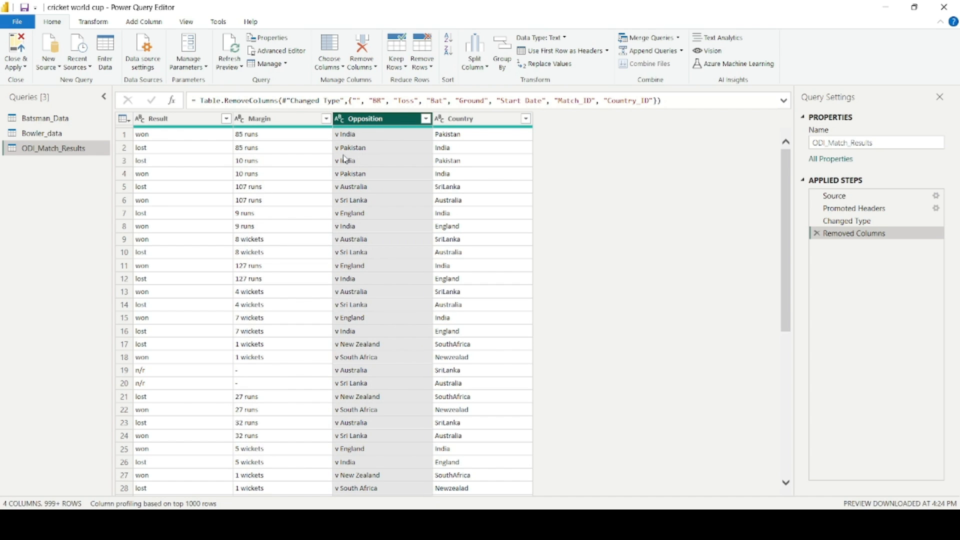
pyautogui.click(94, 22)
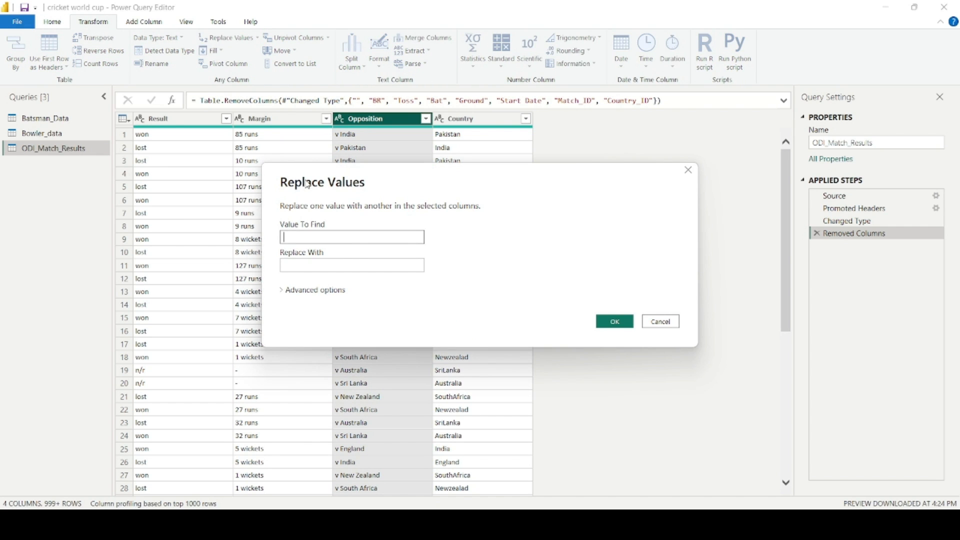
pyautogui.click(615, 322)
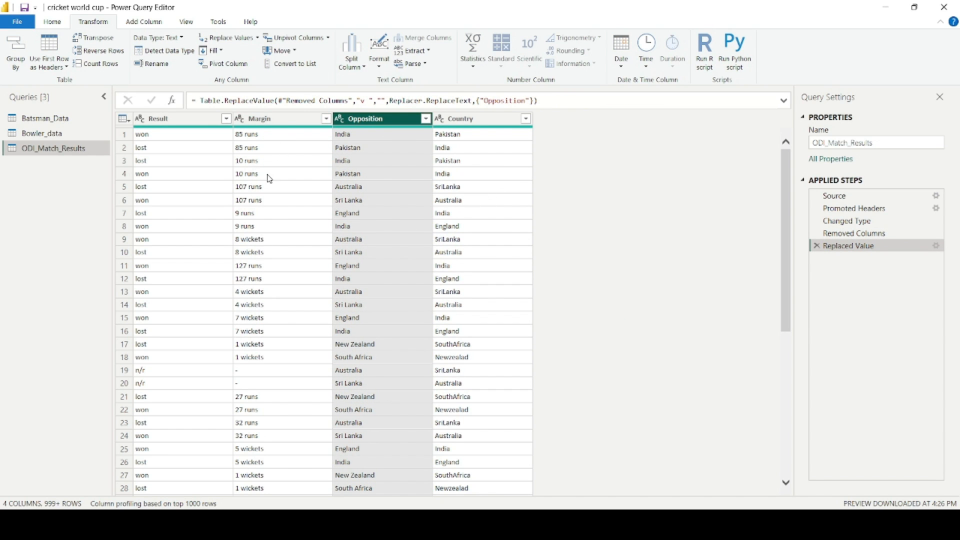
# - Replace "-" with 0 in the Margin column of ODI_Match_Results
pyautogui.click(270, 122)
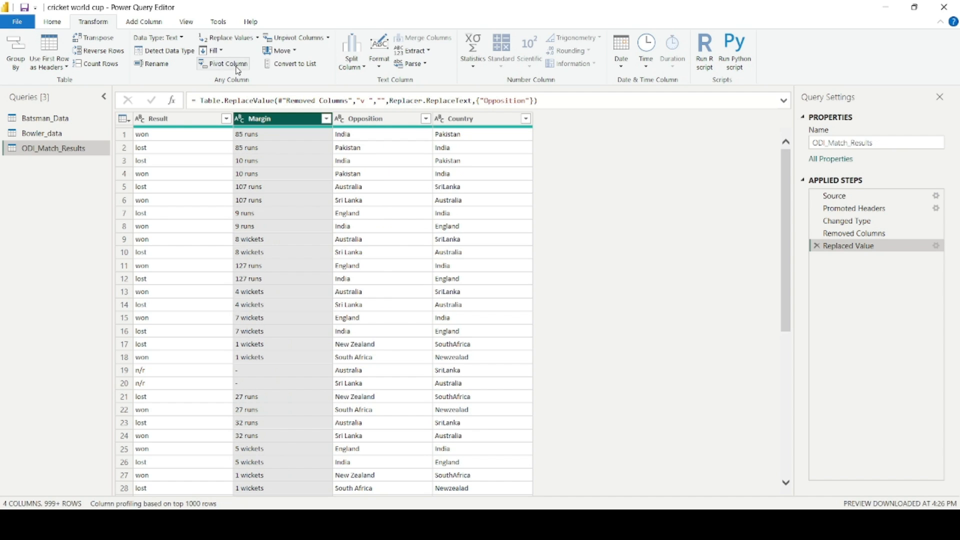
pyautogui.click(225, 38)
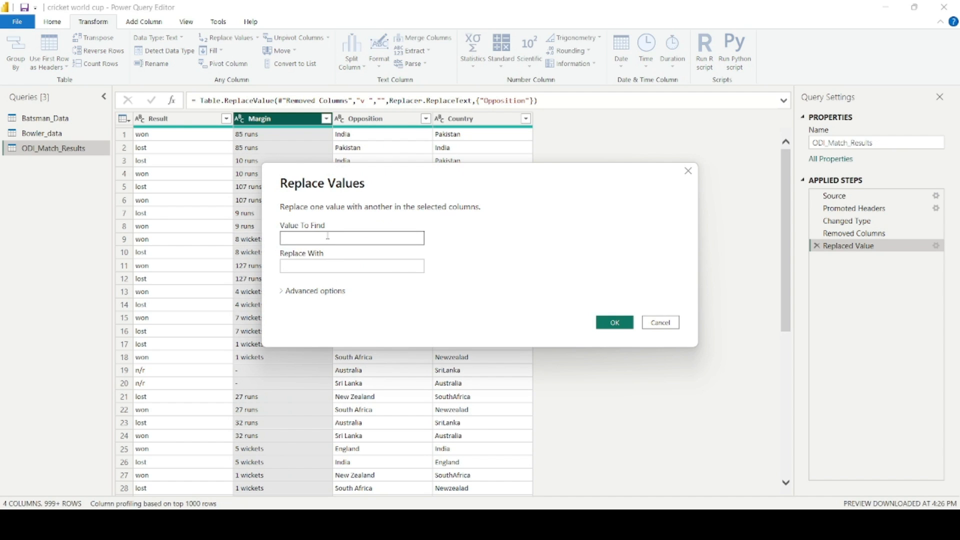
pyautogui.write('-')
pyautogui.click(322, 256)
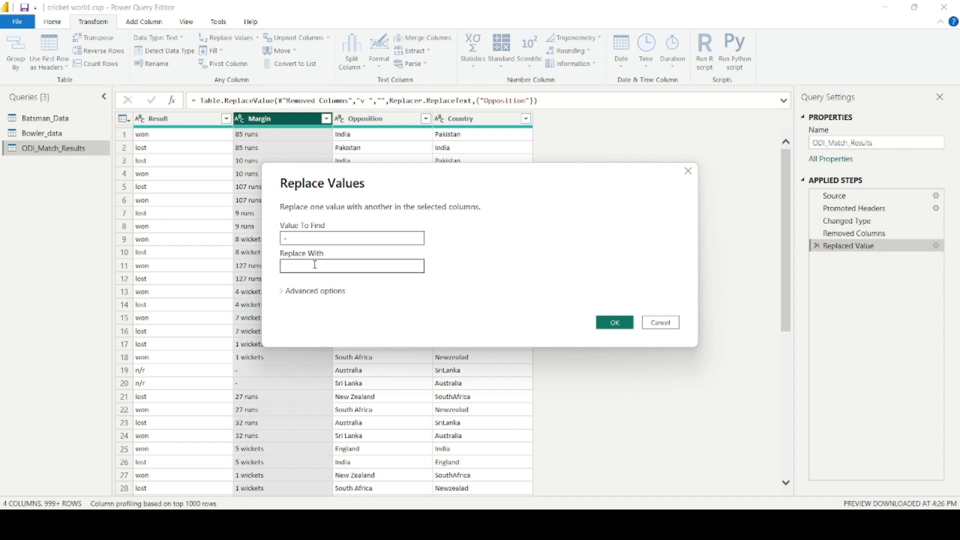
pyautogui.write('0')
pyautogui.press('Return')
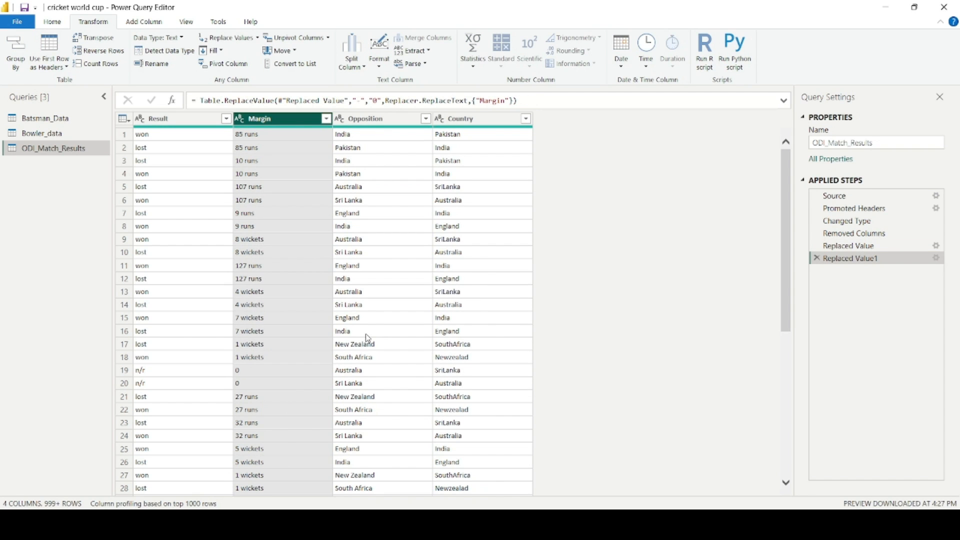
# - Filter the Result column to exclude the aban and canc rows
pyautogui.click(226, 118)
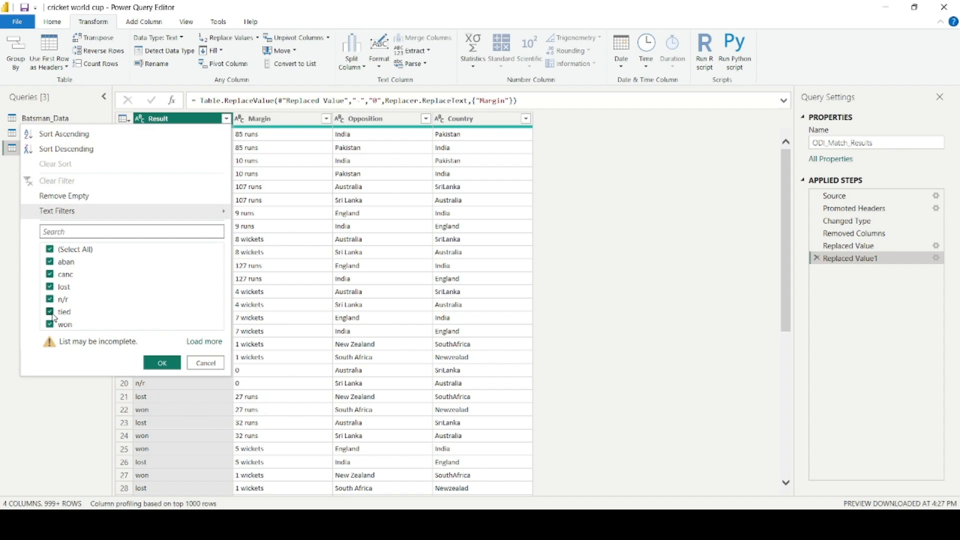
pyautogui.click(51, 275)
pyautogui.click(62, 262)
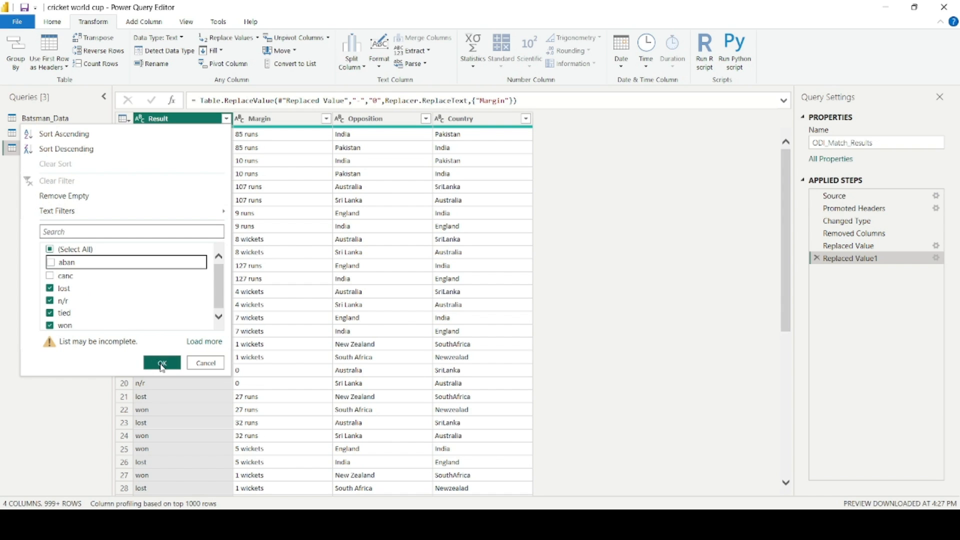
pyautogui.click(162, 363)
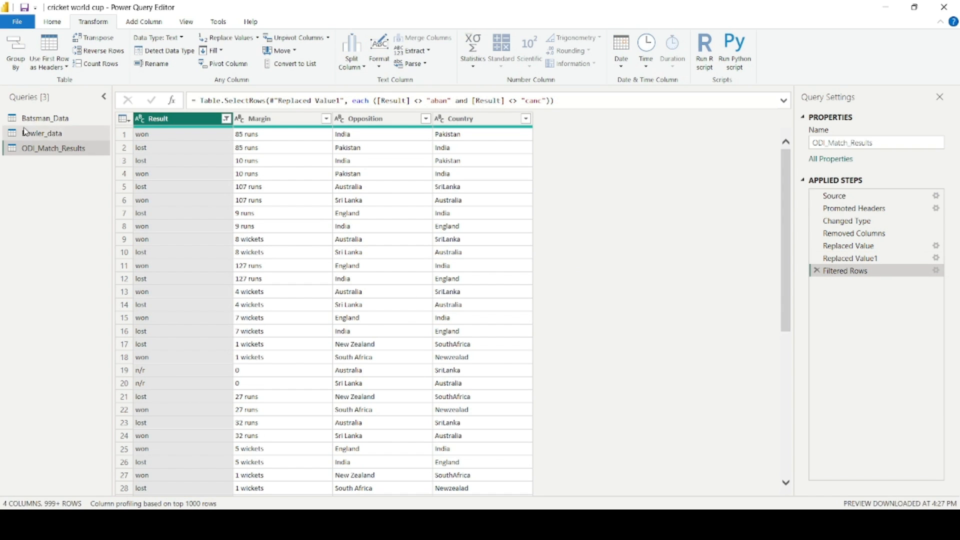
# - Switch to the Power BI Desktop report, apply the pending query changes and expand the ODI_Match_Results table's fields
pyautogui.click(52, 21)
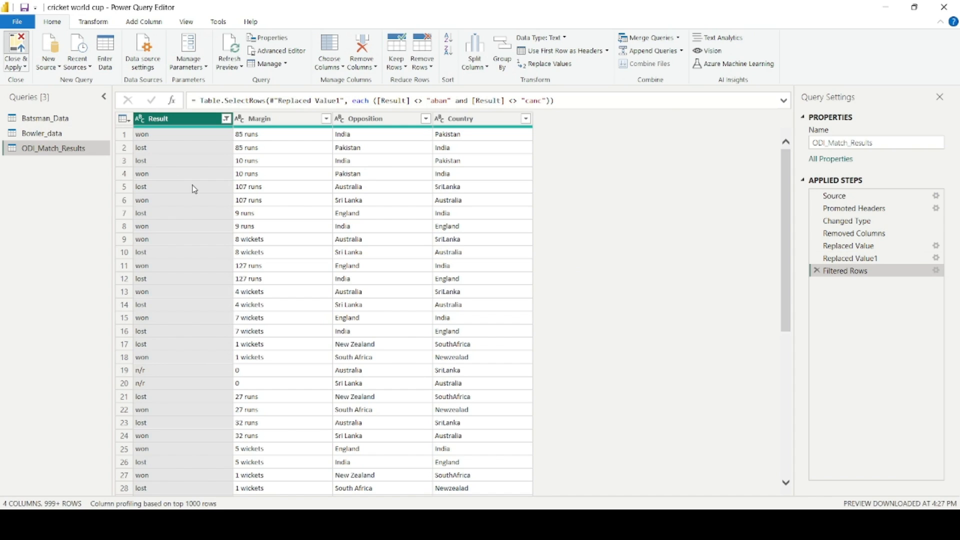
pyautogui.hotkey('alt', 'Tab')
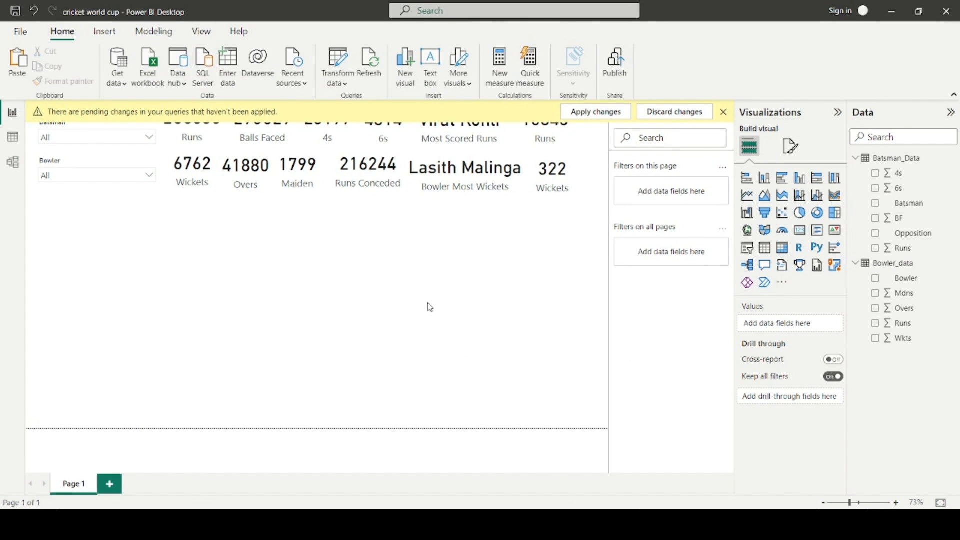
pyautogui.click(603, 114)
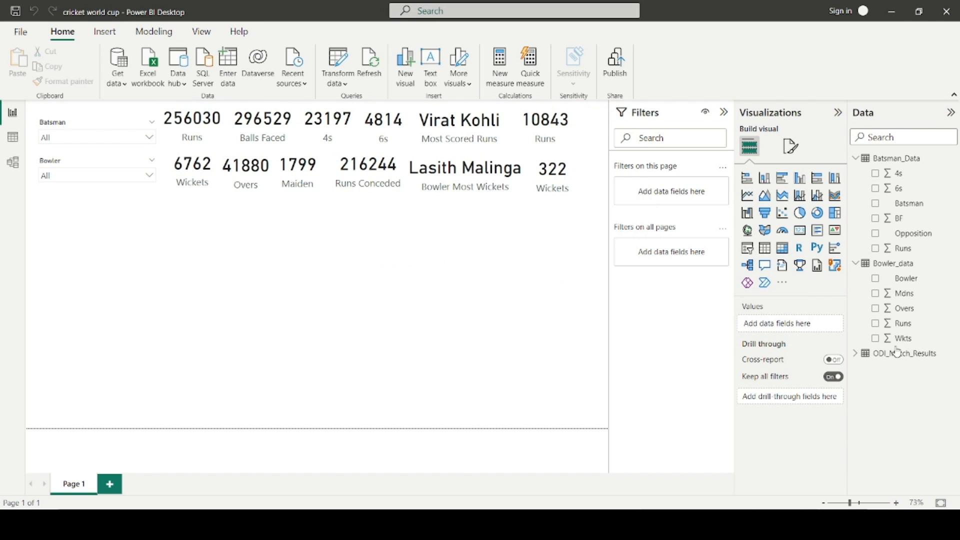
pyautogui.click(856, 354)
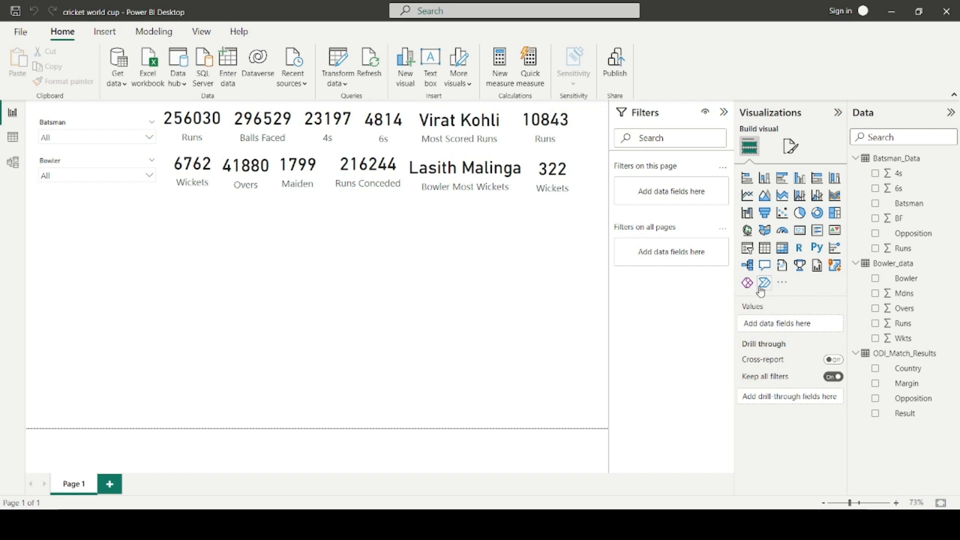
# - Add a slicer below the cards for the Country field of ODI_Match_Results and set its style to Dropdown
pyautogui.click(747, 248)
pyautogui.moveTo(134, 271); pyautogui.dragTo(432, 256)
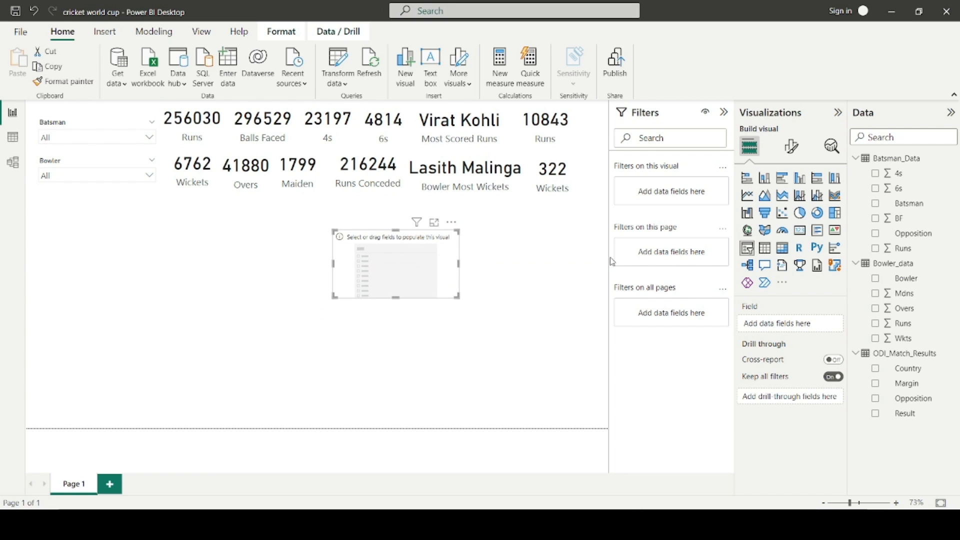
pyautogui.moveTo(910, 373); pyautogui.dragTo(787, 331)
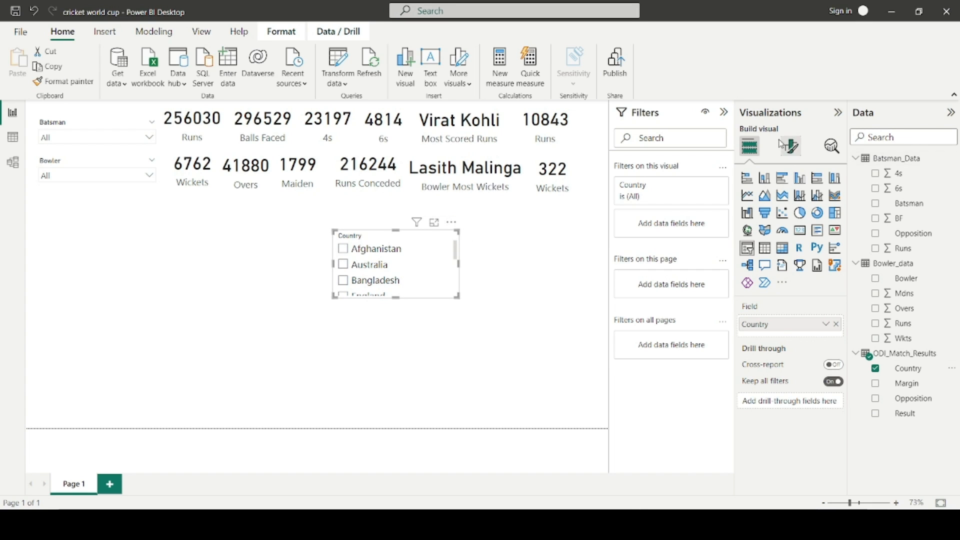
pyautogui.click(798, 148)
pyautogui.click(786, 232)
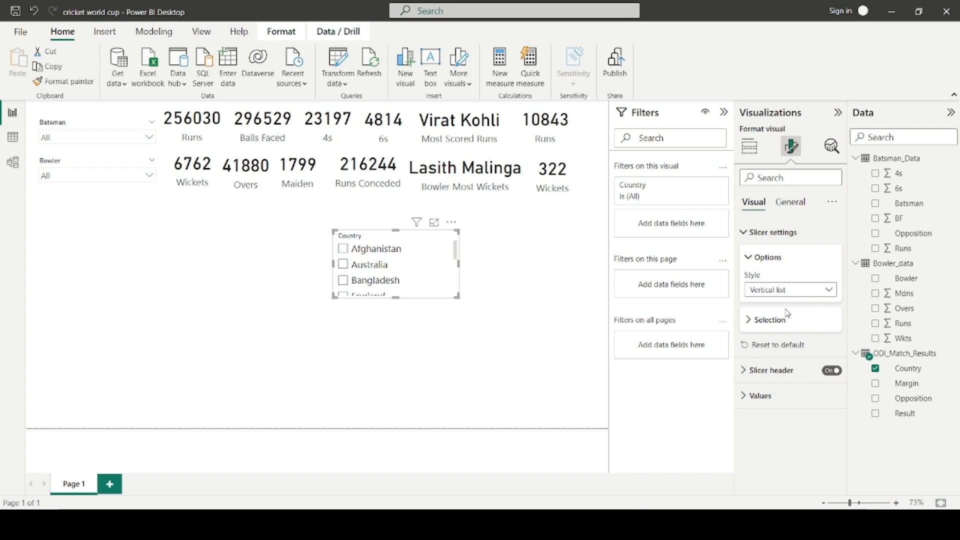
pyautogui.click(784, 290)
pyautogui.click(780, 335)
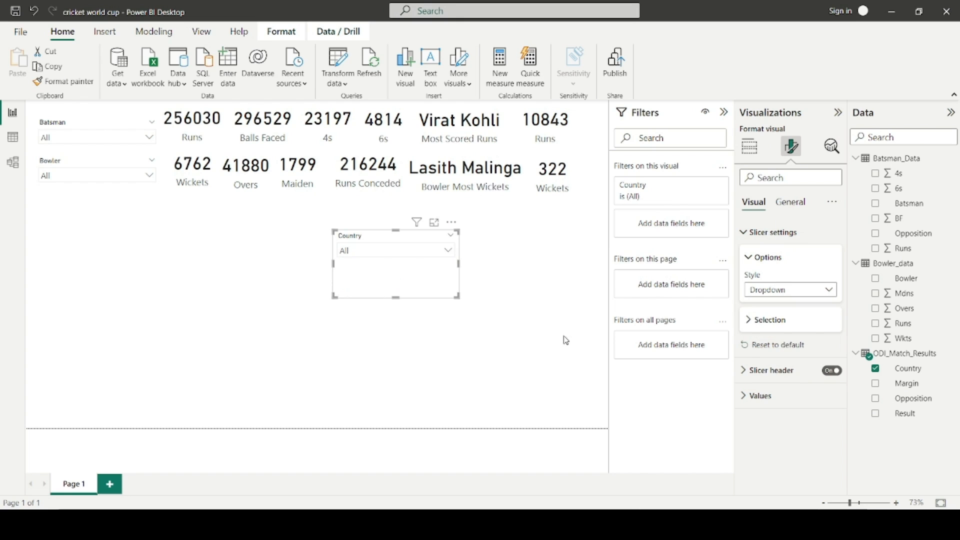
# - Reduce the Country slicer's height and move it up closer to the bowling cards
pyautogui.moveTo(458, 297); pyautogui.dragTo(467, 264)
pyautogui.click(485, 280)
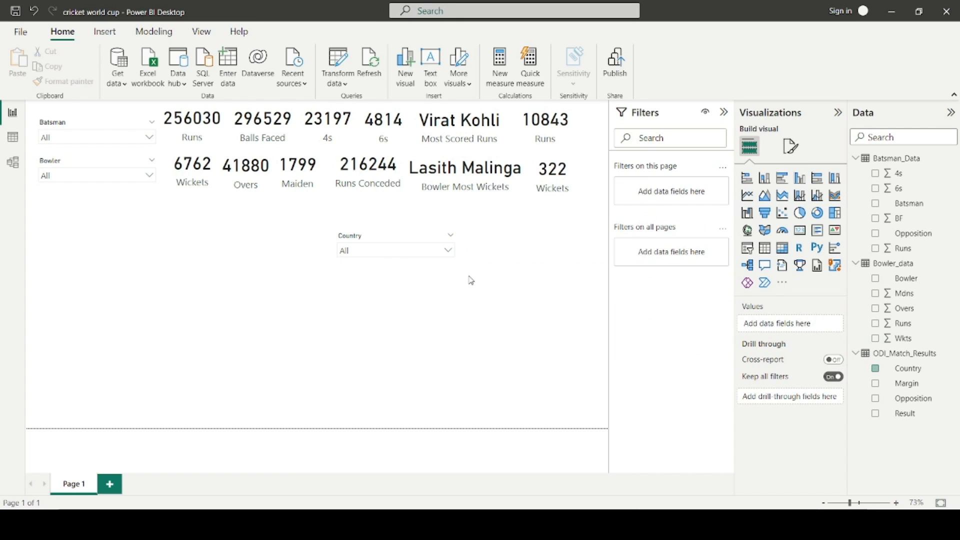
pyautogui.moveTo(408, 236); pyautogui.dragTo(408, 222)
pyautogui.click(559, 328)
# - Add a second slicer for the Opposition field of ODI_Match_Results and set its style to Dropdown
pyautogui.click(747, 249)
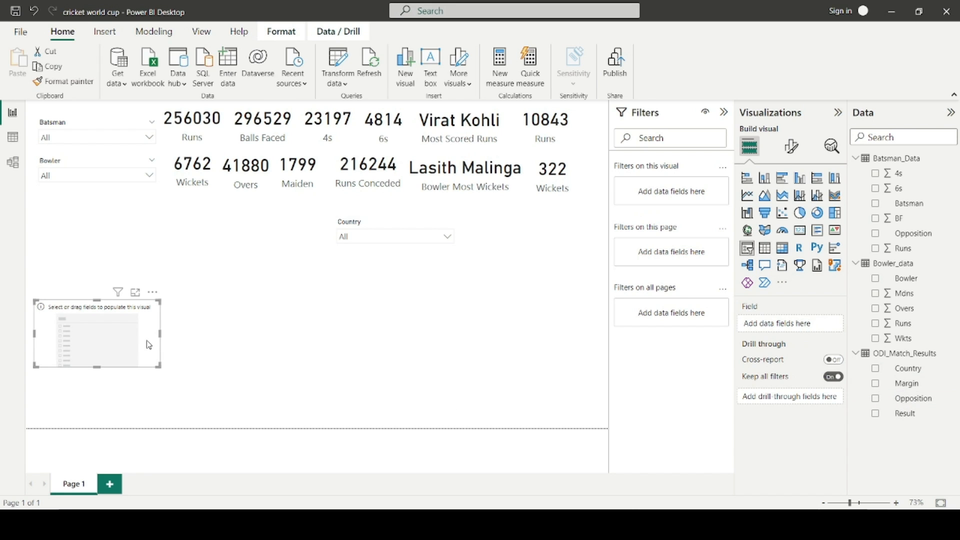
pyautogui.moveTo(140, 339); pyautogui.dragTo(543, 310)
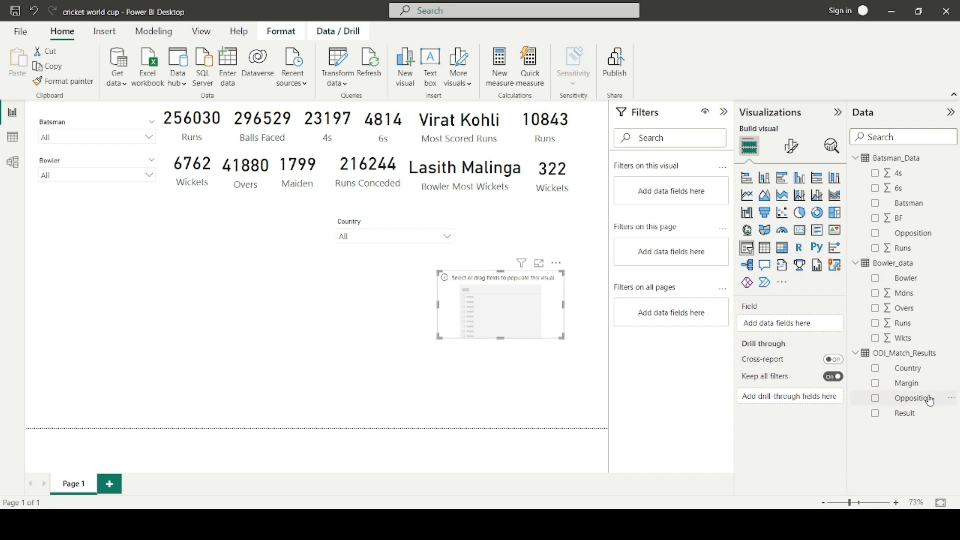
pyautogui.moveTo(925, 399); pyautogui.dragTo(788, 325)
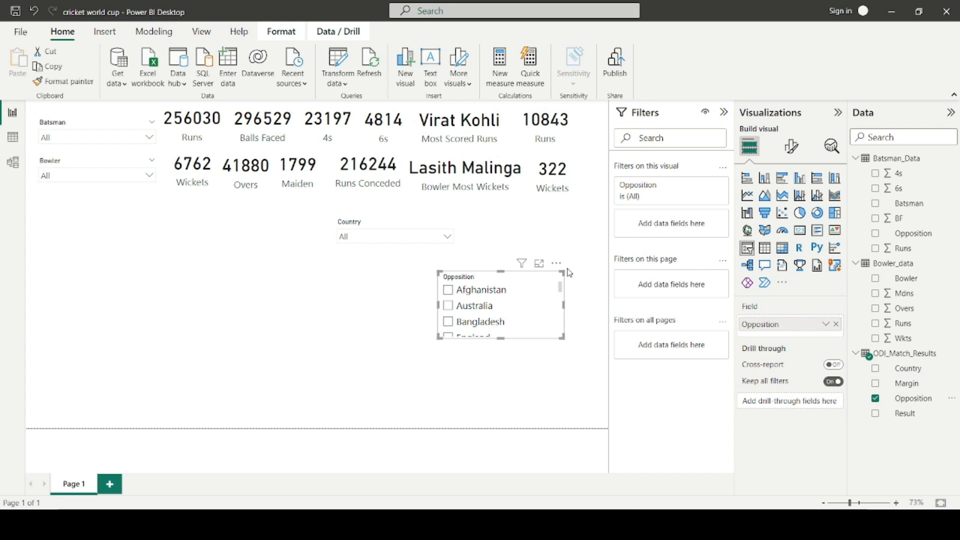
pyautogui.click(792, 146)
pyautogui.click(773, 232)
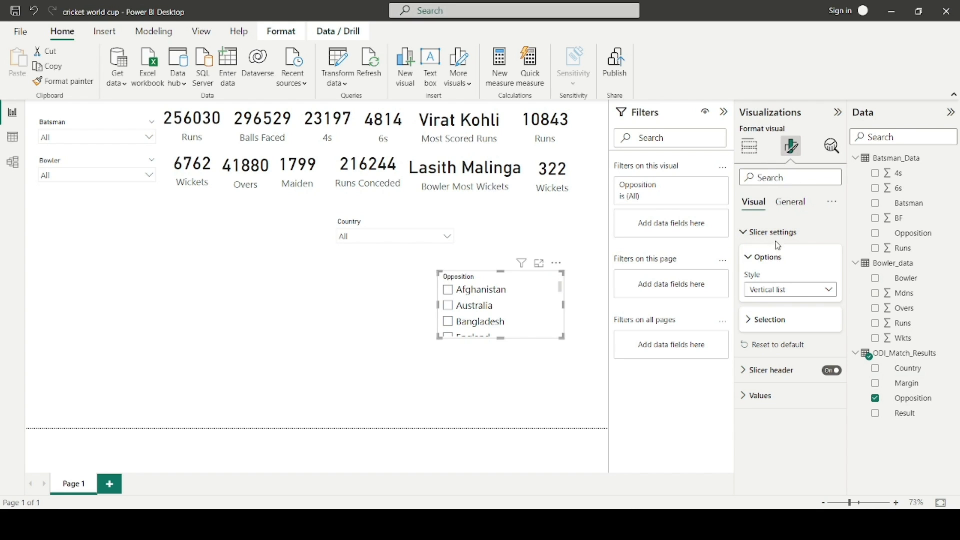
pyautogui.click(803, 295)
pyautogui.click(770, 335)
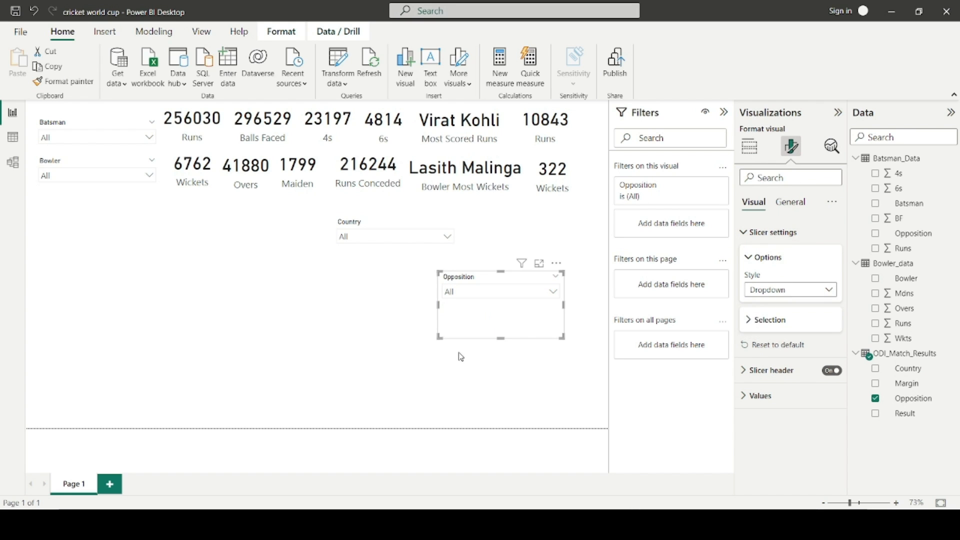
# - Shrink the Opposition slicer, place it beside the Country slicer and align the two in one row
pyautogui.click(566, 324)
pyautogui.click(560, 325)
pyautogui.moveTo(562, 339); pyautogui.dragTo(526, 218)
pyautogui.click(549, 325)
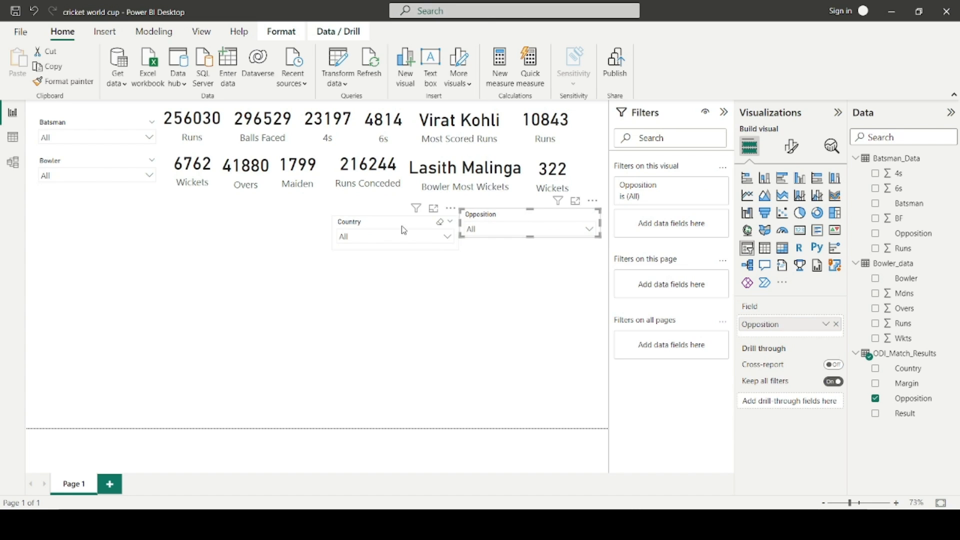
pyautogui.moveTo(407, 223); pyautogui.dragTo(407, 220)
pyautogui.click(560, 317)
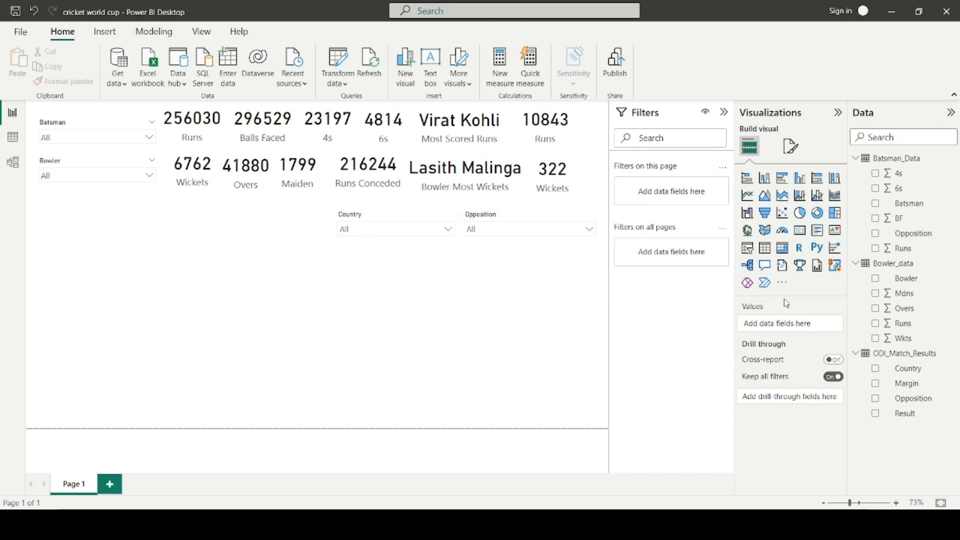
# - Add a pie chart below the Opposition slicer with Result as legend and the count of Result as values
pyautogui.click(799, 212)
pyautogui.moveTo(128, 326); pyautogui.dragTo(564, 316)
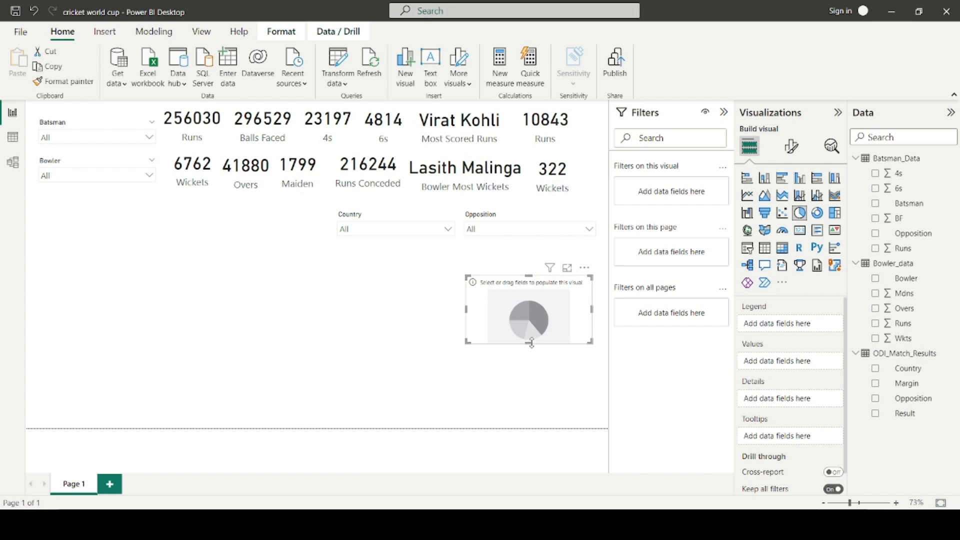
pyautogui.moveTo(531, 343); pyautogui.dragTo(533, 361)
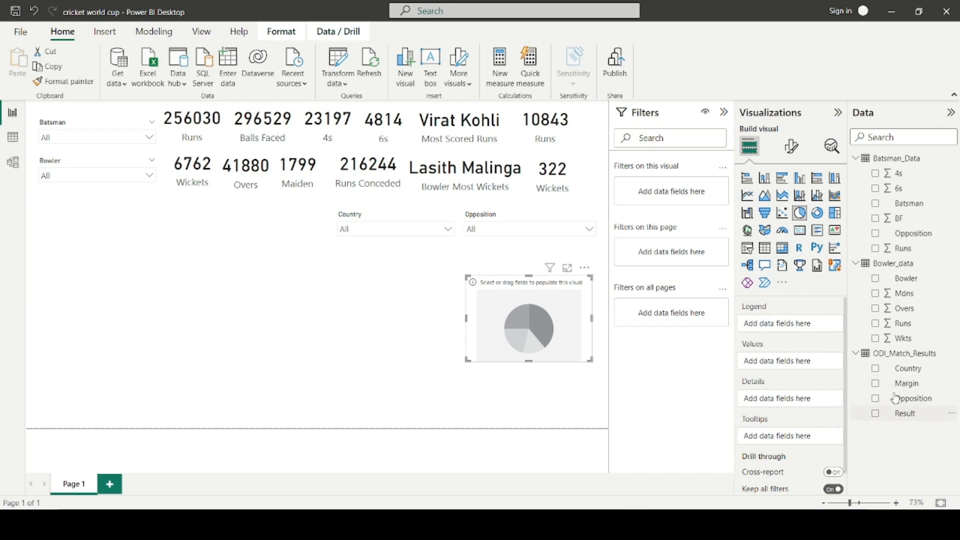
pyautogui.moveTo(909, 417); pyautogui.dragTo(788, 324)
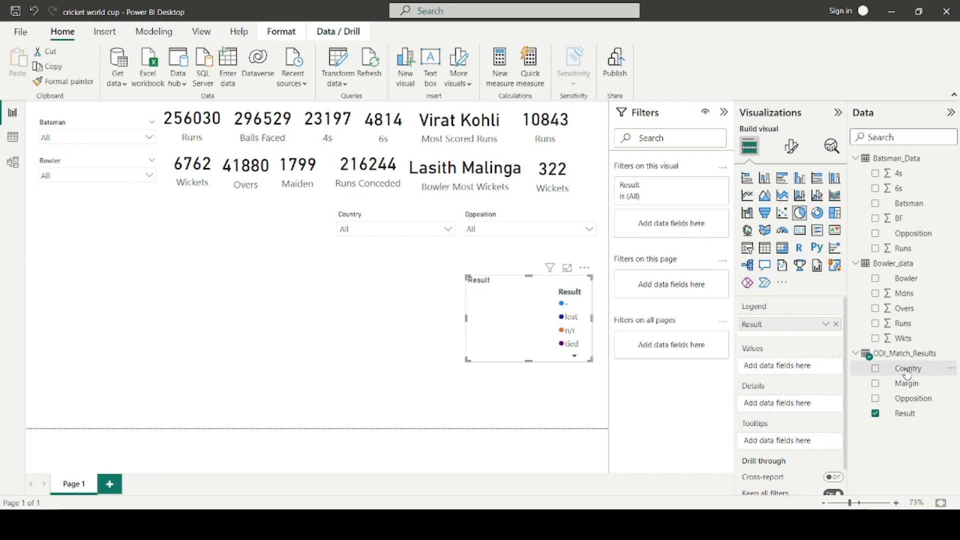
pyautogui.moveTo(903, 368)
pyautogui.mouseDown()
pyautogui.moveTo(878, 368)
pyautogui.moveTo(903, 369)
pyautogui.mouseUp()
pyautogui.moveTo(907, 413); pyautogui.dragTo(795, 366)
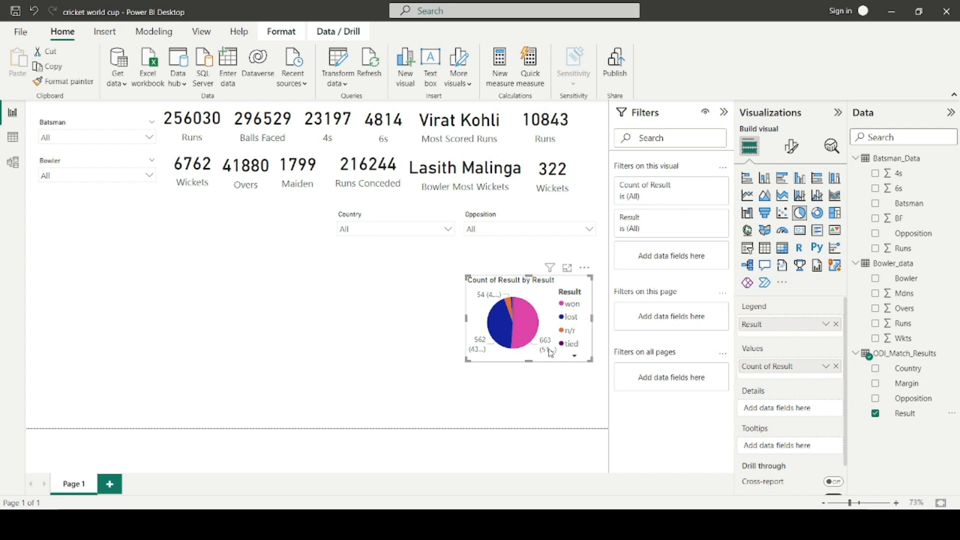
# - Inspect the pie chart enlarged, then filter its Result field to include every value except "-"
pyautogui.click(568, 268)
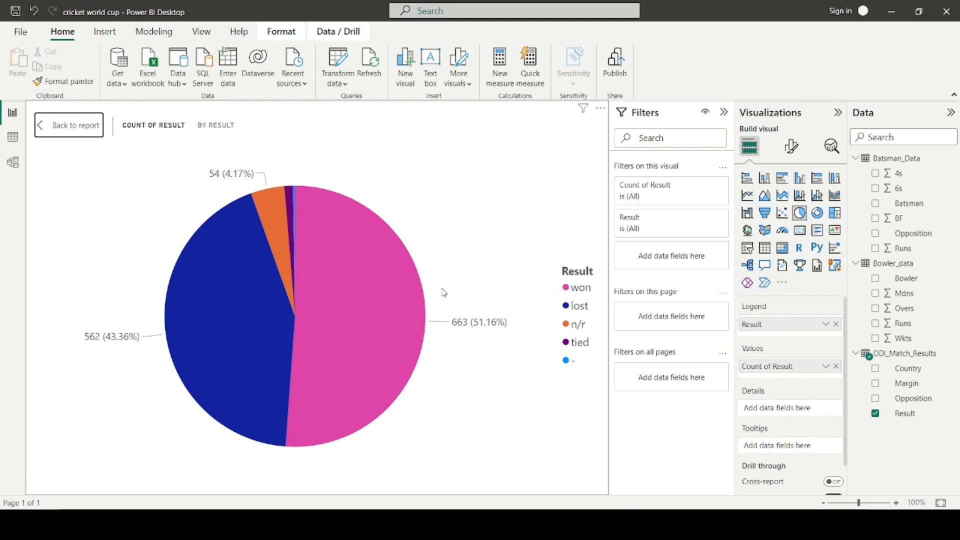
pyautogui.click(48, 126)
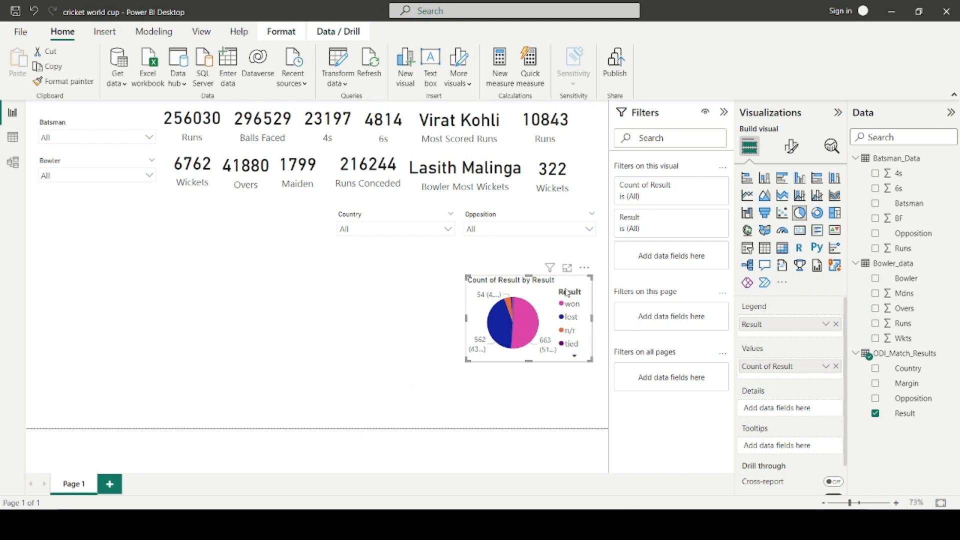
pyautogui.click(704, 218)
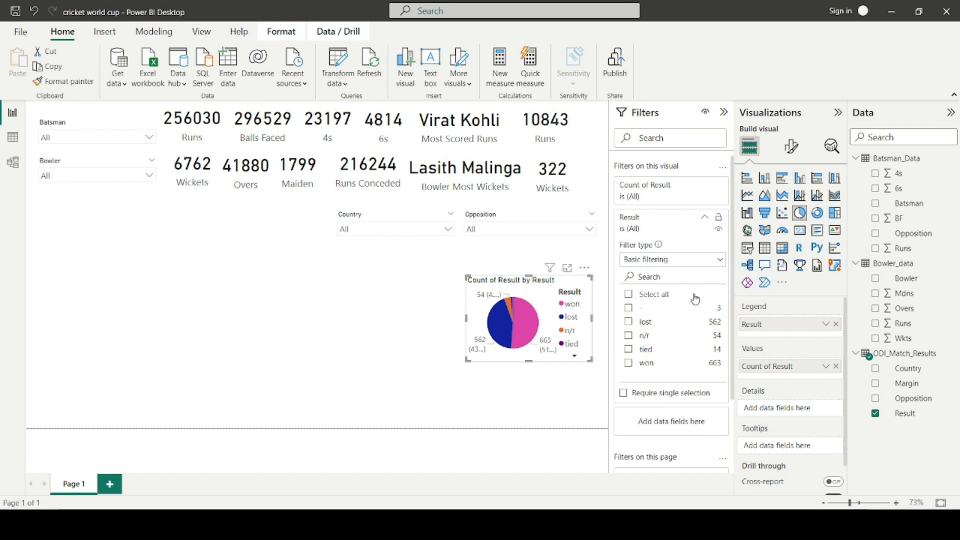
pyautogui.click(629, 294)
pyautogui.click(629, 308)
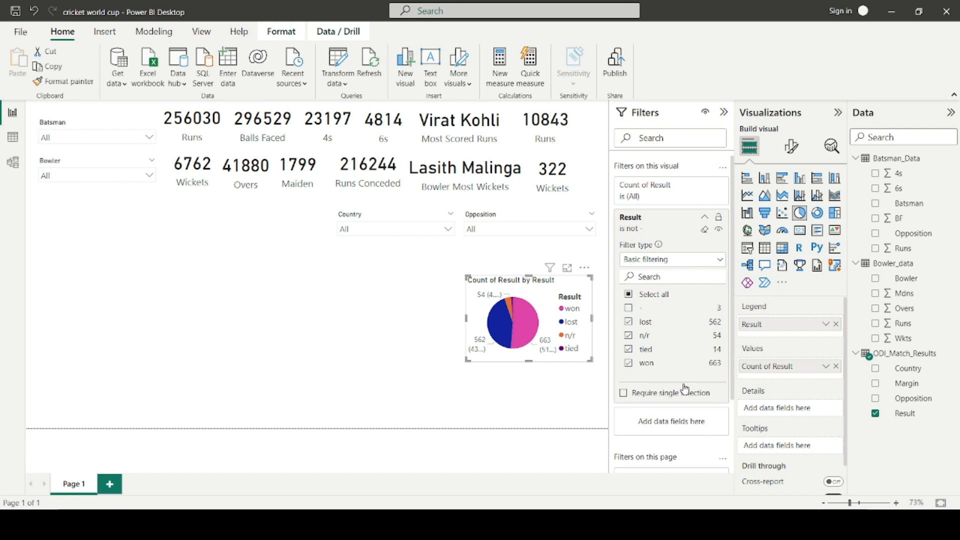
pyautogui.click(523, 402)
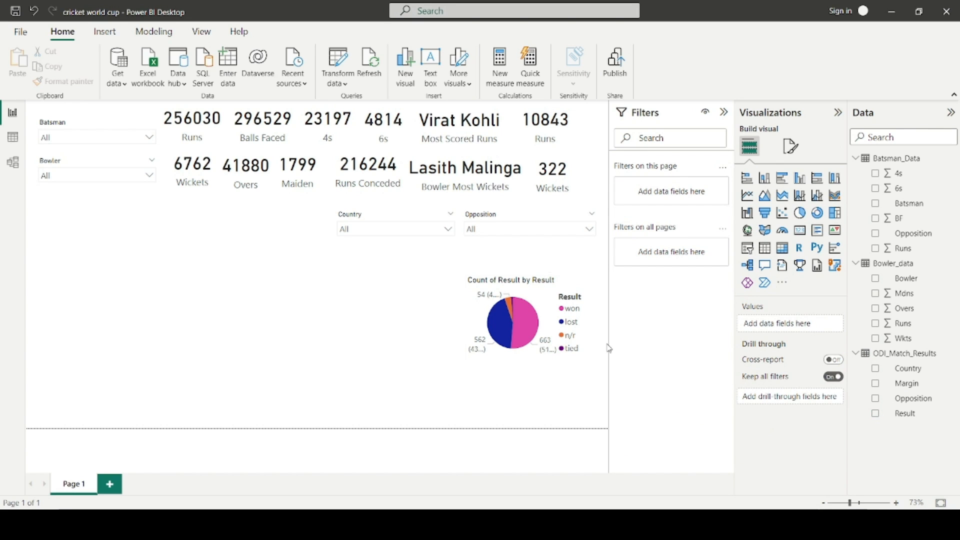
# - Enlarge the result pie chart and move it slightly down and to the left on the page
pyautogui.click(516, 357)
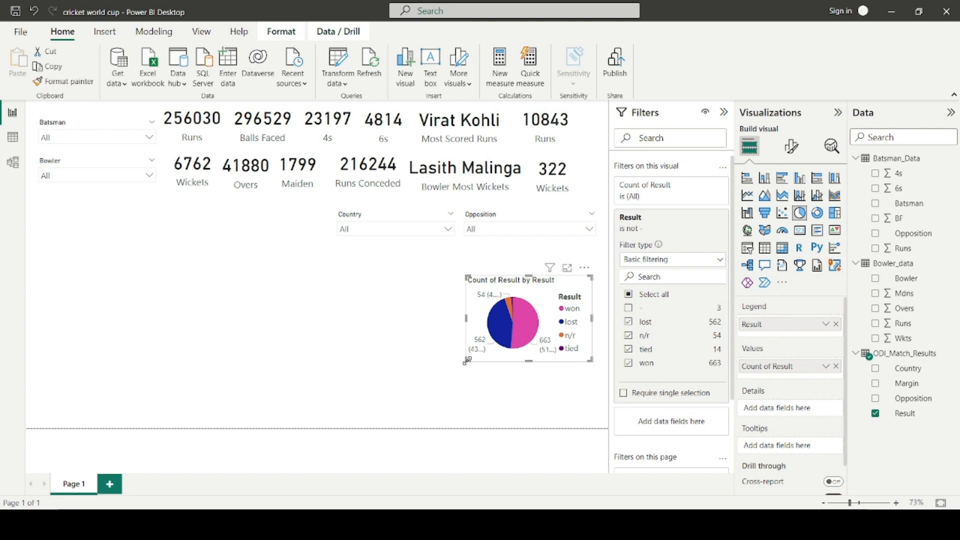
pyautogui.moveTo(468, 360); pyautogui.dragTo(416, 383)
pyautogui.click(517, 404)
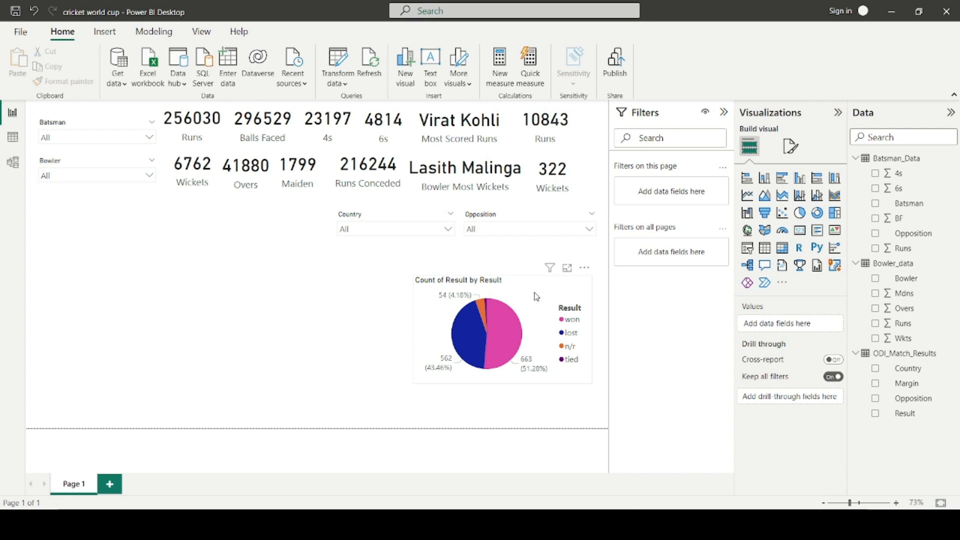
pyautogui.moveTo(537, 287); pyautogui.dragTo(515, 305)
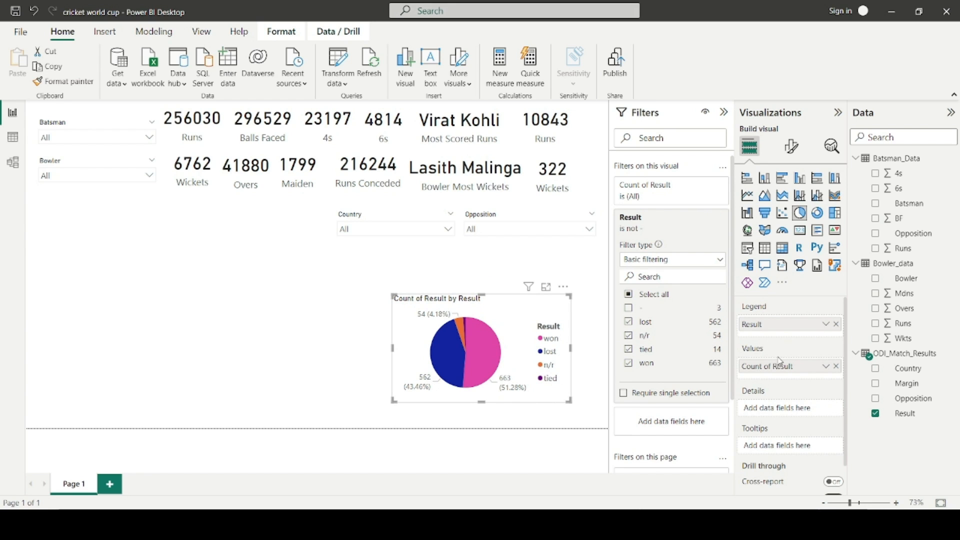
# - Set the result pie chart's legend position to Bottom center
pyautogui.click(791, 147)
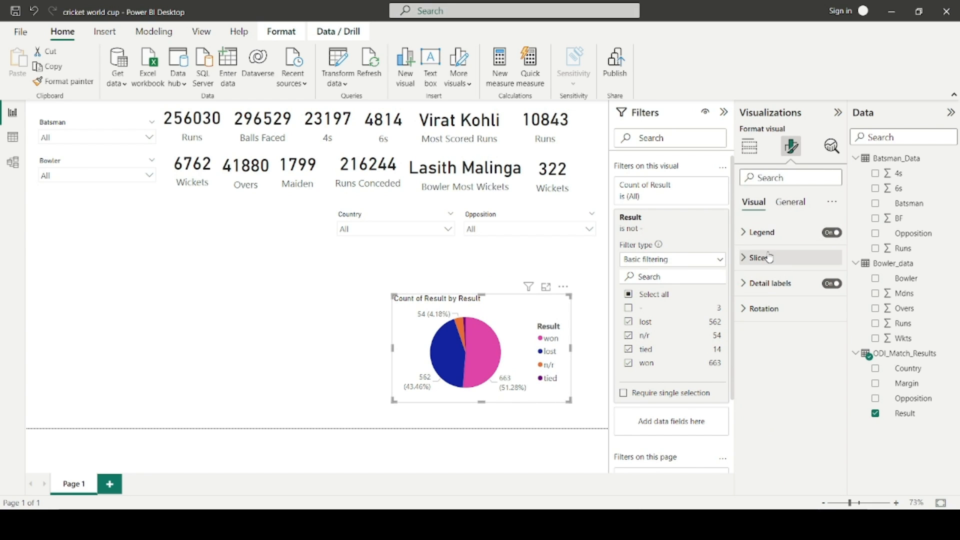
pyautogui.click(762, 232)
pyautogui.click(781, 290)
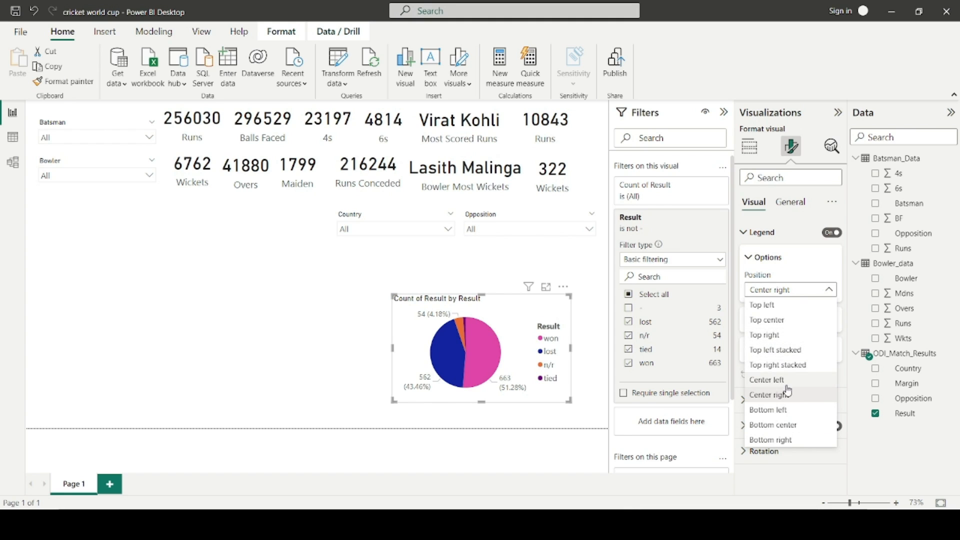
pyautogui.click(789, 426)
pyautogui.click(301, 392)
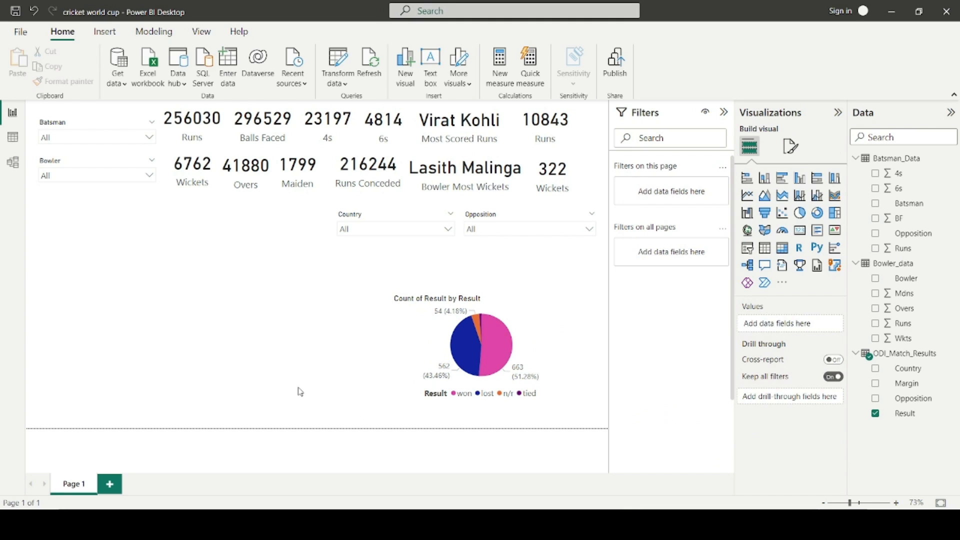
# - Move the result pie chart down to the page's lower right corner and enlarge it slightly
pyautogui.click(563, 343)
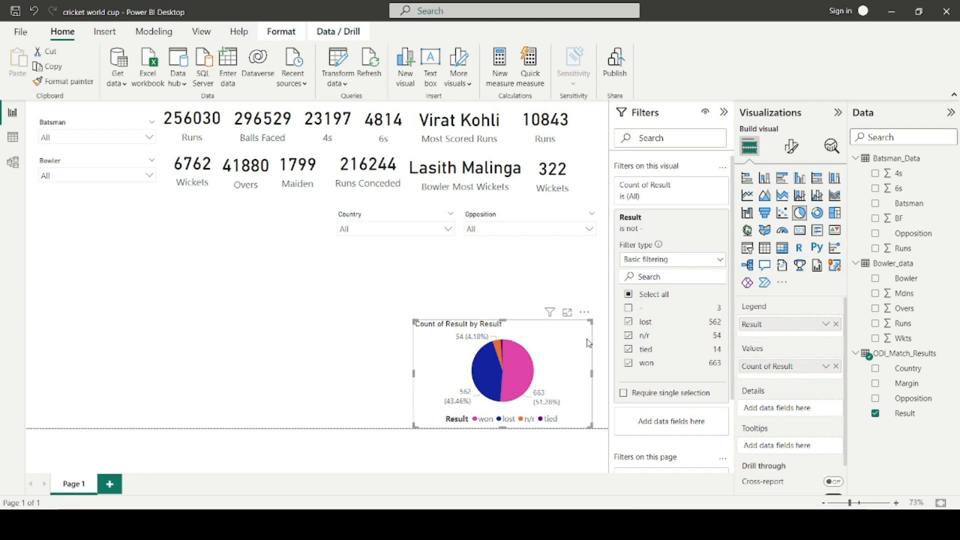
pyautogui.moveTo(592, 323); pyautogui.dragTo(595, 322)
pyautogui.click(279, 324)
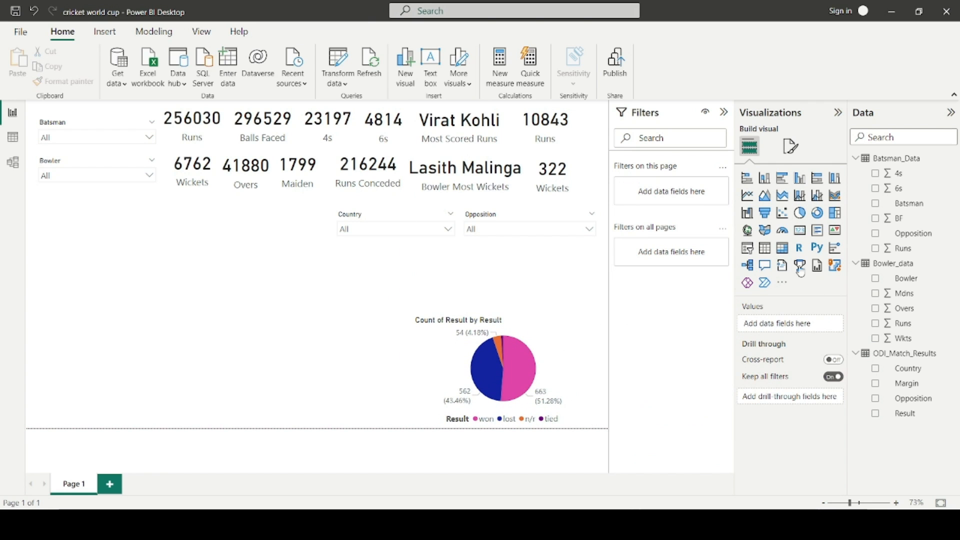
# - Add a slicer for the ODI match Margin field between the Opposition slicer and the pie chart
pyautogui.click(753, 251)
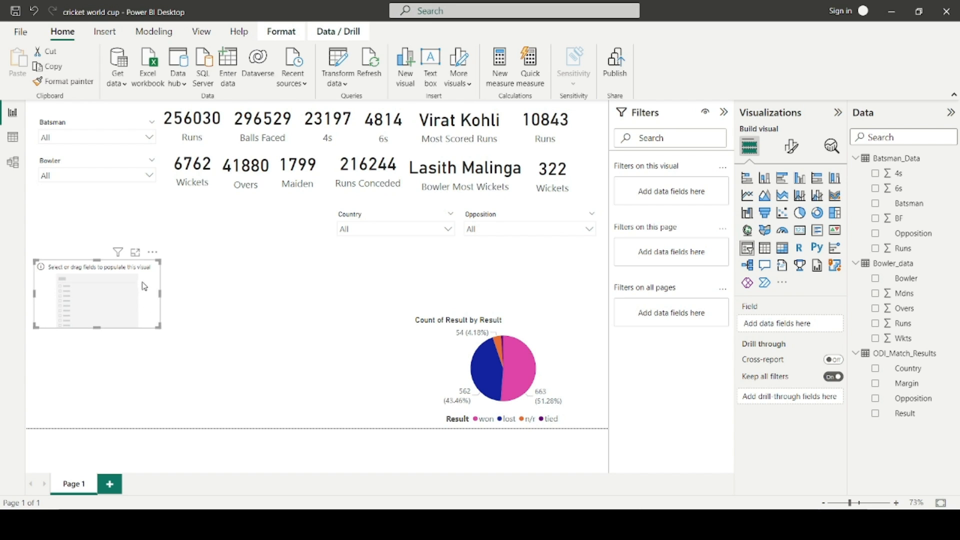
pyautogui.moveTo(145, 285); pyautogui.dragTo(586, 265)
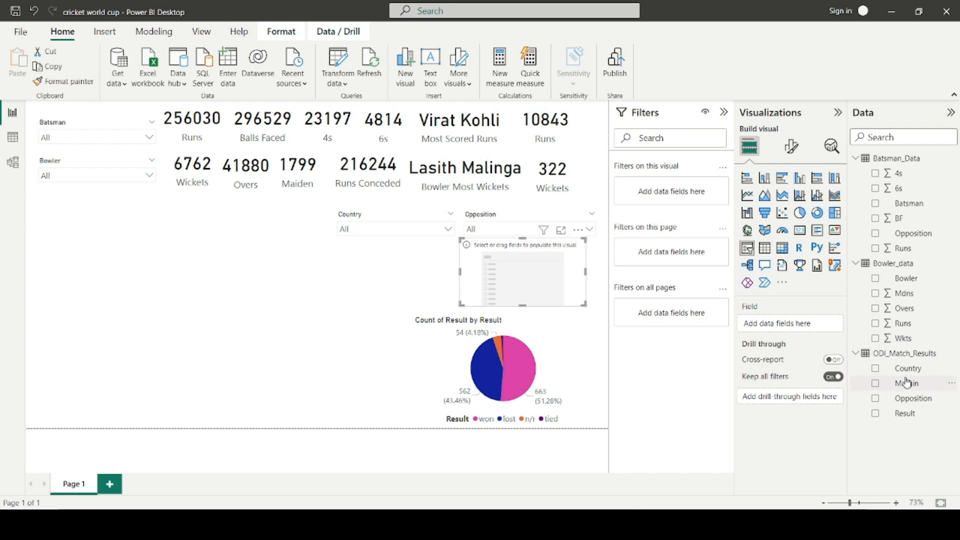
pyautogui.moveTo(906, 383); pyautogui.dragTo(670, 226)
# - Apply a Top N filter to the Margin slicer showing the top 1 item by First Margin
pyautogui.click(665, 260)
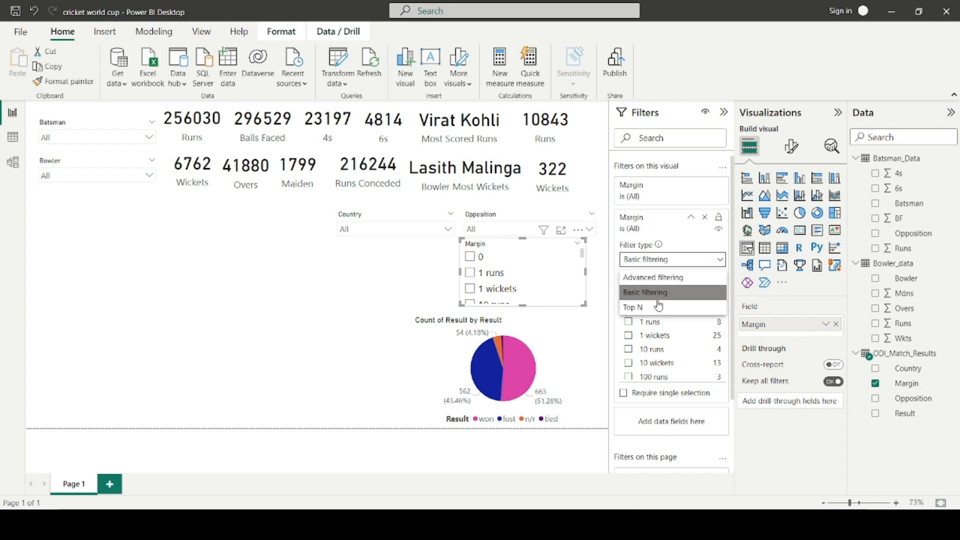
pyautogui.click(657, 308)
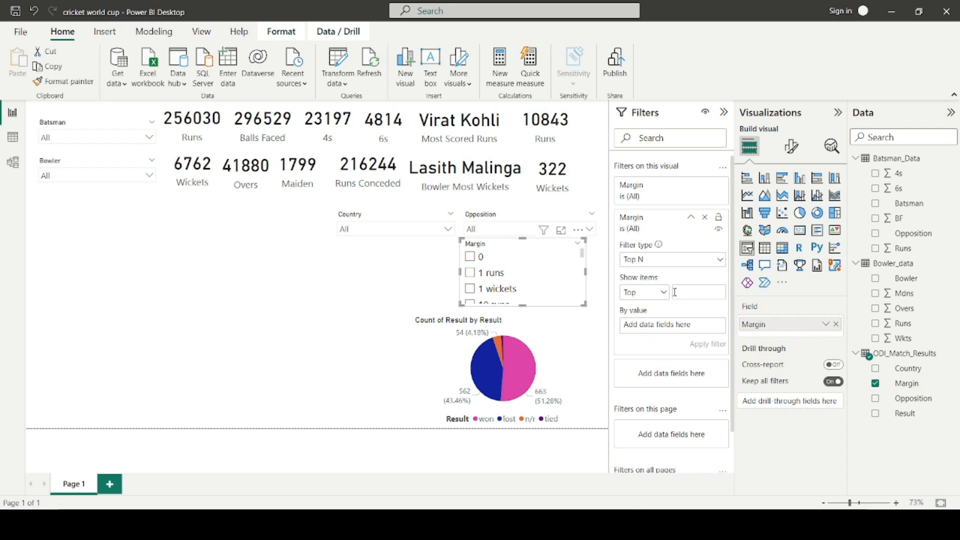
pyautogui.moveTo(909, 383); pyautogui.dragTo(682, 320)
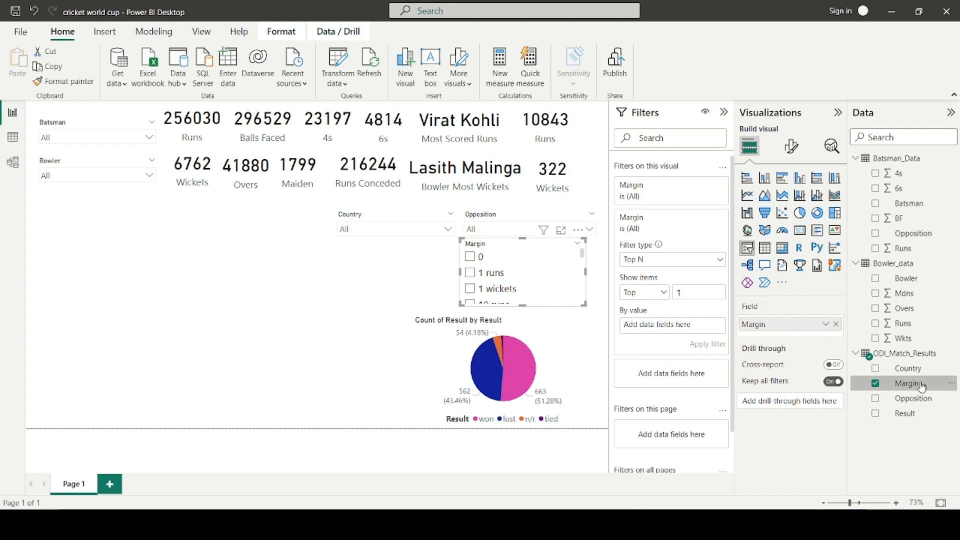
pyautogui.moveTo(922, 384); pyautogui.dragTo(709, 329)
pyautogui.click(709, 325)
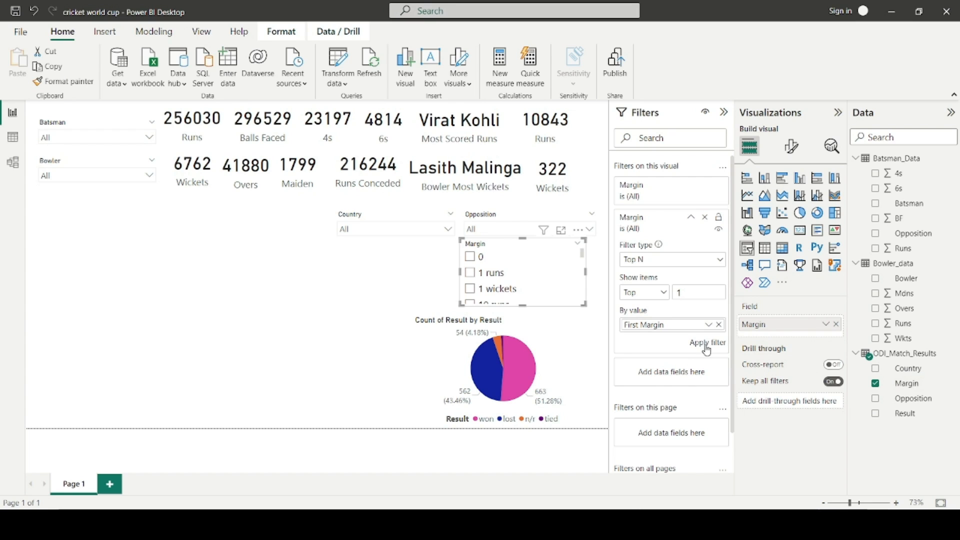
pyautogui.click(706, 345)
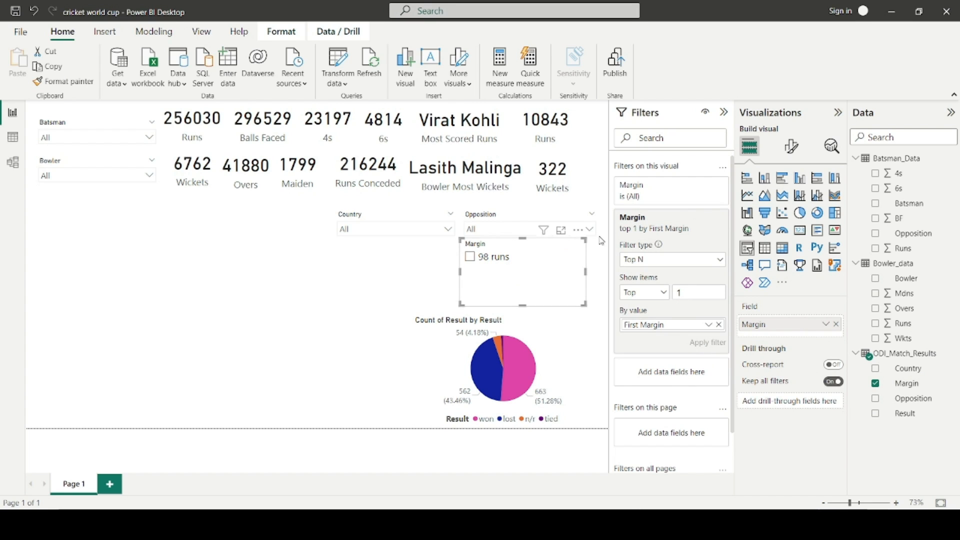
# - Change the Margin slicer's style to Dropdown, shrink it and position it just below the Opposition slicer
pyautogui.click(791, 146)
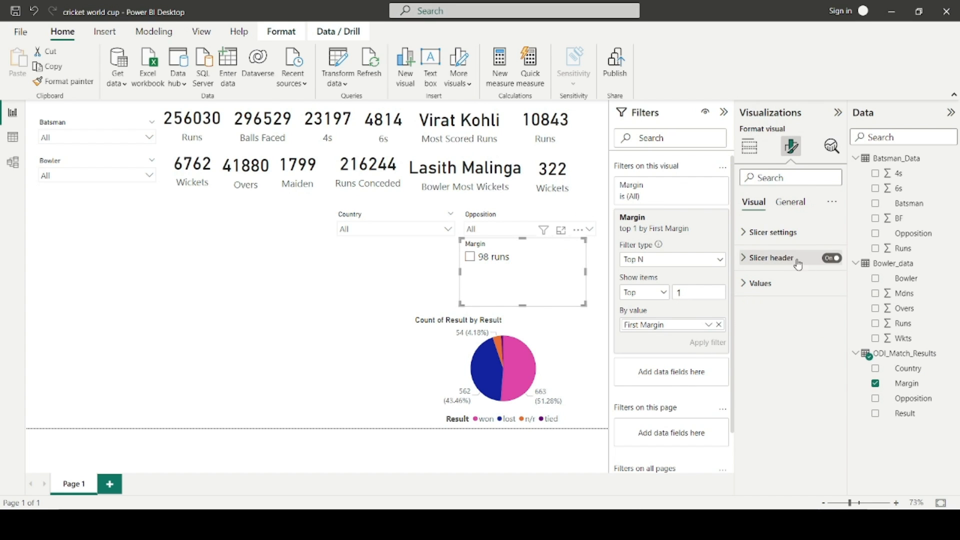
pyautogui.click(771, 237)
pyautogui.click(791, 290)
pyautogui.click(782, 332)
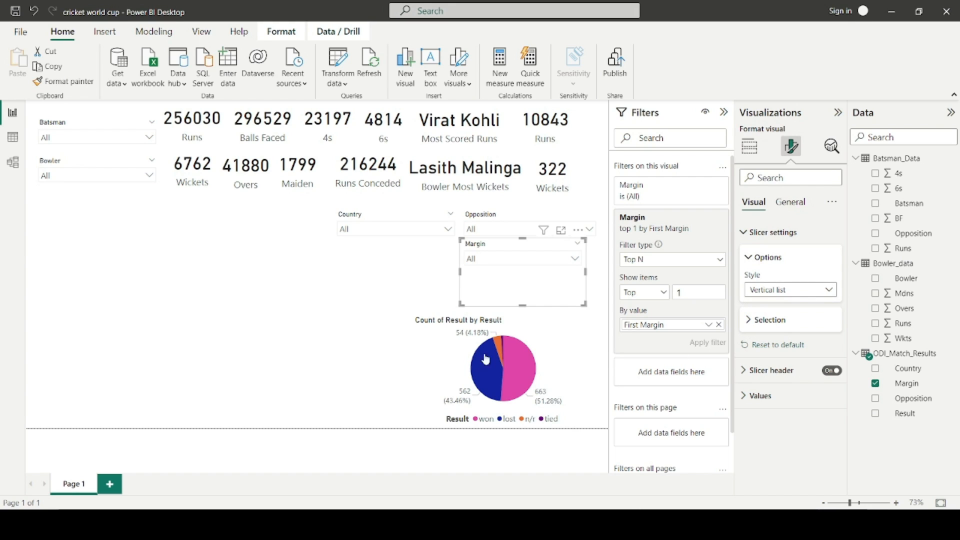
pyautogui.moveTo(584, 304); pyautogui.dragTo(578, 271)
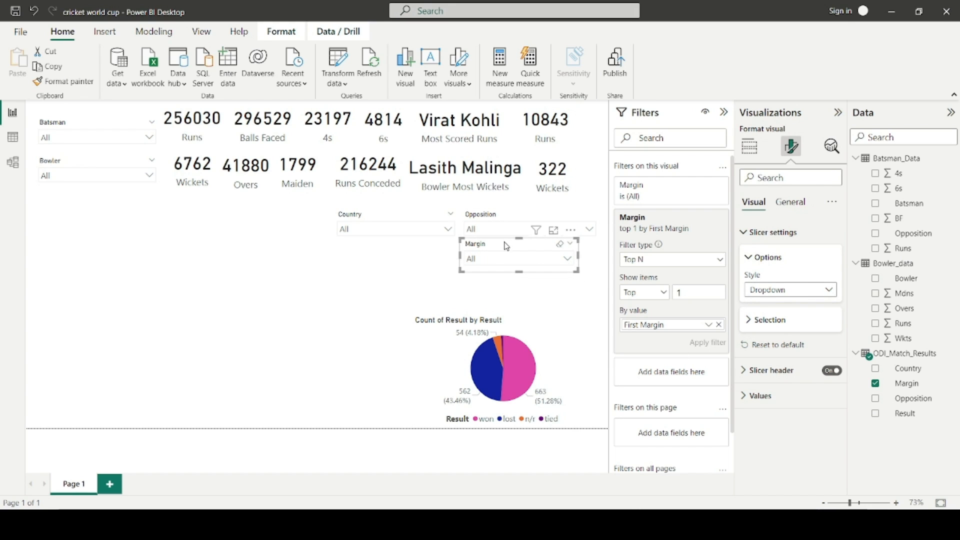
pyautogui.moveTo(507, 245); pyautogui.dragTo(513, 250)
pyautogui.click(365, 273)
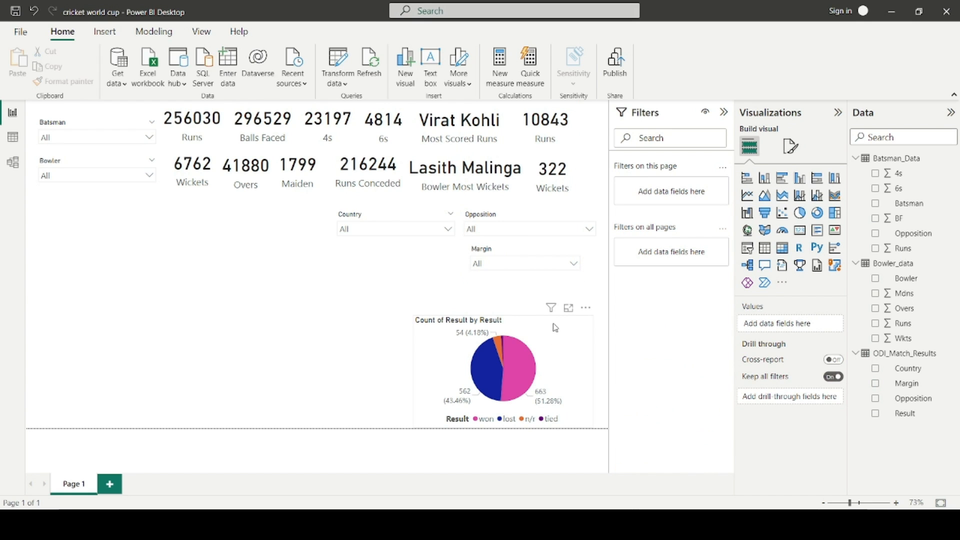
# - Move the pie chart up closer to the slicers and shift the Margin slicer left above it
pyautogui.moveTo(555, 327); pyautogui.dragTo(555, 304)
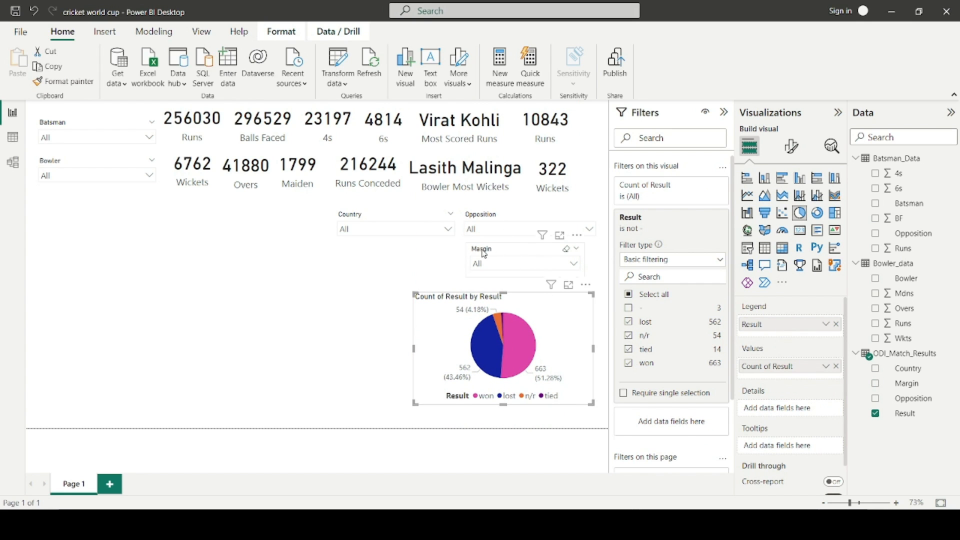
pyautogui.moveTo(484, 253); pyautogui.dragTo(440, 257)
pyautogui.click(396, 260)
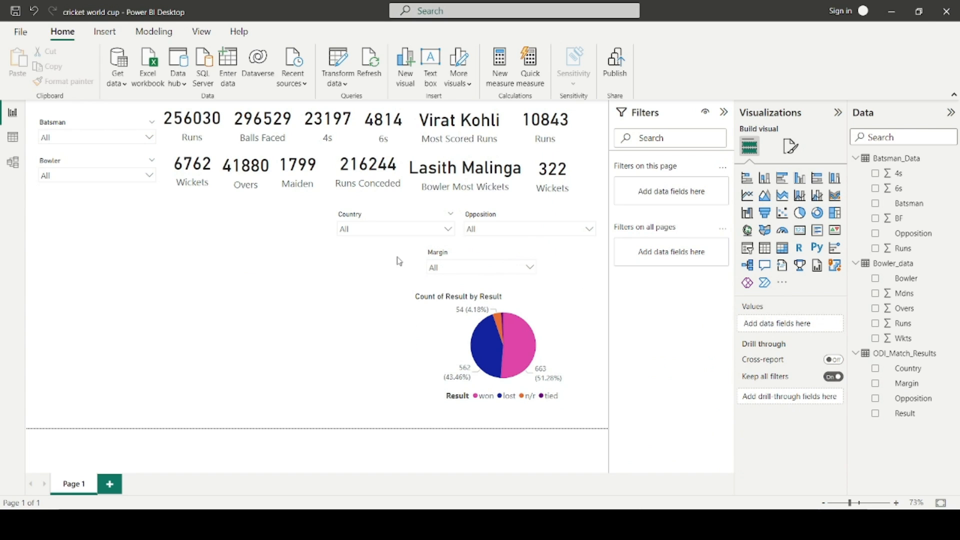
# - Select Bangladesh in the Country slicer and 92 runs in the Margin slicer to test the pie chart's filtering
pyautogui.click(417, 235)
pyautogui.scroll(-1, 360, 294)
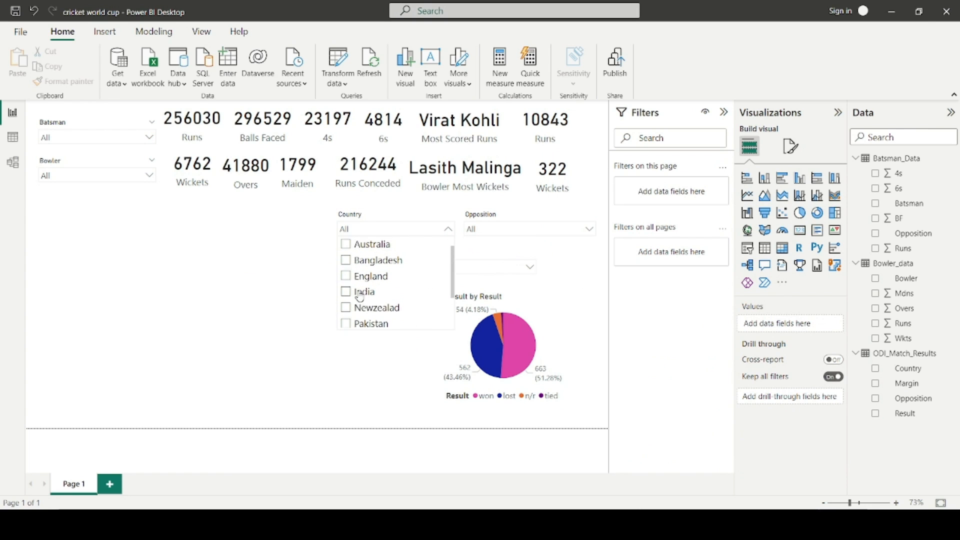
pyautogui.scroll(1, 347, 278)
pyautogui.click(346, 277)
pyautogui.click(296, 299)
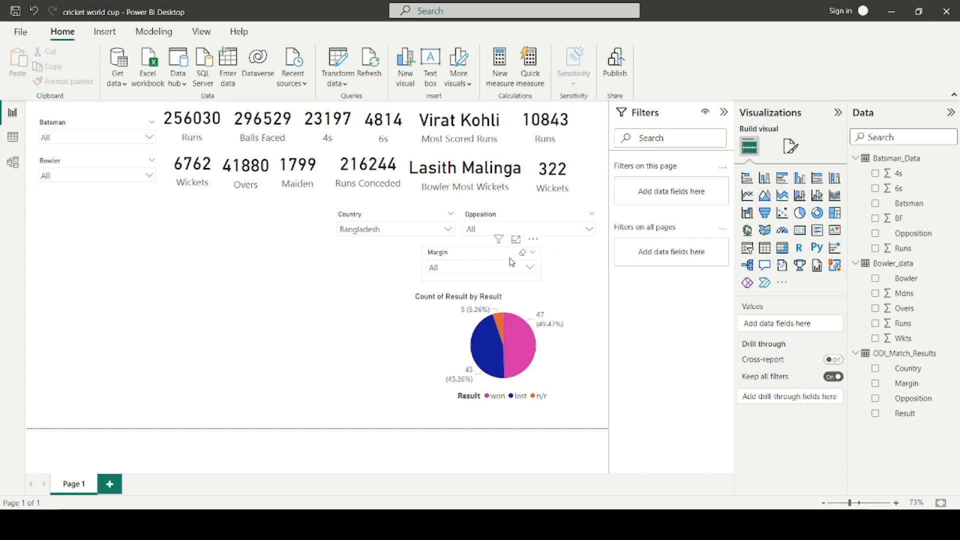
pyautogui.click(528, 272)
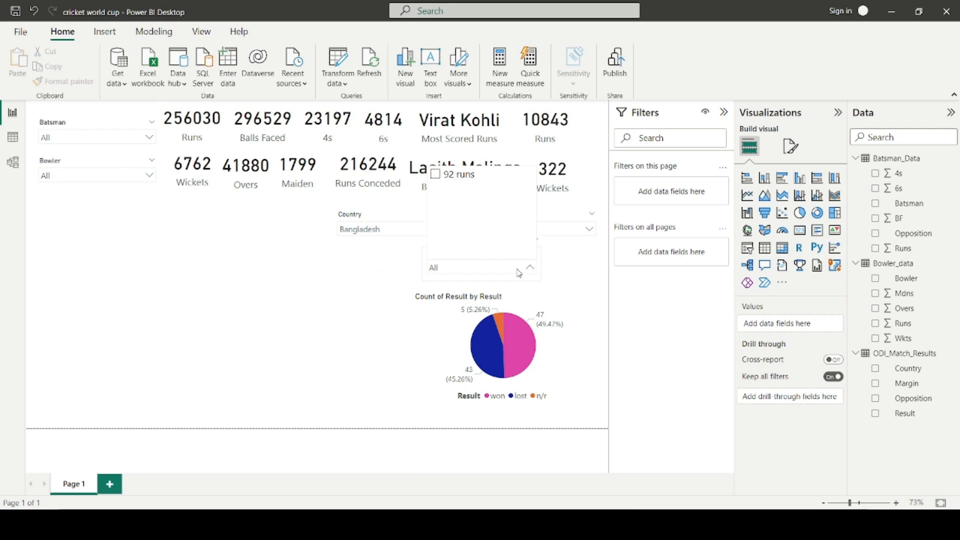
pyautogui.click(435, 176)
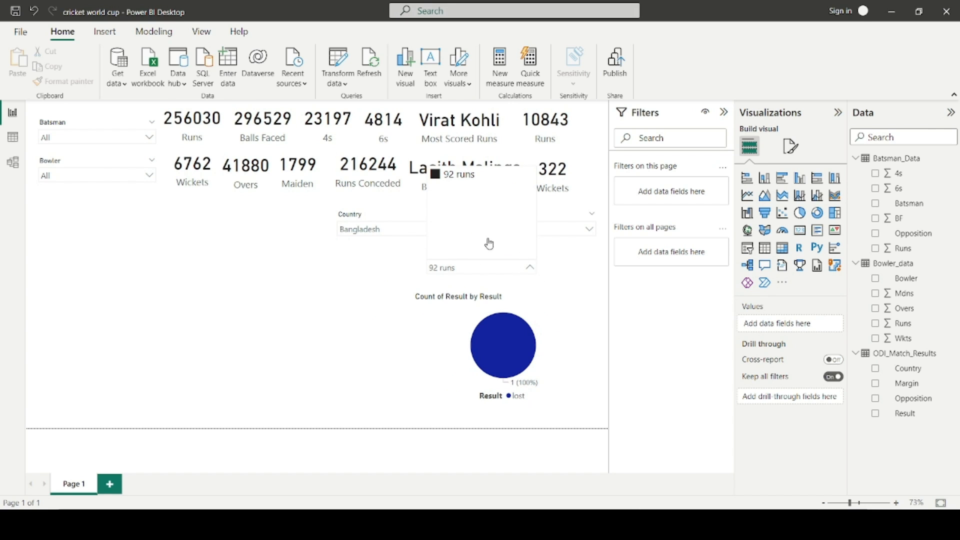
# - Add an empty card beside the pie chart and remove the Margin slicer from the page
pyautogui.click(800, 230)
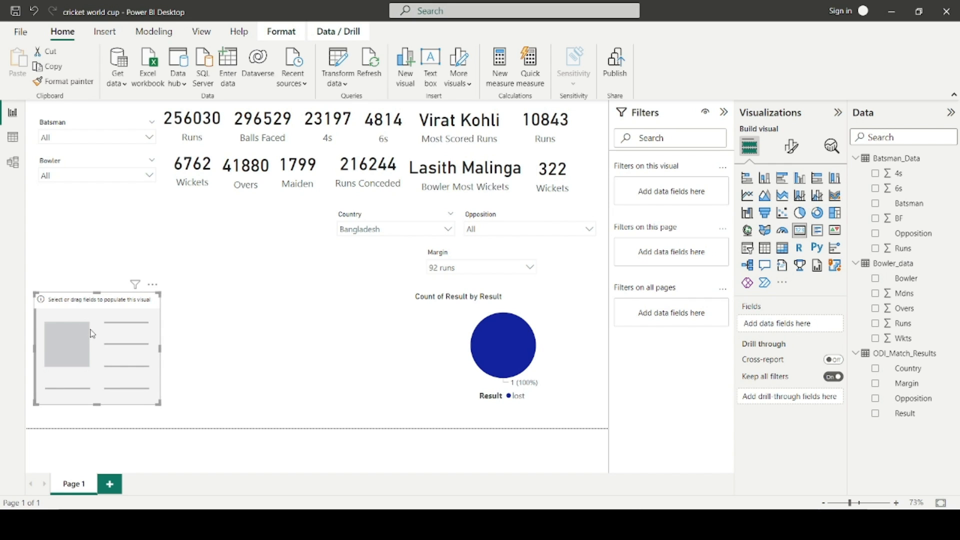
pyautogui.moveTo(111, 338); pyautogui.dragTo(331, 310)
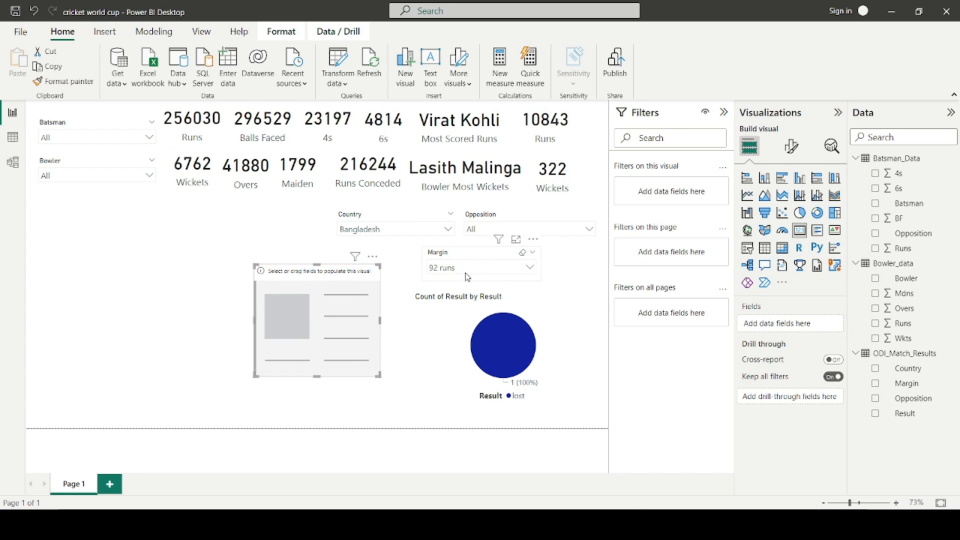
pyautogui.click(533, 239)
pyautogui.click(569, 299)
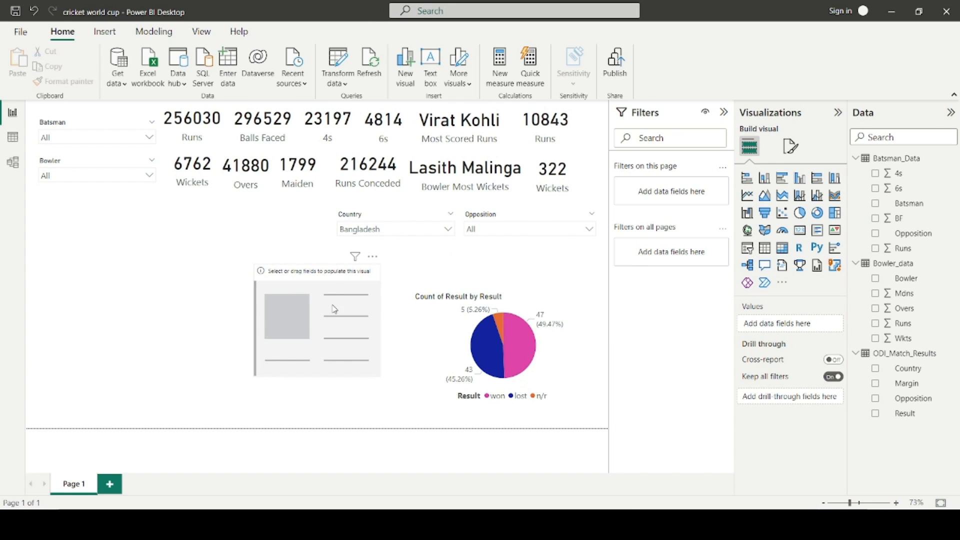
# - Move the card above the pie chart, reduce its height and assign the ODI match Margin field to it
pyautogui.moveTo(334, 310); pyautogui.dragTo(385, 273)
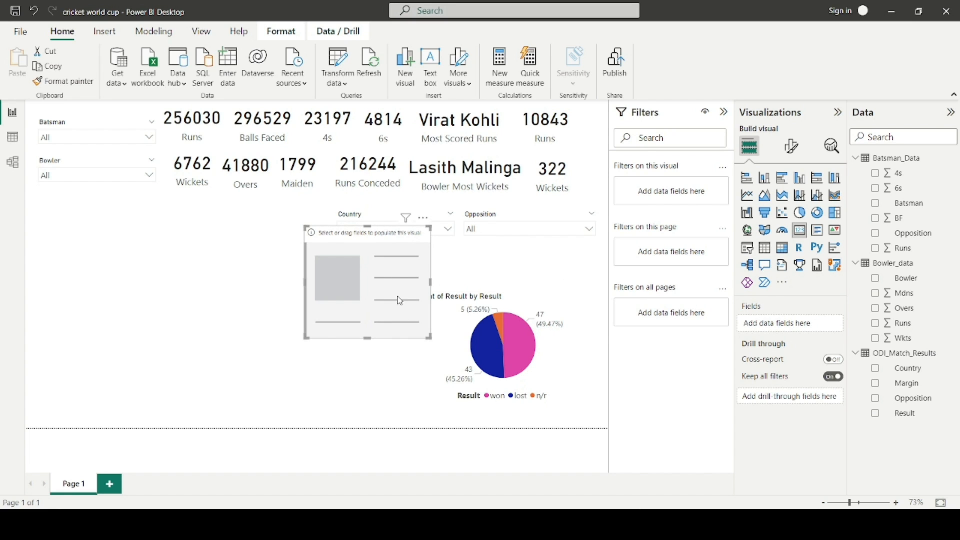
pyautogui.moveTo(400, 301); pyautogui.dragTo(518, 235)
pyautogui.moveTo(562, 161); pyautogui.dragTo(564, 210)
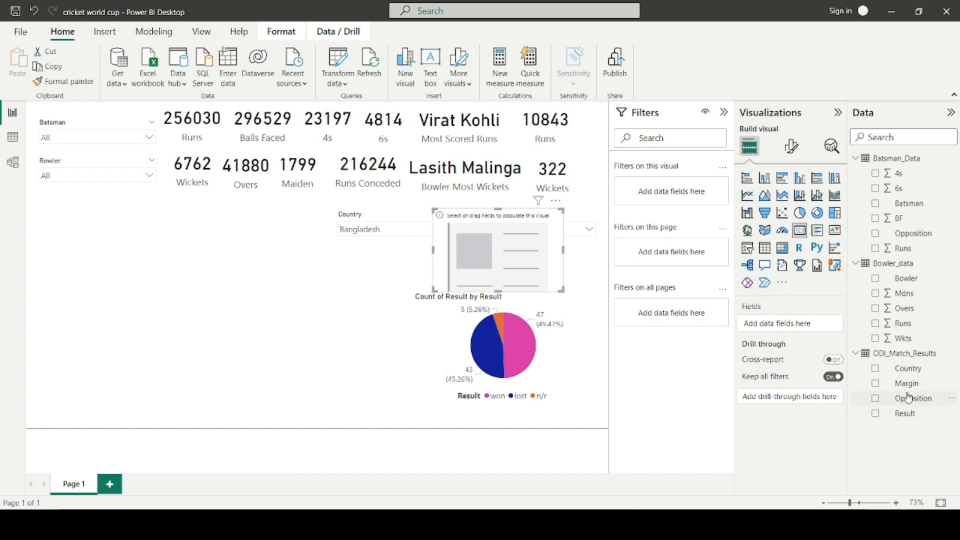
pyautogui.moveTo(908, 385); pyautogui.dragTo(803, 324)
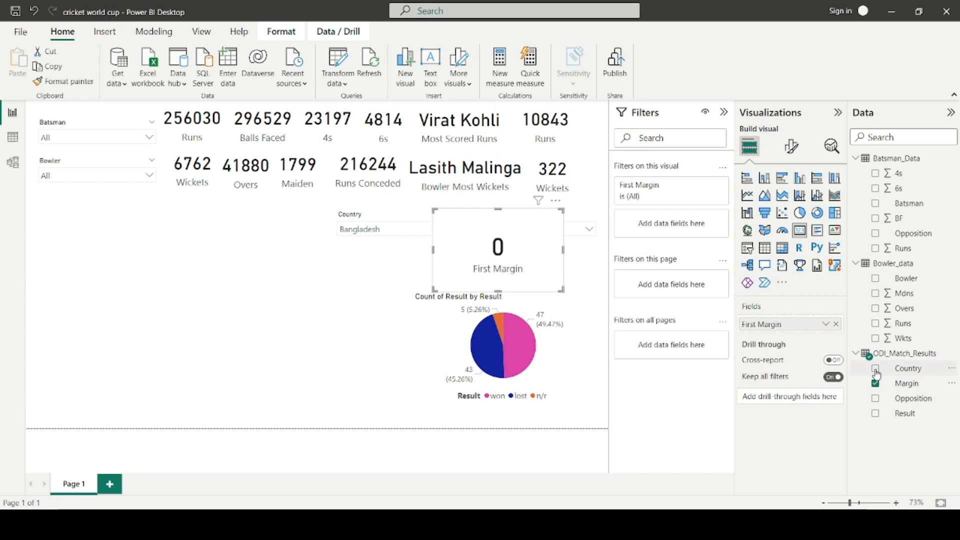
# - Apply a Top N filter on Margin to the card, showing the top 1 item by First Margin
pyautogui.moveTo(896, 383); pyautogui.dragTo(680, 225)
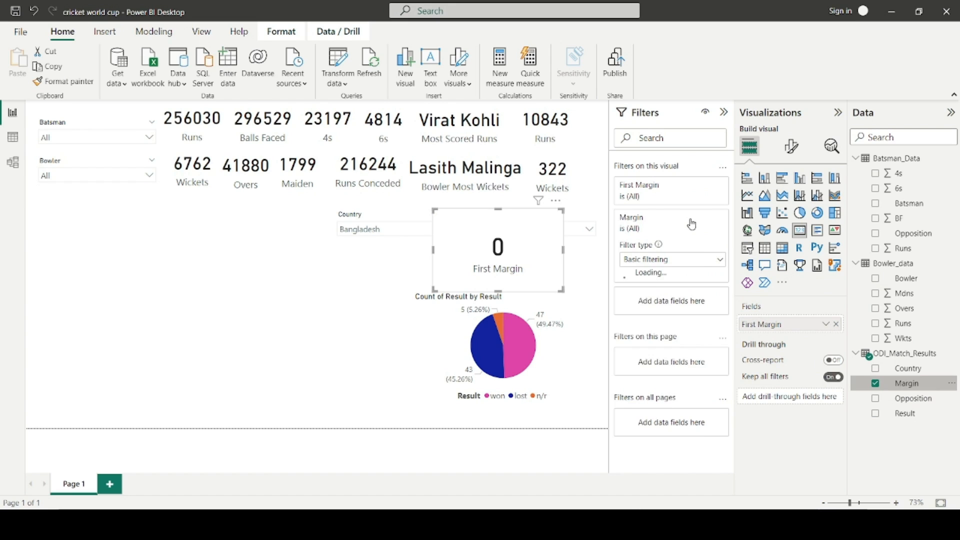
pyautogui.click(700, 260)
pyautogui.click(648, 306)
pyautogui.click(699, 293)
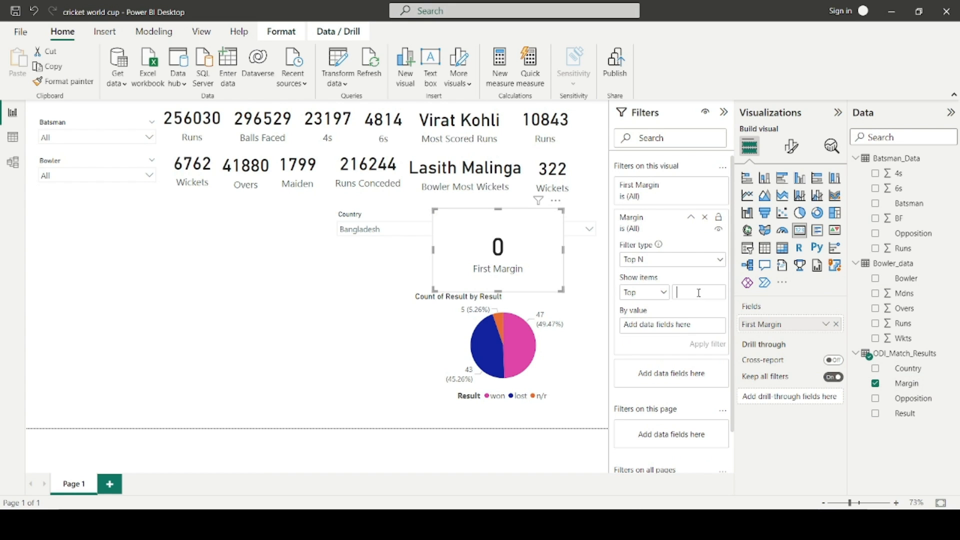
pyautogui.moveTo(900, 383); pyautogui.dragTo(705, 337)
pyautogui.click(706, 342)
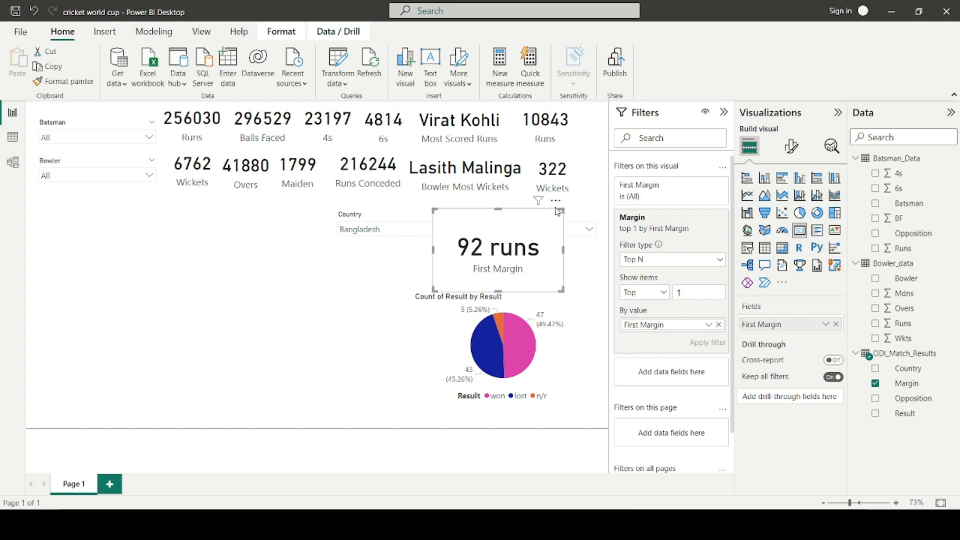
# - Shorten the card so it fits below the Opposition slicer and rename its displayed field to Margin
pyautogui.moveTo(562, 211); pyautogui.dragTo(563, 240)
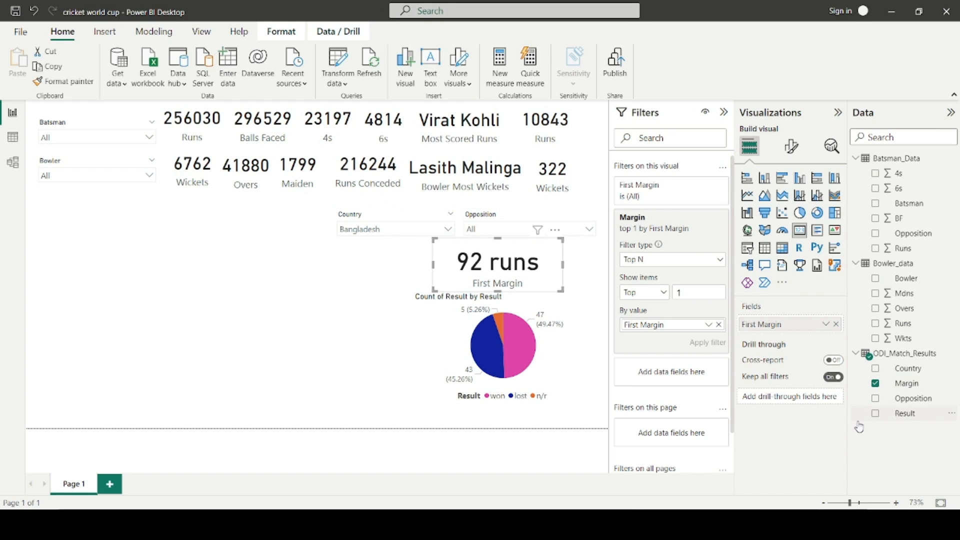
pyautogui.doubleClick(786, 324)
pyautogui.write('Ma')
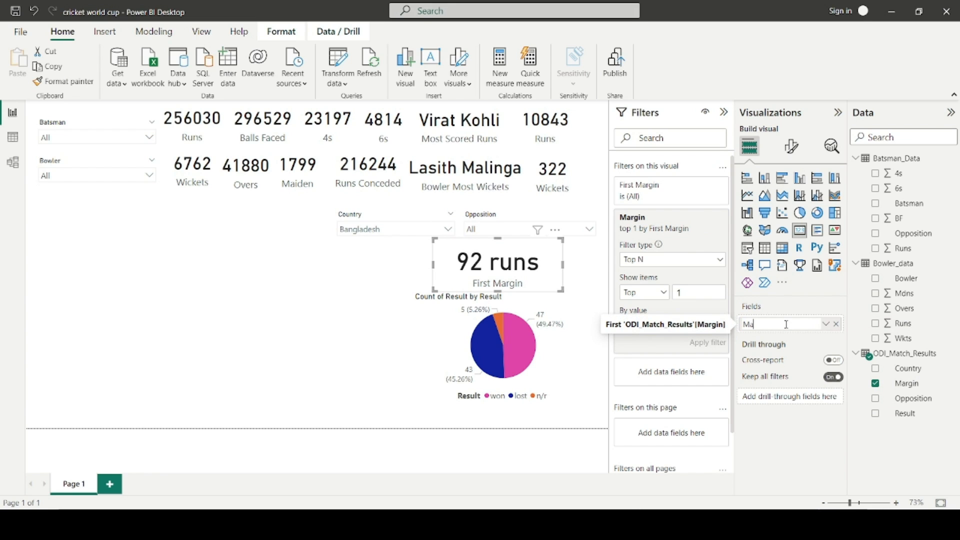
pyautogui.write('rgin')
pyautogui.press('Return')
pyautogui.click(610, 369)
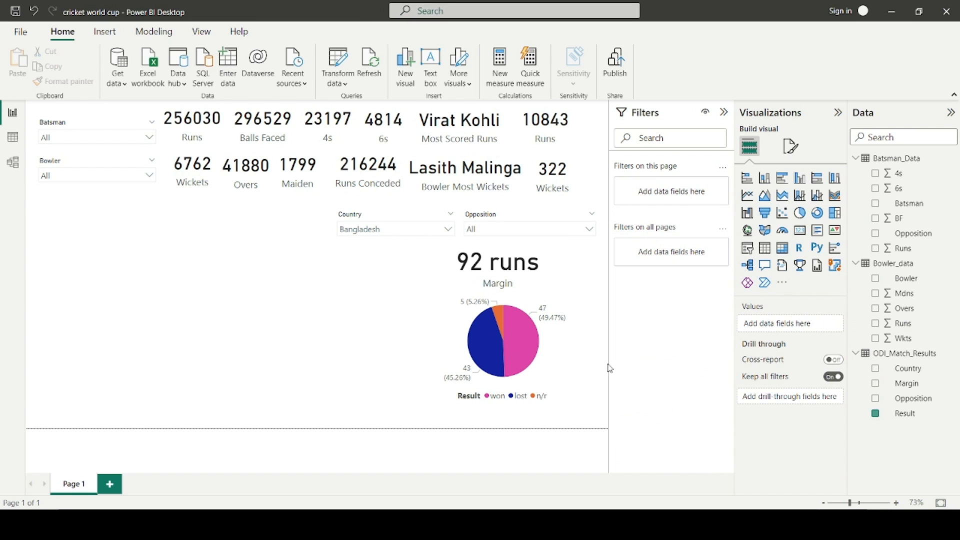
# - Set the result pie chart's detail labels to show only the data value
pyautogui.click(578, 365)
pyautogui.click(791, 146)
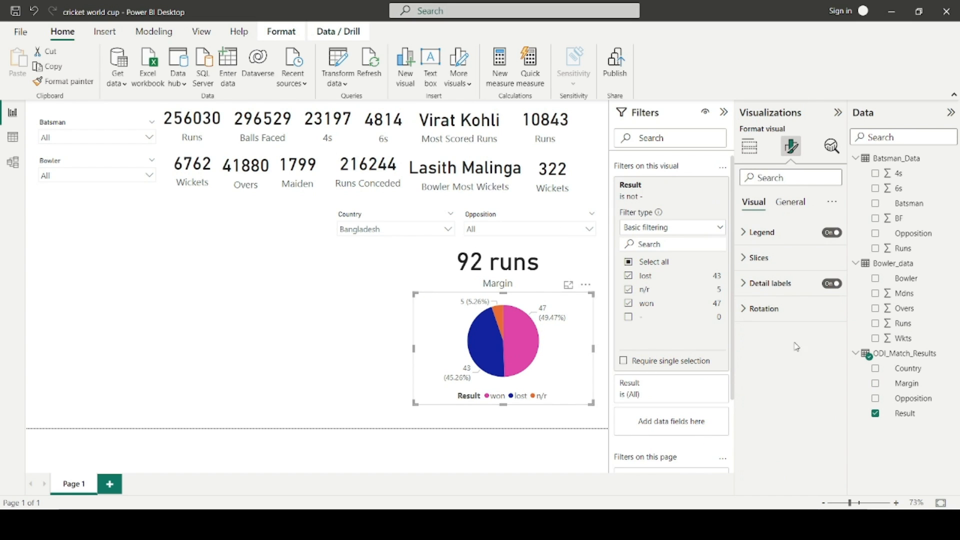
pyautogui.click(246, 373)
pyautogui.click(557, 365)
pyautogui.click(791, 146)
pyautogui.click(756, 150)
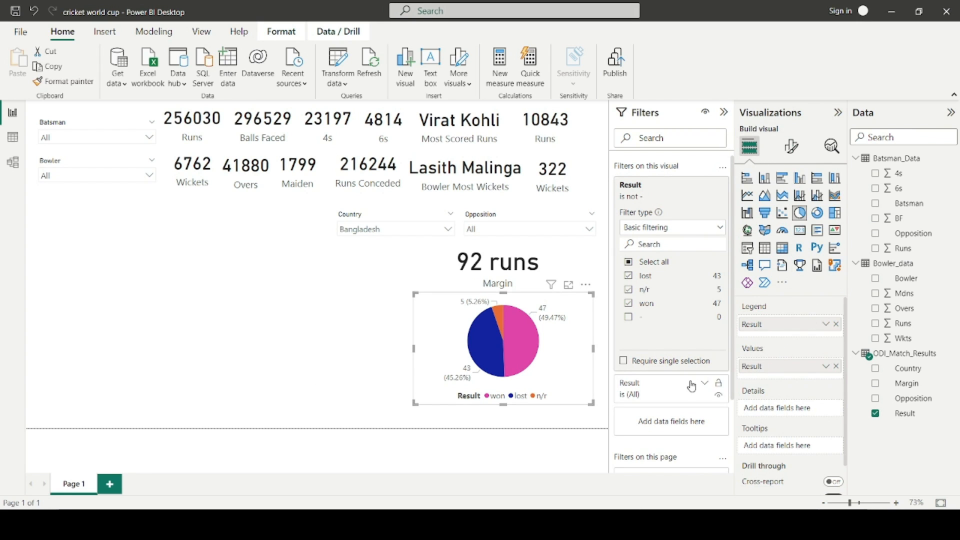
pyautogui.click(792, 147)
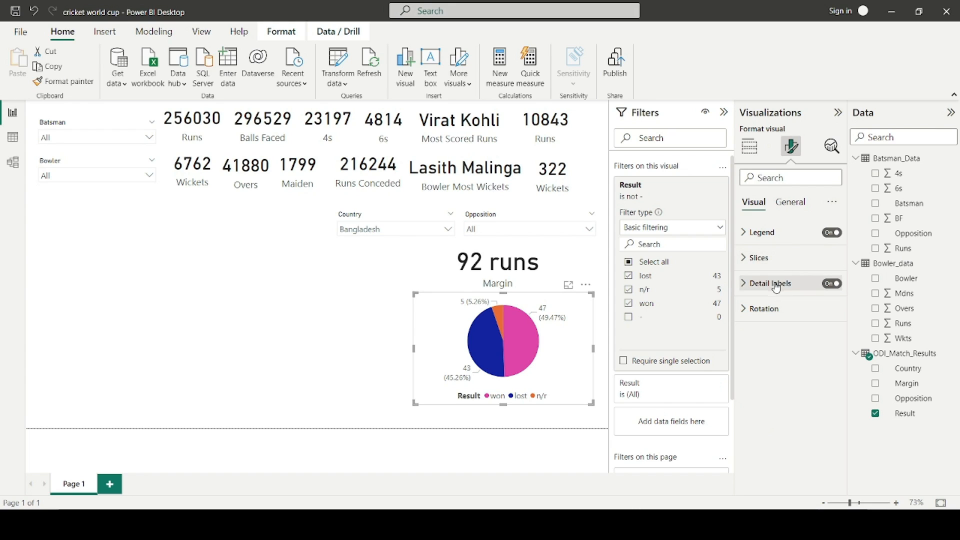
pyautogui.click(799, 284)
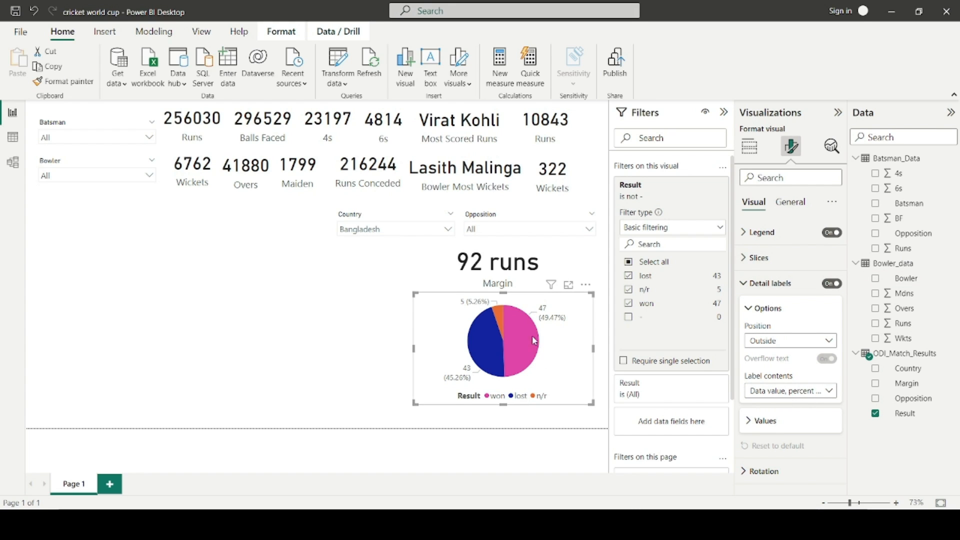
pyautogui.click(794, 391)
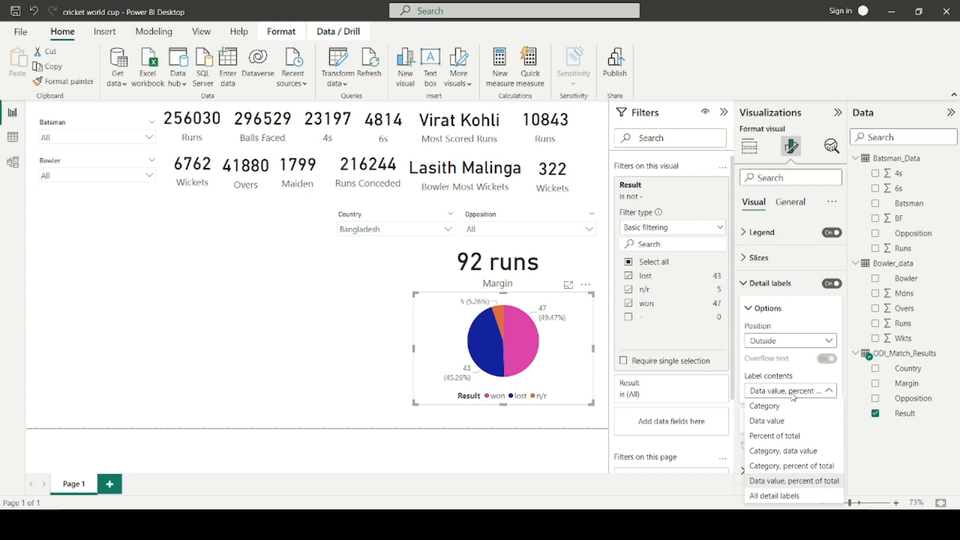
pyautogui.click(778, 424)
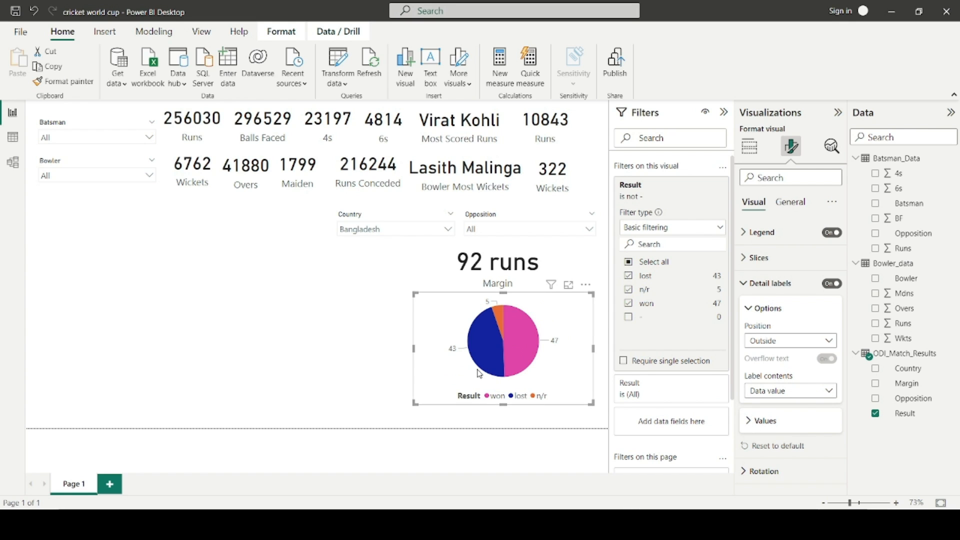
pyautogui.click(327, 360)
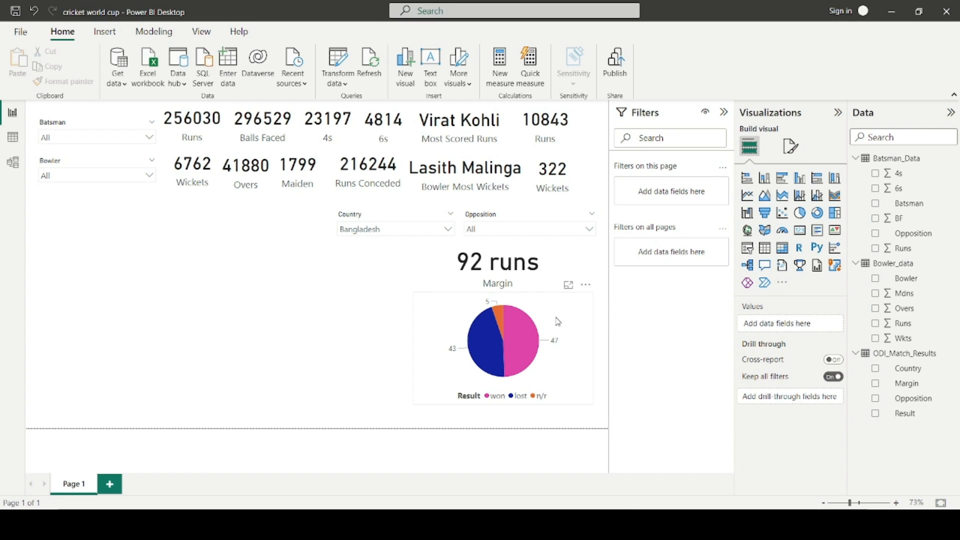
# - Turn on the result pie chart's title with the text Result
pyautogui.click(531, 350)
pyautogui.click(792, 147)
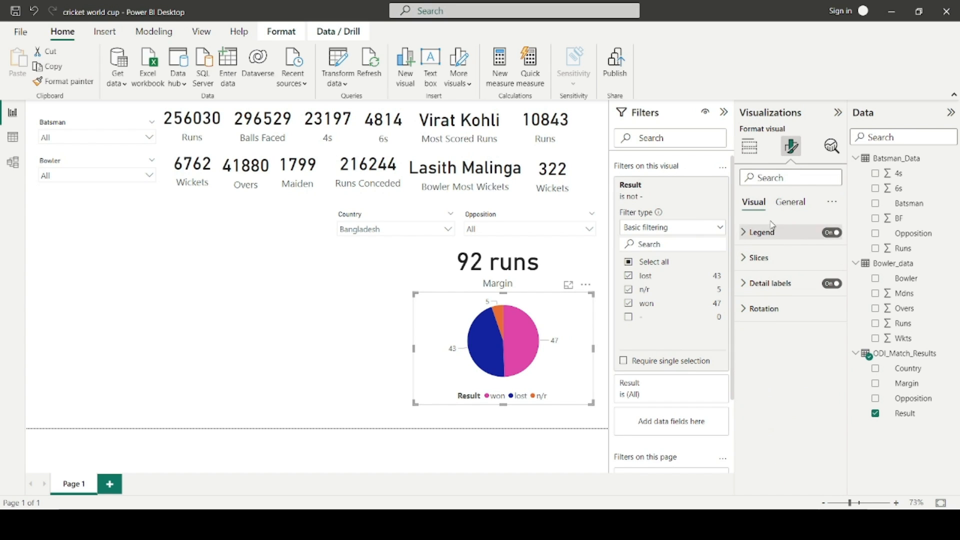
pyautogui.click(791, 202)
pyautogui.click(760, 258)
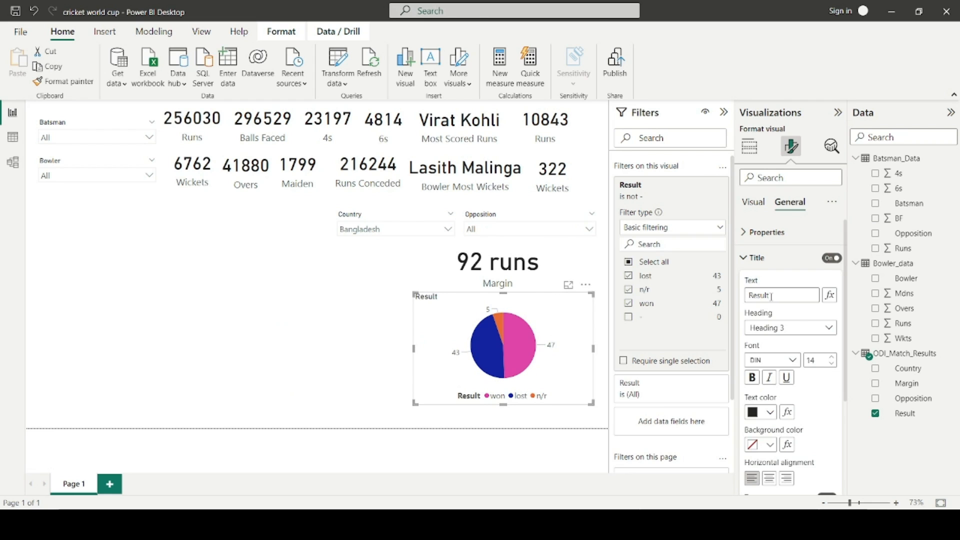
pyautogui.click(333, 306)
# - Add the ODI match Result field as a filter on the Margin card and restrict it to won
pyautogui.click(545, 270)
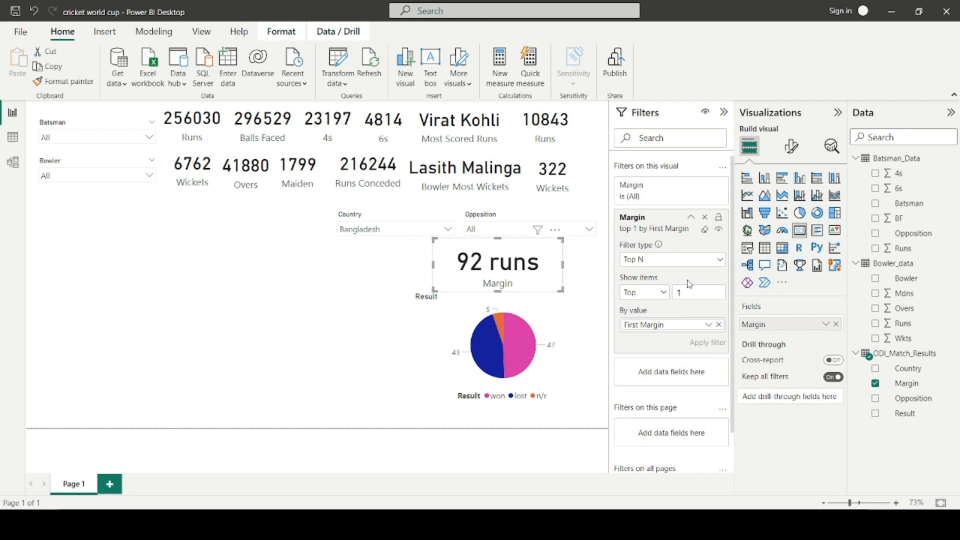
pyautogui.scroll(-1, 692, 311)
pyautogui.scroll(1, 693, 315)
pyautogui.moveTo(911, 419); pyautogui.dragTo(681, 377)
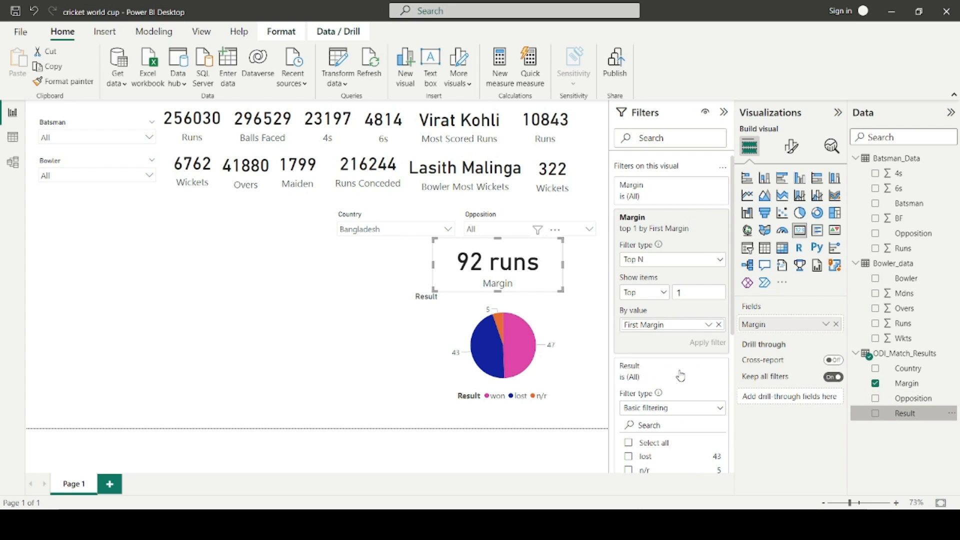
pyautogui.scroll(-3, 681, 376)
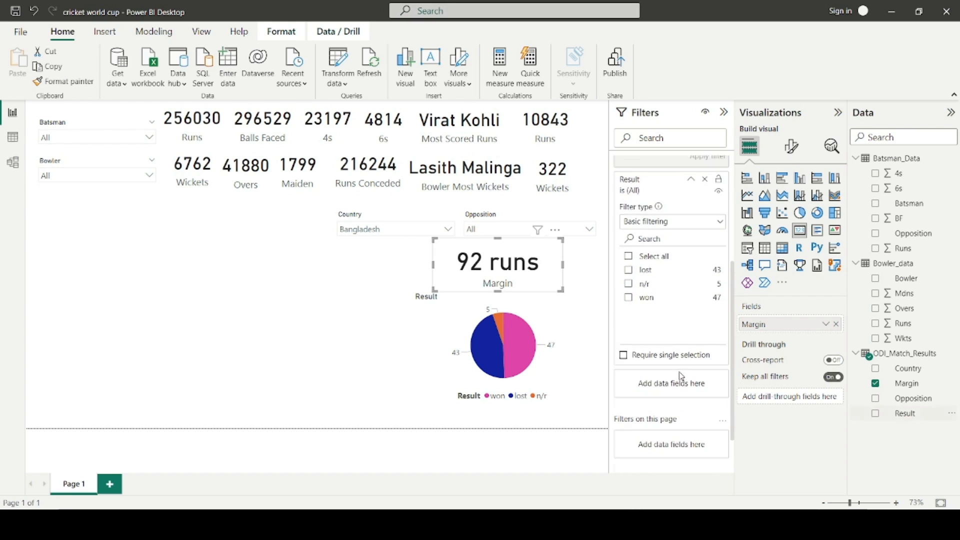
pyautogui.click(628, 294)
pyautogui.scroll(3, 655, 327)
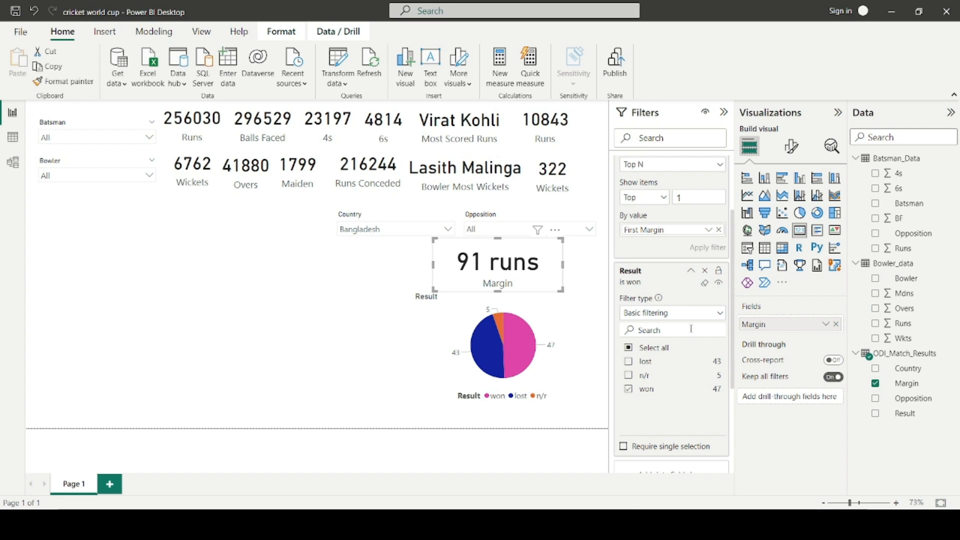
pyautogui.click(691, 274)
pyautogui.click(277, 345)
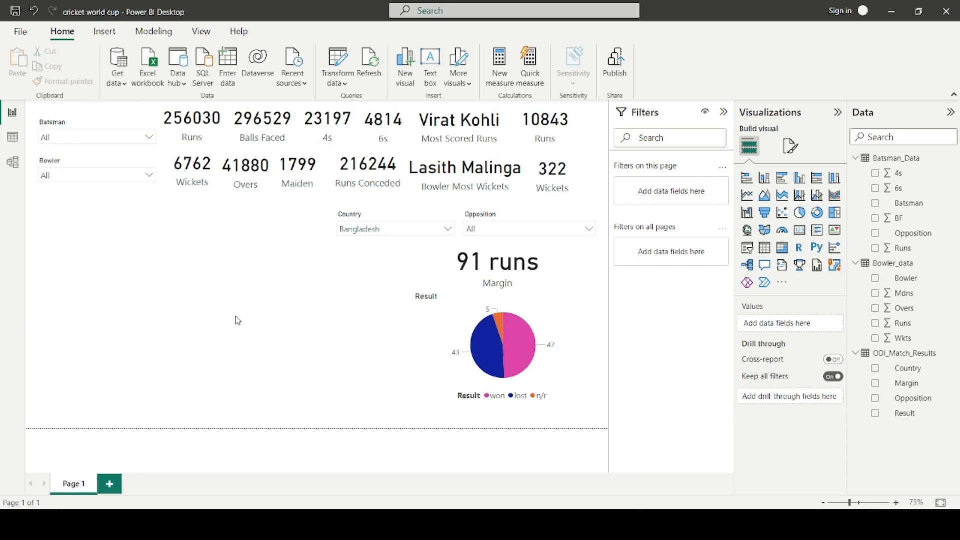
# - Group the Batsman and Bowler slicers with the Runs, Balls Faced, 4s, 6s, Wickets, Overs, Maiden and Runs Conceded cards
pyautogui.click(104, 121)
pyautogui.keyDown('ctrl'); pyautogui.click(192, 138); pyautogui.keyUp('ctrl')
pyautogui.keyDown('ctrl'); pyautogui.click(262, 139); pyautogui.keyUp('ctrl')
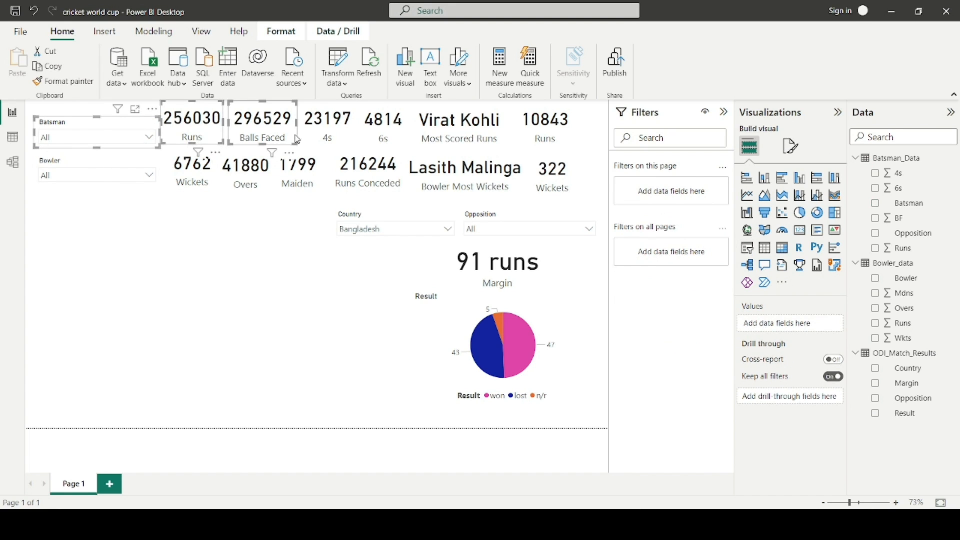
pyautogui.keyDown('ctrl'); pyautogui.click(329, 140); pyautogui.keyUp('ctrl')
pyautogui.keyDown('ctrl'); pyautogui.click(383, 132); pyautogui.keyUp('ctrl')
pyautogui.keyDown('ctrl'); pyautogui.click(368, 173); pyautogui.keyUp('ctrl')
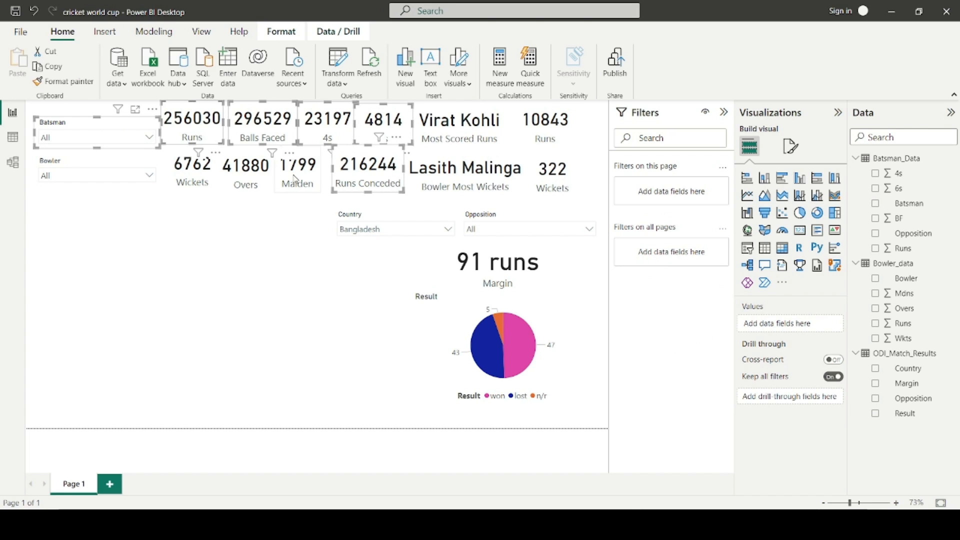
pyautogui.keyDown('ctrl'); pyautogui.click(298, 173); pyautogui.keyUp('ctrl')
pyautogui.keyDown('ctrl'); pyautogui.click(248, 176); pyautogui.keyUp('ctrl')
pyautogui.keyDown('ctrl'); pyautogui.click(192, 172); pyautogui.keyUp('ctrl')
pyautogui.keyDown('ctrl'); pyautogui.click(131, 170); pyautogui.keyUp('ctrl')
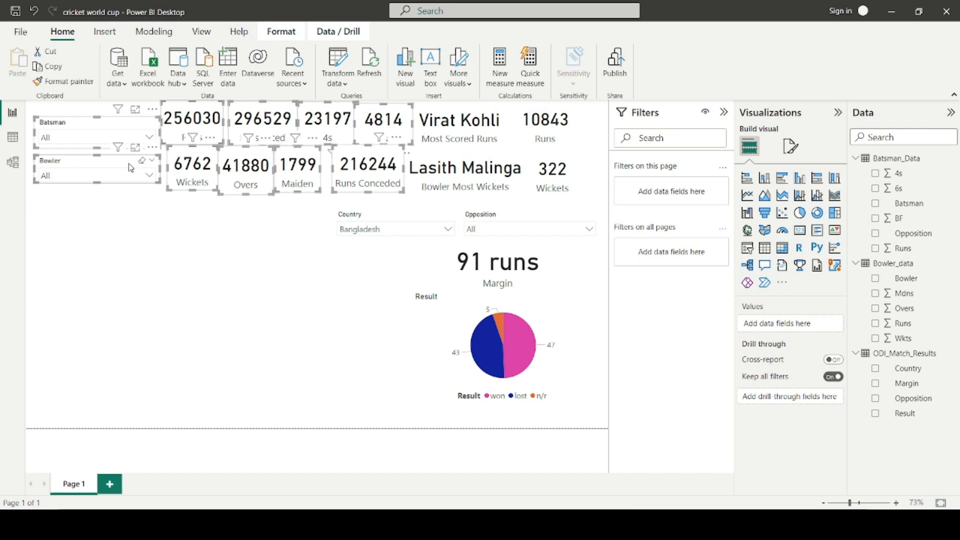
pyautogui.rightClick(257, 169)
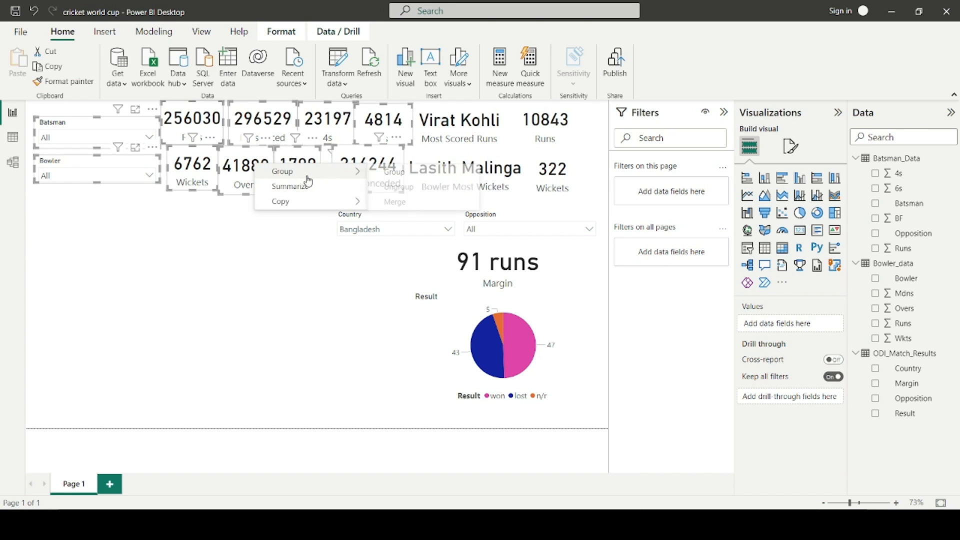
pyautogui.moveTo(280, 169)
pyautogui.click(388, 171)
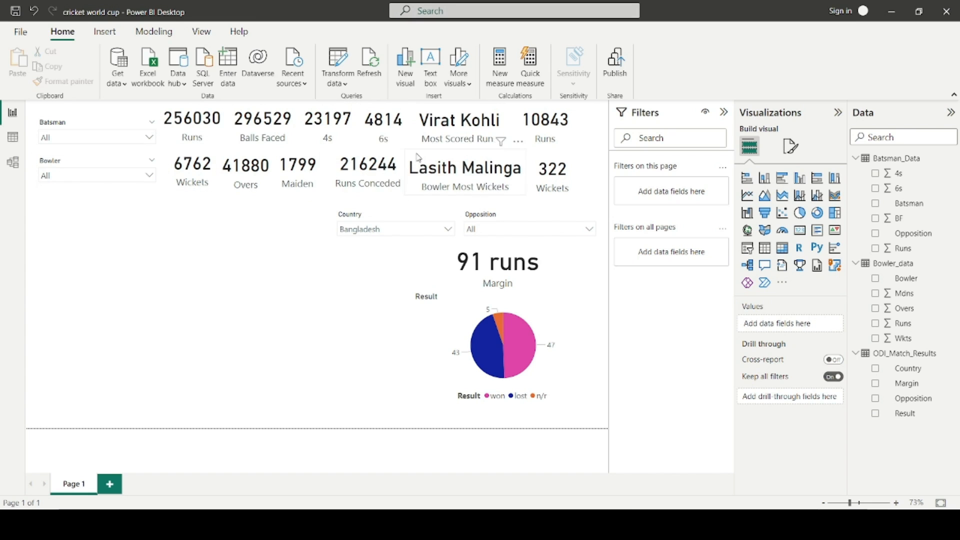
# - Group the Most Scored Runs and Bowler Most Wickets cards with their Runs and Wickets cards
pyautogui.click(453, 133)
pyautogui.keyDown('ctrl'); pyautogui.click(458, 164); pyautogui.keyUp('ctrl')
pyautogui.keyDown('ctrl'); pyautogui.click(550, 167); pyautogui.keyUp('ctrl')
pyautogui.keyDown('ctrl'); pyautogui.click(548, 126); pyautogui.keyUp('ctrl')
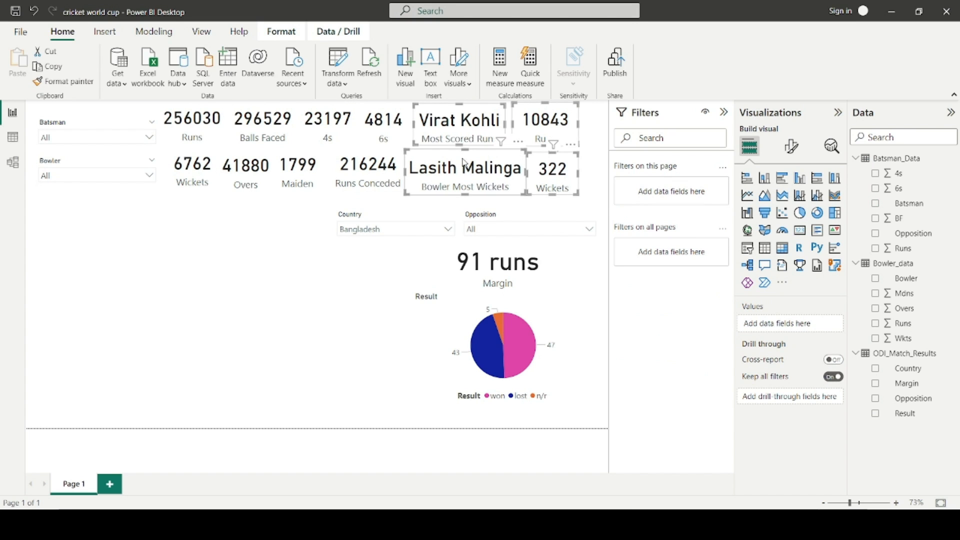
pyautogui.rightClick(464, 162)
pyautogui.moveTo(497, 170)
pyautogui.click(623, 171)
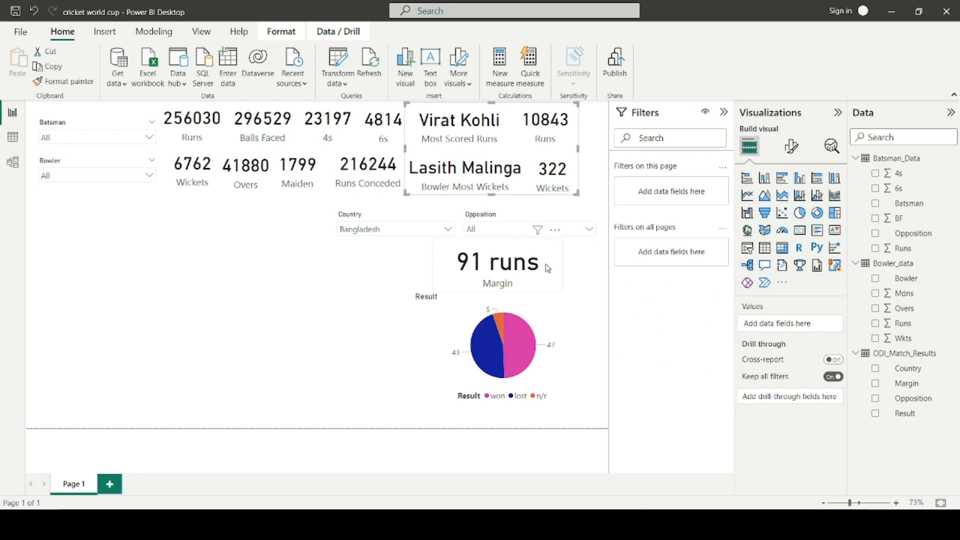
pyautogui.click(284, 315)
# - Group the Country and Opposition slicers, the Margin card and the result pie chart
pyautogui.click(373, 219)
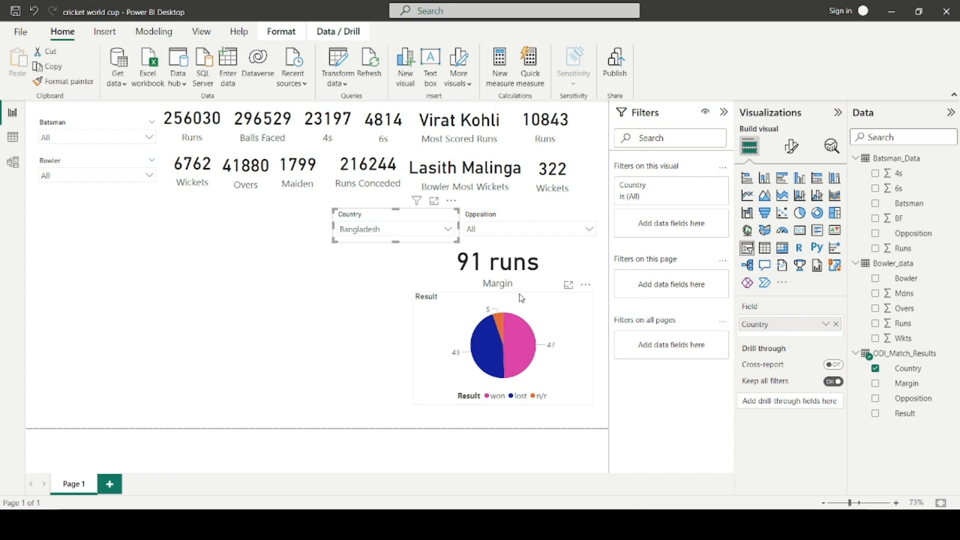
pyautogui.keyDown('ctrl'); pyautogui.click(560, 319); pyautogui.keyUp('ctrl')
pyautogui.keyDown('ctrl'); pyautogui.click(554, 271); pyautogui.keyUp('ctrl')
pyautogui.keyDown('ctrl'); pyautogui.click(549, 224); pyautogui.keyUp('ctrl')
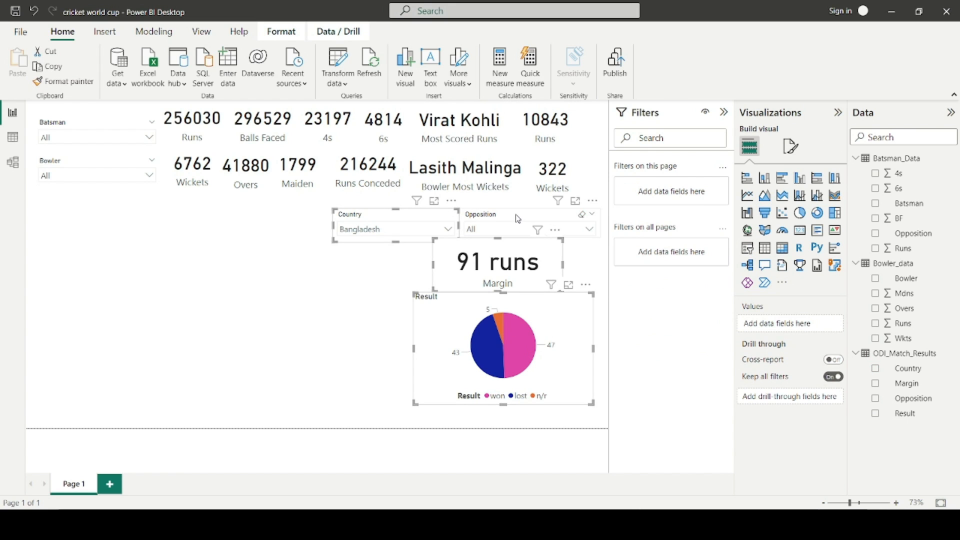
pyautogui.rightClick(541, 255)
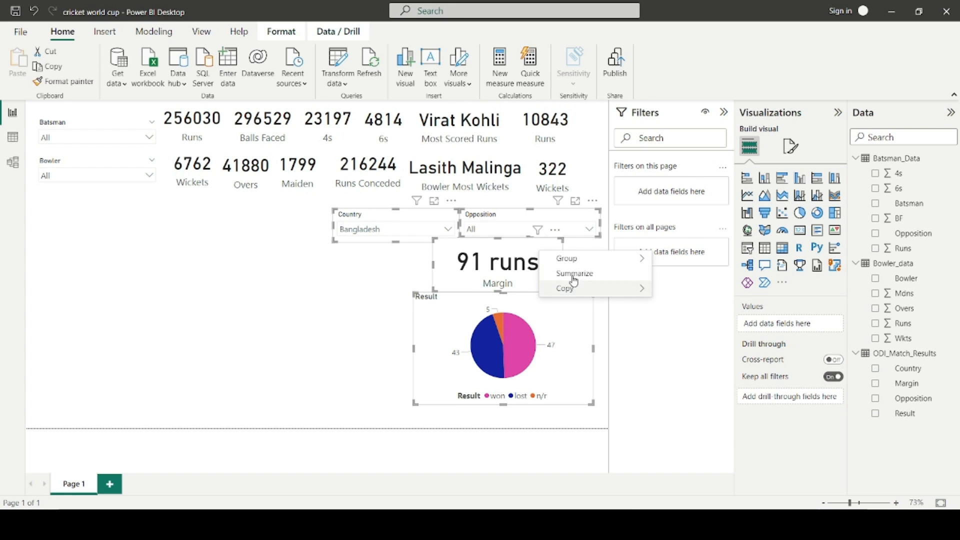
pyautogui.moveTo(560, 256)
pyautogui.click(668, 257)
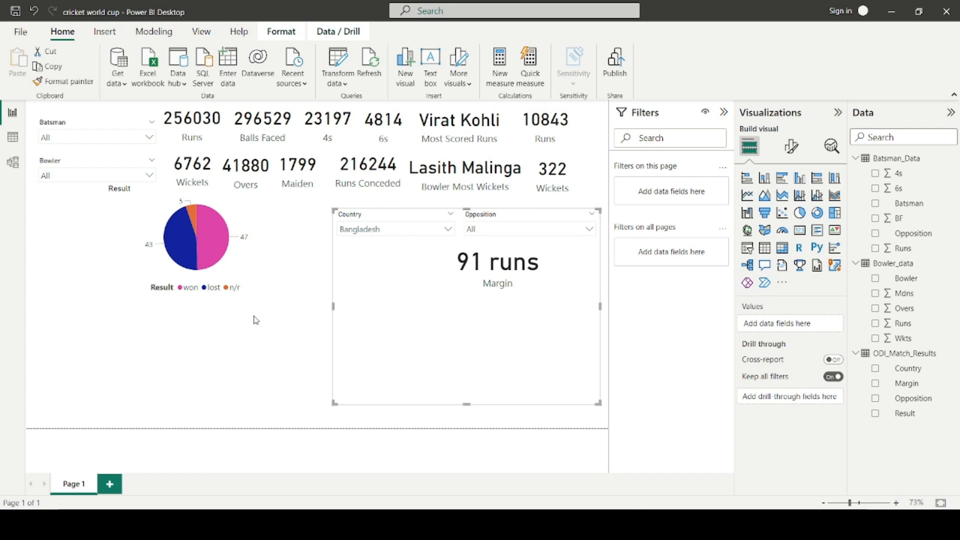
pyautogui.click(252, 348)
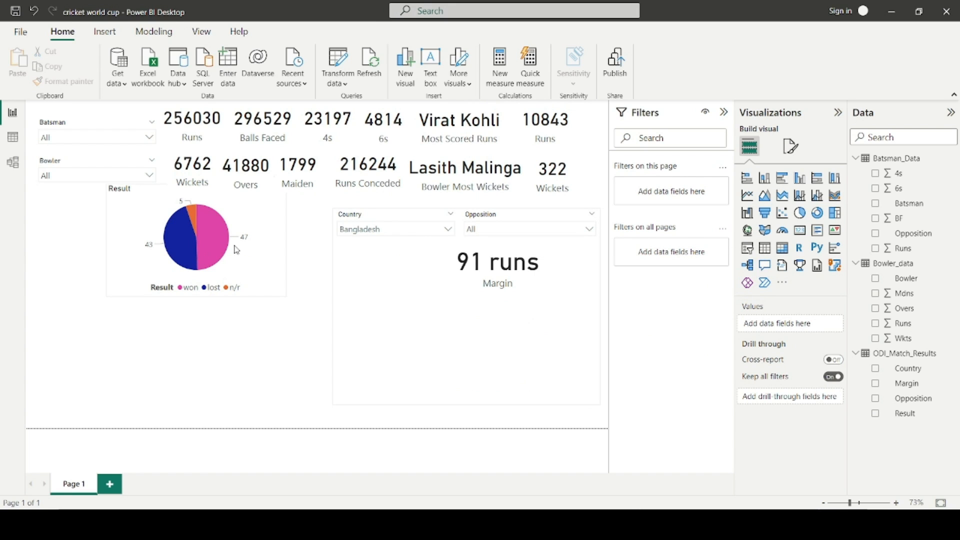
# - Move the displaced result pie chart back below the Margin card and resize the visuals to fit the page
pyautogui.click(214, 245)
pyautogui.moveTo(195, 249); pyautogui.dragTo(494, 359)
pyautogui.click(365, 356)
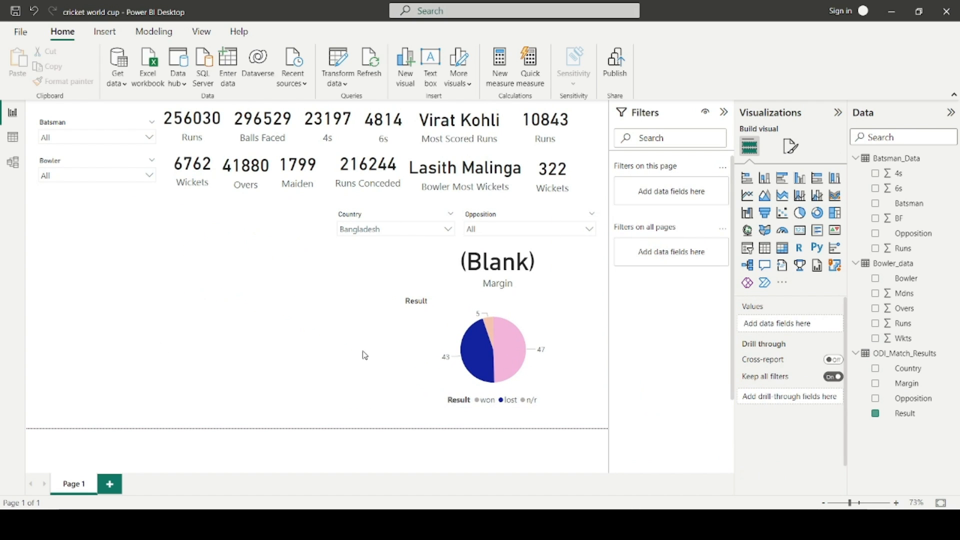
pyautogui.click(571, 368)
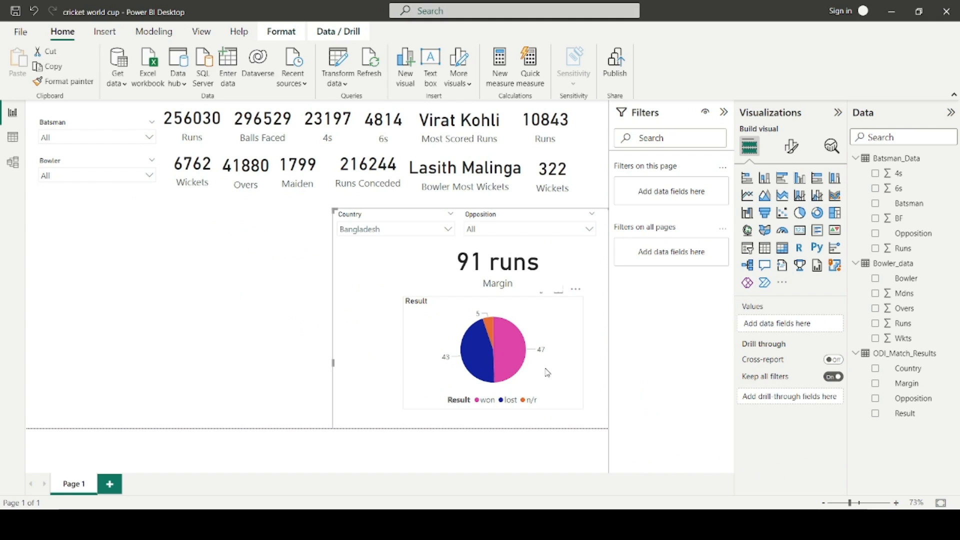
pyautogui.click(551, 390)
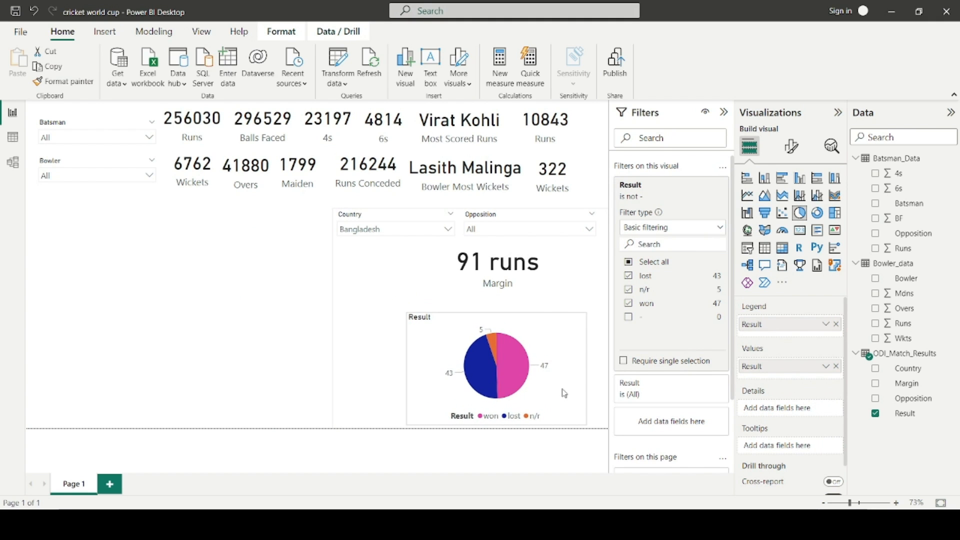
pyautogui.moveTo(585, 316); pyautogui.dragTo(560, 338)
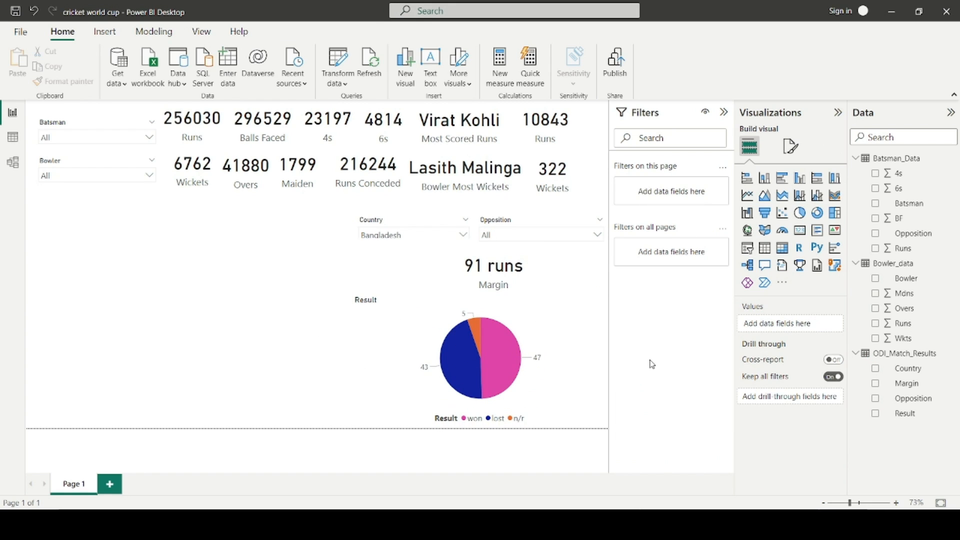
# - Add a matrix with ODI match Country as rows, Result as columns and the Count of Result as values
pyautogui.click(782, 248)
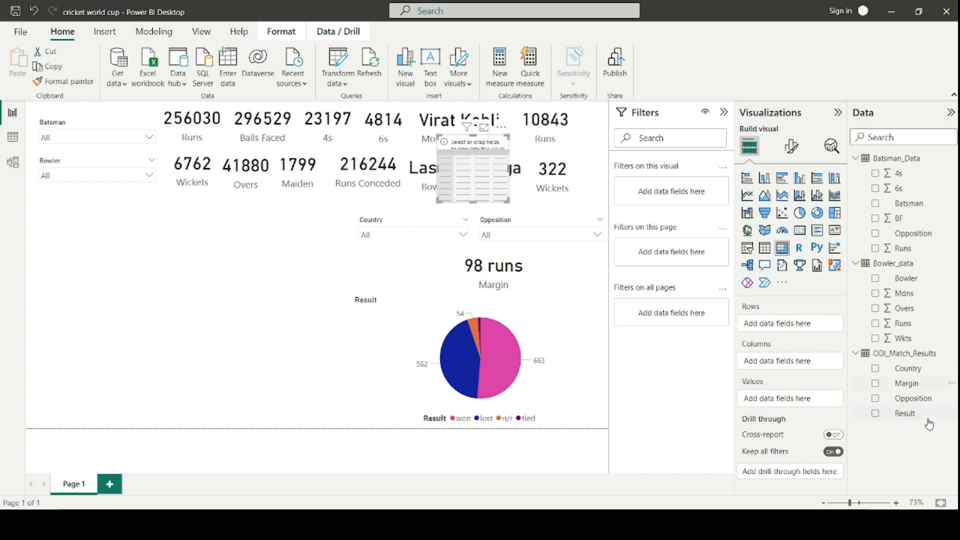
pyautogui.moveTo(916, 375); pyautogui.dragTo(802, 325)
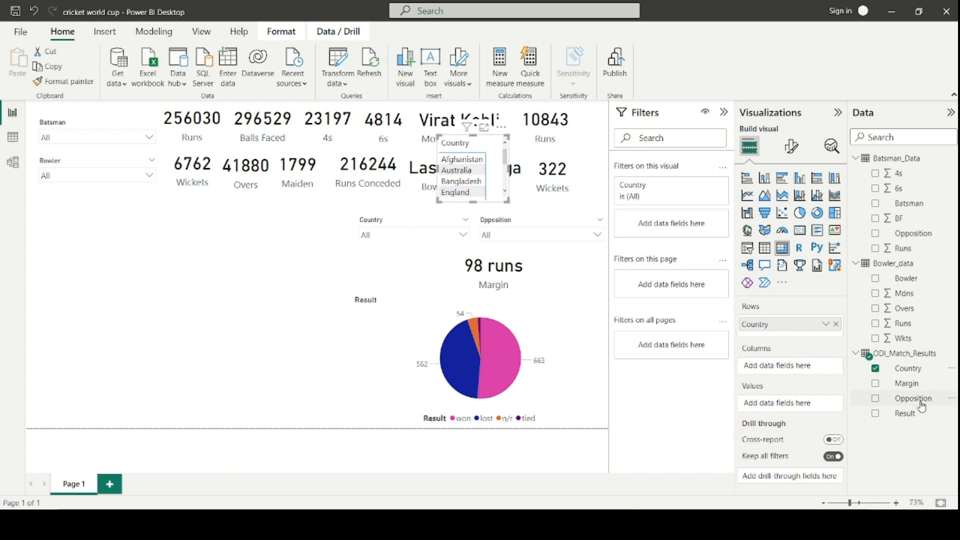
pyautogui.moveTo(911, 414); pyautogui.dragTo(795, 367)
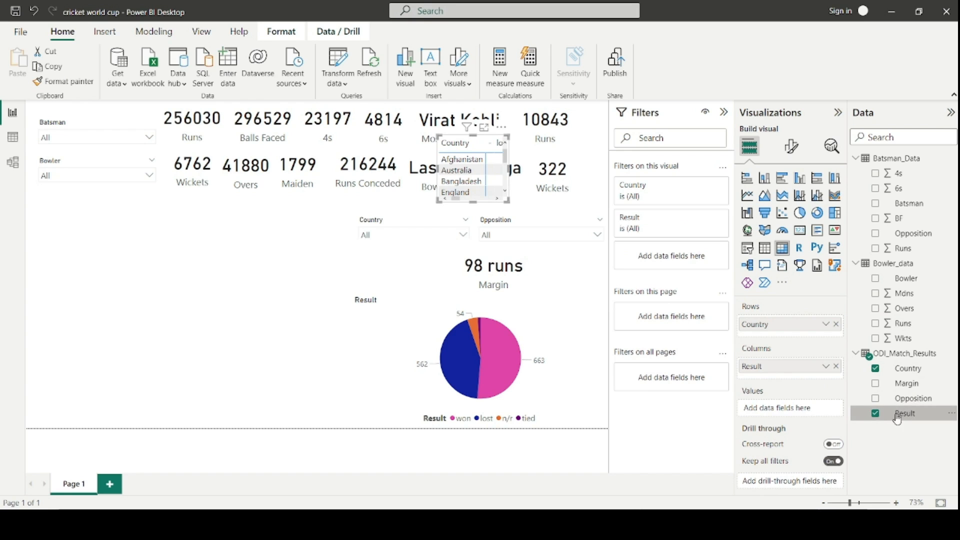
pyautogui.moveTo(803, 420); pyautogui.dragTo(804, 417)
pyautogui.click(827, 409)
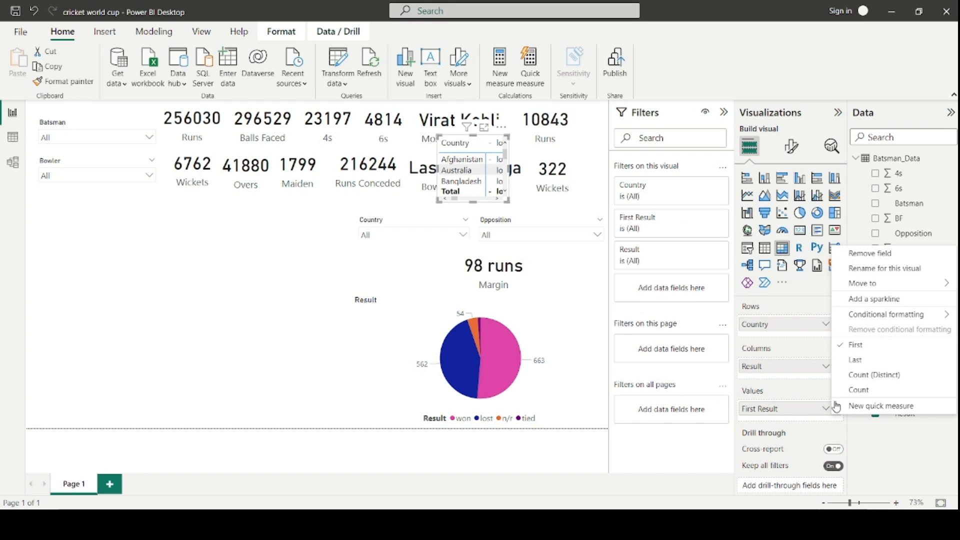
pyautogui.click(862, 390)
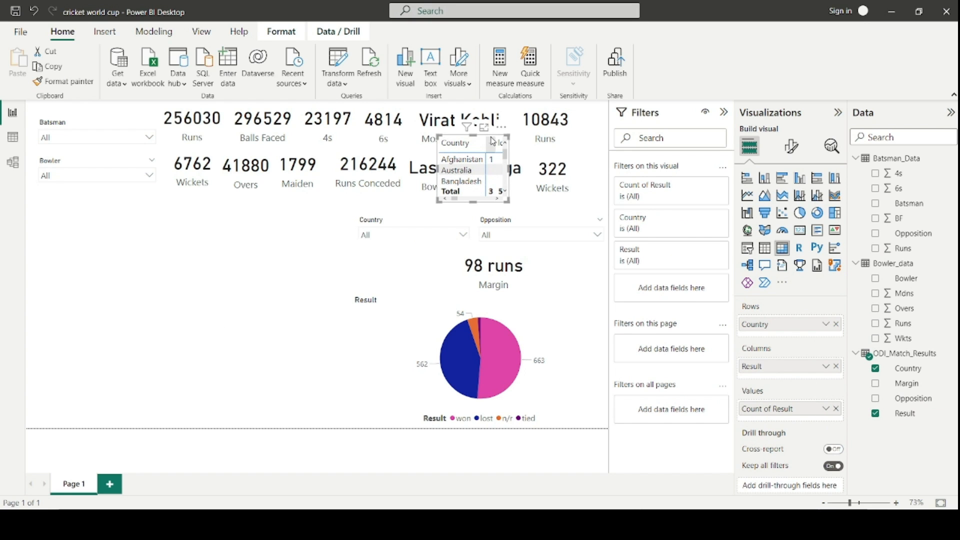
# - Move the results matrix to the blank area below the Bowler slicer and show it in focus mode
pyautogui.moveTo(498, 134); pyautogui.dragTo(124, 307)
pyautogui.click(149, 323)
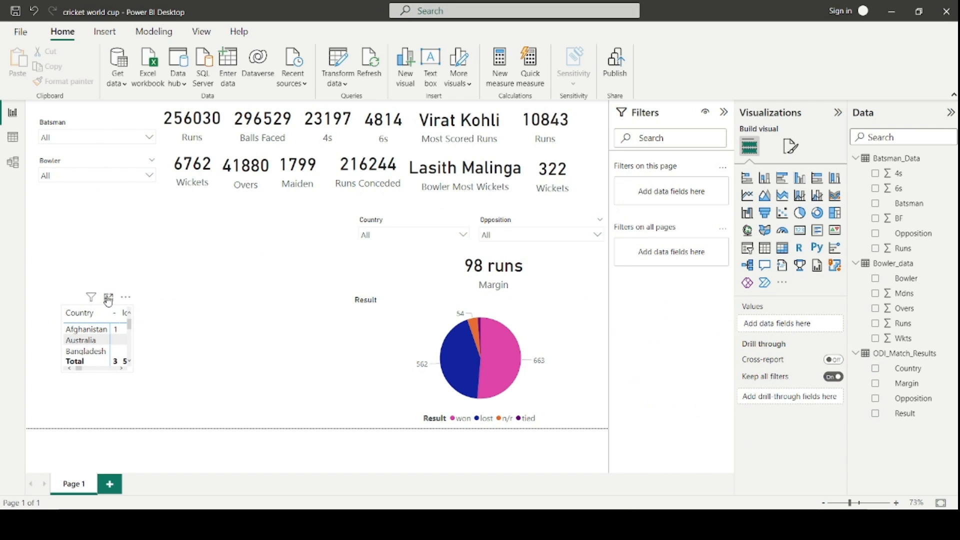
pyautogui.click(108, 299)
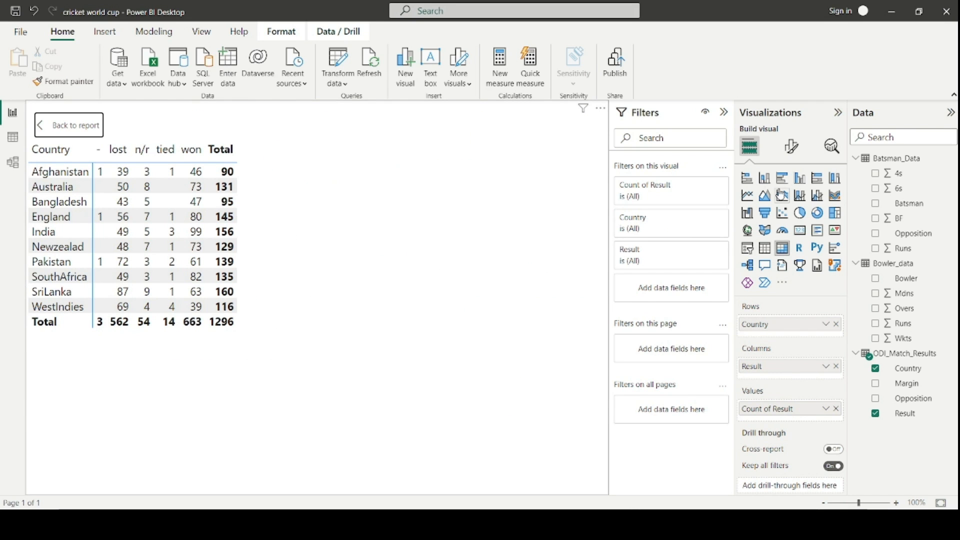
# - Set the background color of the matrix's row headers to dark navy blue
pyautogui.click(796, 145)
pyautogui.scroll(-2, 776, 442)
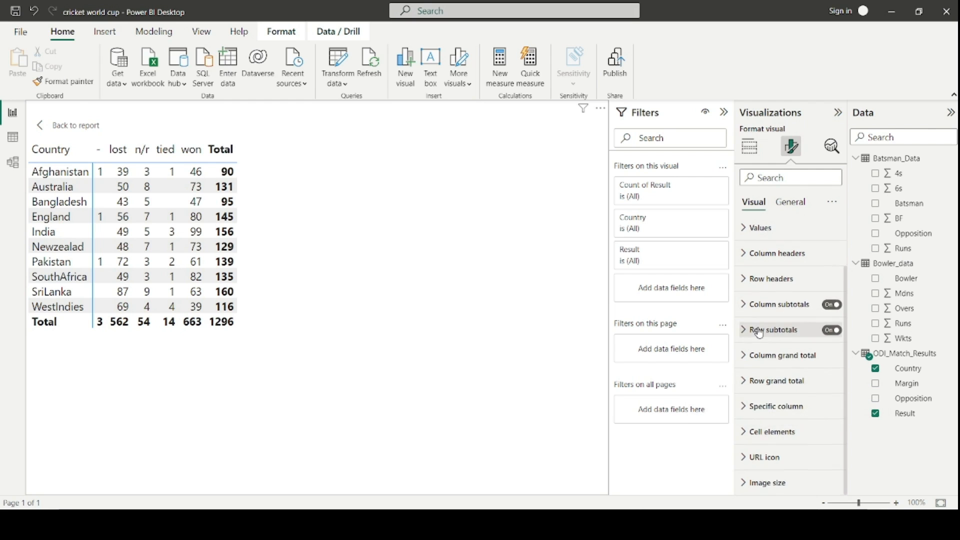
pyautogui.scroll(2, 771, 330)
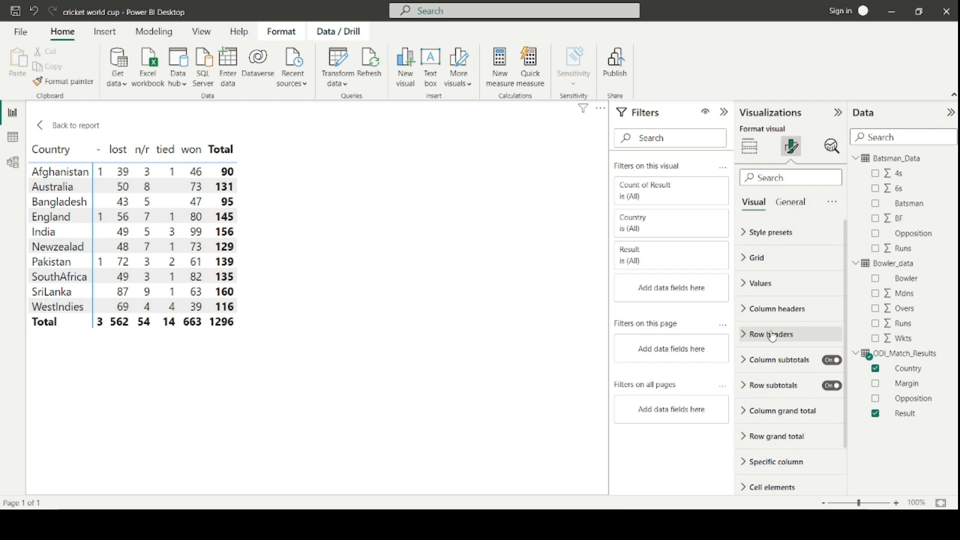
pyautogui.click(770, 334)
pyautogui.scroll(-3, 772, 351)
pyautogui.scroll(1, 772, 359)
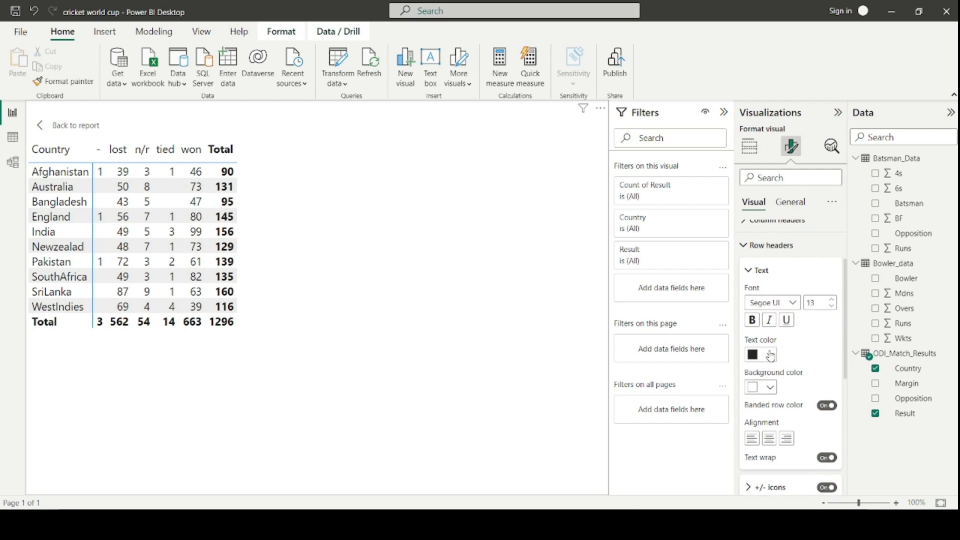
pyautogui.scroll(-1, 771, 363)
pyautogui.scroll(1, 771, 358)
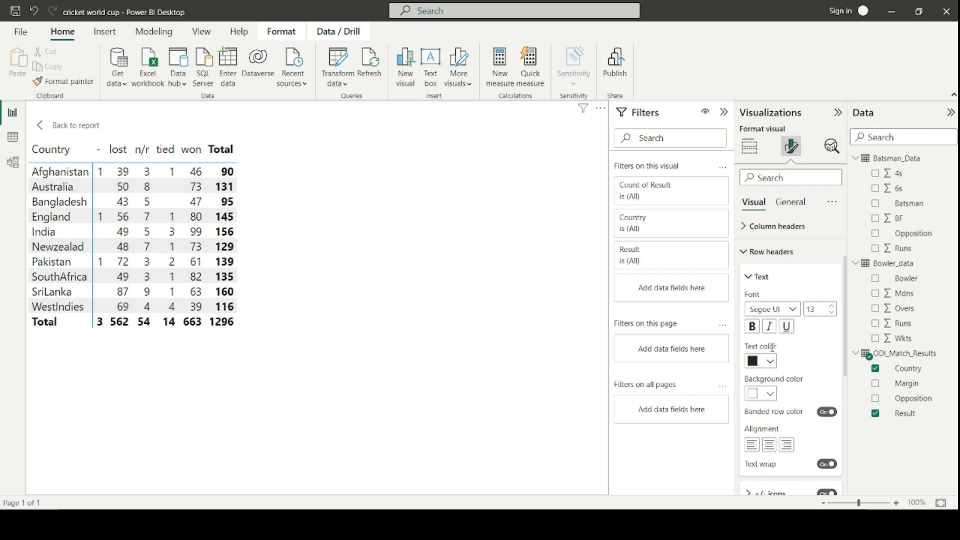
pyautogui.scroll(-1, 771, 355)
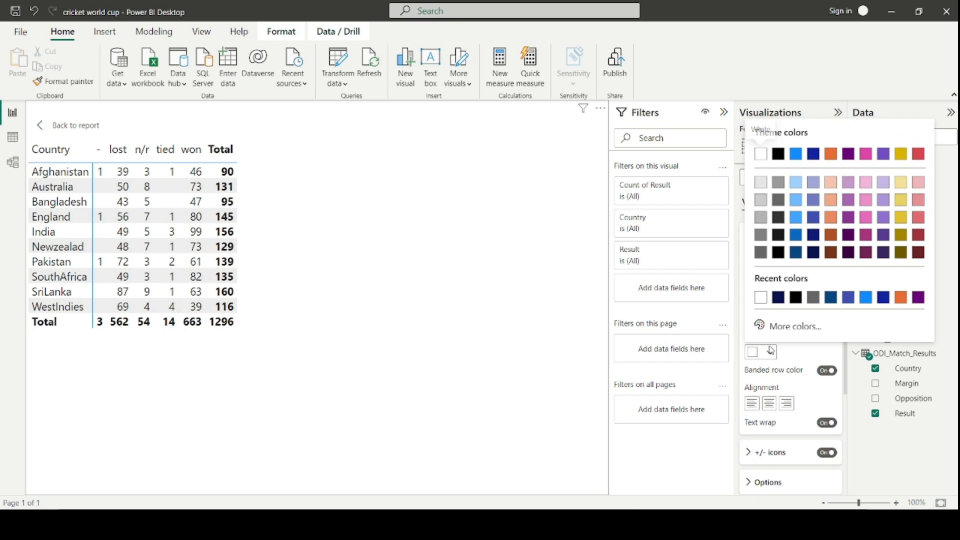
pyautogui.click(780, 299)
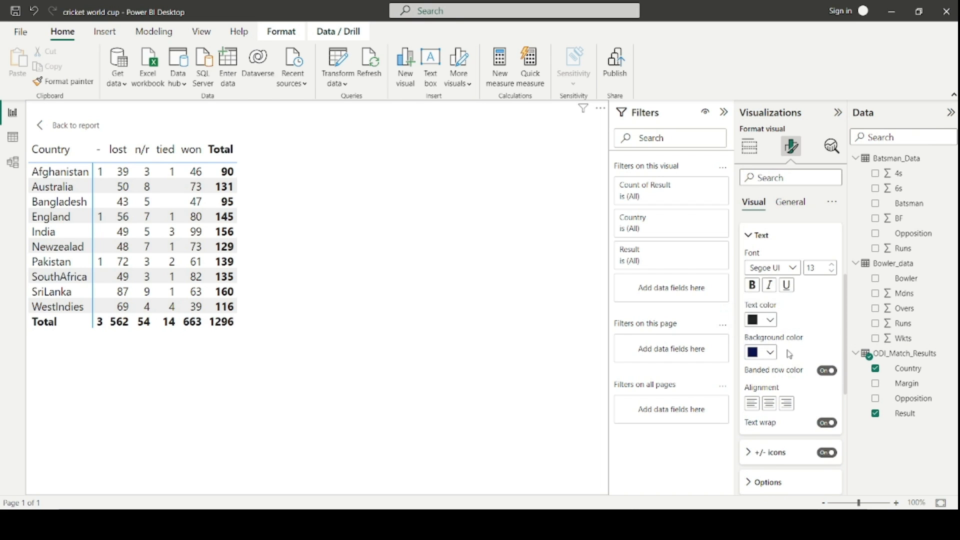
# - Turn off the banded row color for the matrix's row headers and make their text white
pyautogui.click(823, 371)
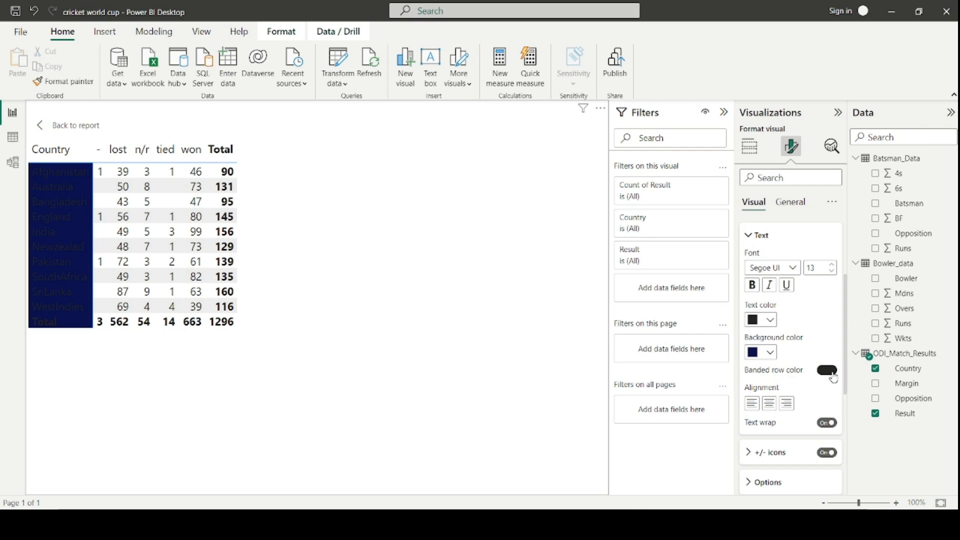
pyautogui.click(770, 320)
pyautogui.click(756, 120)
pyautogui.scroll(1, 783, 313)
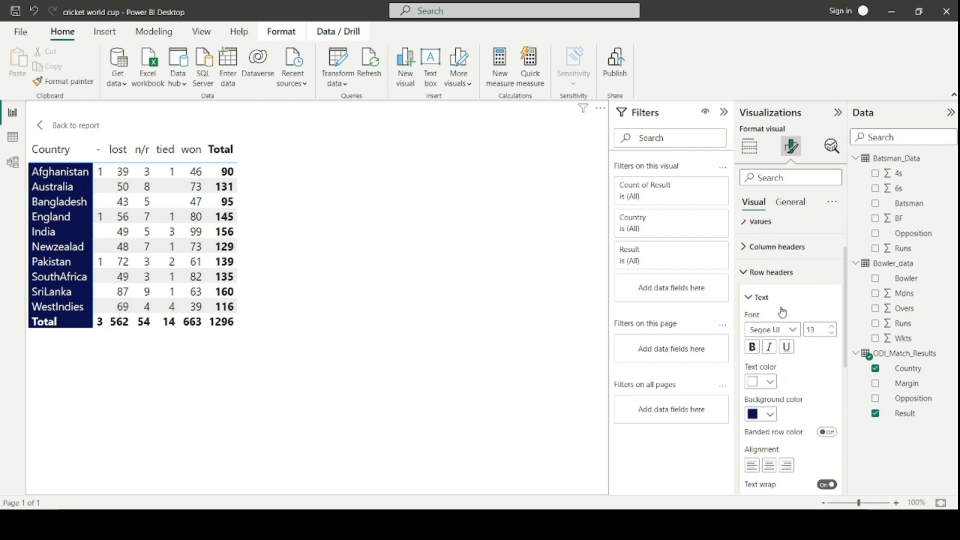
pyautogui.scroll(1, 783, 313)
pyautogui.click(761, 359)
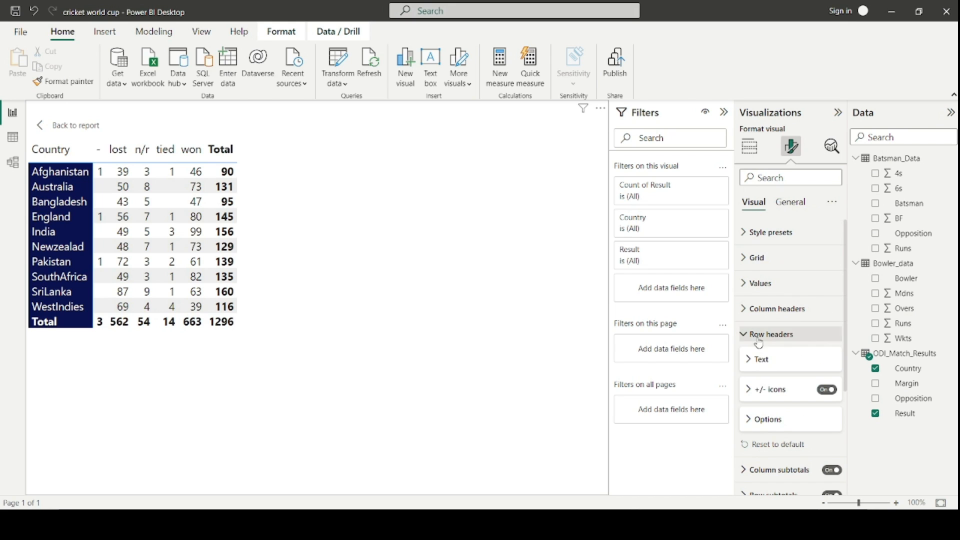
# - Give the matrix's column headers a dark navy blue background and white text
pyautogui.click(762, 310)
pyautogui.scroll(-2, 762, 323)
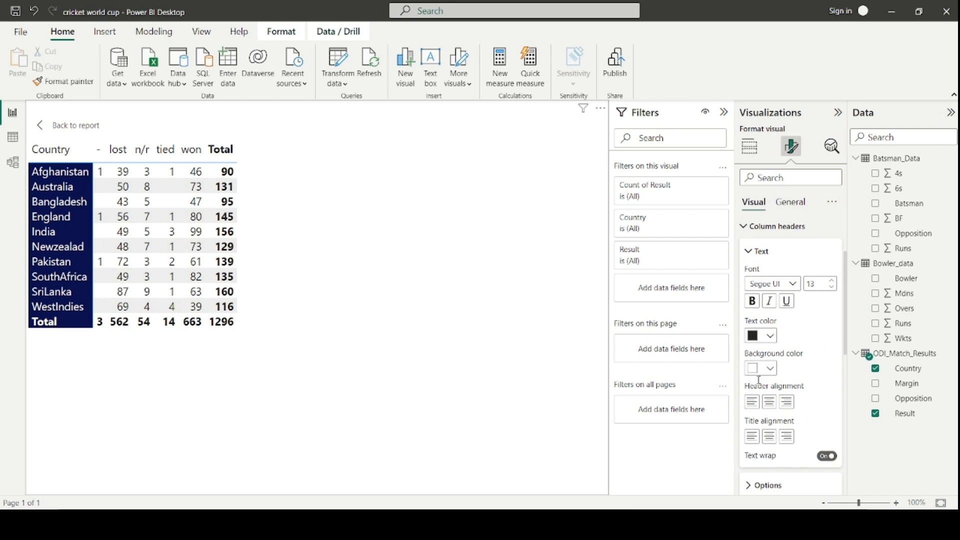
pyautogui.click(770, 368)
pyautogui.click(780, 314)
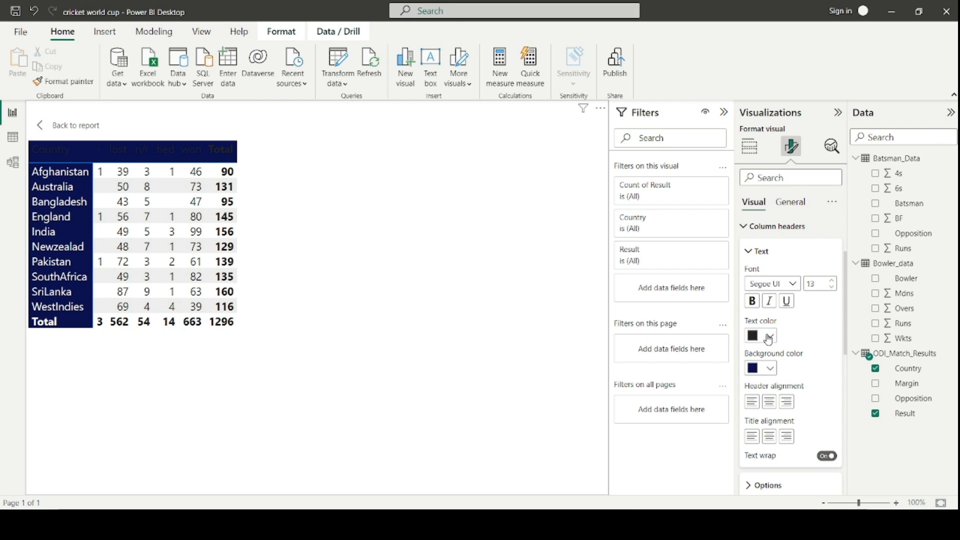
pyautogui.click(769, 336)
pyautogui.click(782, 286)
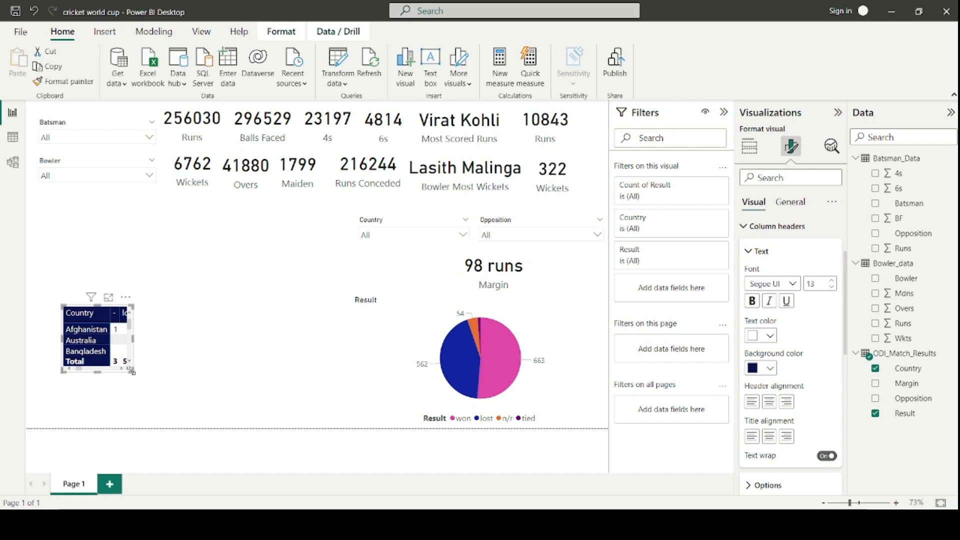
# - Enlarge the results matrix on the report page and move it up against the page's left edge so every column fits
pyautogui.moveTo(131, 372); pyautogui.dragTo(209, 448)
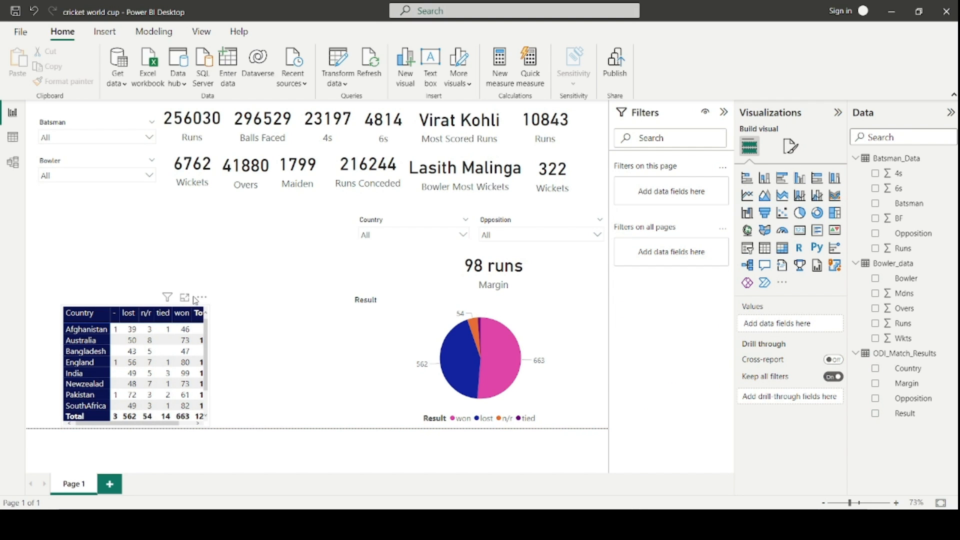
pyautogui.moveTo(198, 300); pyautogui.dragTo(162, 233)
pyautogui.moveTo(173, 364); pyautogui.dragTo(185, 390)
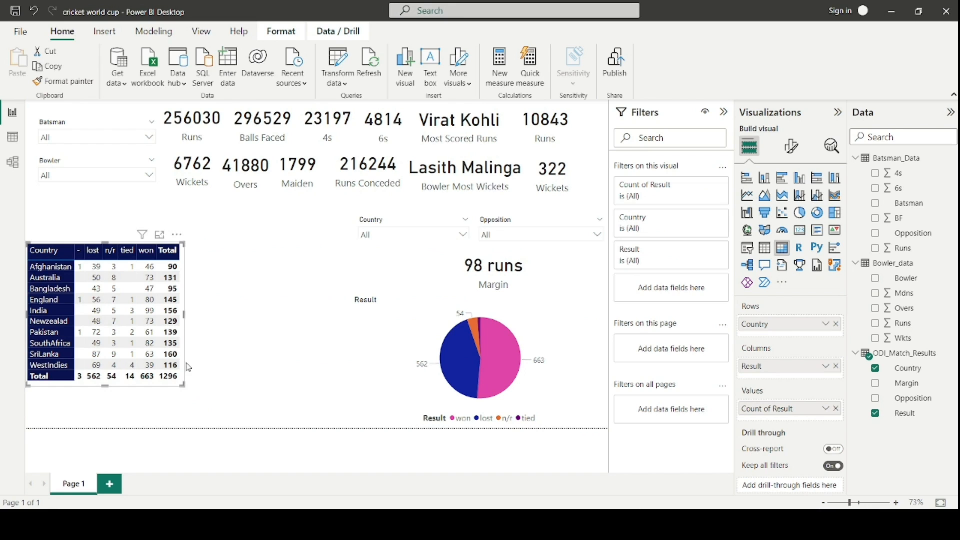
# - Show the matrix in focus mode and review its grid and style preset formatting options
pyautogui.click(159, 234)
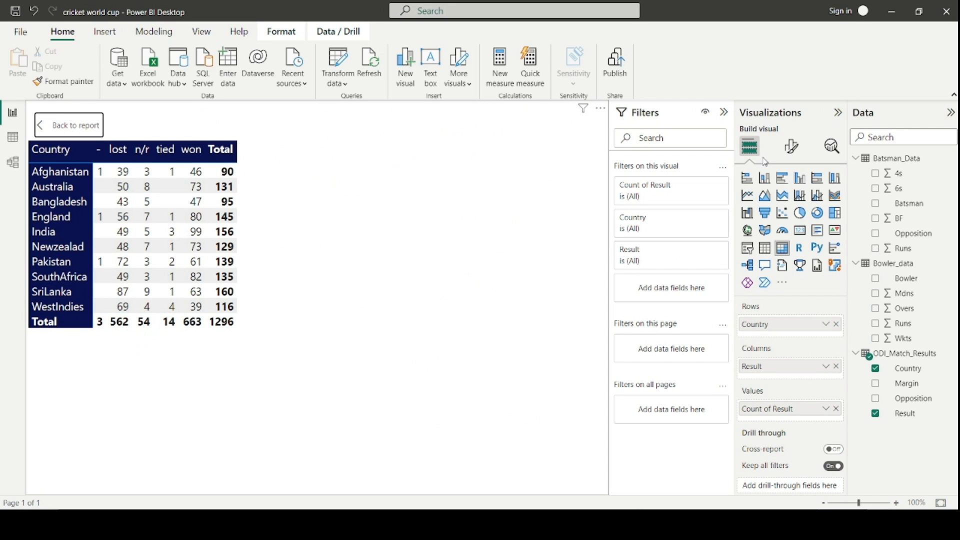
pyautogui.click(790, 147)
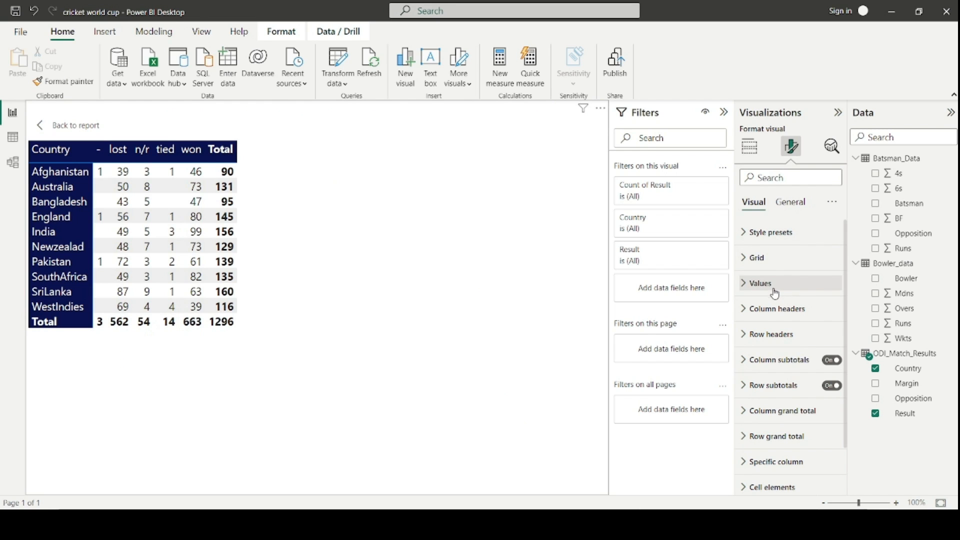
pyautogui.click(760, 258)
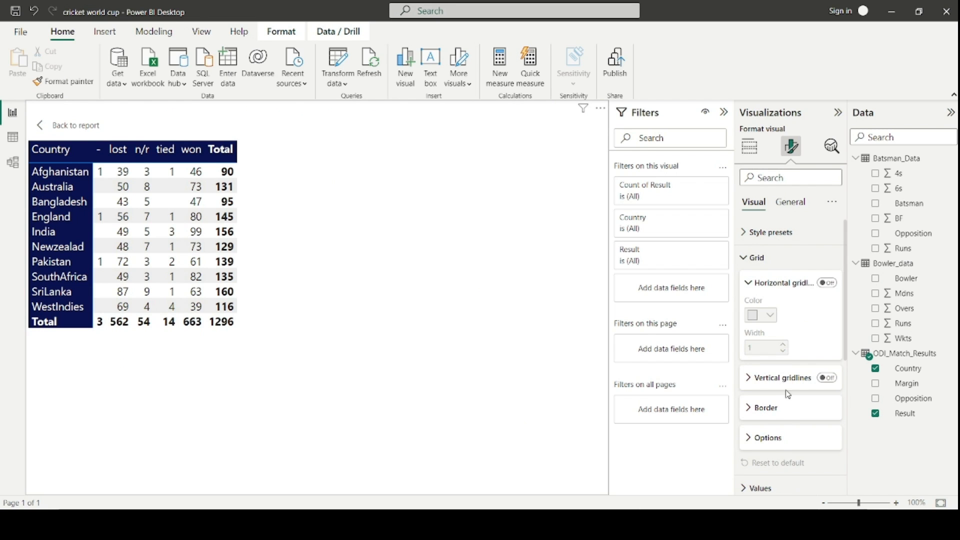
pyautogui.click(753, 235)
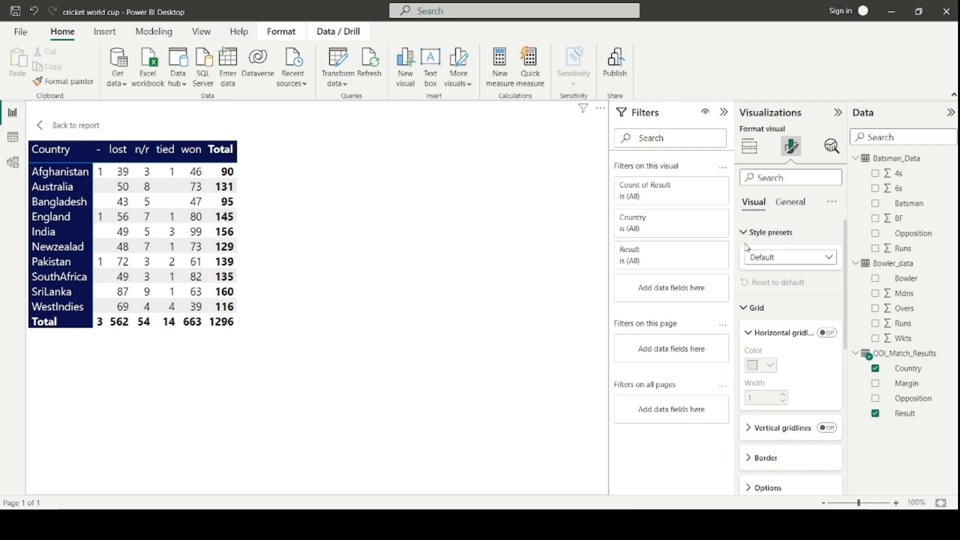
pyautogui.click(753, 237)
pyautogui.click(756, 257)
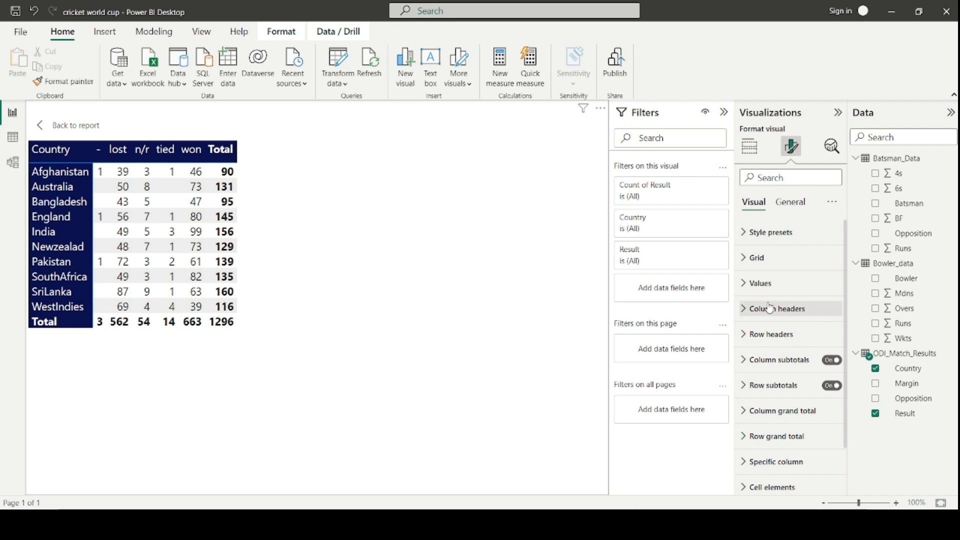
# - Set the font size of the matrix's values to 23 and return to the report page
pyautogui.click(758, 283)
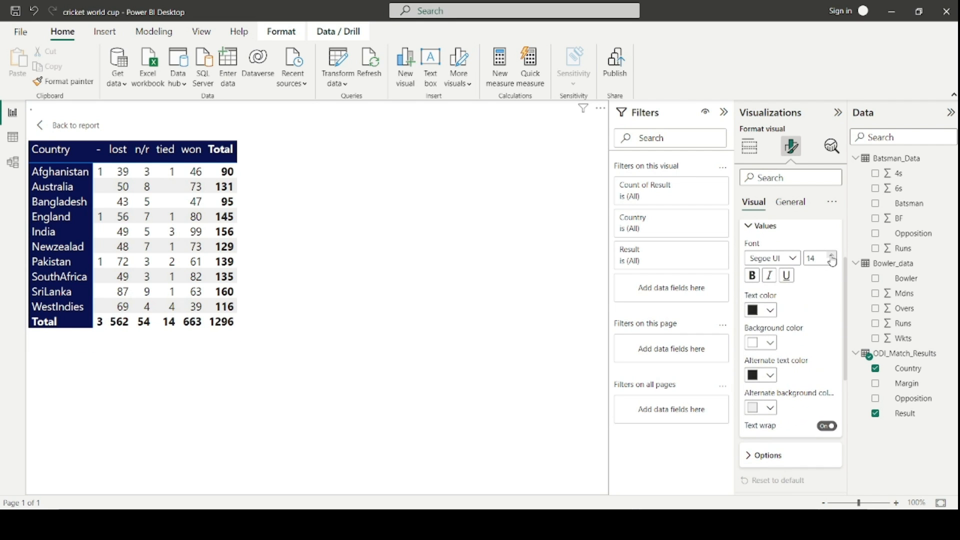
pyautogui.click(833, 255)
pyautogui.click(832, 255)
pyautogui.click(832, 256)
pyautogui.click(832, 256)
pyautogui.click(832, 256)
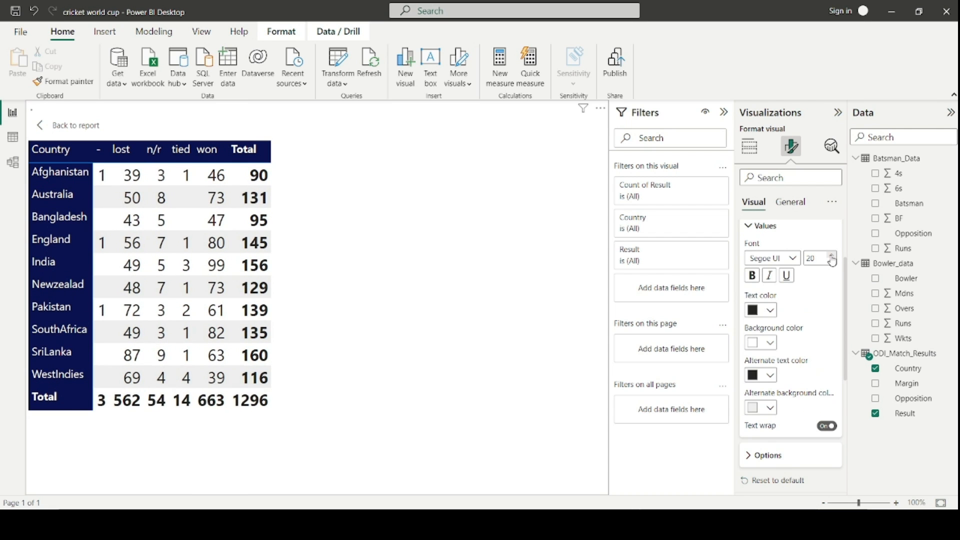
pyautogui.click(833, 256)
pyautogui.click(832, 256)
pyautogui.click(832, 256)
pyautogui.click(832, 256)
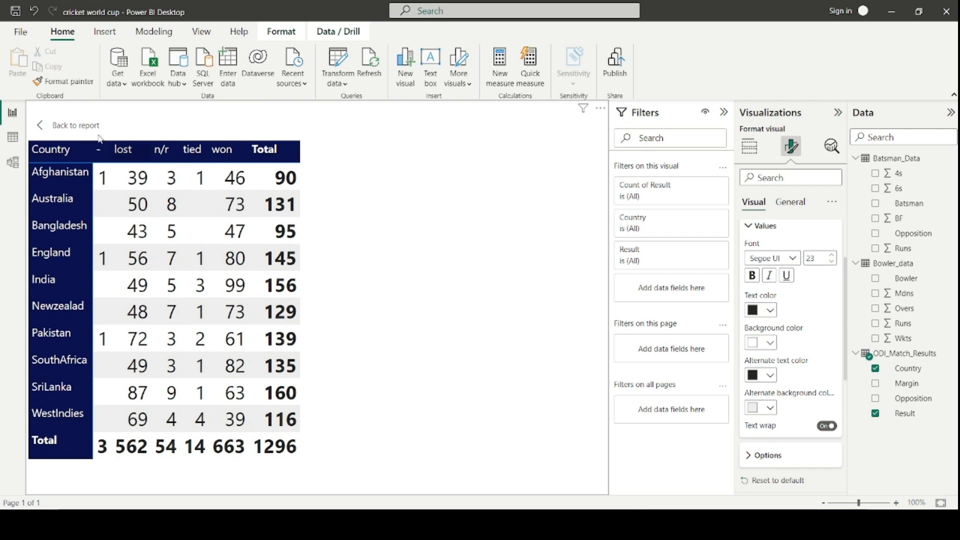
pyautogui.click(70, 125)
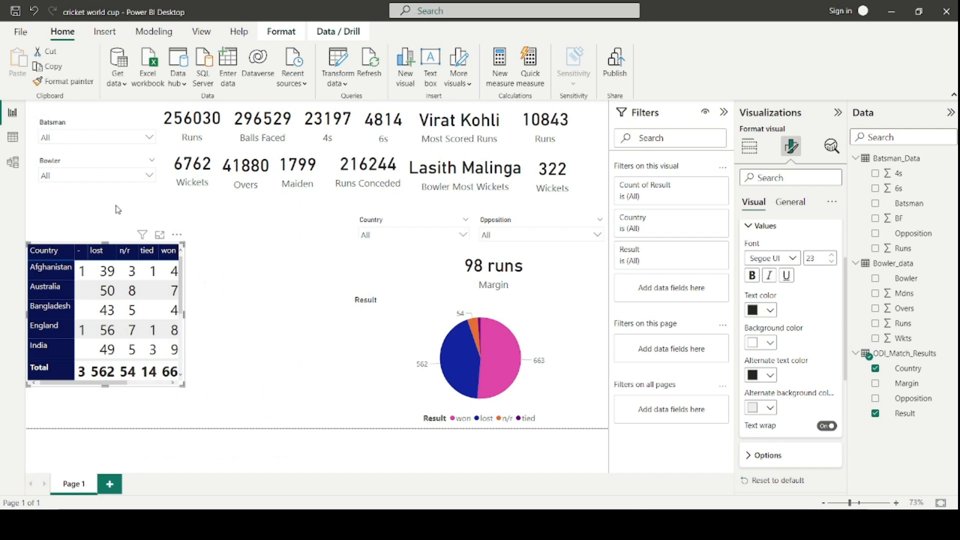
# - Set the font size of the matrix's values to 17 and enlarge the matrix on the report page to fit its contents
pyautogui.click(160, 235)
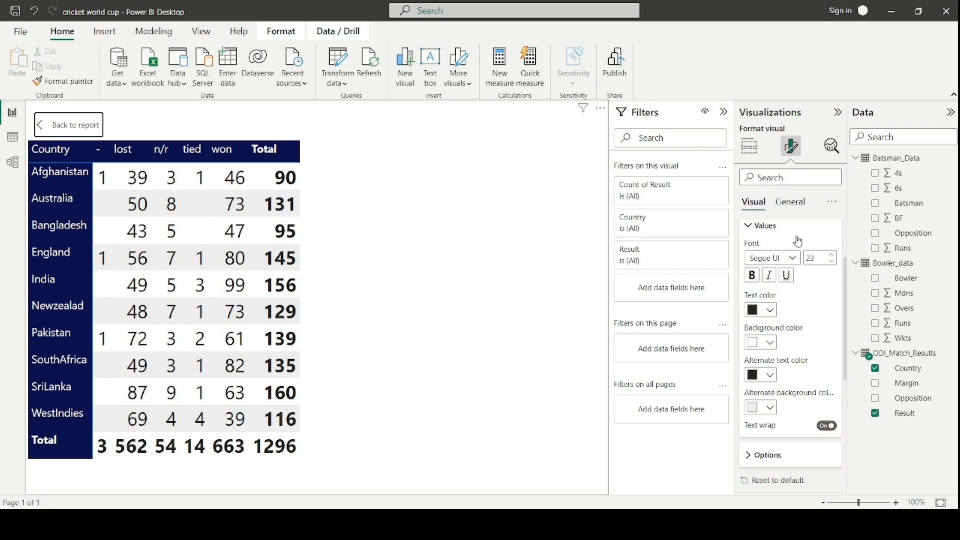
pyautogui.click(833, 263)
pyautogui.click(833, 263)
pyautogui.click(833, 263)
pyautogui.click(833, 263)
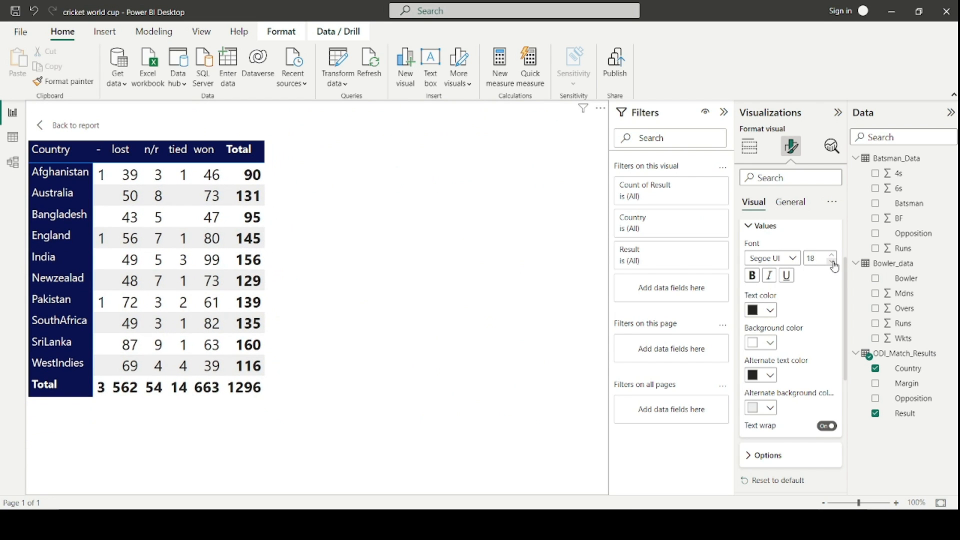
pyautogui.click(833, 263)
pyautogui.click(834, 264)
pyautogui.click(53, 126)
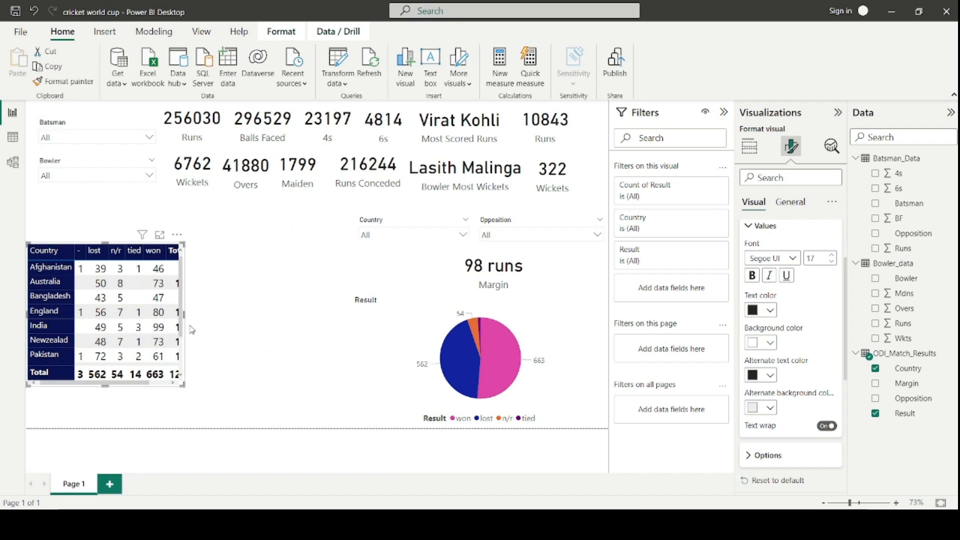
pyautogui.moveTo(185, 387); pyautogui.dragTo(197, 429)
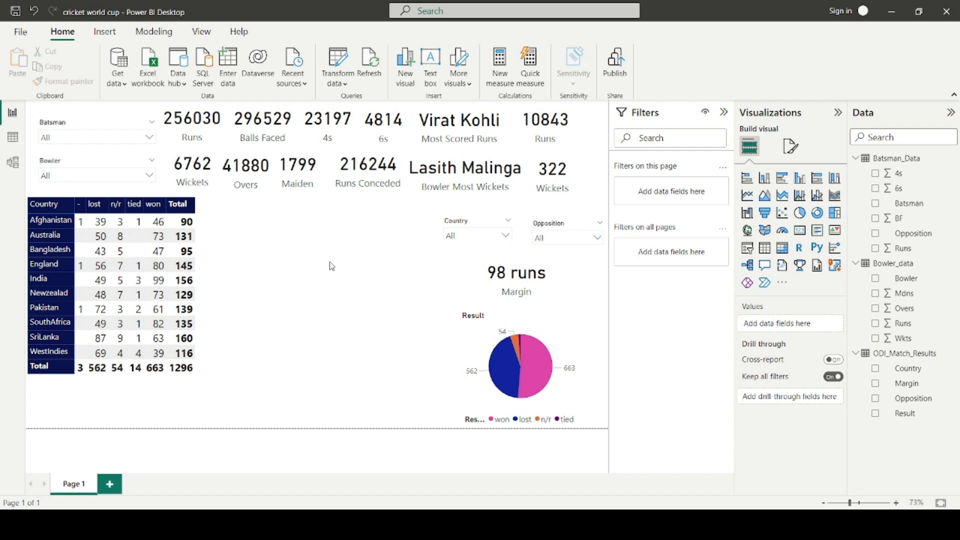
# - Add a line chart beside the results matrix with Batsman on the X-axis and the Sum of Runs from Batsman_Data on the Y-axis
pyautogui.click(748, 196)
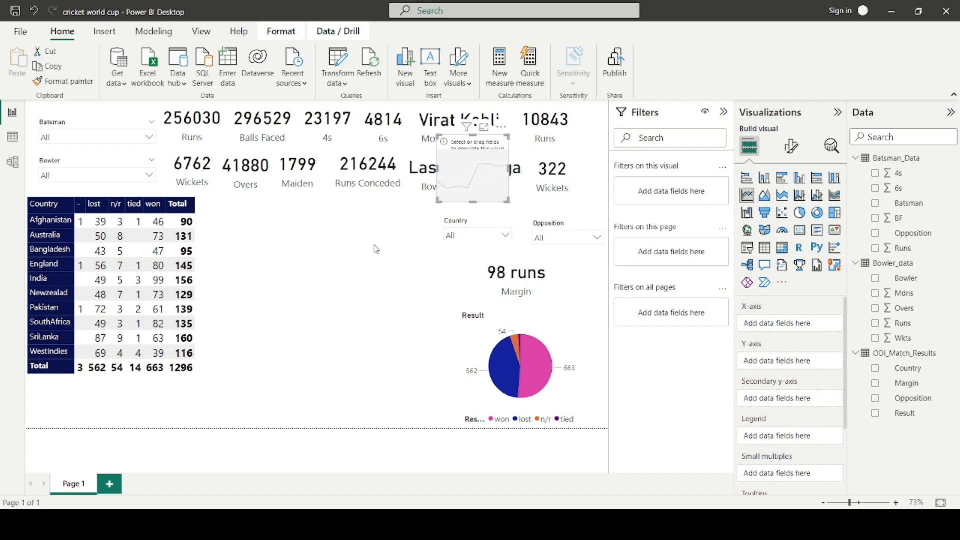
pyautogui.moveTo(496, 168); pyautogui.dragTo(270, 237)
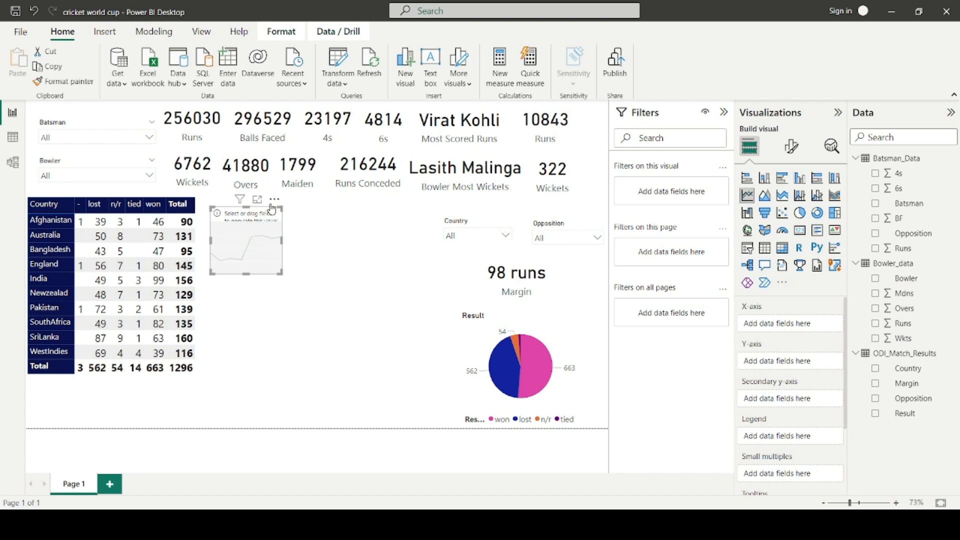
pyautogui.click(256, 201)
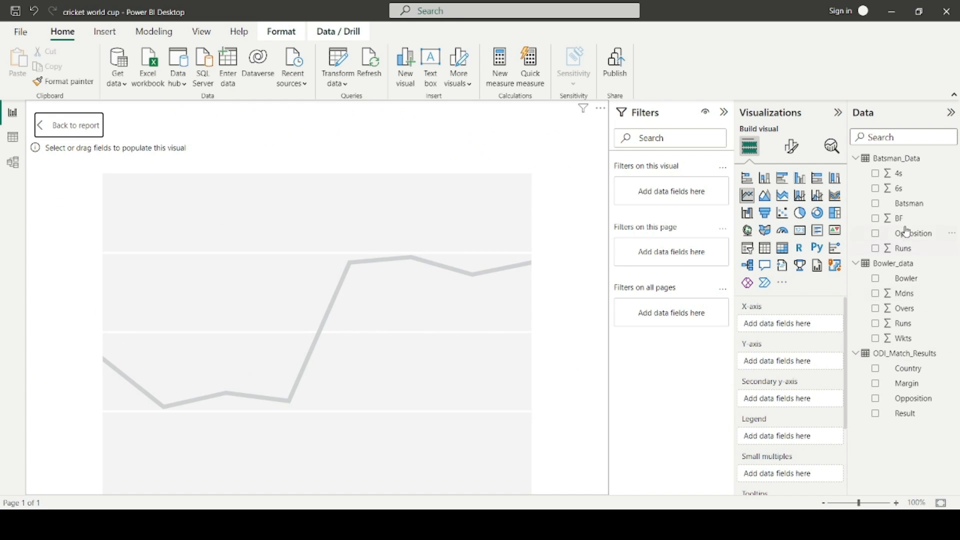
pyautogui.moveTo(909, 202); pyautogui.dragTo(793, 324)
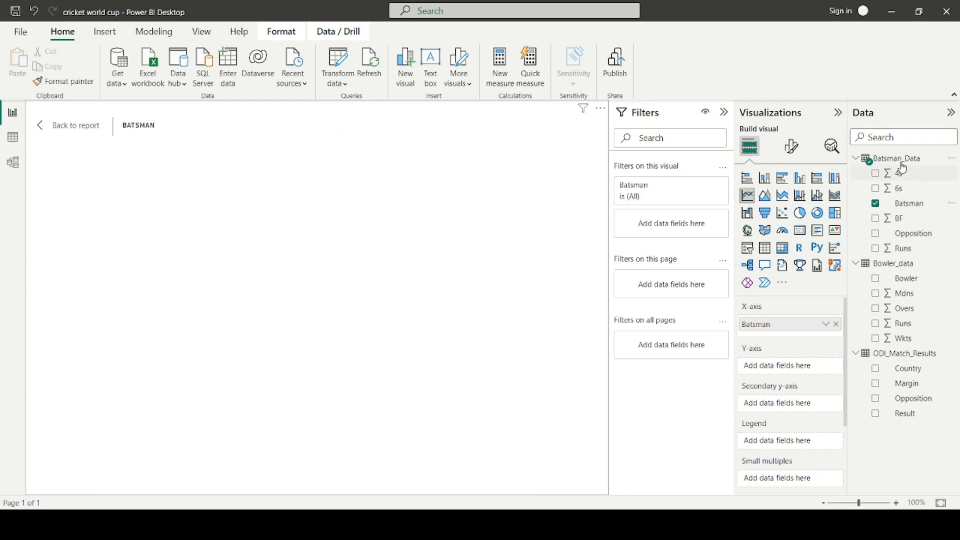
pyautogui.moveTo(912, 254); pyautogui.dragTo(806, 373)
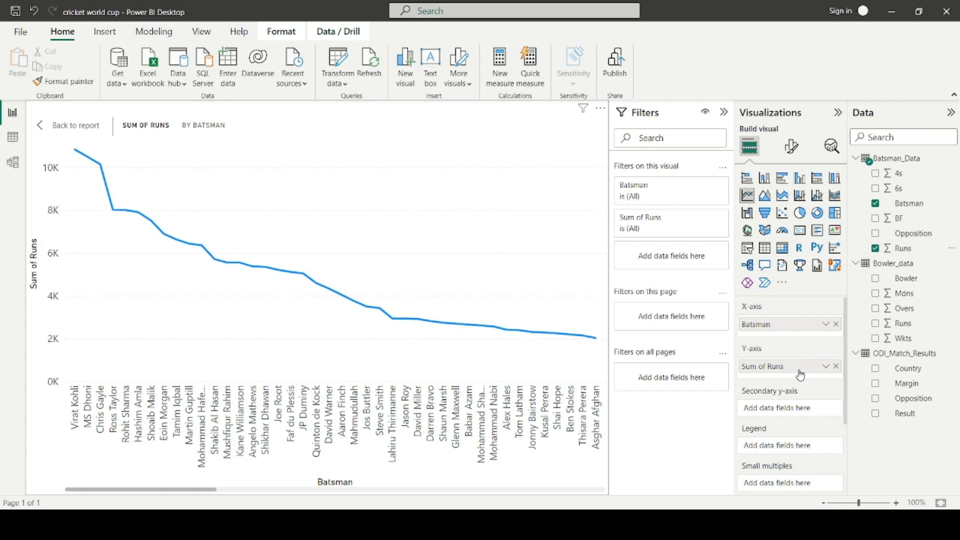
# - Filter the batsman line chart to the top 5 batsmen by Sum of Runs using a Top N filter
pyautogui.click(705, 184)
pyautogui.click(673, 227)
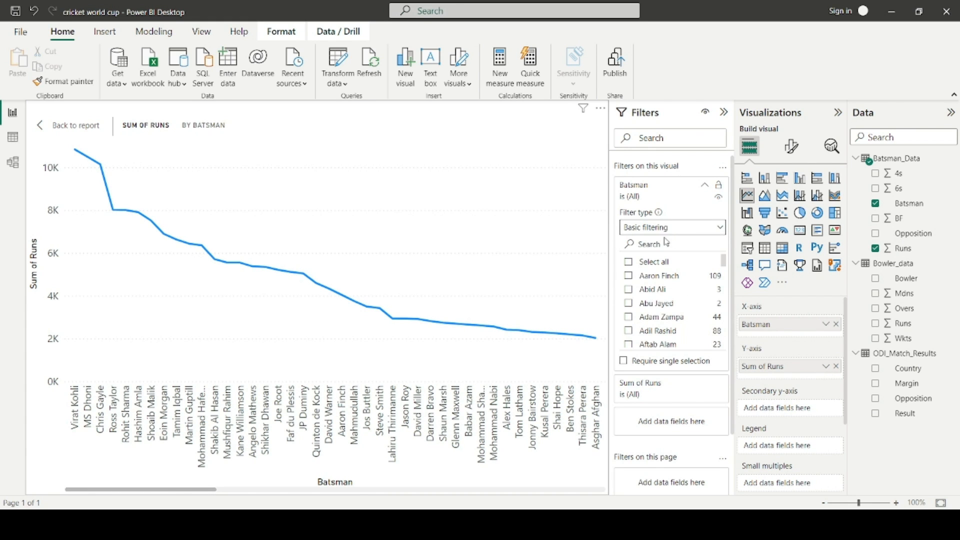
pyautogui.click(645, 276)
pyautogui.click(698, 260)
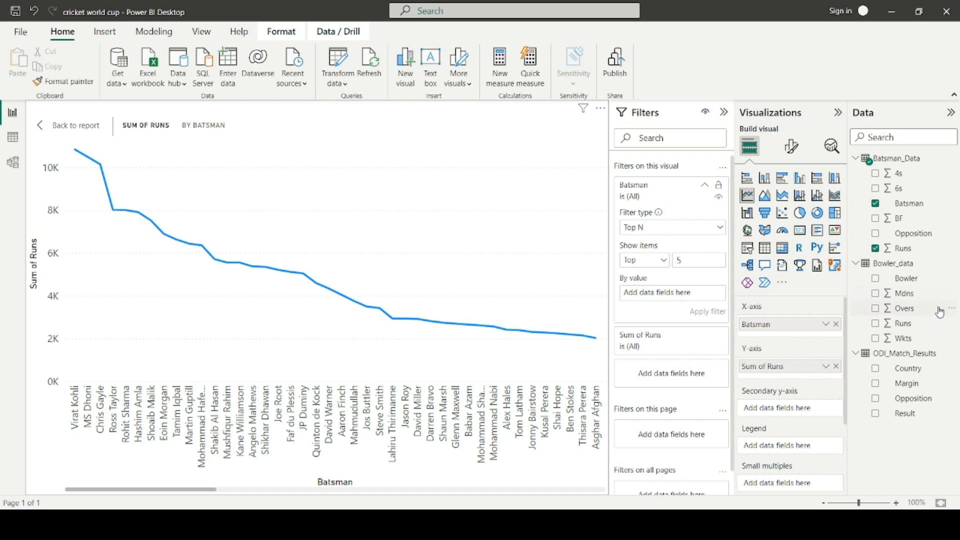
pyautogui.moveTo(903, 249); pyautogui.dragTo(673, 292)
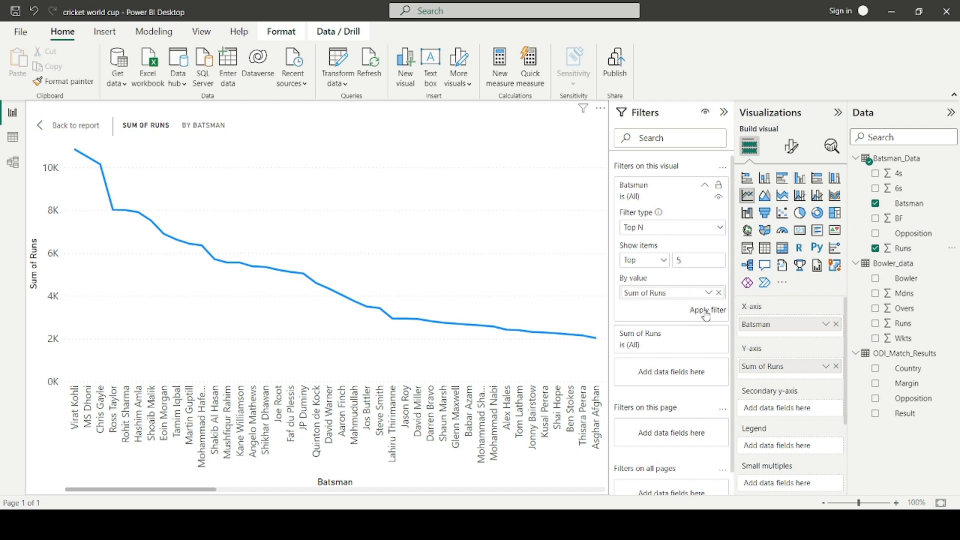
pyautogui.click(705, 311)
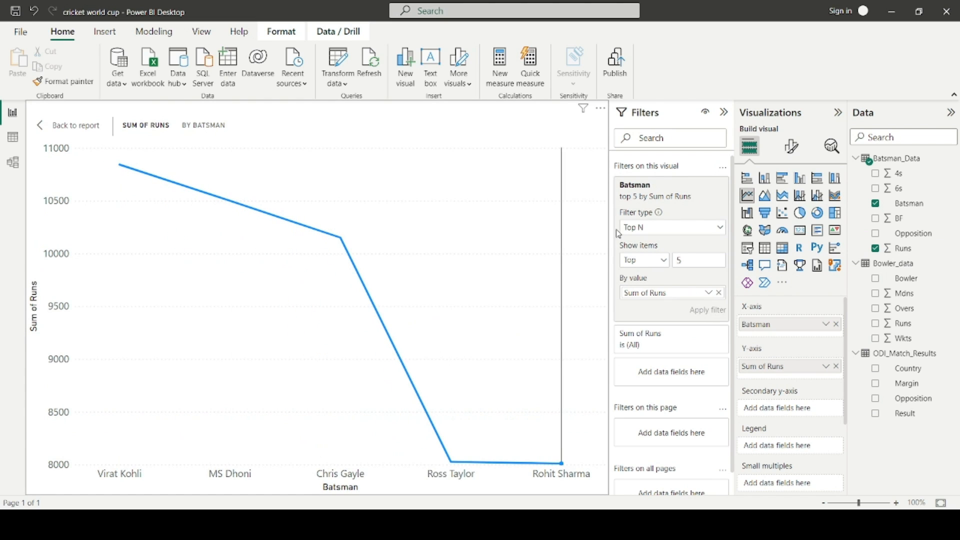
# - Turn on data labels for the batsman line chart and enlarge the font of its X-axis values
pyautogui.click(792, 148)
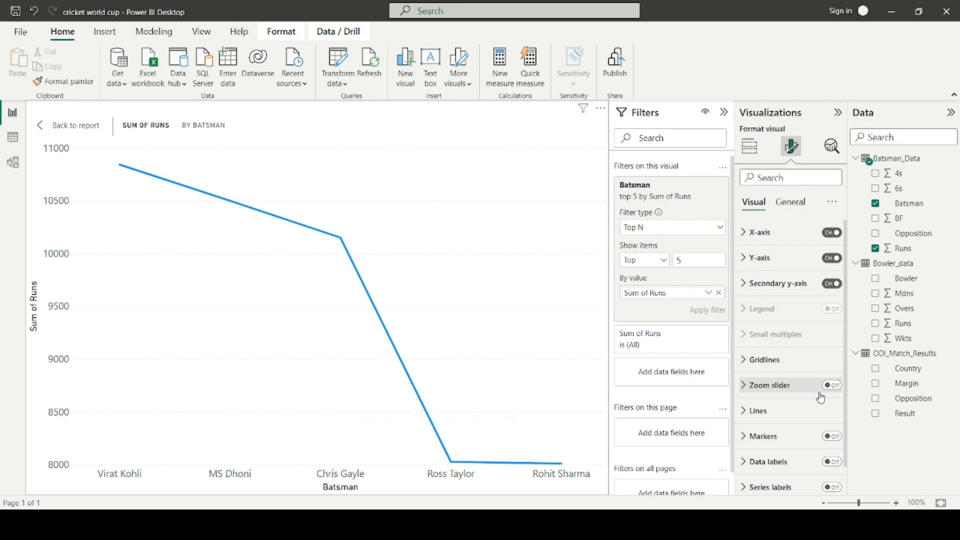
pyautogui.click(833, 463)
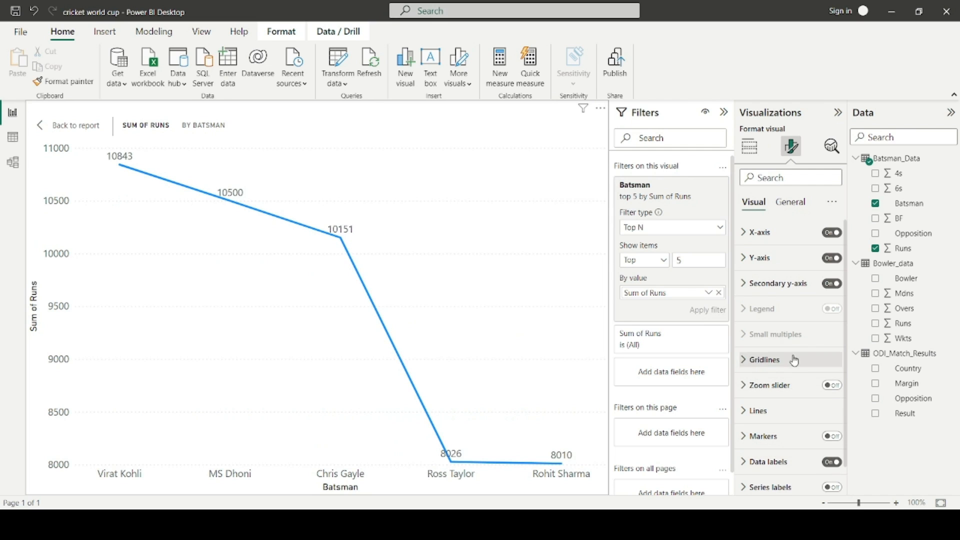
pyautogui.click(768, 236)
pyautogui.click(833, 289)
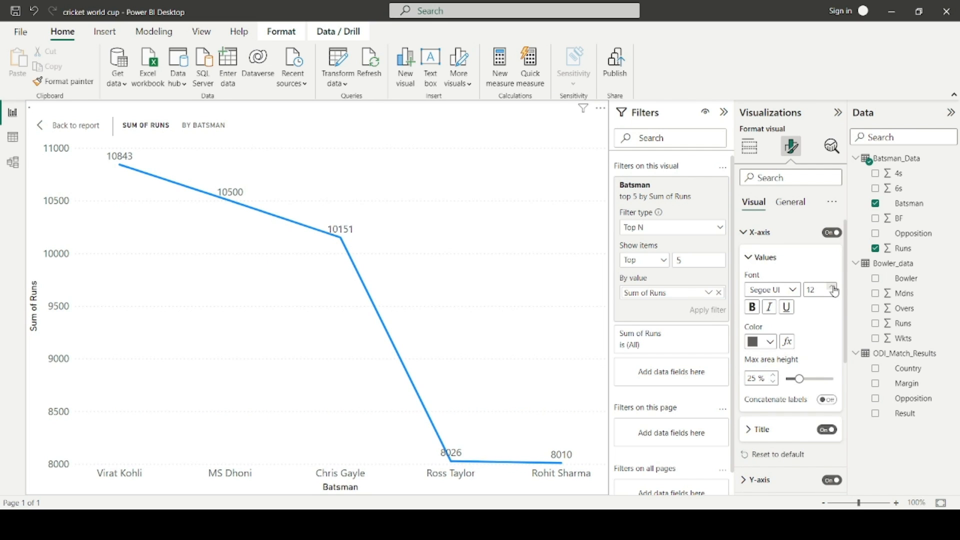
pyautogui.click(833, 288)
pyautogui.click(833, 288)
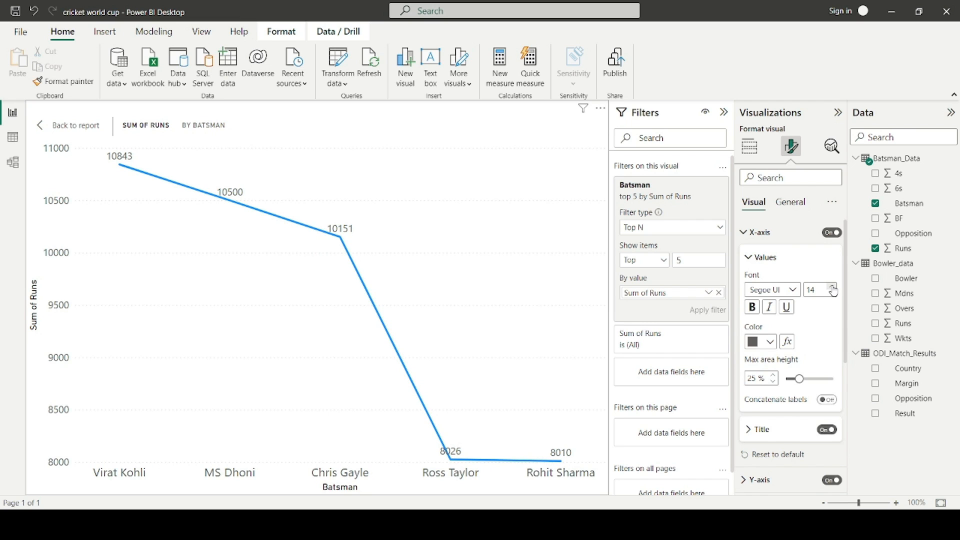
pyautogui.click(760, 233)
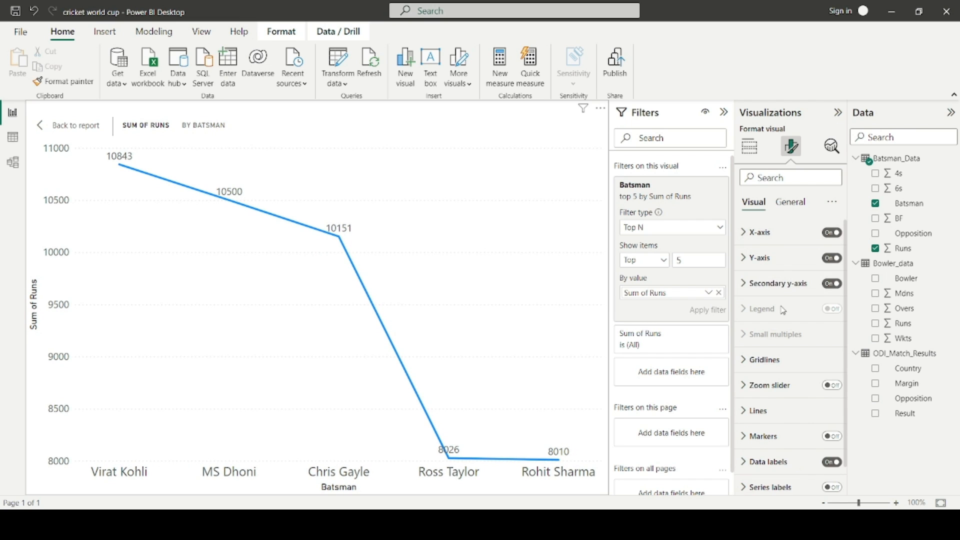
# - Set the font size of the batsman line chart's Y-axis values to 15
pyautogui.click(775, 270)
pyautogui.click(807, 413)
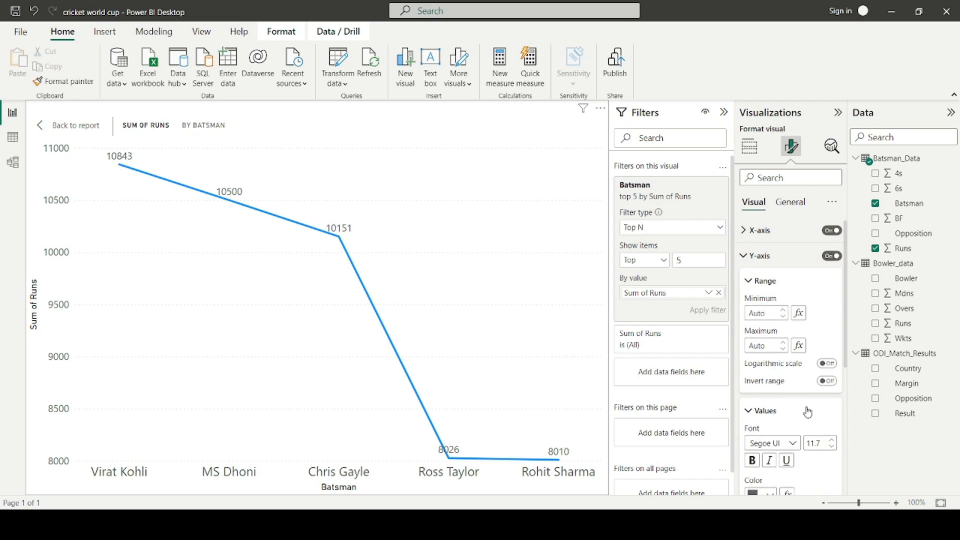
pyautogui.scroll(-1, 809, 412)
pyautogui.click(833, 401)
pyautogui.click(833, 402)
pyautogui.click(833, 401)
pyautogui.click(832, 401)
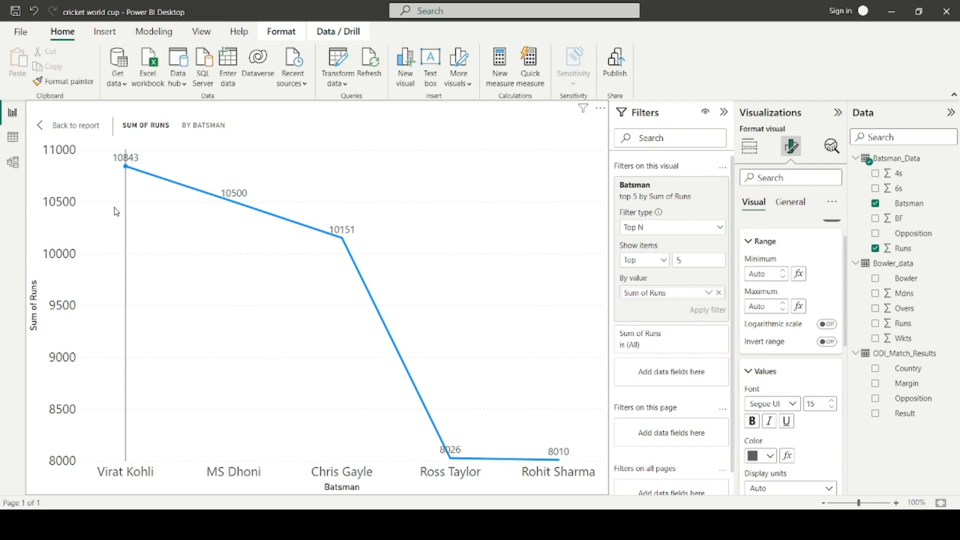
# - Return to the report page and enlarge the batsman line chart to fill the space between the matrix and the Country slicer
pyautogui.click(55, 125)
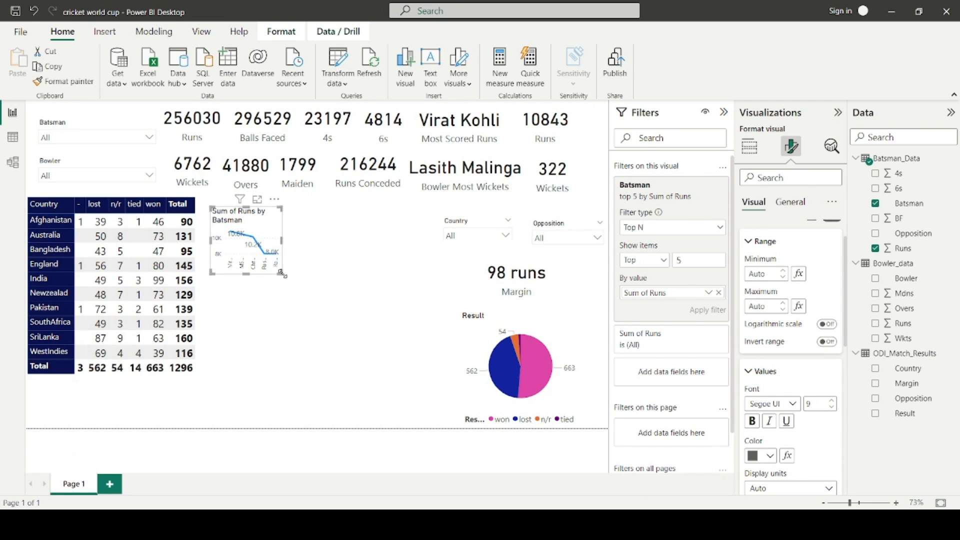
pyautogui.moveTo(282, 275); pyautogui.dragTo(441, 309)
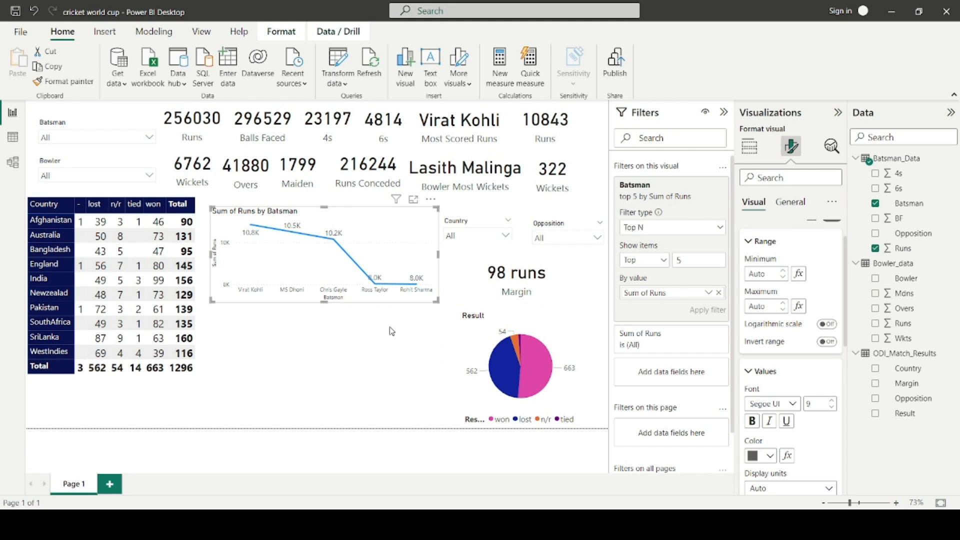
pyautogui.click(365, 310)
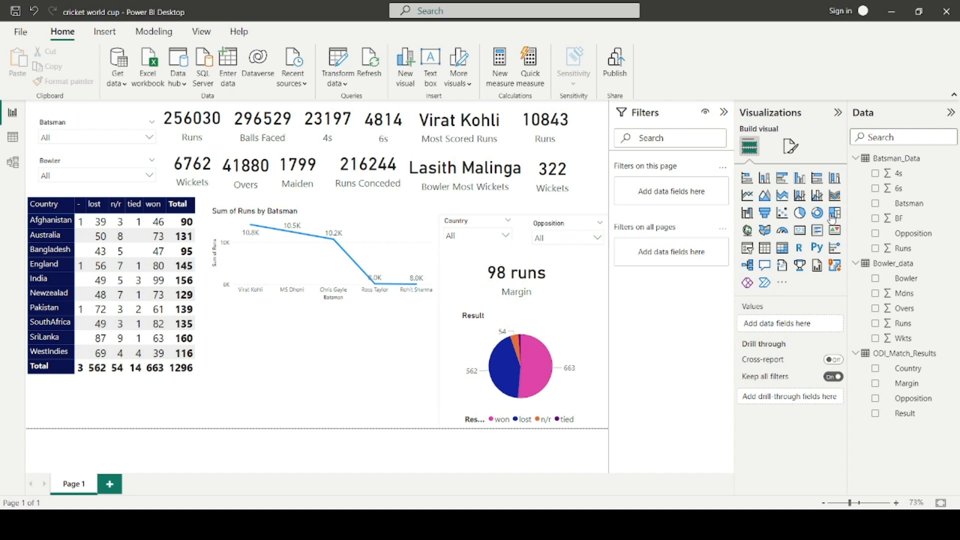
# - Add a second line chart below the batsman chart with Bowler on the X-axis and Sum of Wkts on the Y-axis
pyautogui.click(747, 195)
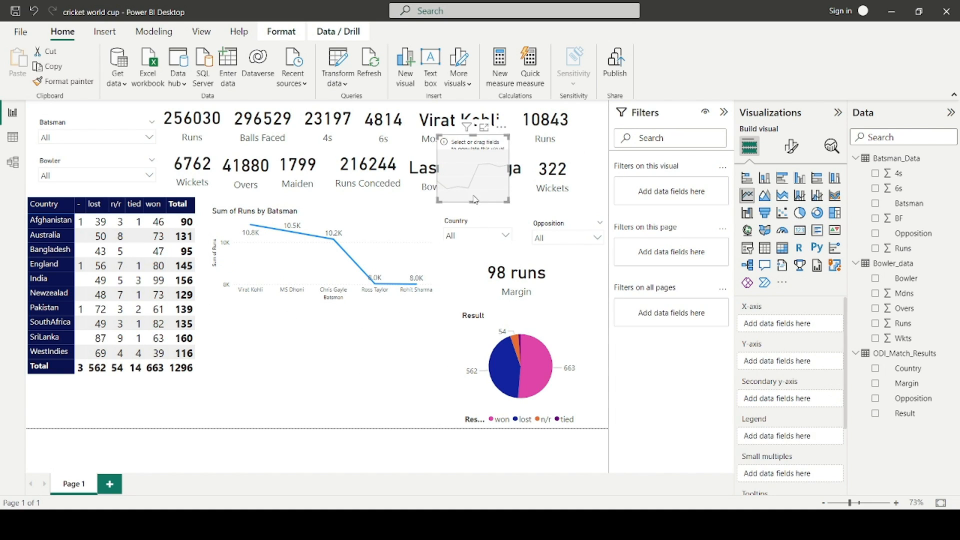
pyautogui.moveTo(478, 192); pyautogui.dragTo(253, 357)
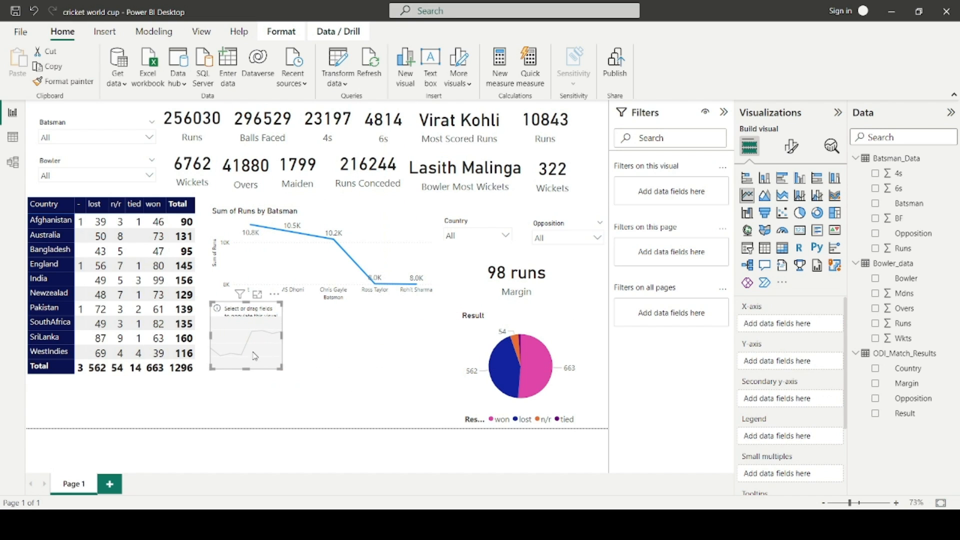
pyautogui.click(258, 295)
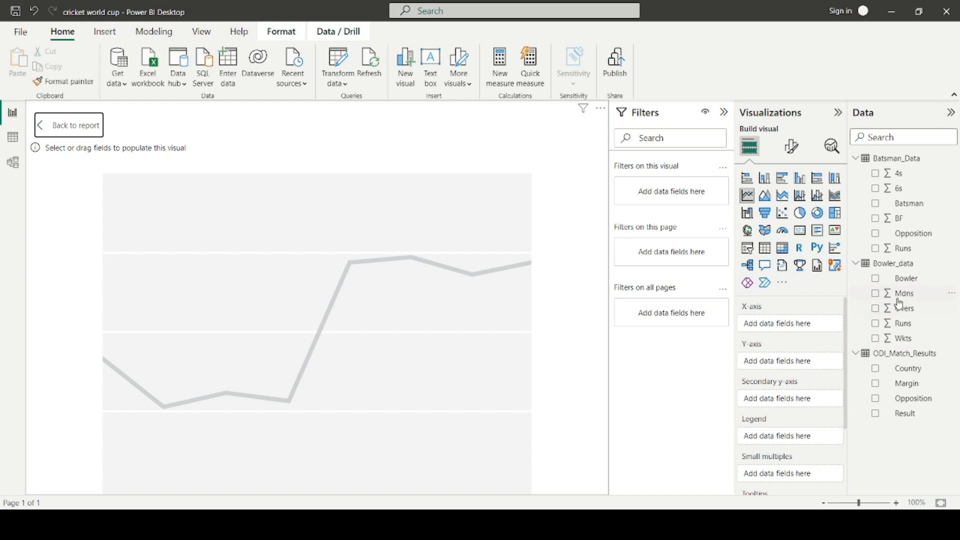
pyautogui.moveTo(907, 284); pyautogui.dragTo(797, 325)
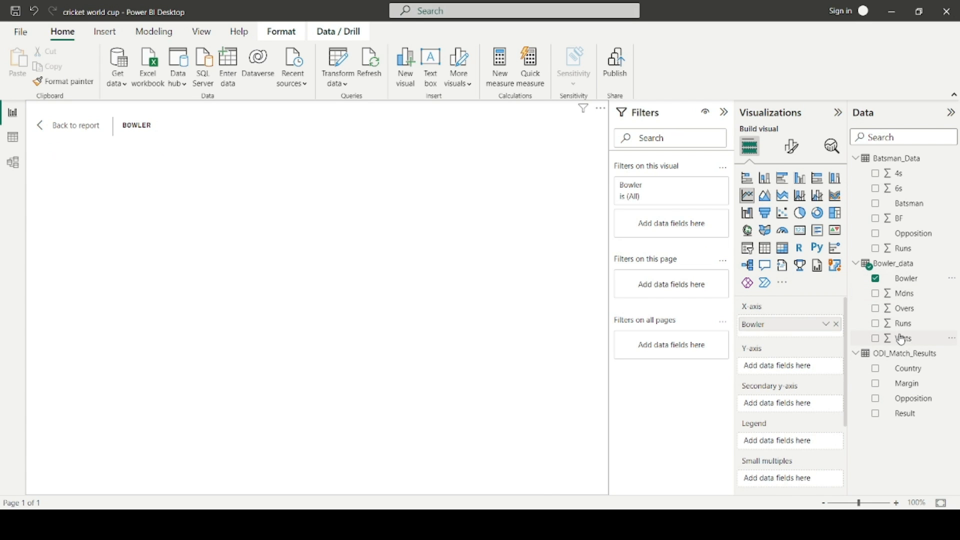
pyautogui.moveTo(902, 339); pyautogui.dragTo(776, 366)
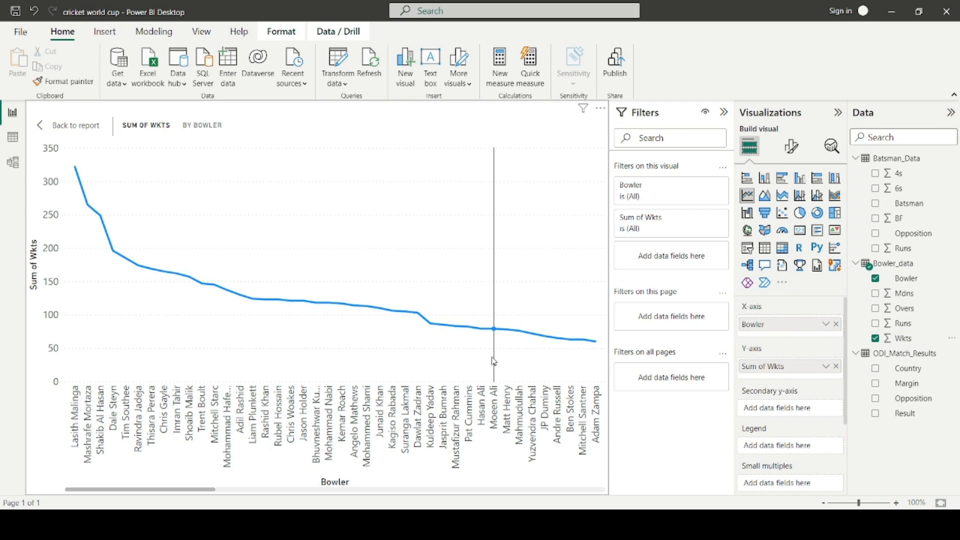
# - Filter the bowler line chart to the top 5 bowlers by Sum of Wkts using a Top N filter
pyautogui.click(700, 201)
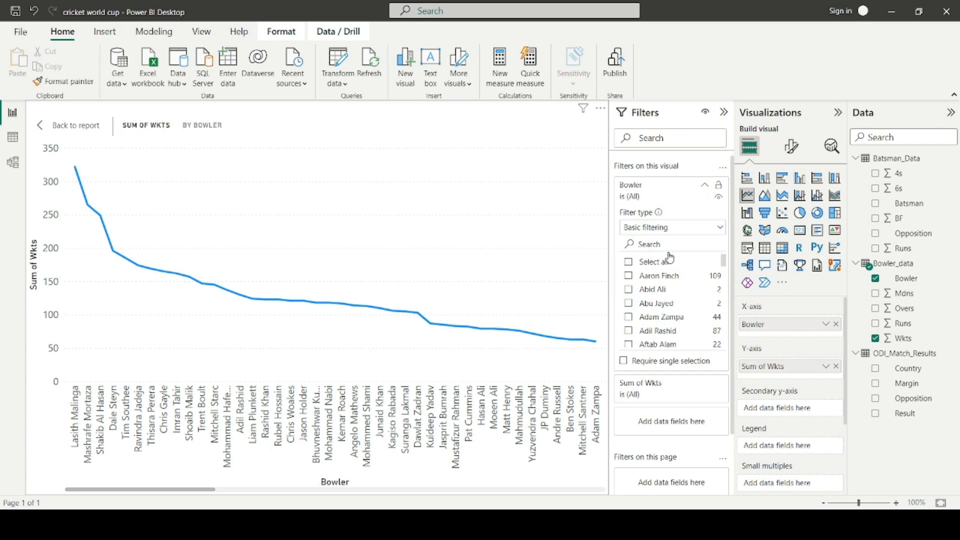
pyautogui.click(662, 229)
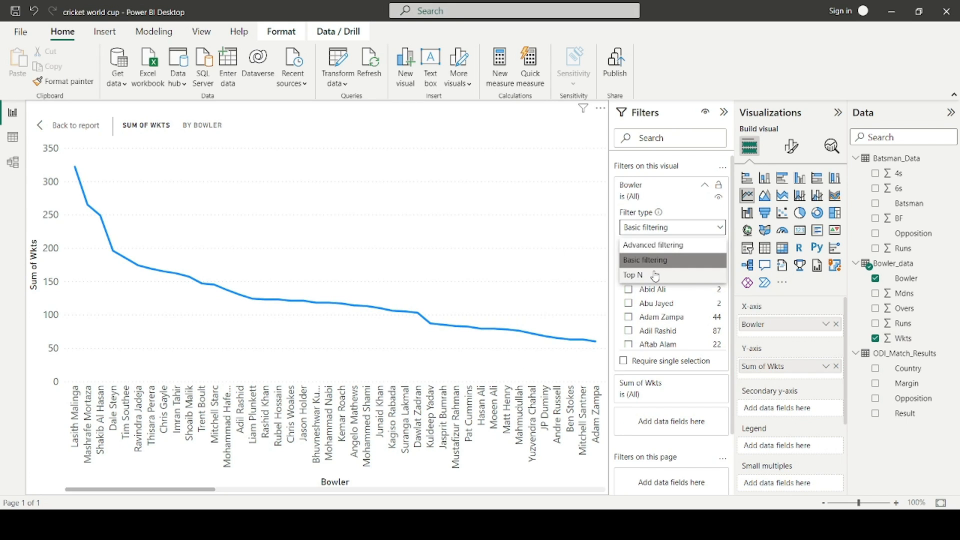
pyautogui.click(650, 276)
pyautogui.click(689, 259)
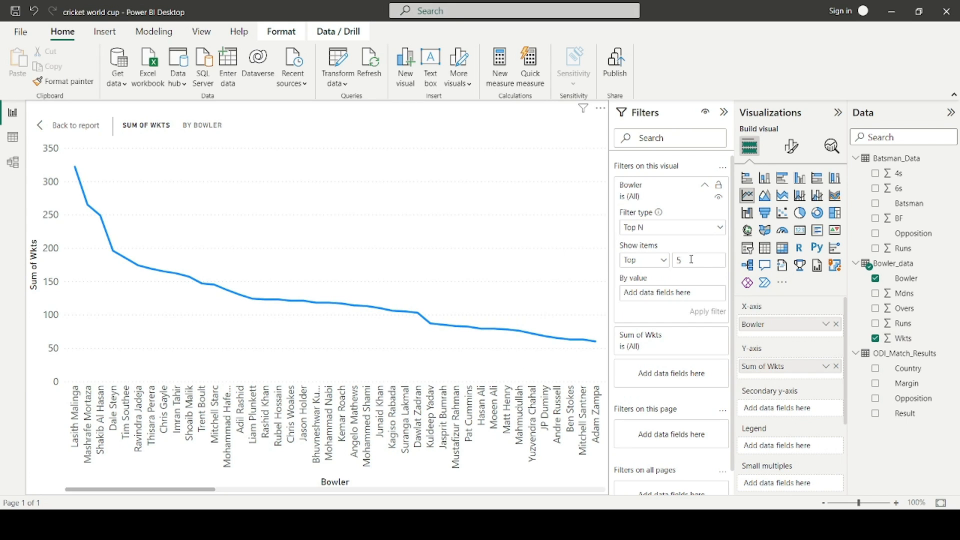
pyautogui.moveTo(900, 338); pyautogui.dragTo(683, 297)
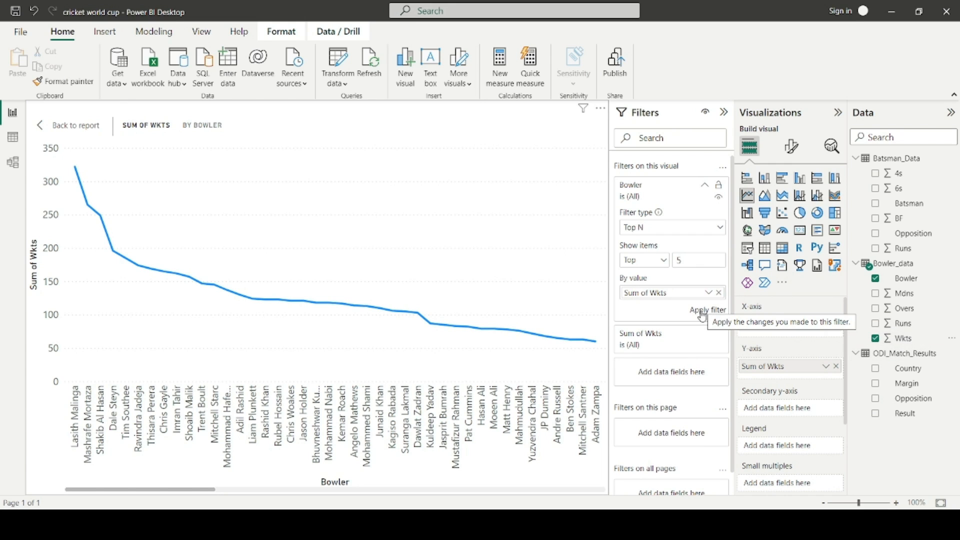
pyautogui.click(705, 312)
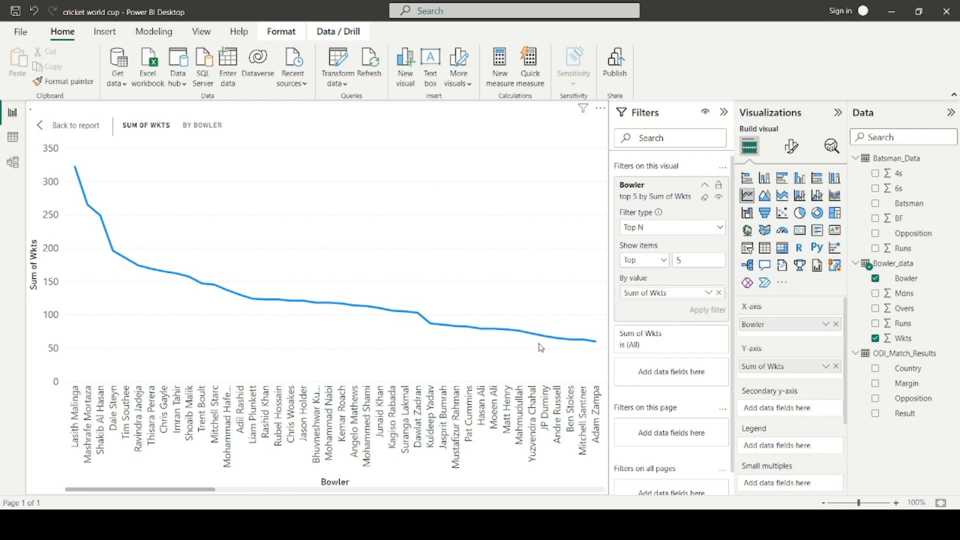
# - Turn on data labels for the bowler line chart and enlarge the font of its Y-axis values
pyautogui.click(792, 146)
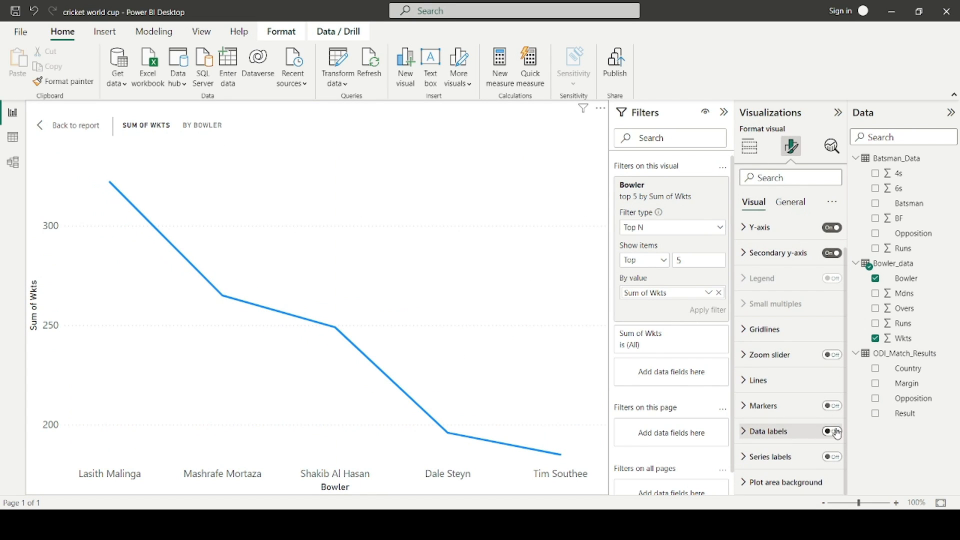
pyautogui.click(832, 433)
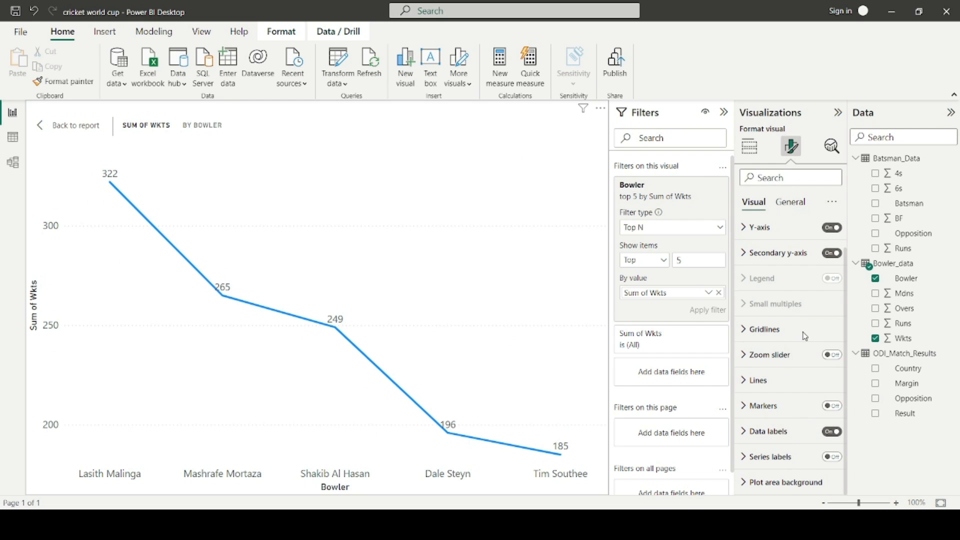
pyautogui.click(781, 234)
pyautogui.scroll(1, 801, 325)
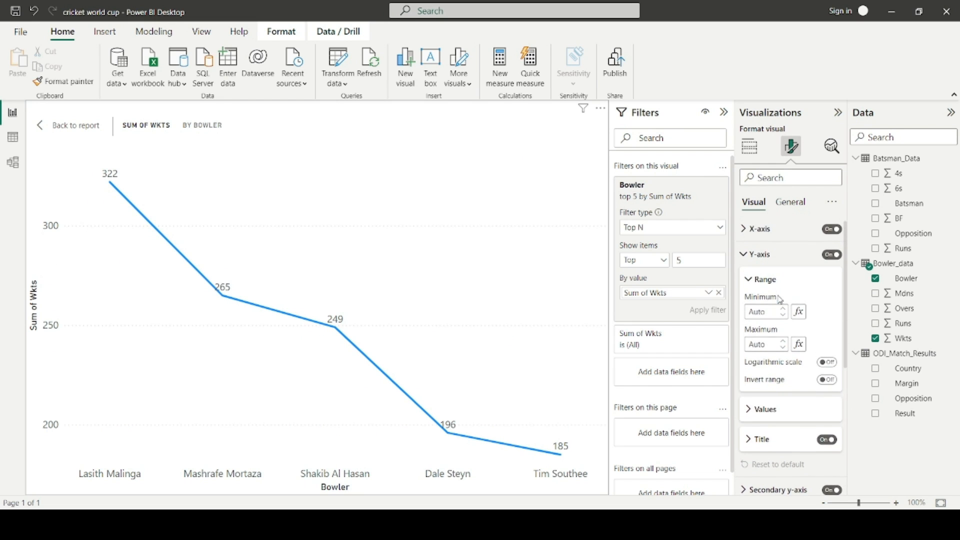
pyautogui.click(820, 414)
pyautogui.scroll(-1, 824, 423)
pyautogui.click(832, 402)
pyautogui.click(832, 402)
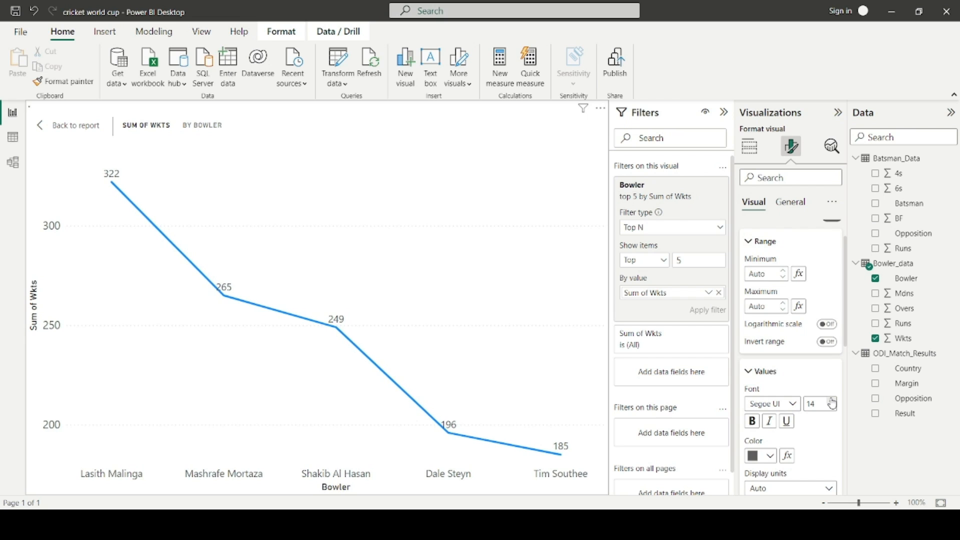
pyautogui.click(832, 402)
pyautogui.click(833, 402)
pyautogui.click(832, 402)
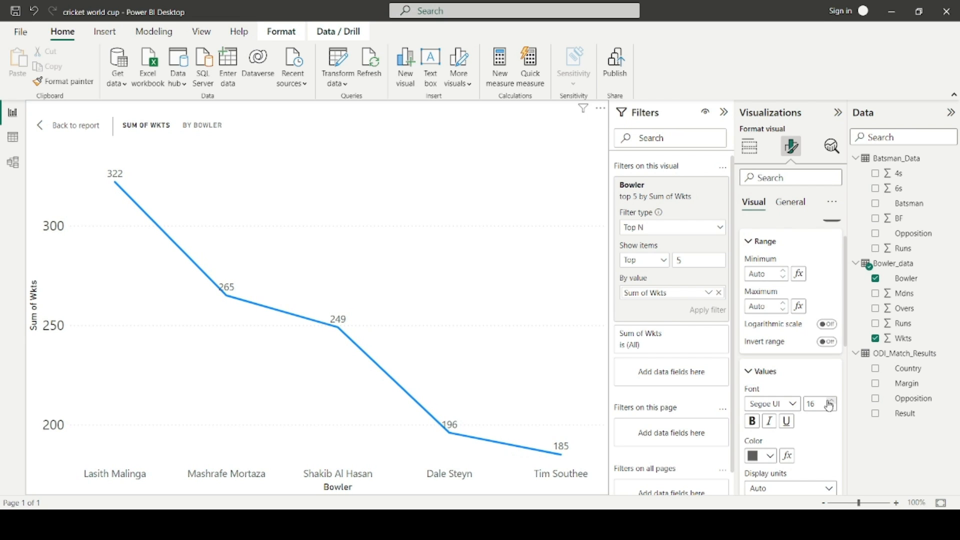
# - Set the font size of the bowler line chart's X-axis values to 15
pyautogui.scroll(1, 833, 408)
pyautogui.click(765, 232)
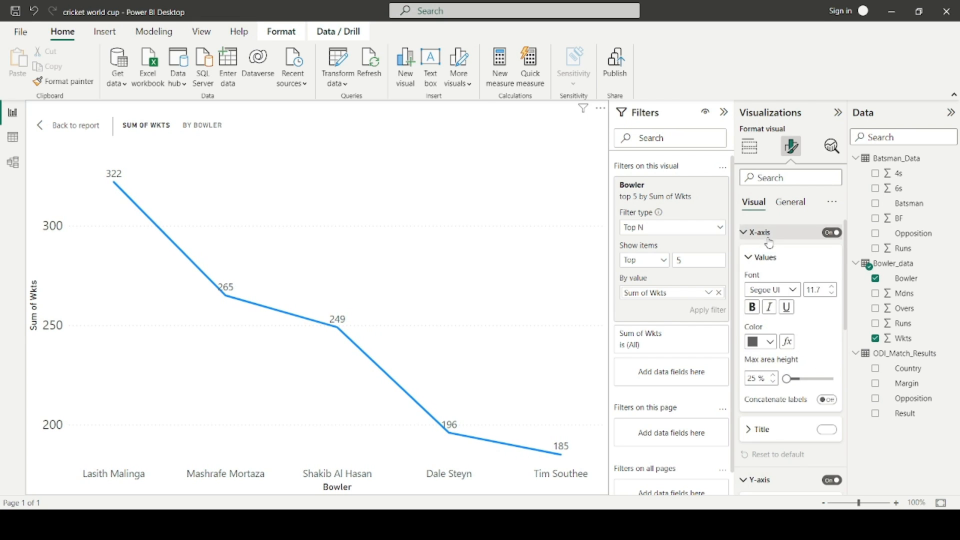
pyautogui.click(833, 287)
pyautogui.click(834, 287)
pyautogui.click(833, 287)
pyautogui.click(833, 287)
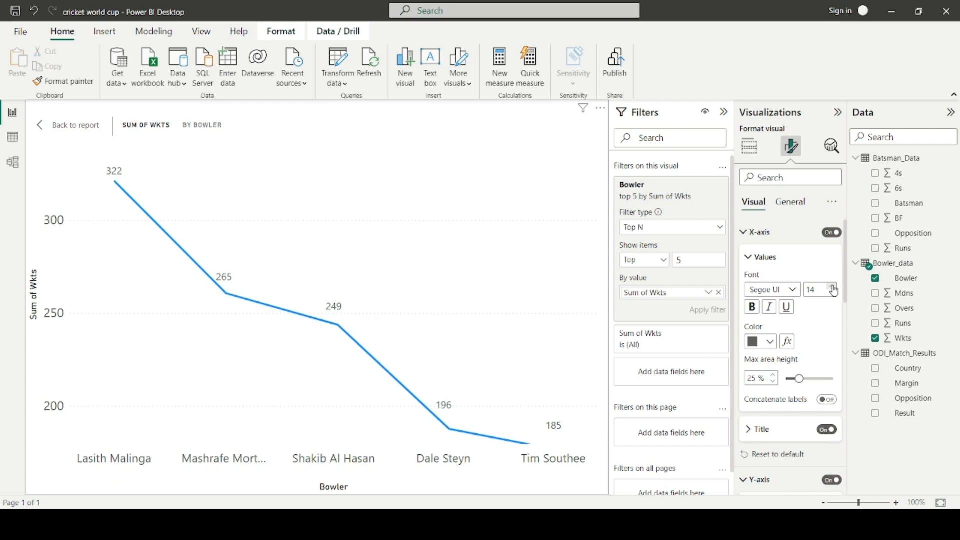
pyautogui.click(834, 287)
pyautogui.click(833, 287)
pyautogui.click(833, 293)
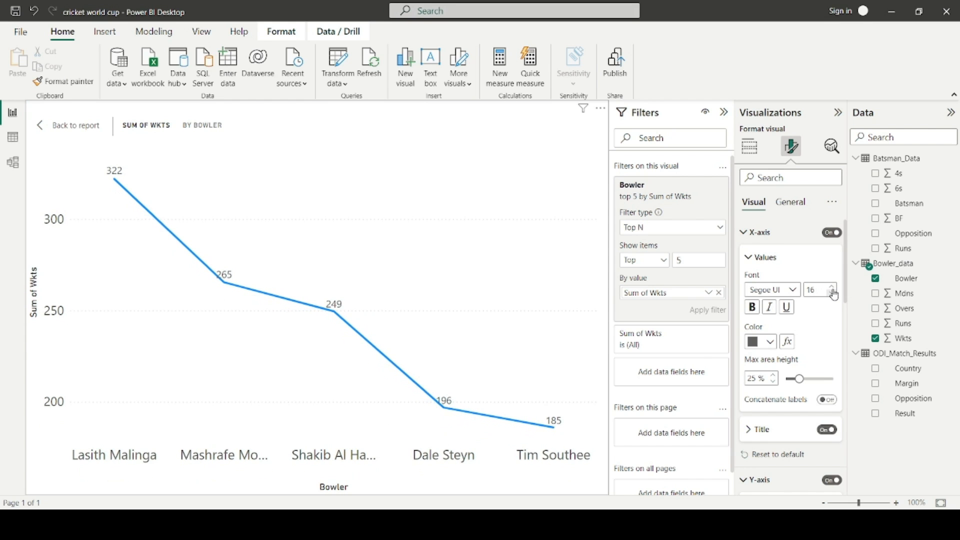
pyautogui.click(833, 294)
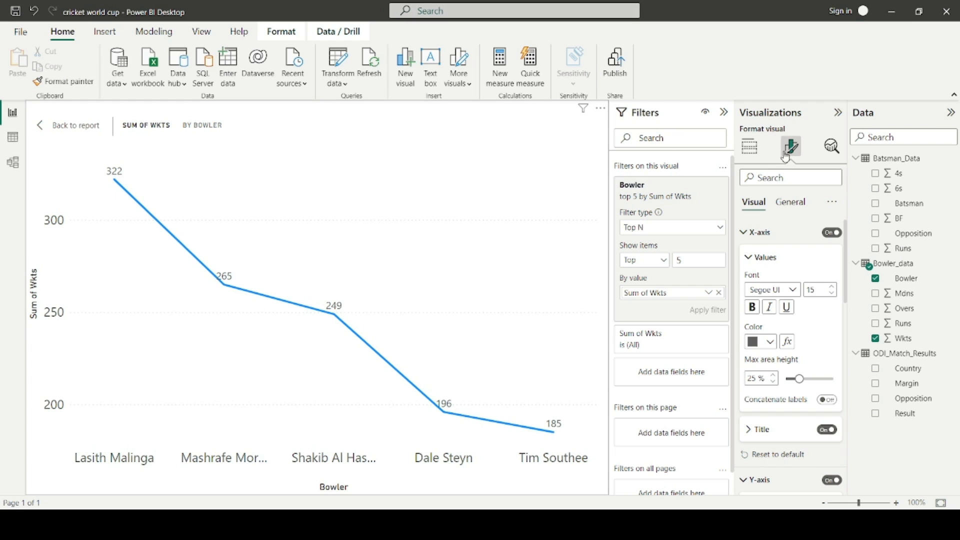
# - Return to the report page and enlarge the bowler line chart to fill the space beneath the batsman chart
pyautogui.click(70, 126)
pyautogui.moveTo(281, 370); pyautogui.dragTo(448, 428)
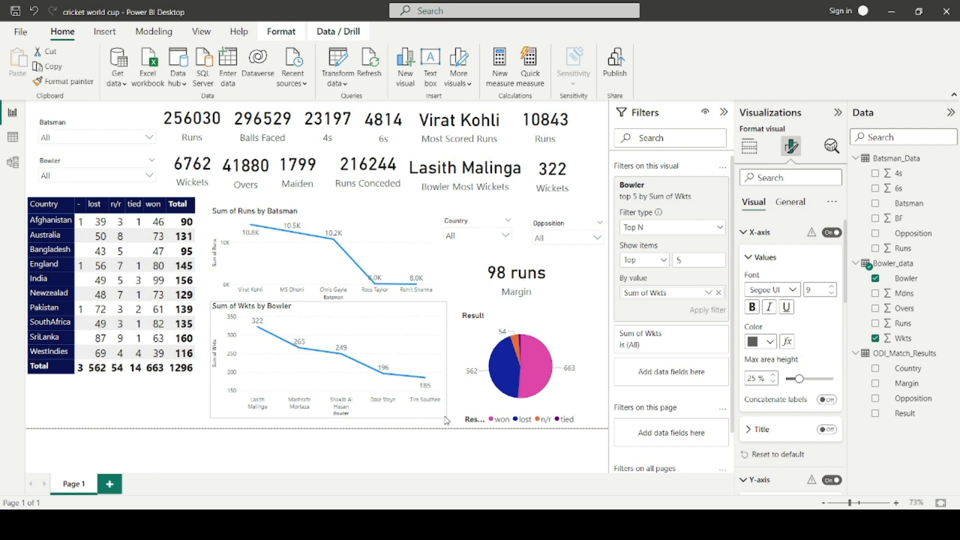
pyautogui.click(155, 413)
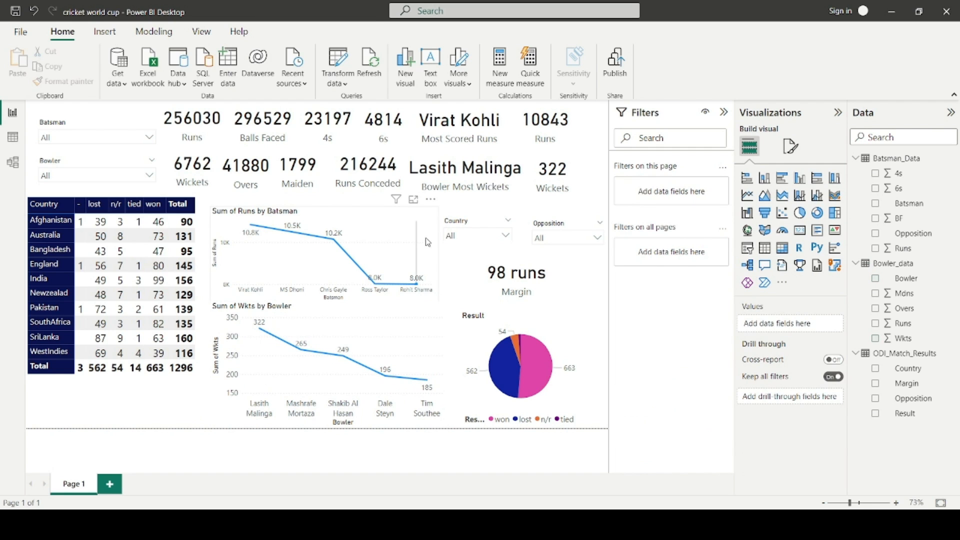
# - Widen the batsman line chart and fit it between the bowler cards and the bowler line chart
pyautogui.click(437, 266)
pyautogui.moveTo(439, 302); pyautogui.dragTo(469, 332)
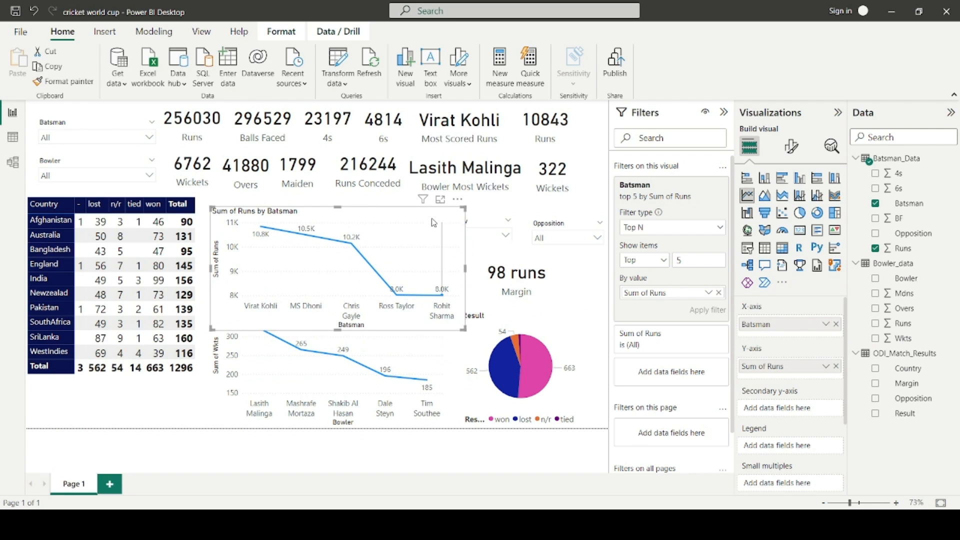
pyautogui.moveTo(451, 215); pyautogui.dragTo(432, 200)
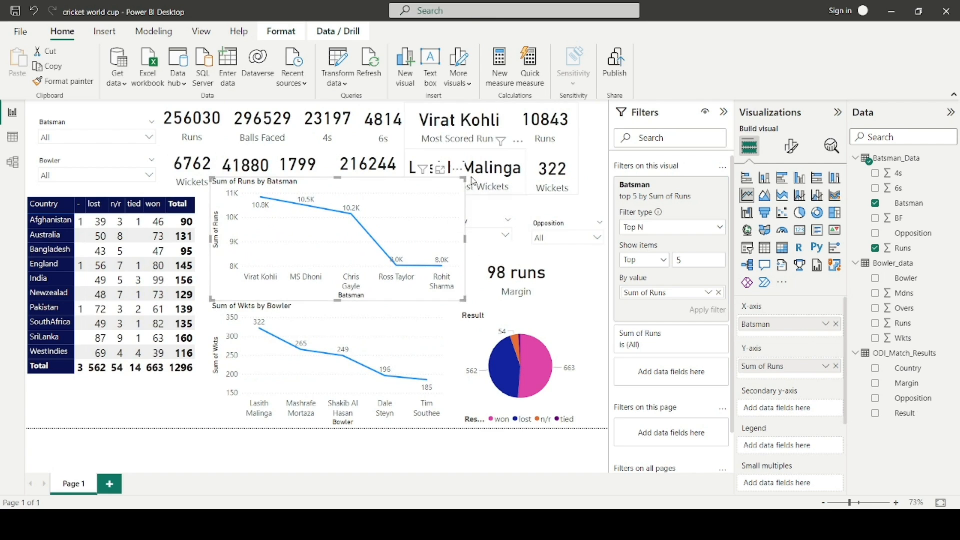
pyautogui.moveTo(465, 178); pyautogui.dragTo(468, 196)
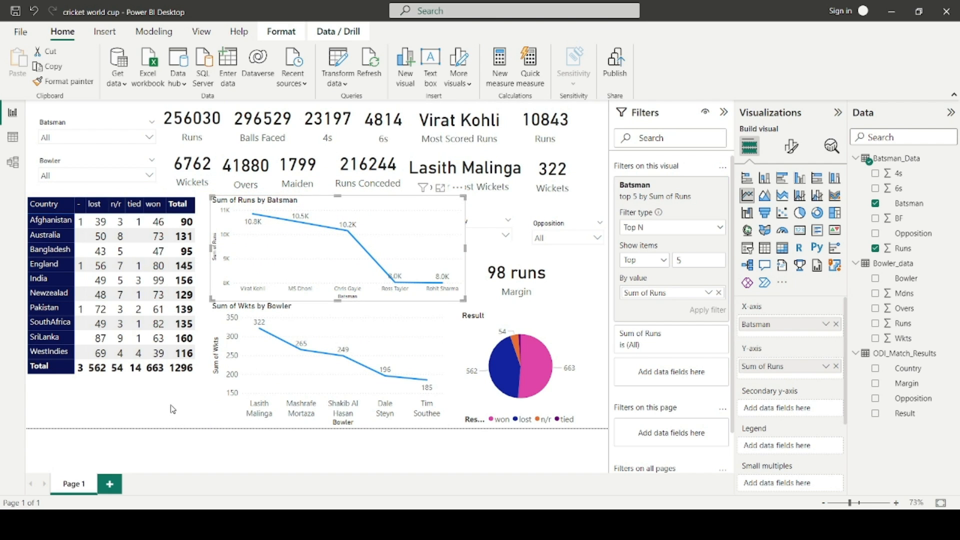
pyautogui.click(173, 409)
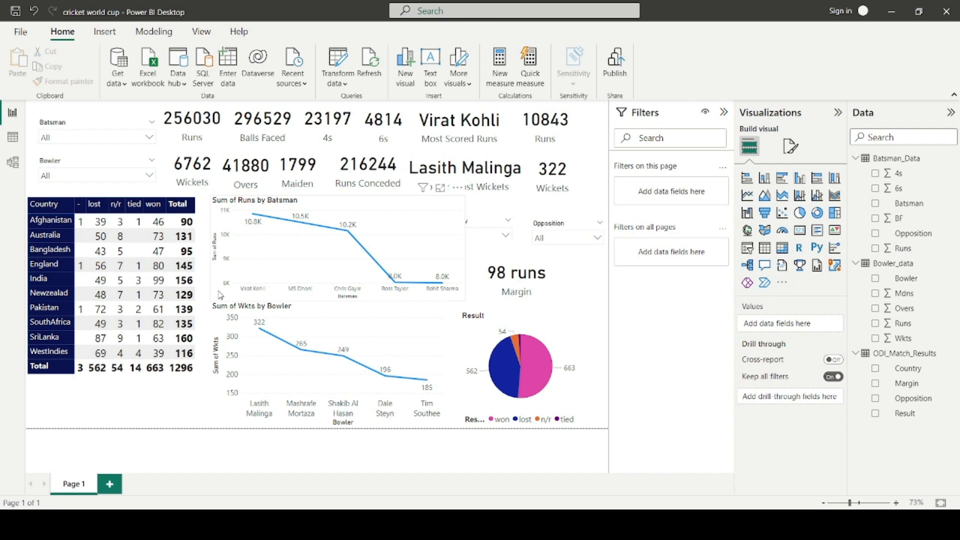
pyautogui.click(430, 293)
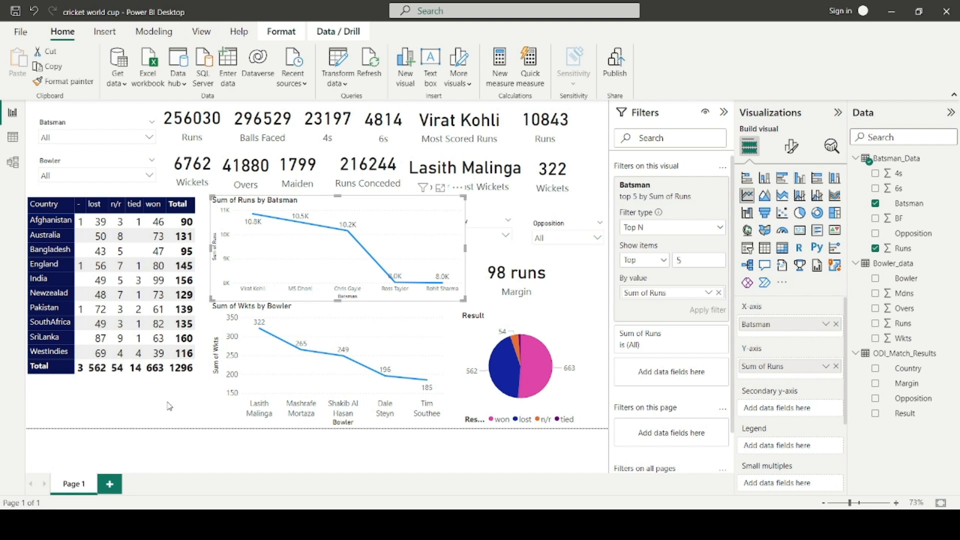
pyautogui.click(452, 395)
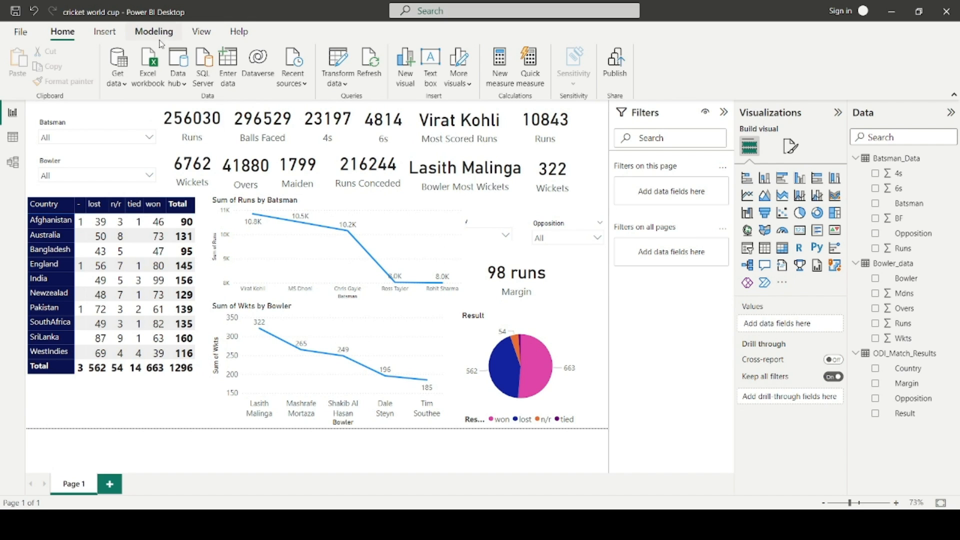
# - Insert a pill shape and stretch it across the empty space beneath the results matrix
pyautogui.click(105, 33)
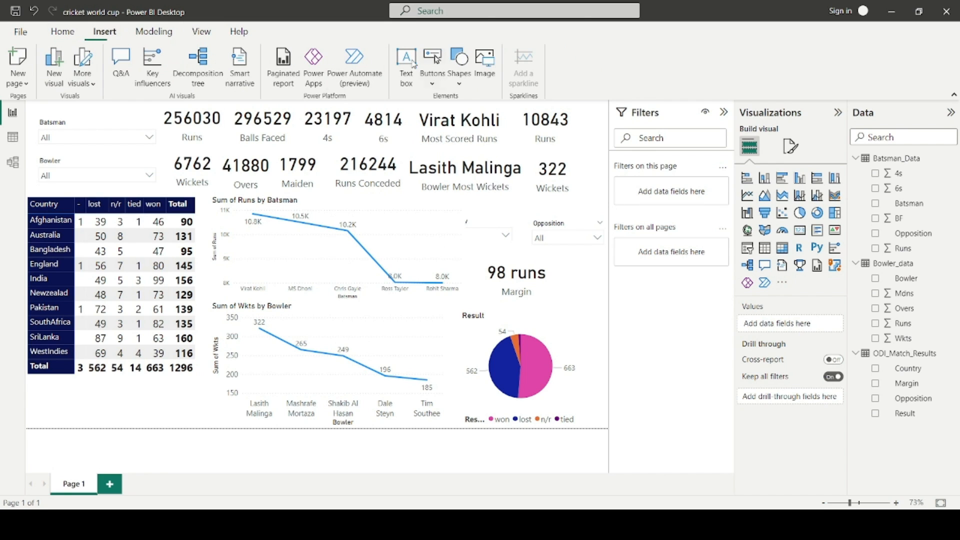
pyautogui.click(459, 68)
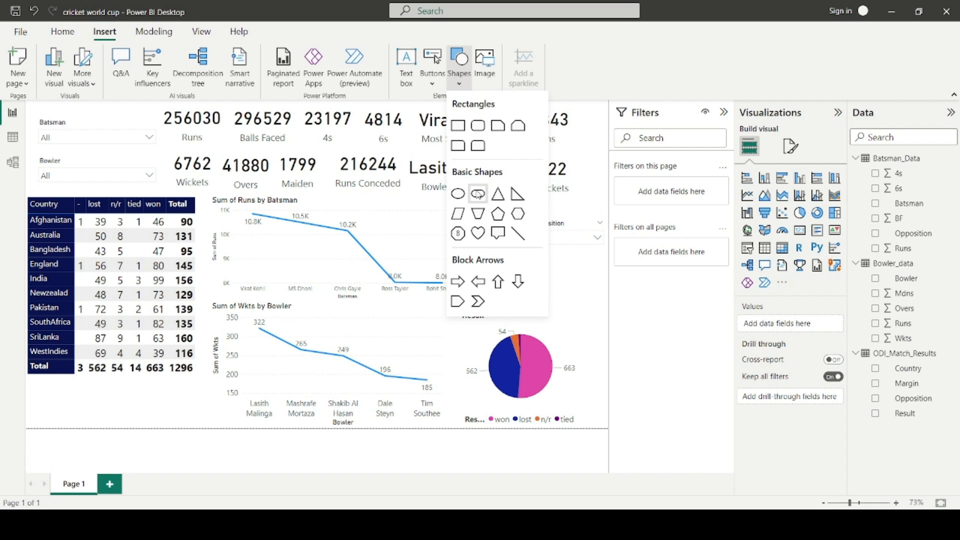
pyautogui.click(479, 199)
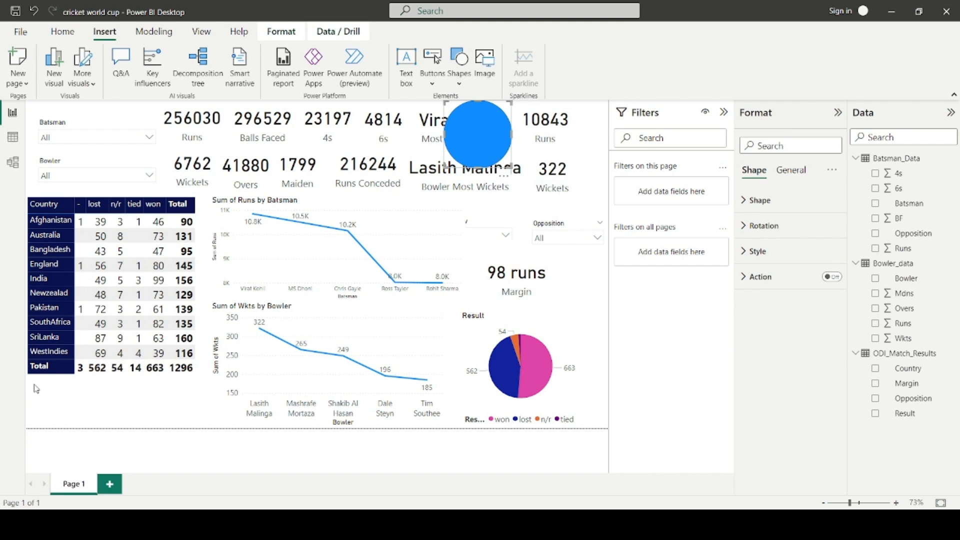
pyautogui.moveTo(479, 104); pyautogui.dragTo(164, 401)
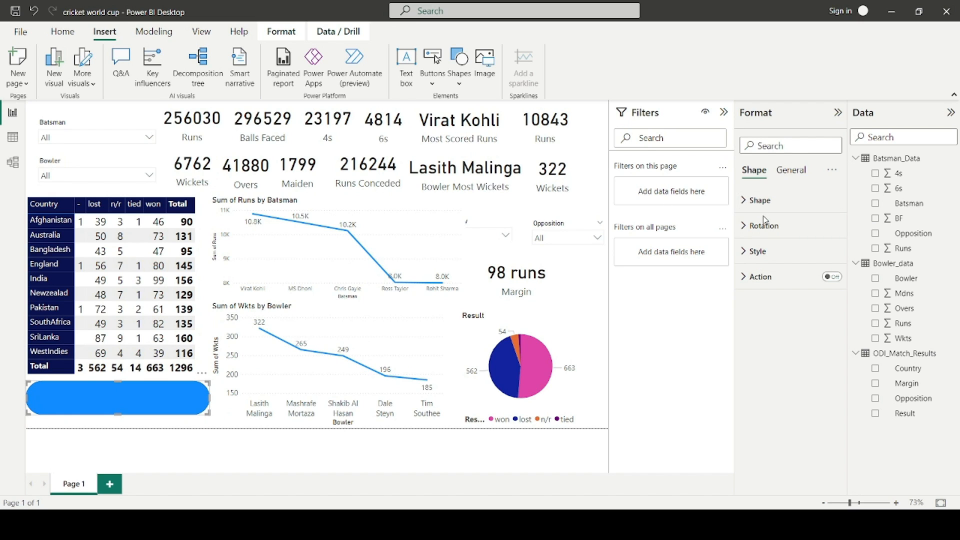
# - Fill the pill shape with the dark navy used in the results matrix
pyautogui.click(764, 251)
pyautogui.click(764, 310)
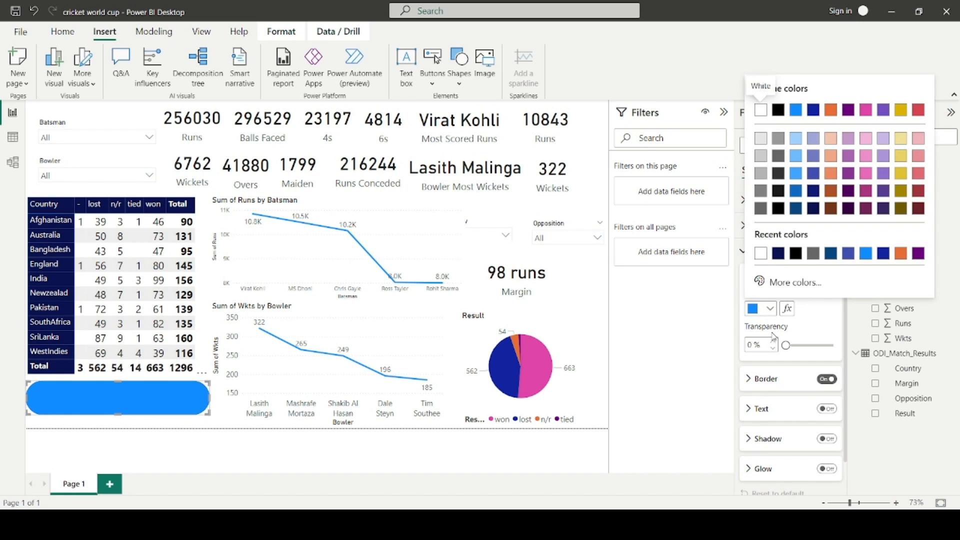
pyautogui.click(780, 255)
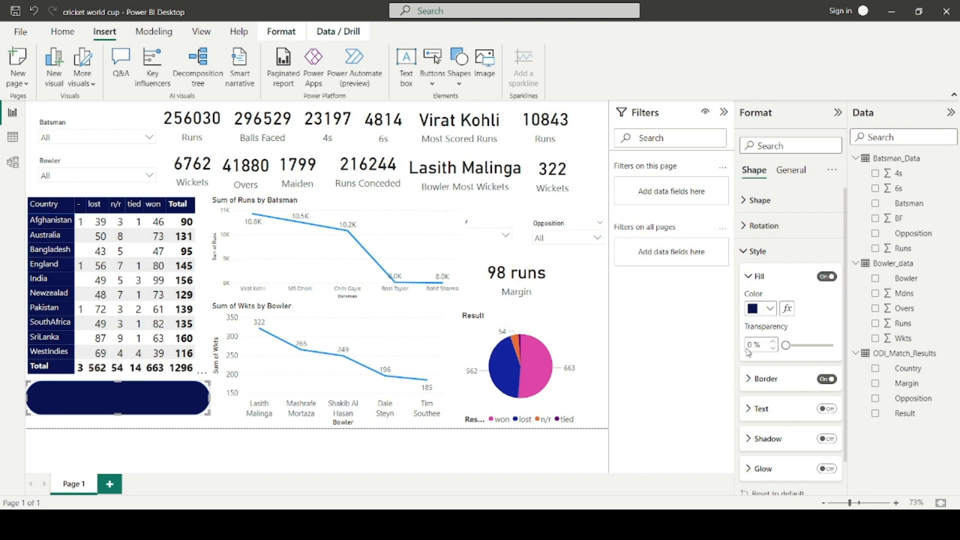
# - Turn on text for the pill shape and enter "Cricket World Cup Data Analysis"
pyautogui.click(825, 409)
pyautogui.scroll(-1, 793, 425)
pyautogui.click(783, 381)
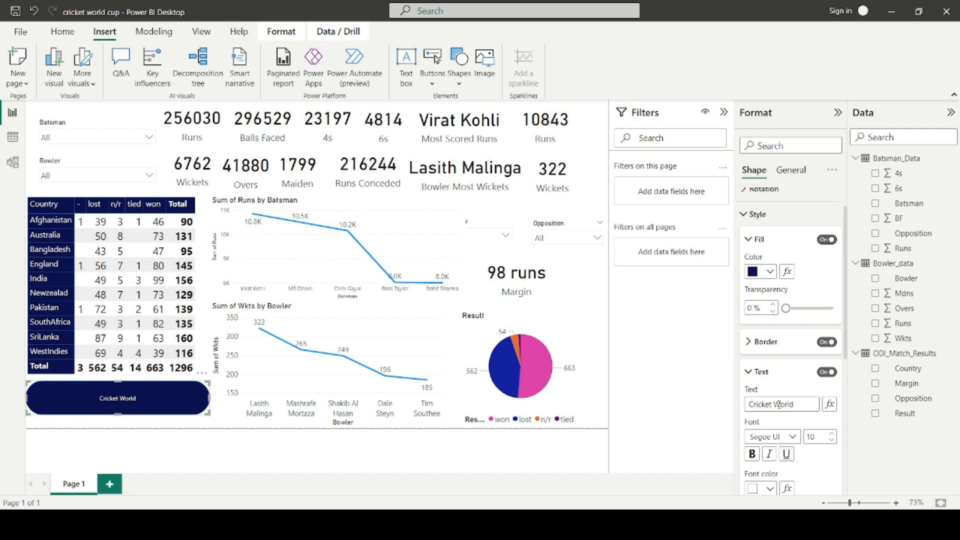
pyautogui.write('Data')
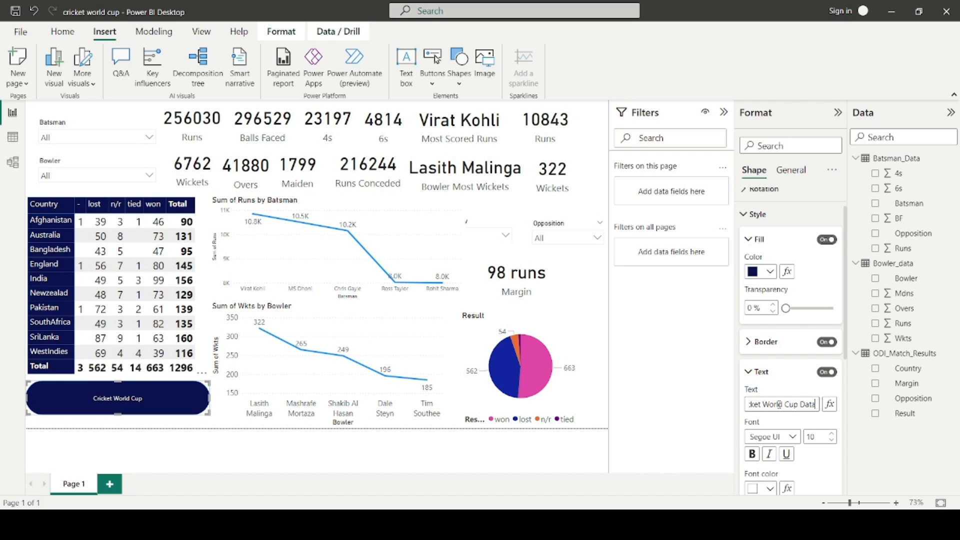
pyautogui.write('Analysis')
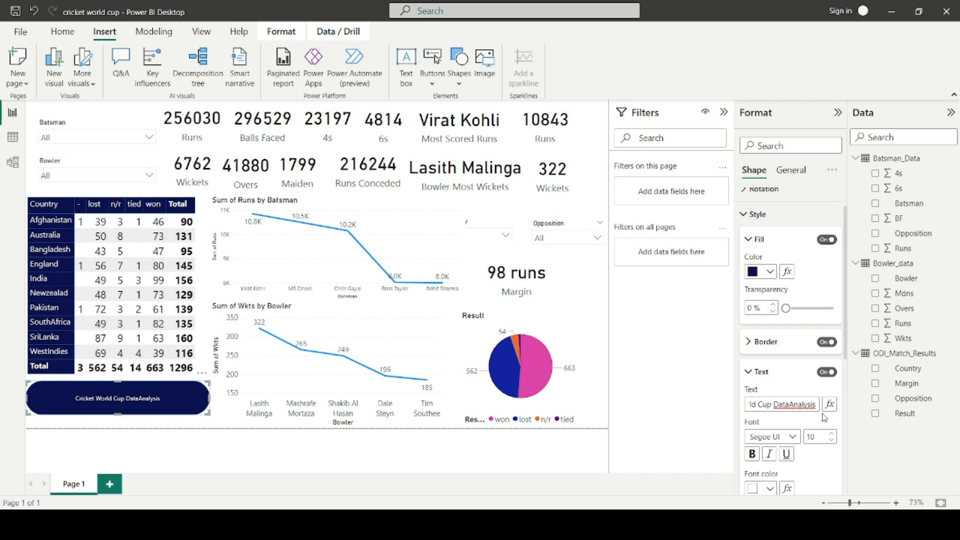
pyautogui.click(791, 404)
# - Set the font size of the pill shape's text to 20
pyautogui.click(832, 433)
pyautogui.click(832, 434)
pyautogui.click(832, 434)
pyautogui.click(832, 433)
pyautogui.click(832, 434)
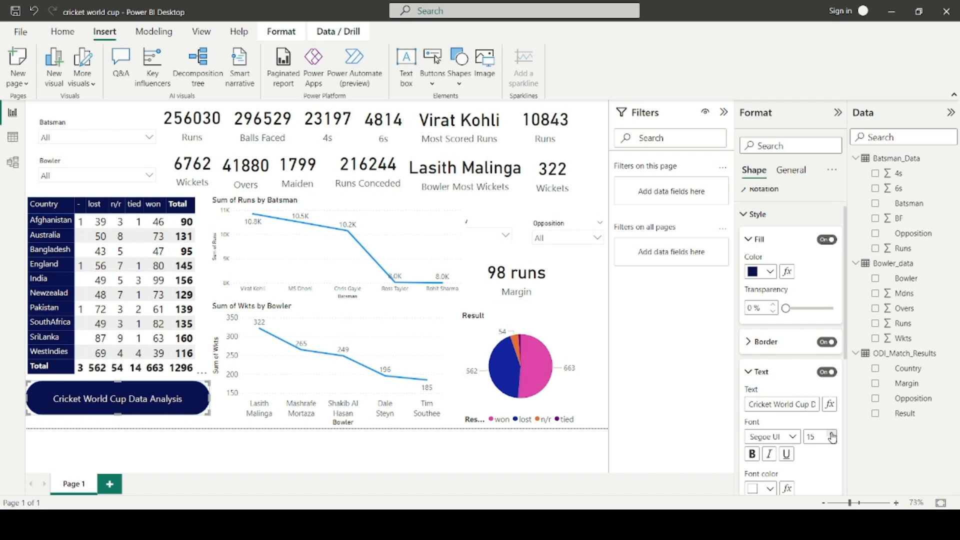
pyautogui.click(831, 434)
pyautogui.click(832, 434)
pyautogui.click(832, 433)
pyautogui.click(832, 434)
pyautogui.click(832, 434)
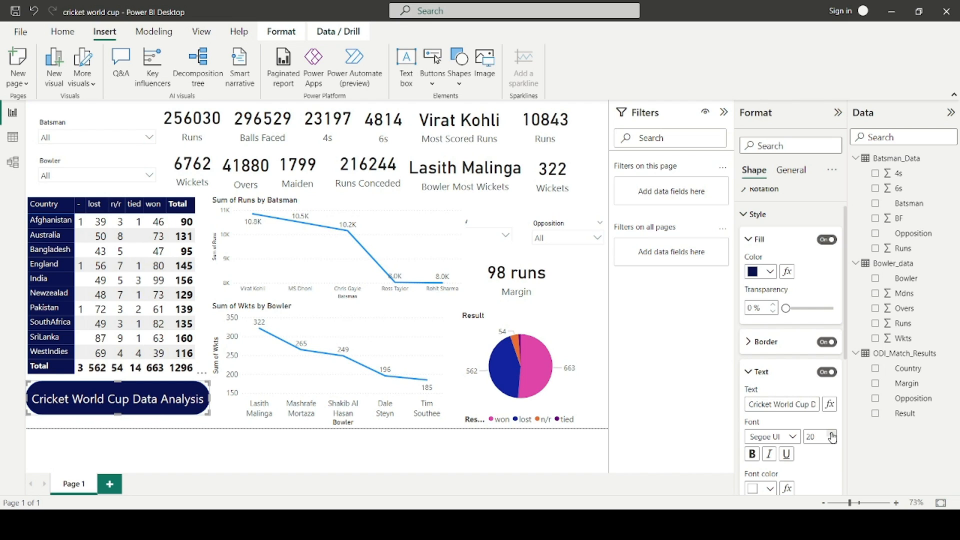
# - Move the title banner slightly down to leave a gap beneath the results matrix, and clear the selection
pyautogui.click(217, 425)
pyautogui.click(174, 398)
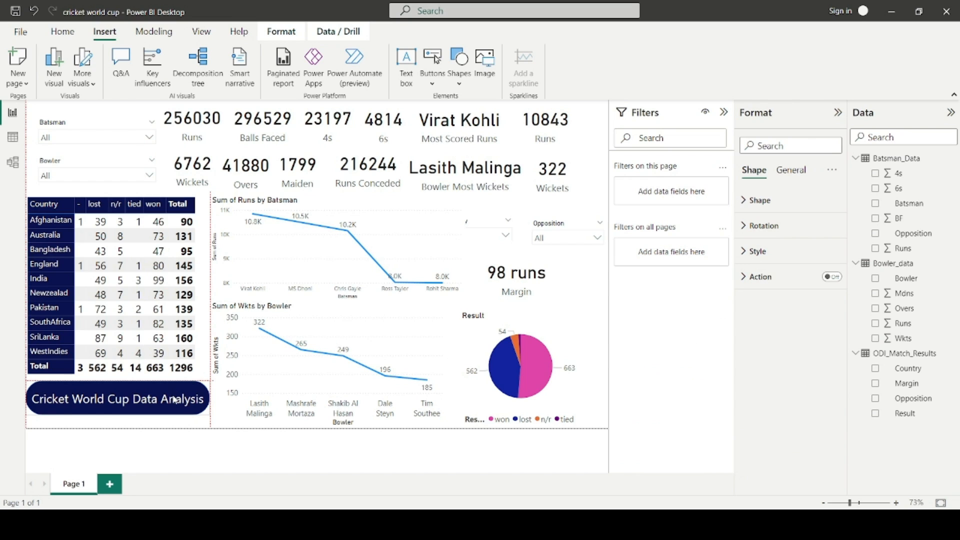
pyautogui.moveTo(173, 399); pyautogui.dragTo(173, 404)
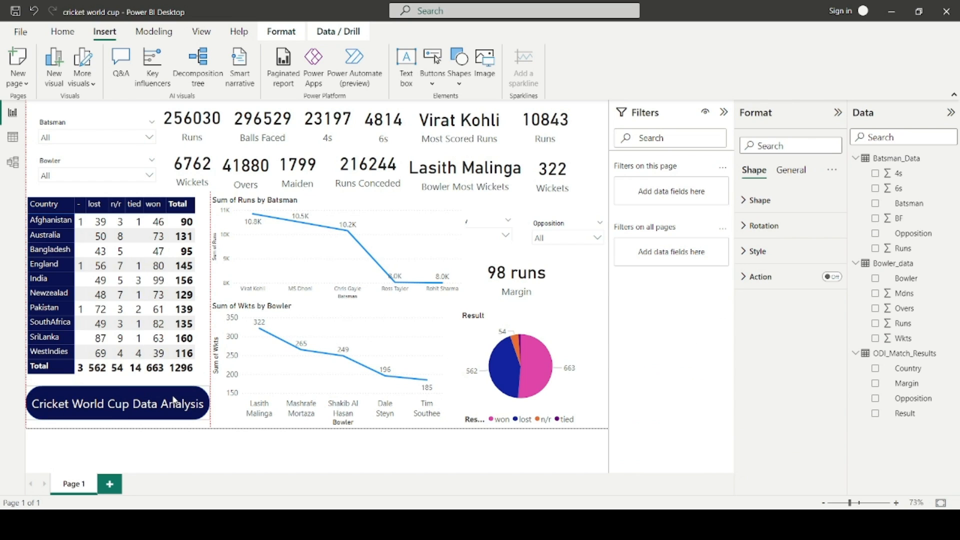
pyautogui.click(46, 383)
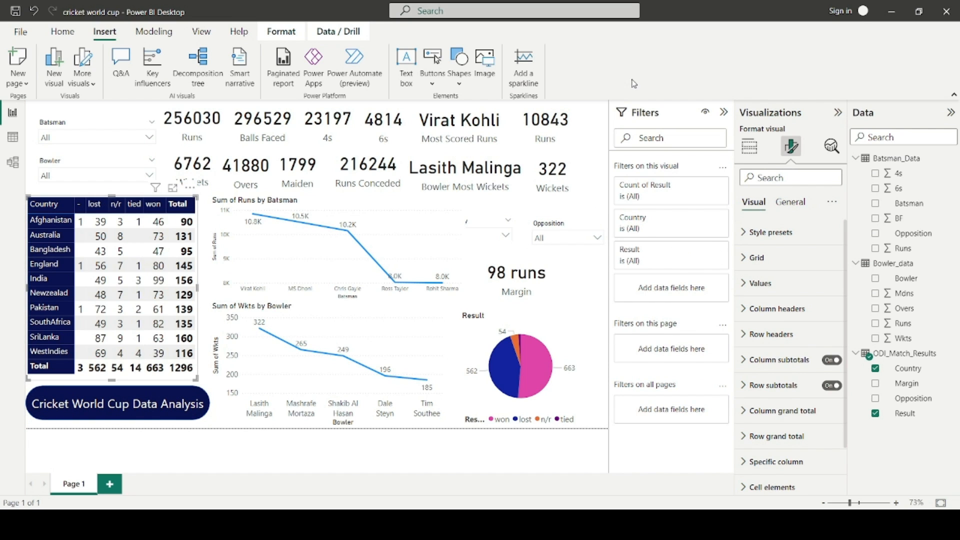
pyautogui.click(55, 192)
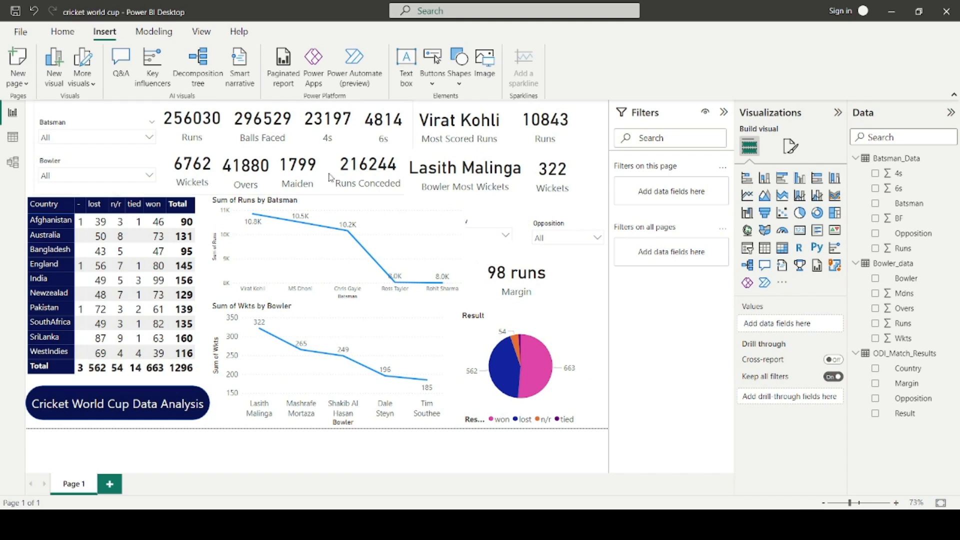
# - Collapse the Visualizations, Filters and Data panes to give the report page more room
pyautogui.click(838, 113)
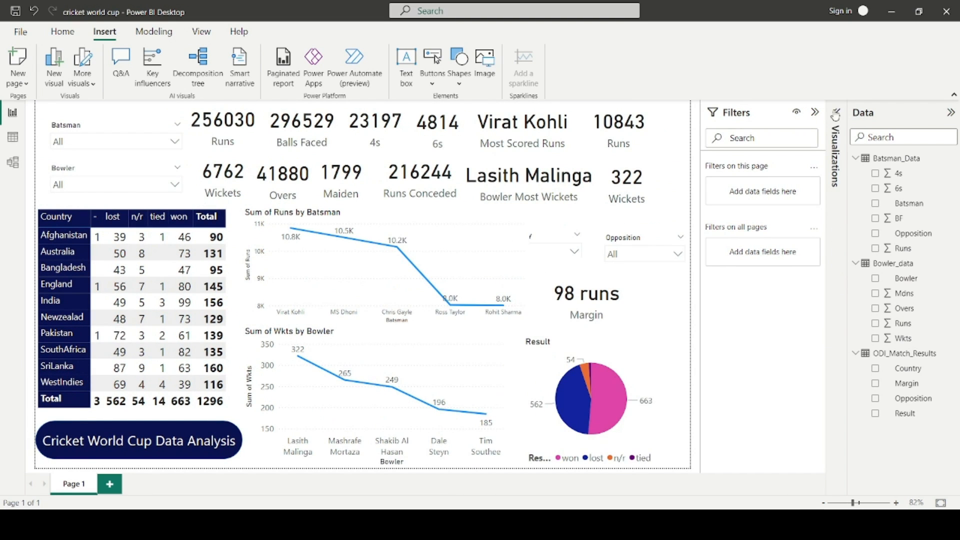
pyautogui.click(831, 112)
pyautogui.click(951, 112)
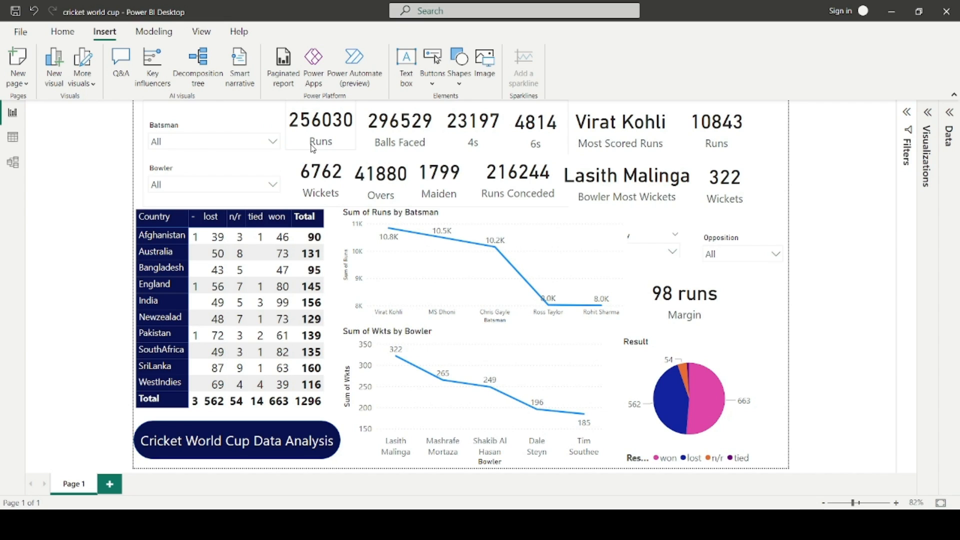
# - Narrow the batsman and bowler line charts so that they no longer overlap the Country slicer area
pyautogui.moveTo(328, 155)
pyautogui.click(649, 257)
pyautogui.click(617, 224)
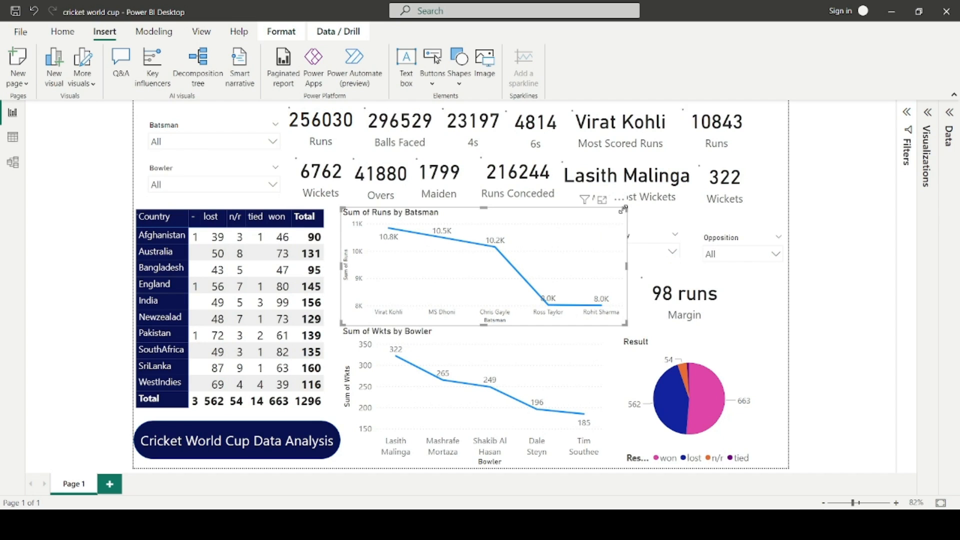
pyautogui.moveTo(623, 209); pyautogui.dragTo(588, 209)
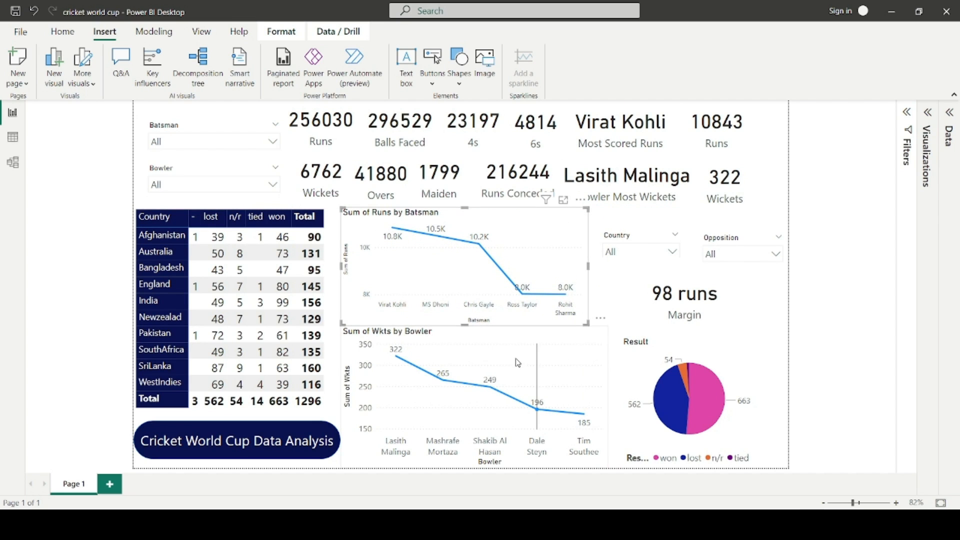
pyautogui.click(593, 340)
pyautogui.moveTo(607, 328); pyautogui.dragTo(594, 329)
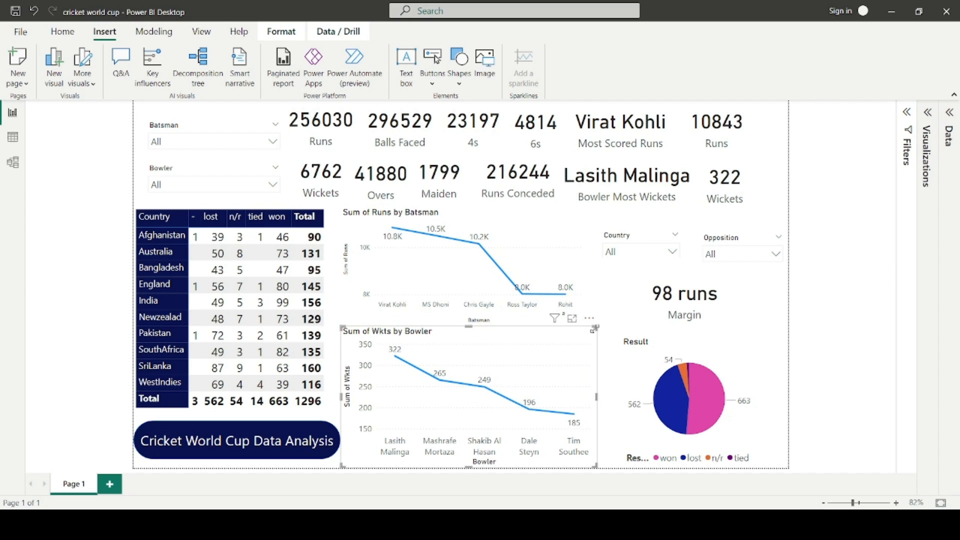
pyautogui.click(611, 224)
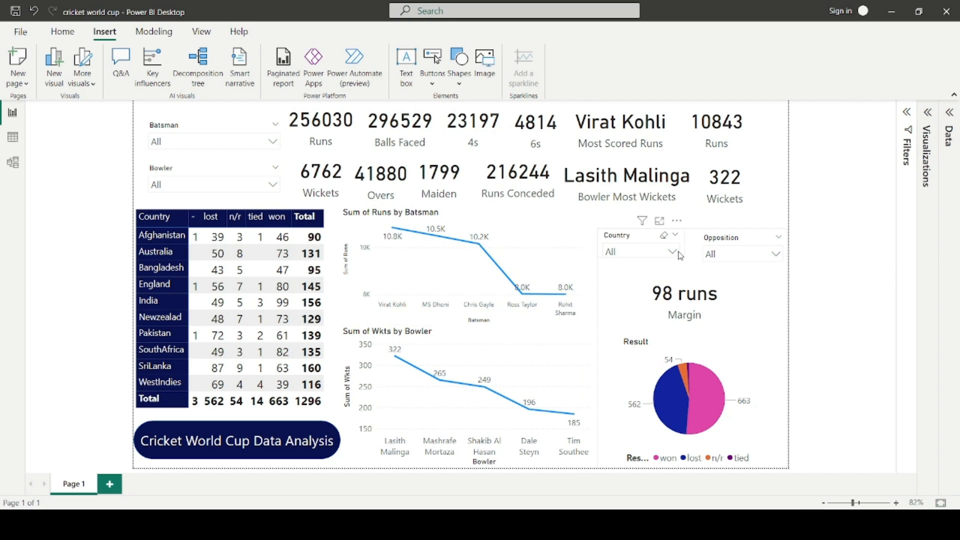